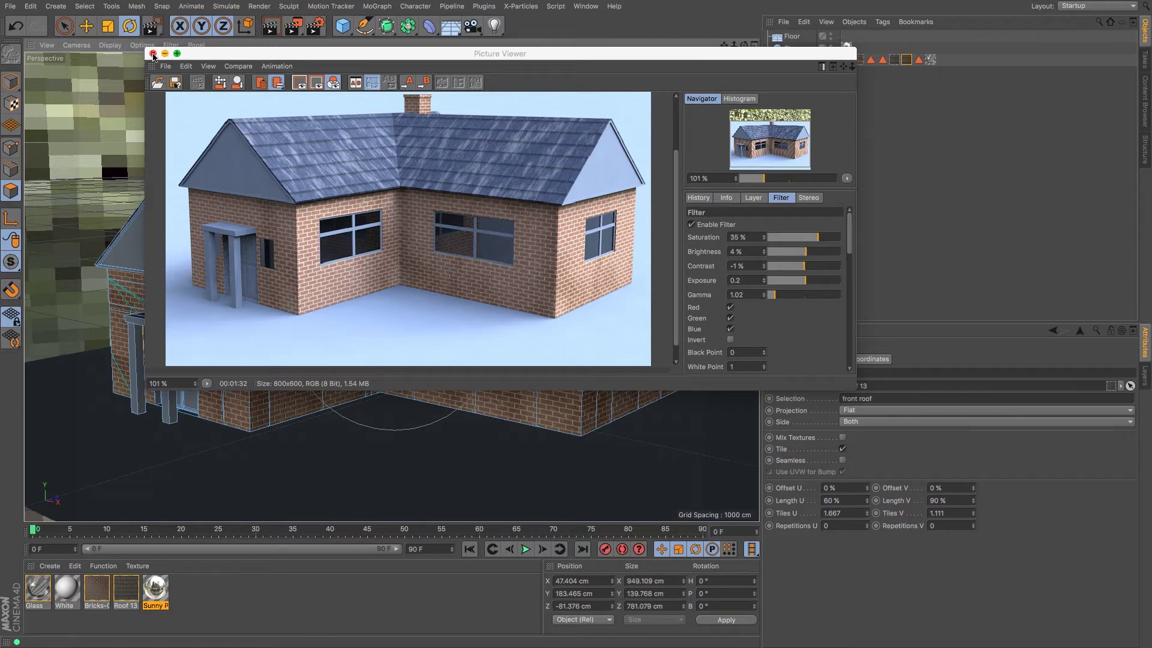
Close the rendered image viewer and all open projects to get an empty scene.
click(153, 54)
click(11, 6)
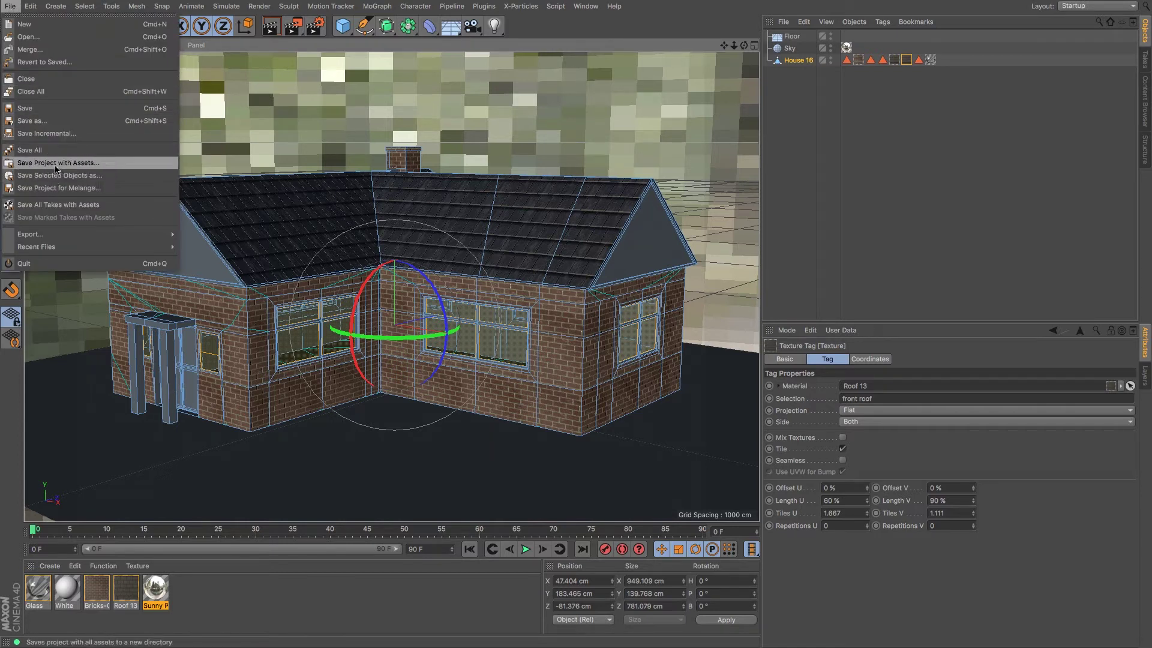
click(53, 91)
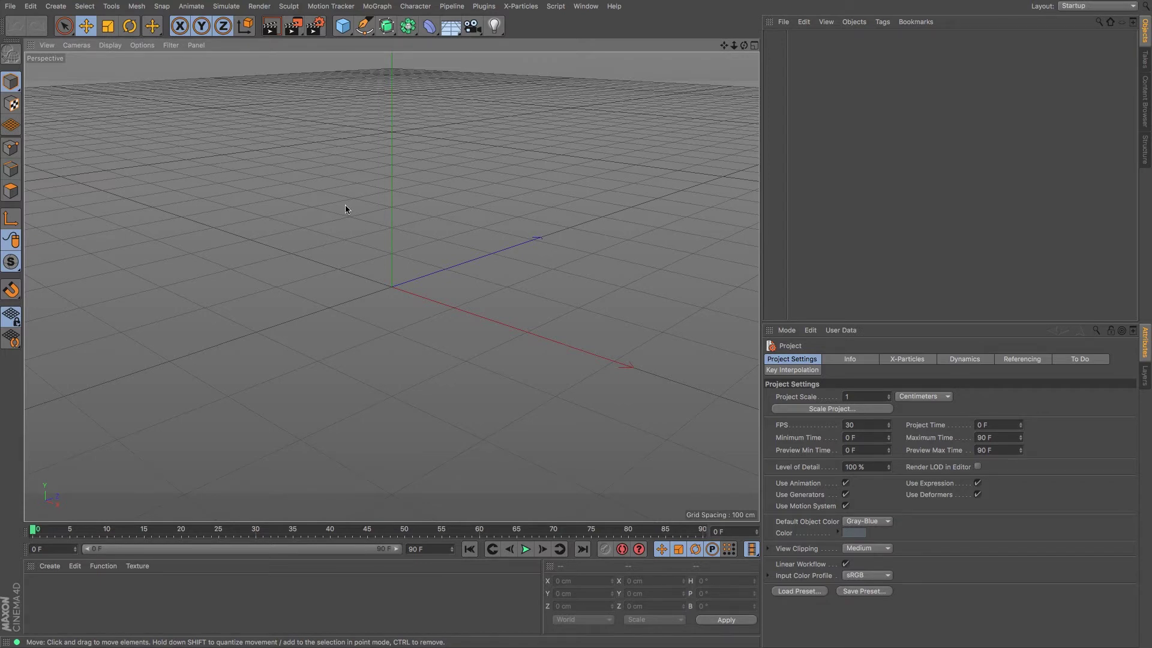
Review the list of supported import and export file formats in the program preferences.
key(super+e)
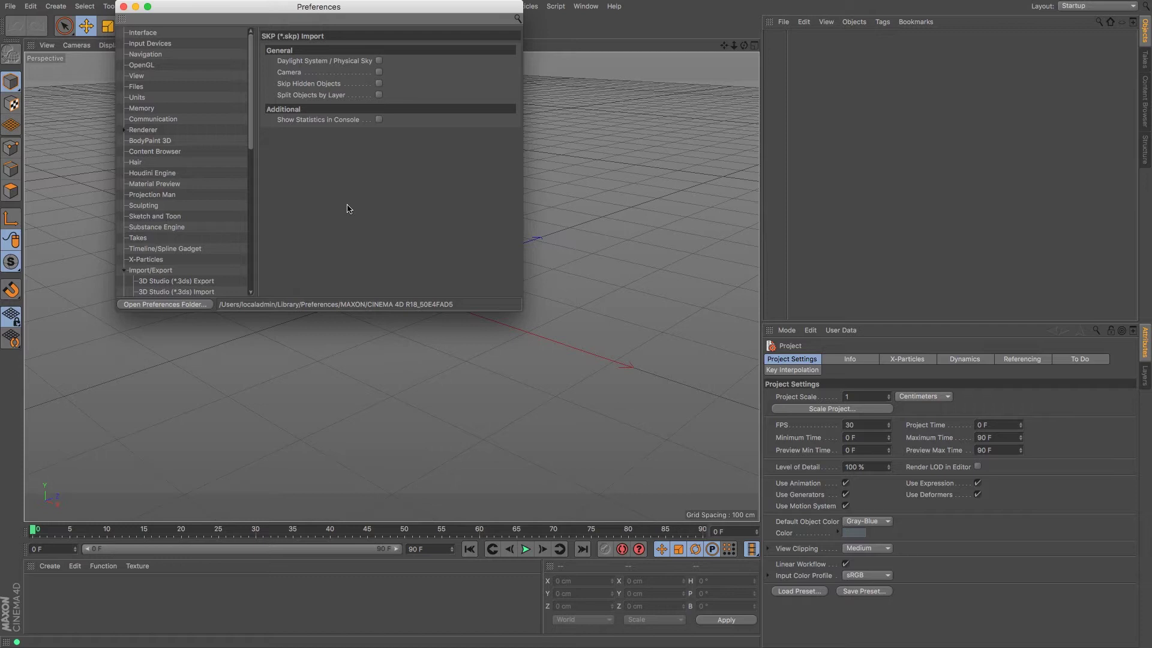
drag(252, 104, 251, 188)
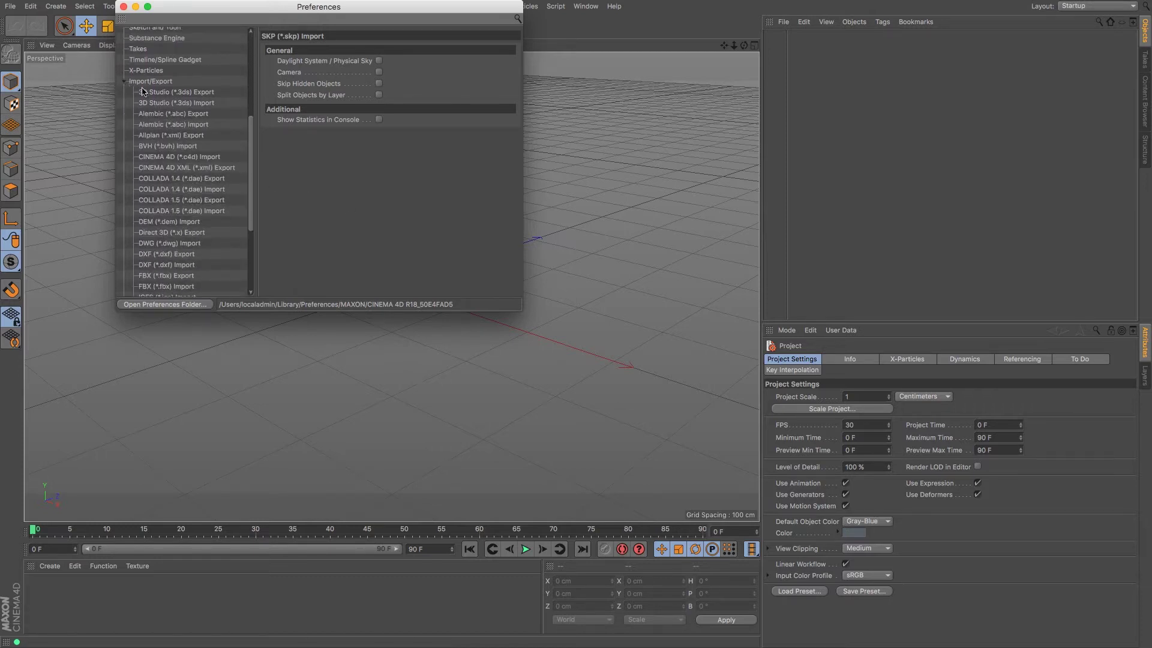
click(124, 81)
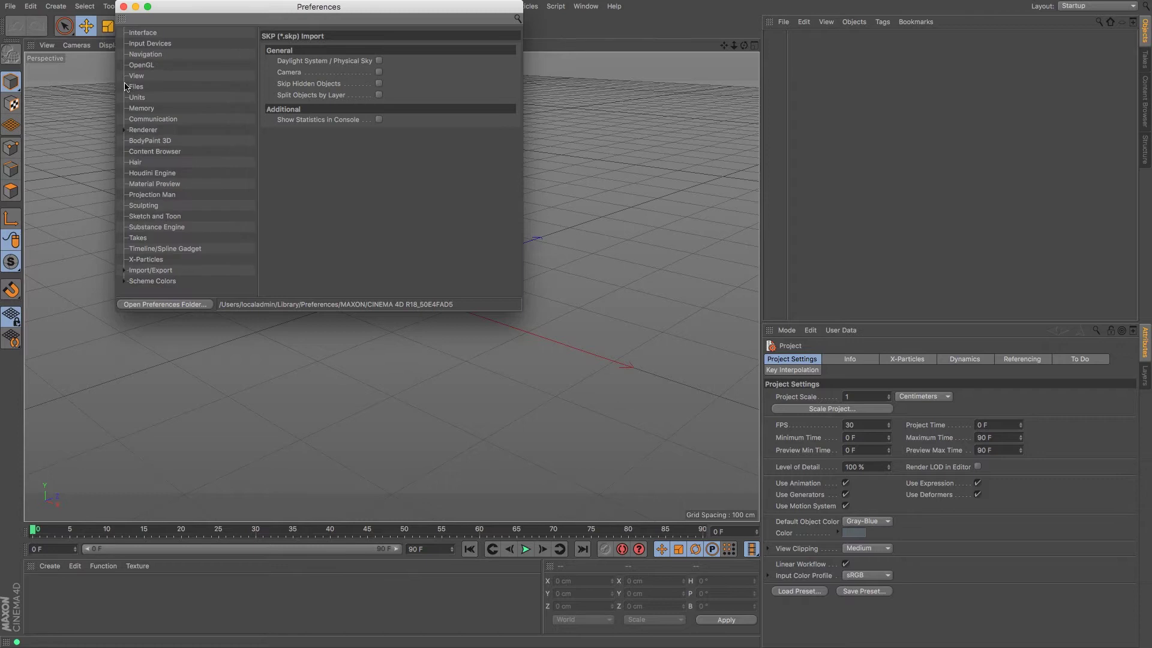
click(125, 271)
drag(252, 143, 252, 293)
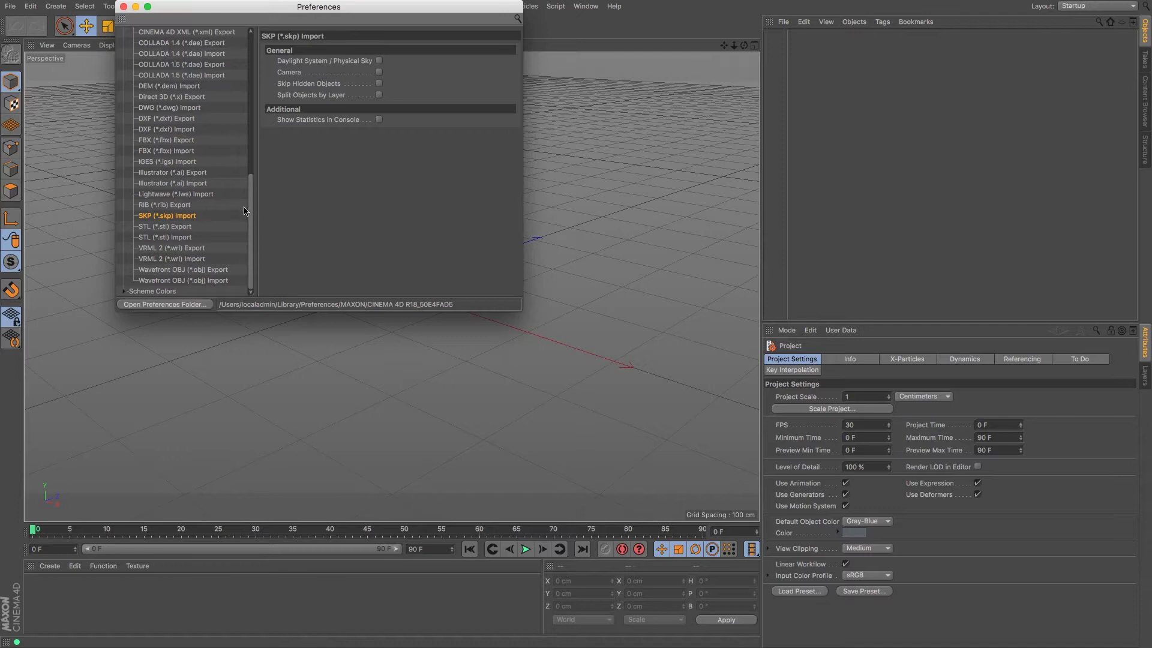
drag(252, 206, 253, 160)
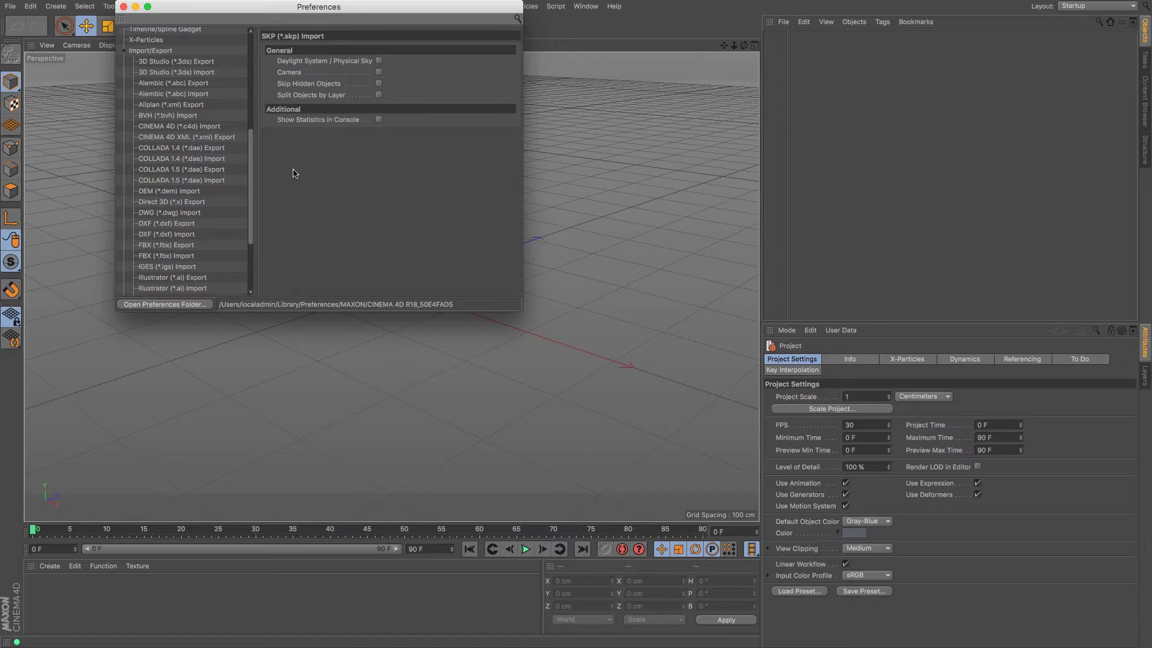
click(124, 6)
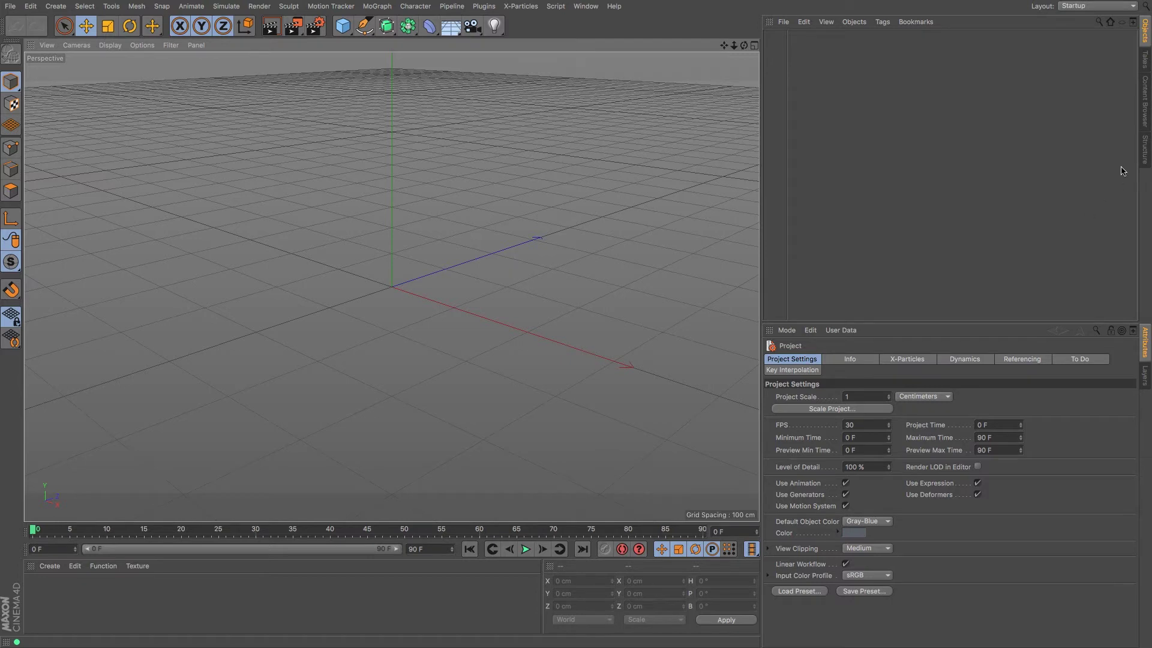
Go up from the HDRI sky materials to the Content Browser's root and open the Presets library.
click(1145, 109)
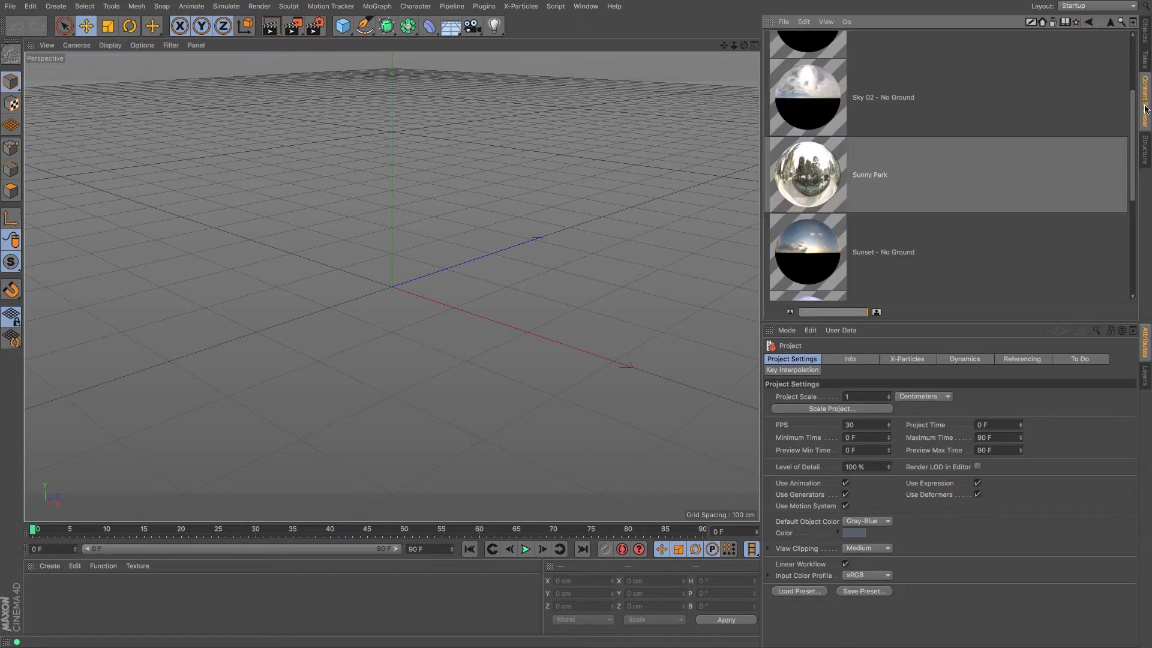
click(1110, 26)
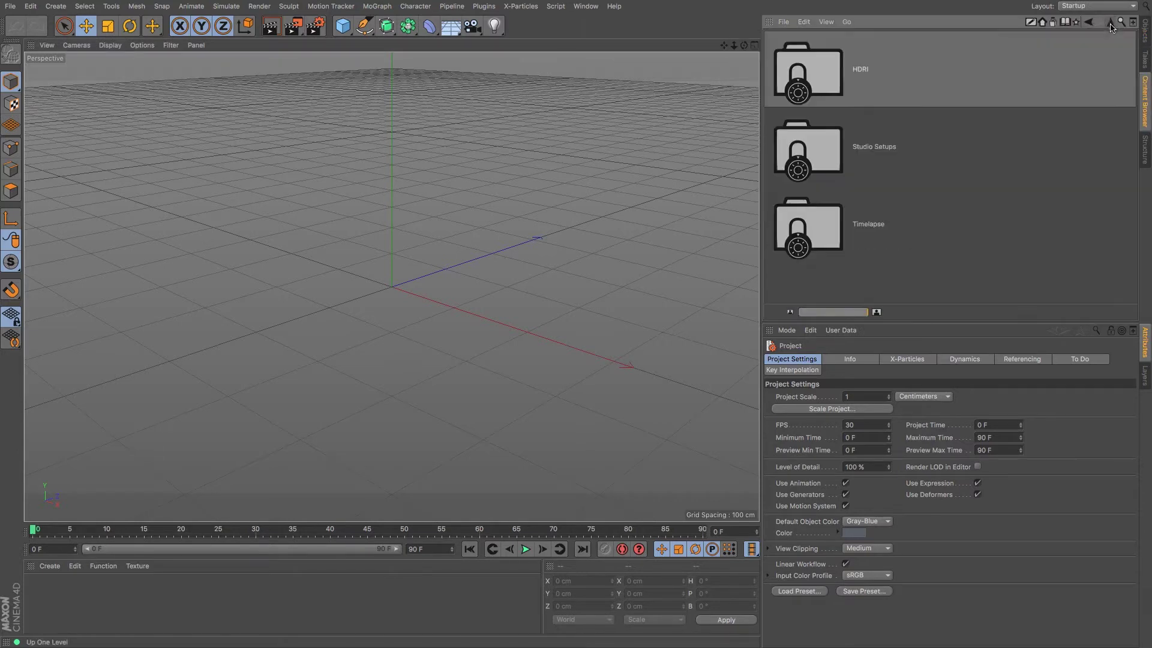
click(1110, 25)
click(1110, 25)
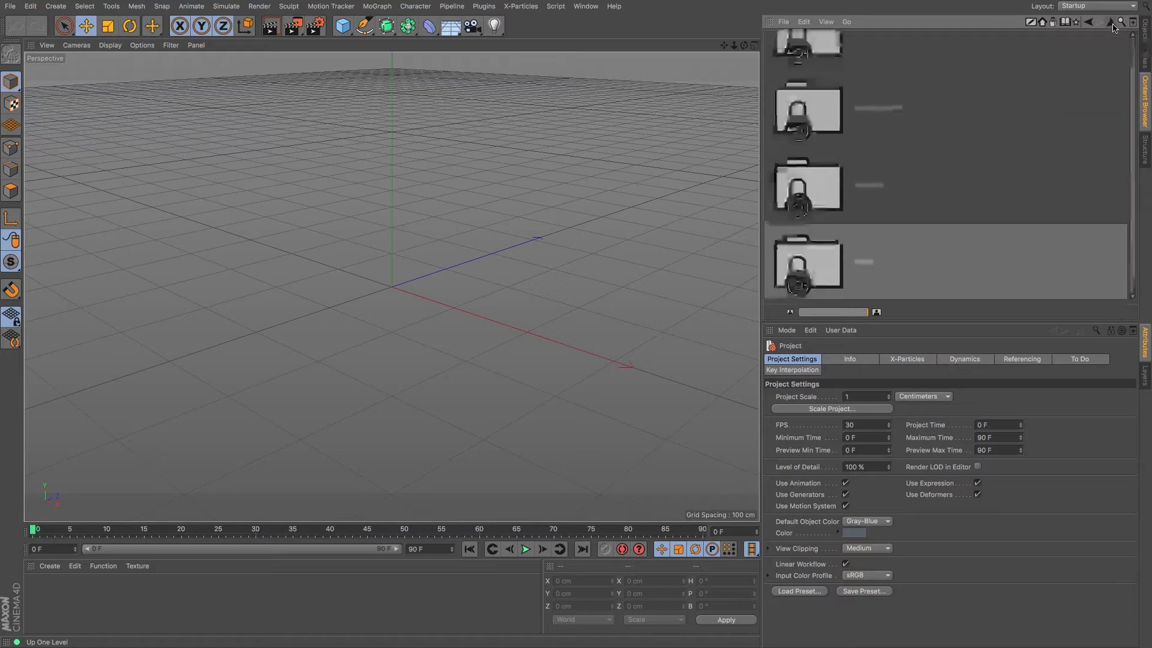
click(1111, 26)
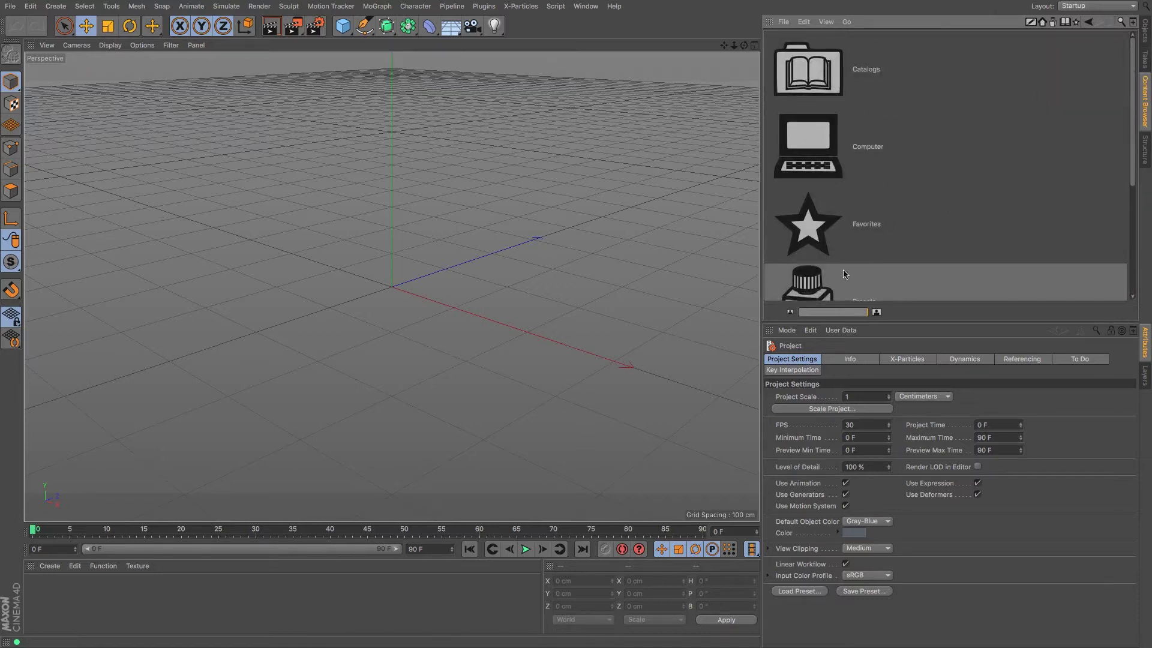
scroll(797, 198, down, 3)
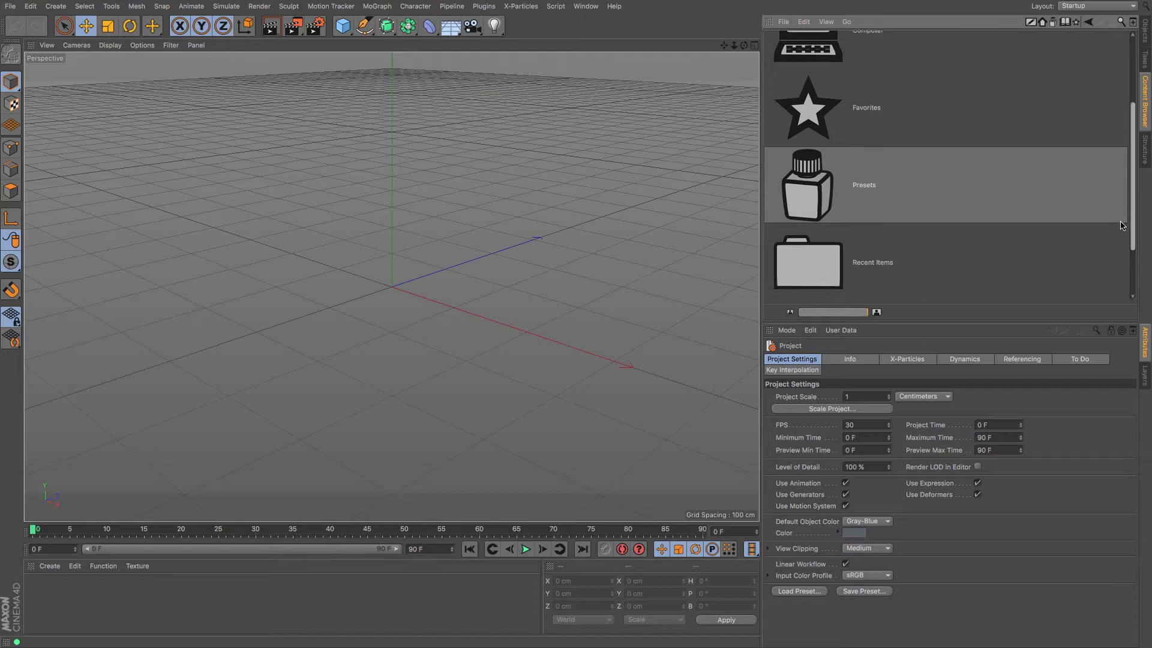
click(798, 183)
double_click(798, 183)
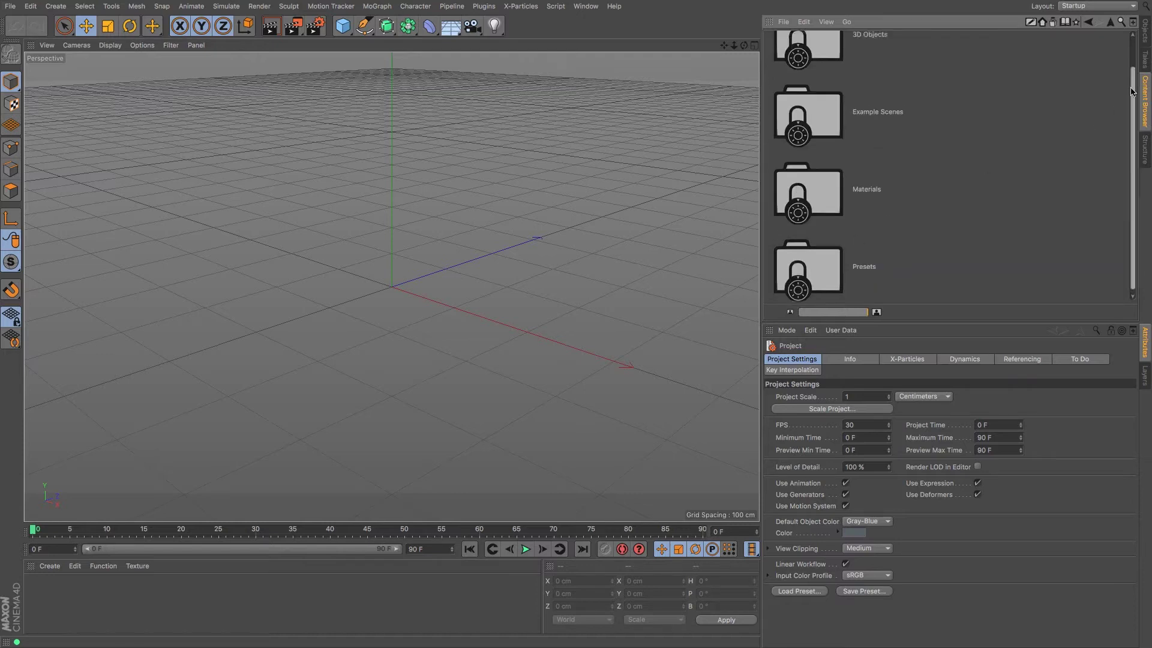
Load the House 16 model from the 3D Objects library's Buildings folder into the scene.
drag(1136, 93, 1134, 38)
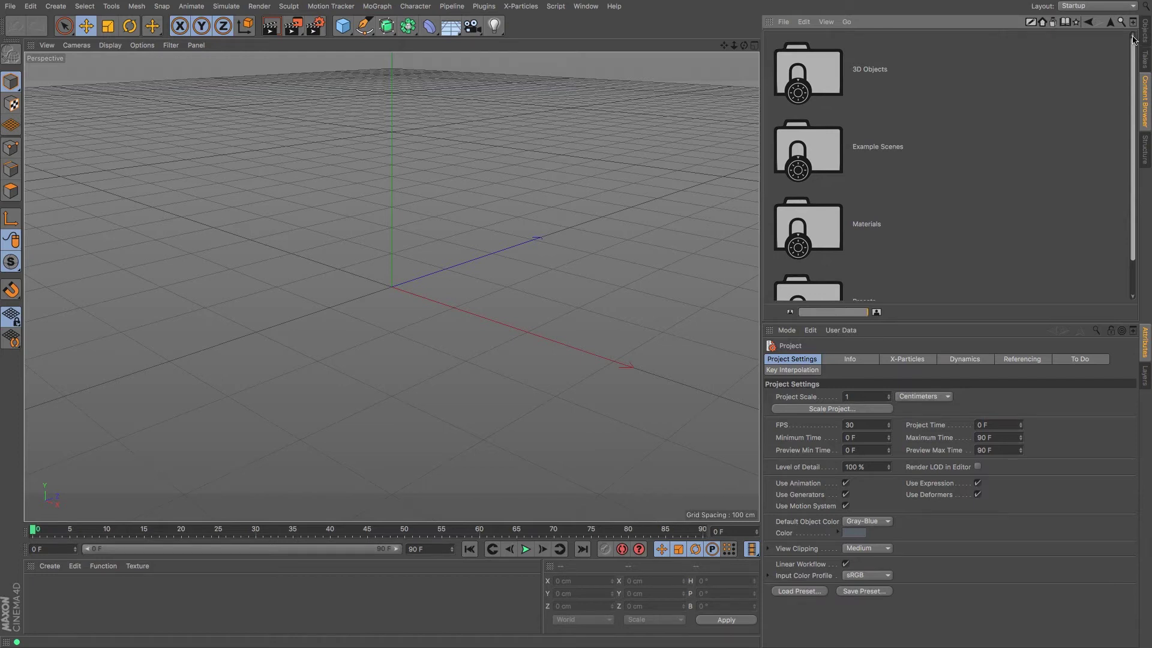
mouse_move(1131, 64)
mouse_down()
mouse_move(1121, 101)
mouse_move(1126, 64)
mouse_up()
double_click(809, 62)
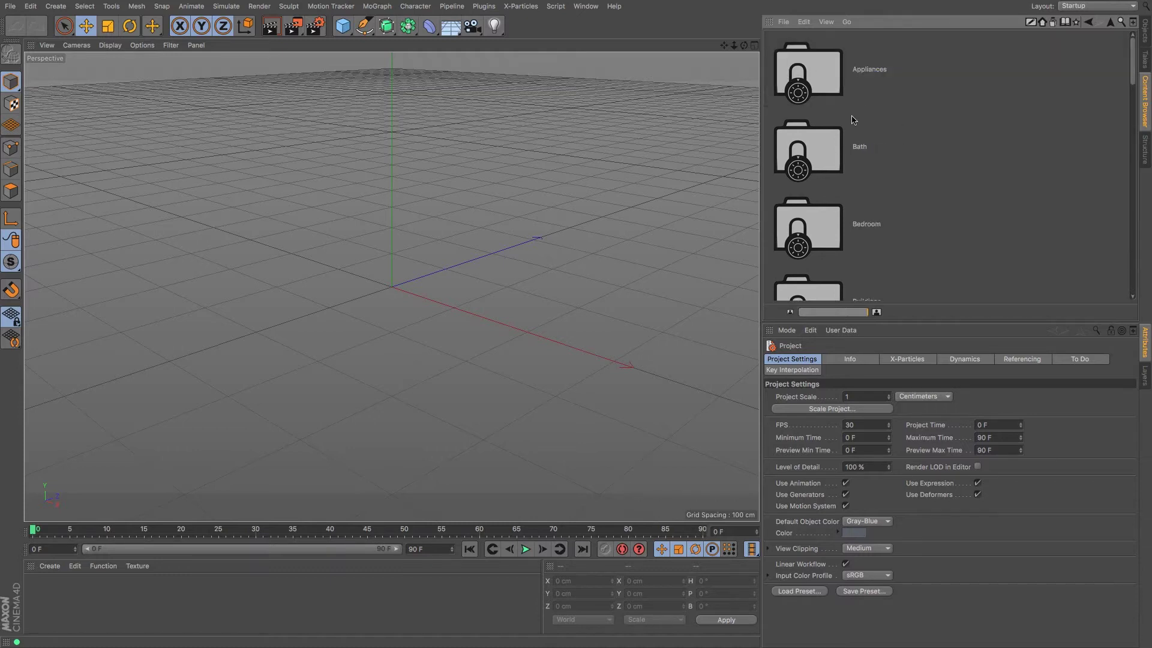
drag(1133, 71, 1133, 97)
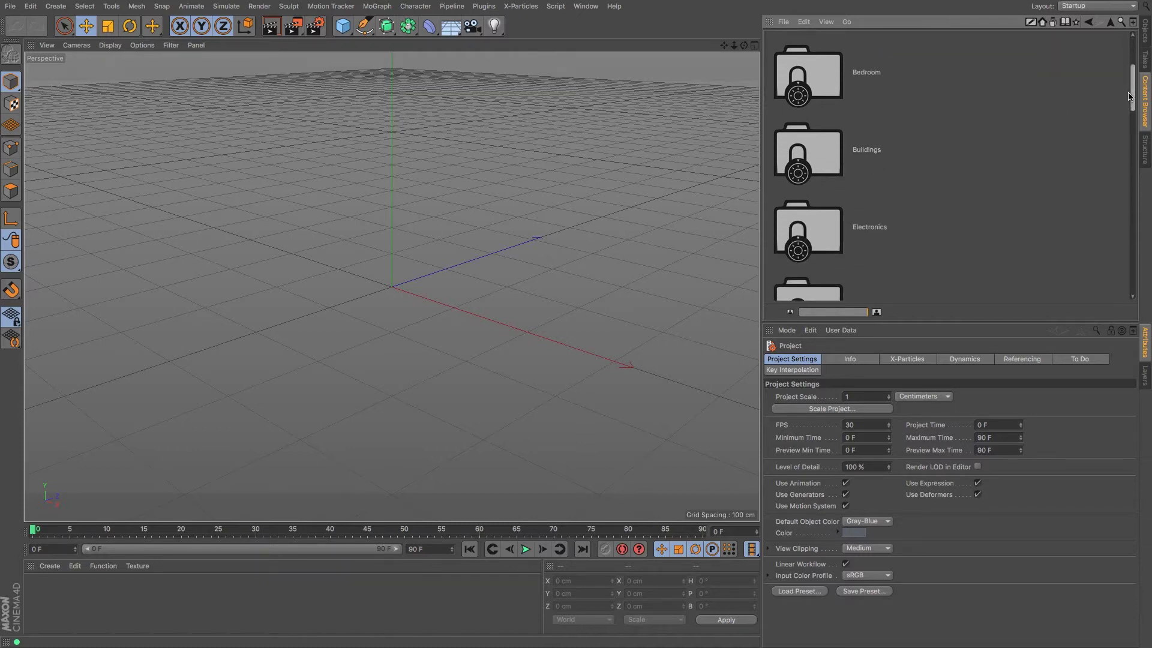
double_click(840, 147)
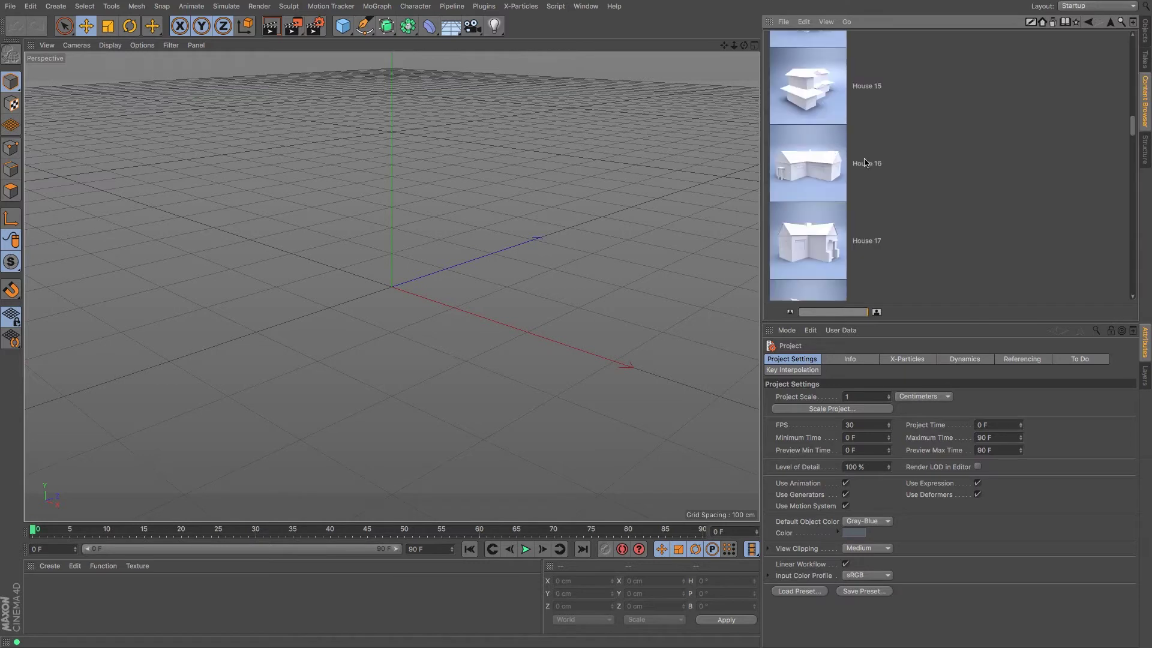
click(812, 172)
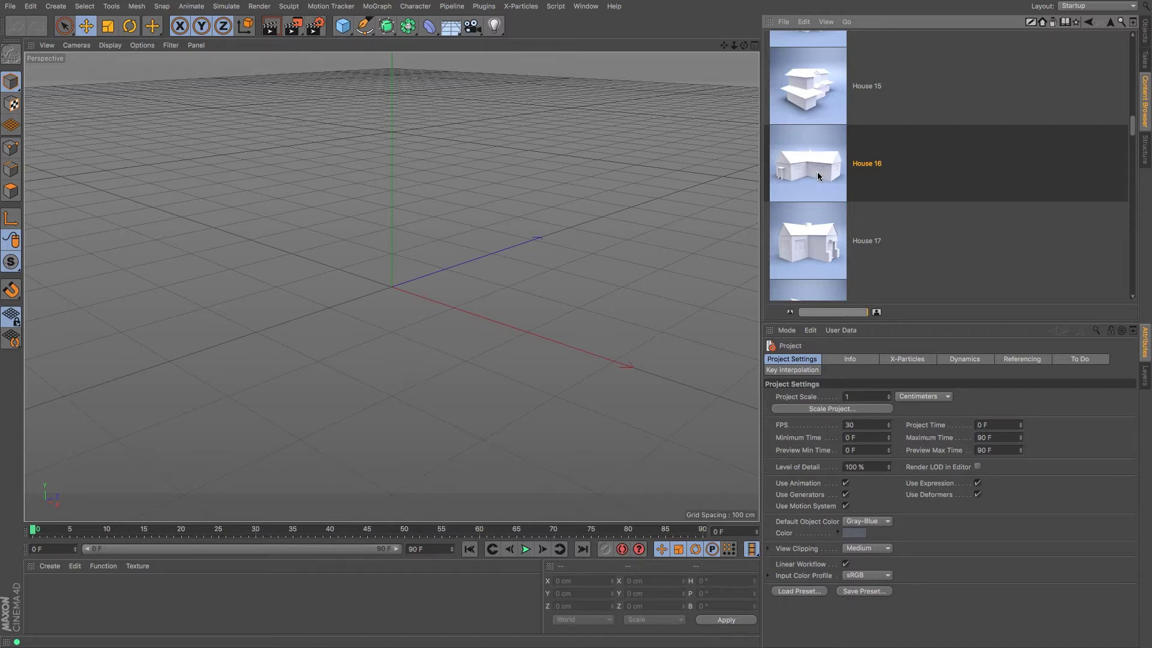
double_click(819, 175)
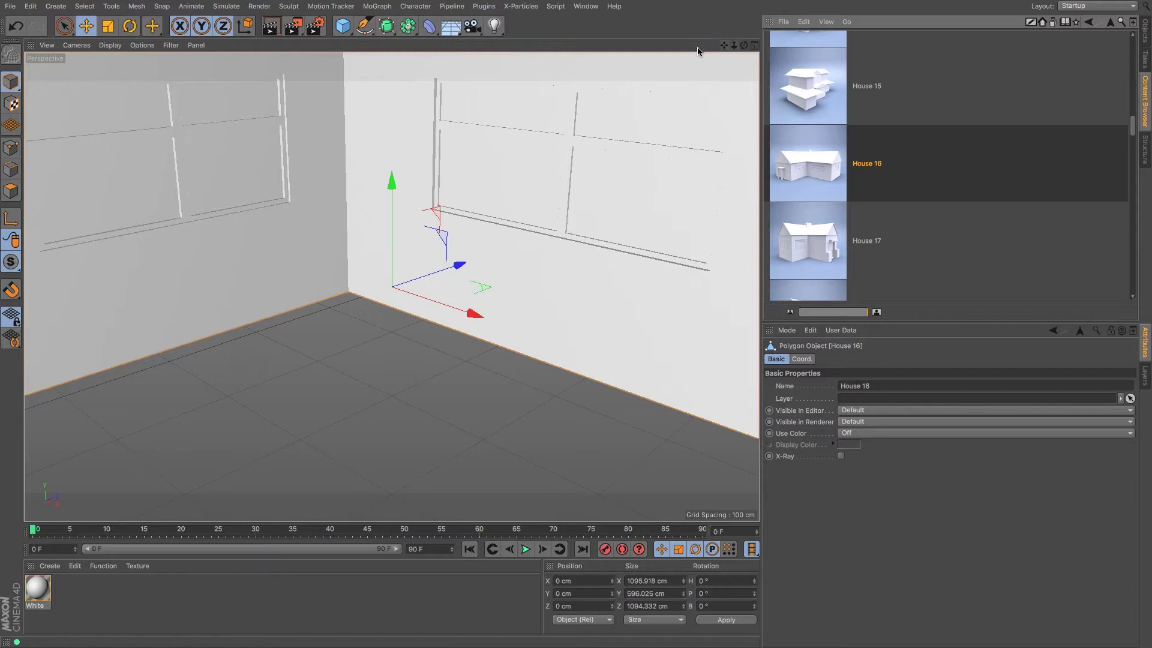
Return to the scene's object list and switch the House 16 model to polygon editing.
mouse_move(723, 48)
mouse_down()
mouse_move(665, 54)
mouse_move(720, 72)
mouse_move(721, 50)
mouse_move(708, 49)
mouse_move(740, 48)
mouse_move(698, 49)
mouse_move(743, 48)
mouse_up()
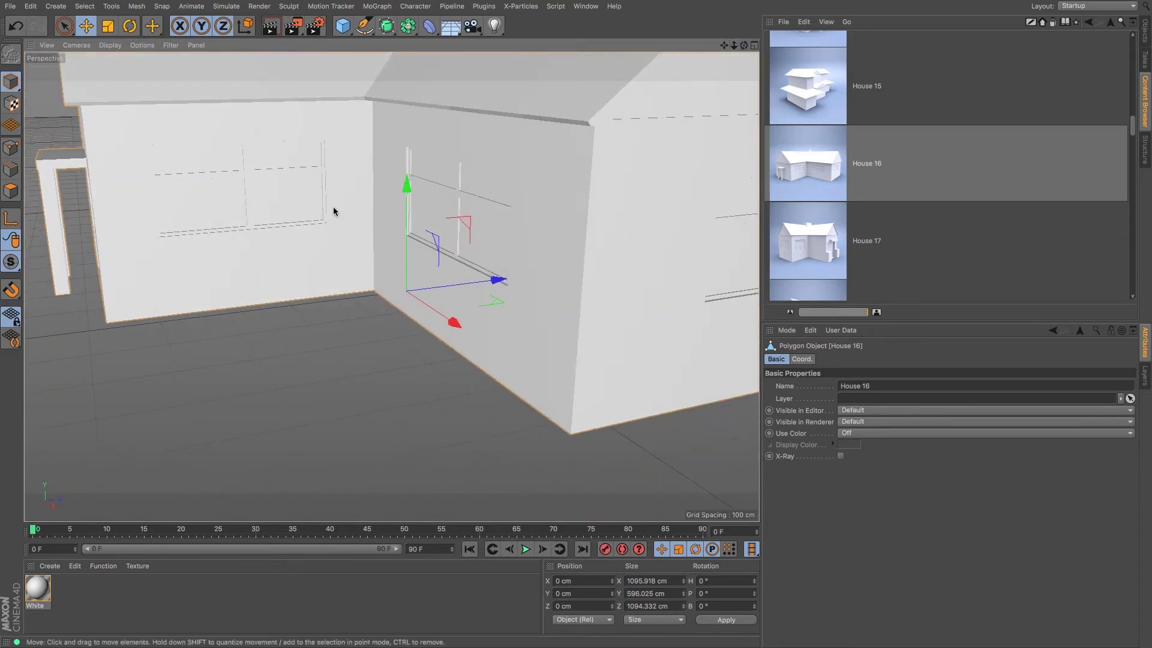
scroll(390, 257, up, 2)
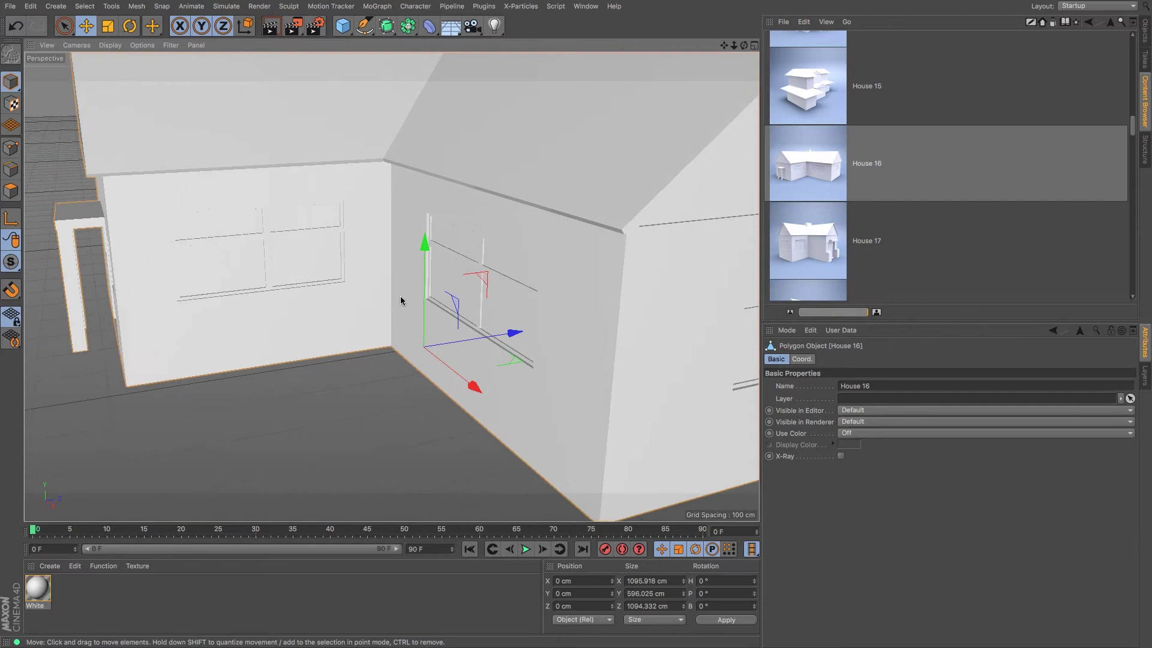
scroll(402, 298, up, 2)
alt+right_drag(406, 307, 388, 306)
alt+drag(387, 307, 480, 295)
alt+right_drag(481, 295, 427, 280)
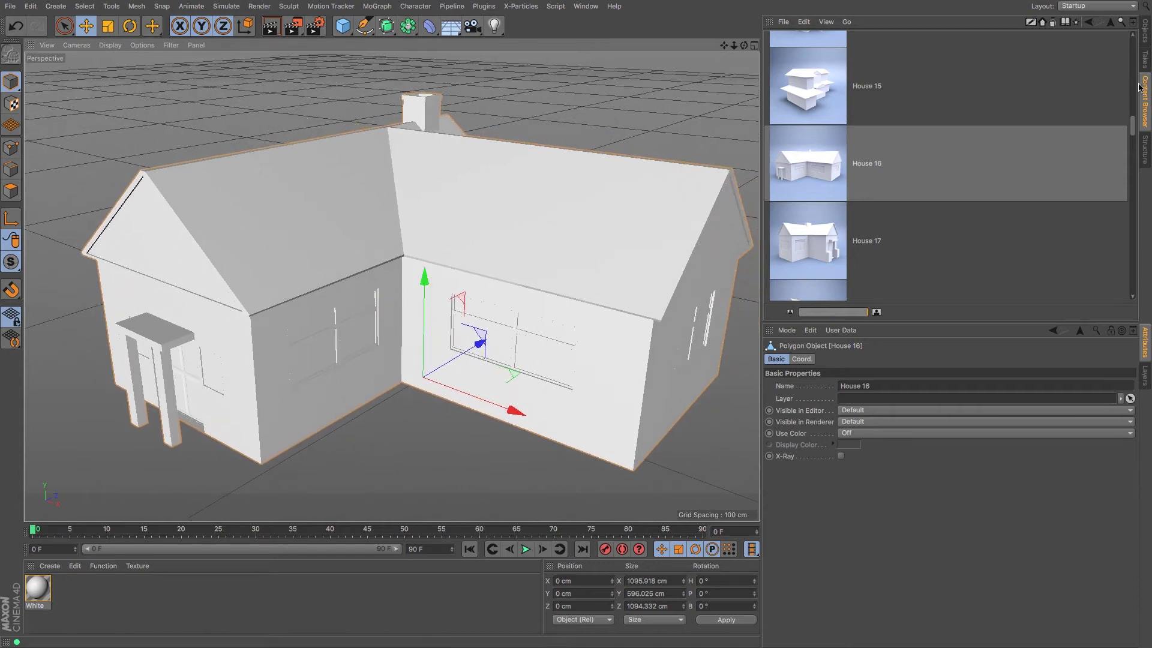
click(1145, 35)
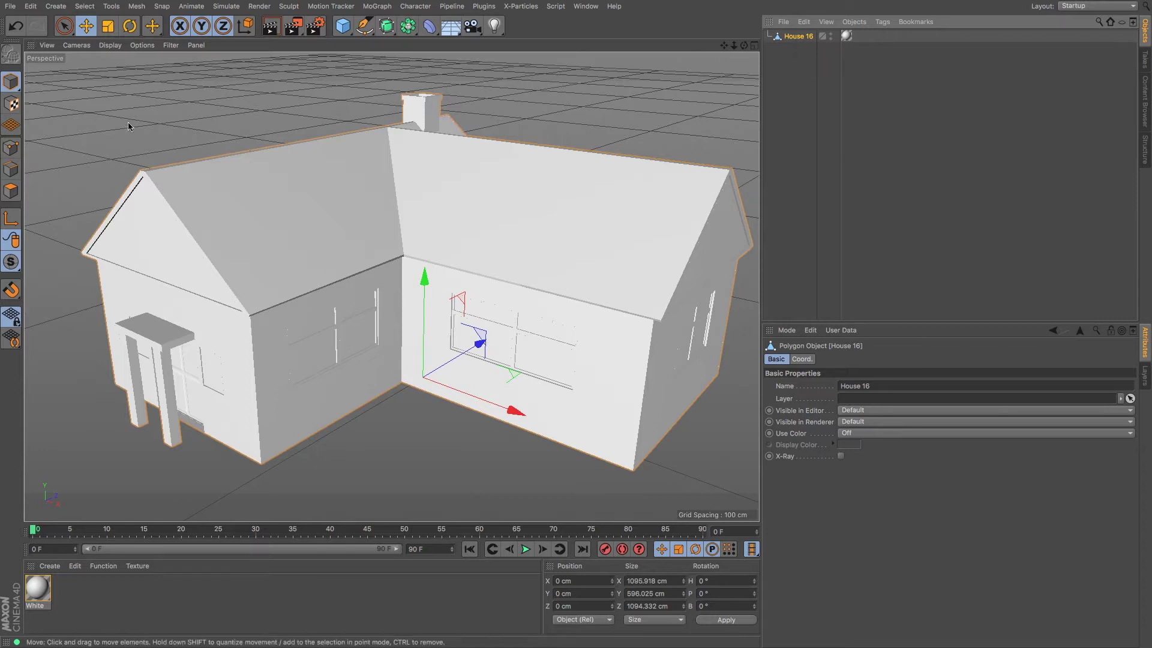
click(11, 192)
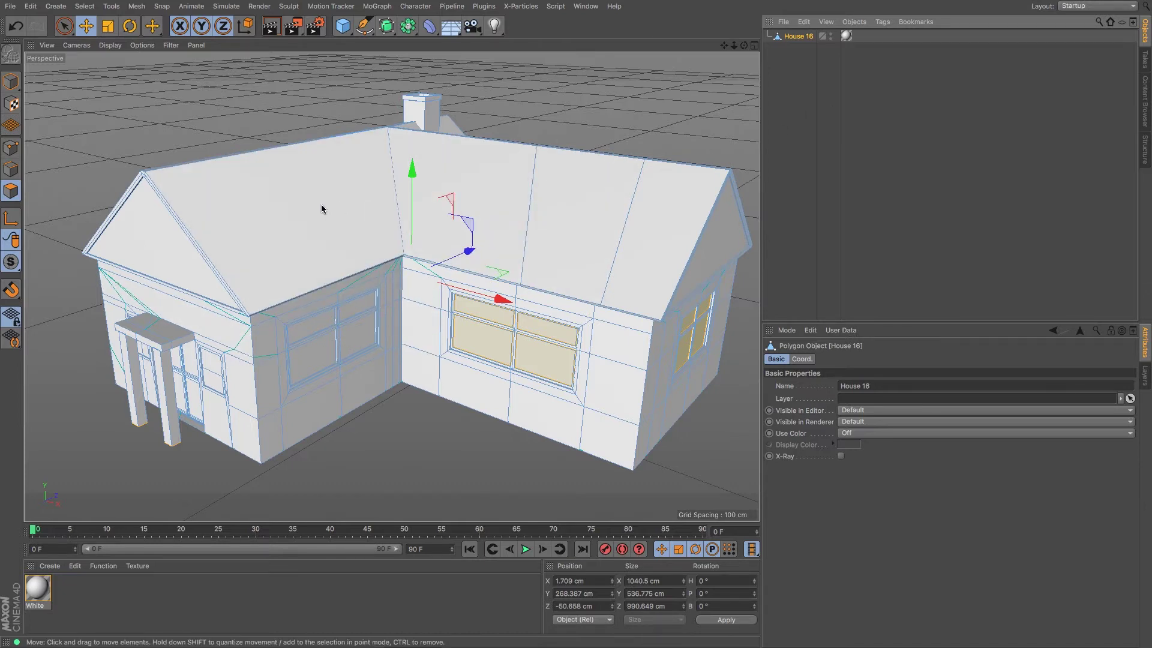
Select the large roof polygons and ridge of the wing above the porch with Live Selection.
right_click(71, 30)
click(64, 28)
click(65, 28)
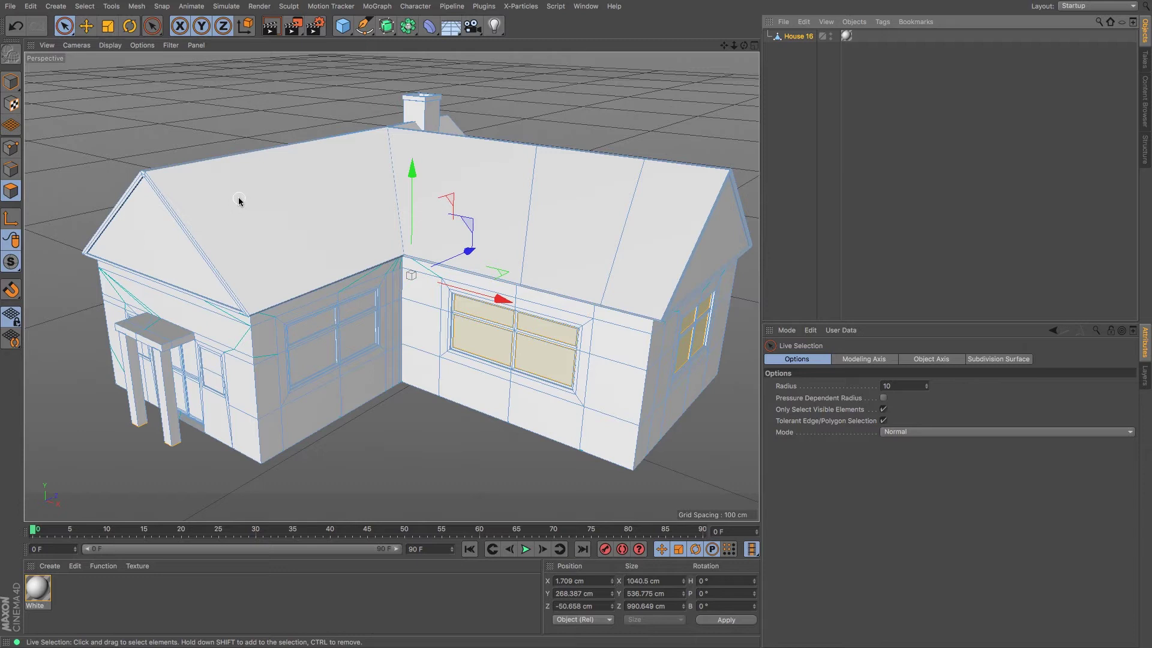
alt+middle_drag(261, 234, 312, 252)
alt+drag(312, 255, 437, 313)
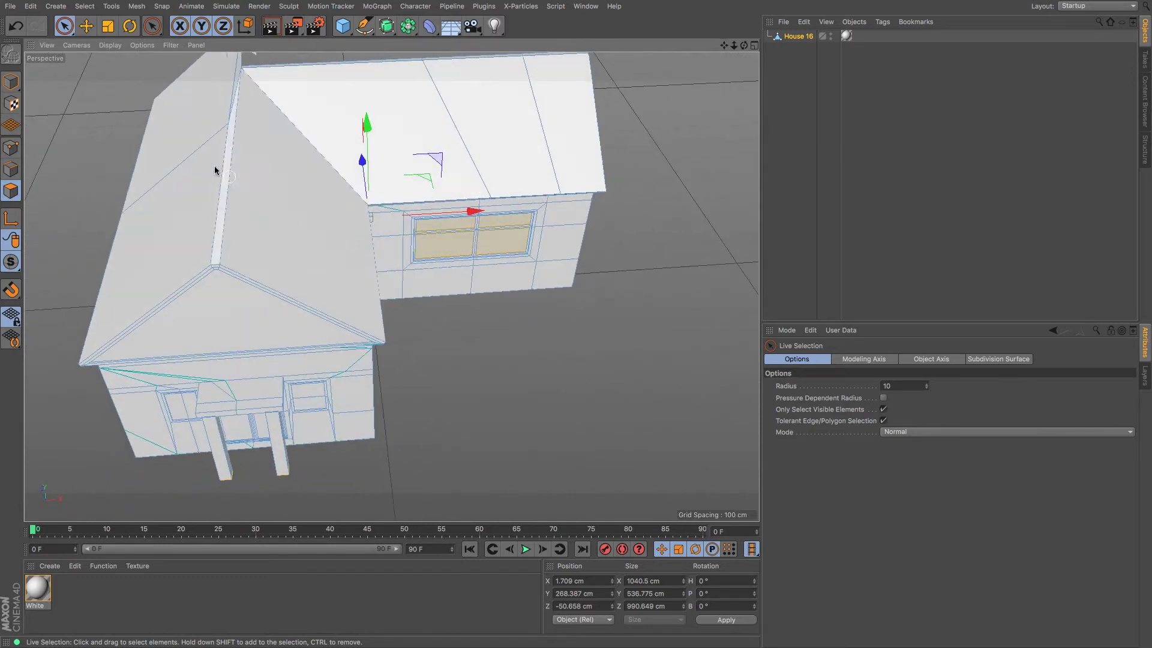
mouse_move(170, 232)
mouse_down()
mouse_move(242, 203)
mouse_move(205, 135)
mouse_move(239, 175)
mouse_up()
Add the narrow sloping border polygons along the front gable to the roof selection.
alt+middle_drag(242, 199, 269, 139)
alt+right_drag(268, 155, 409, 153)
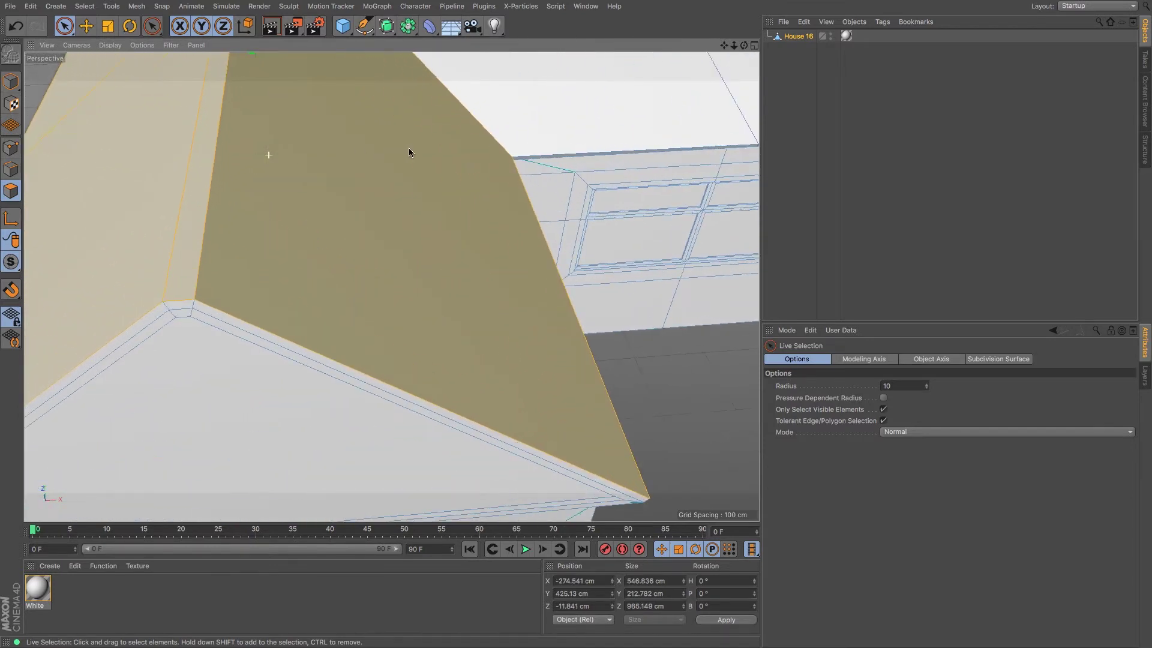
alt+middle_drag(362, 188, 443, 133)
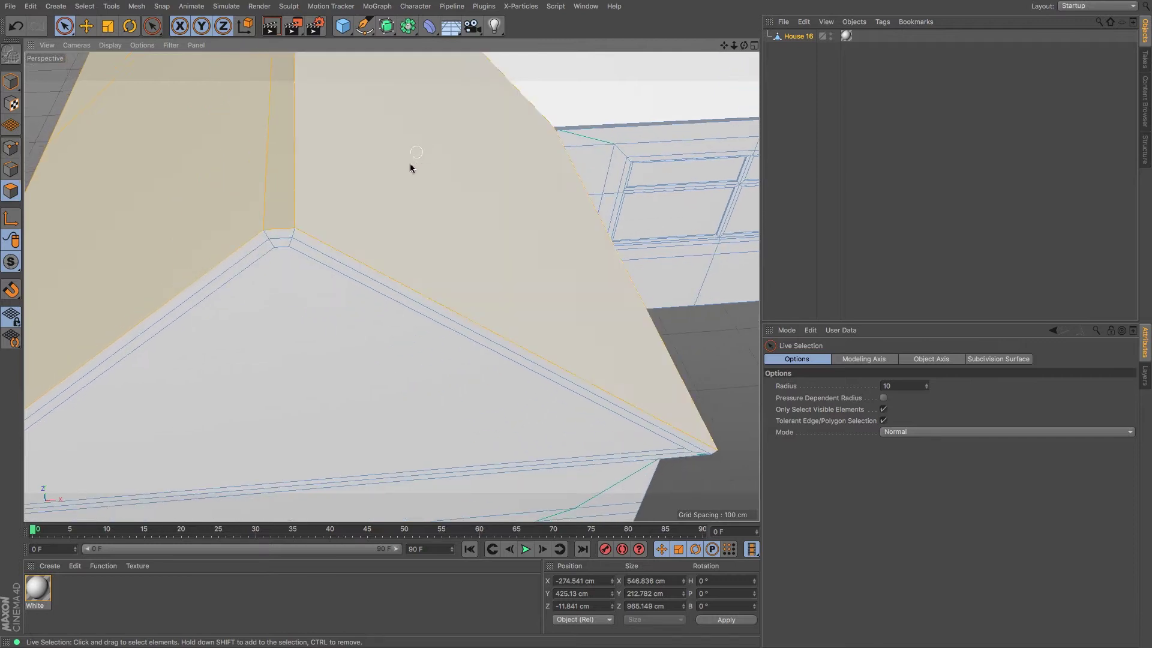
mouse_move(258, 211)
shift+mouse_down()
mouse_move(260, 227)
mouse_move(301, 229)
mouse_move(573, 211)
shift+mouse_up()
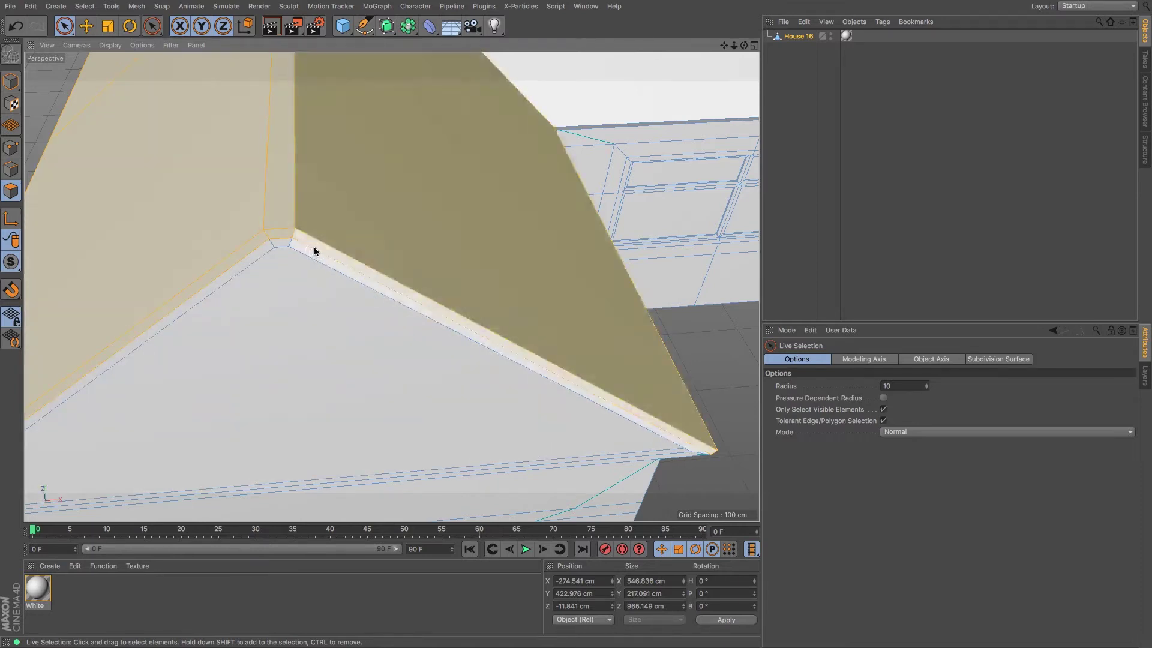
Add the missing polygon at the chimney end of the same wing to the roof selection.
alt+drag(372, 215, 339, 223)
alt+right_drag(338, 223, 312, 222)
alt+drag(419, 207, 323, 193)
alt+middle_drag(463, 208, 260, 397)
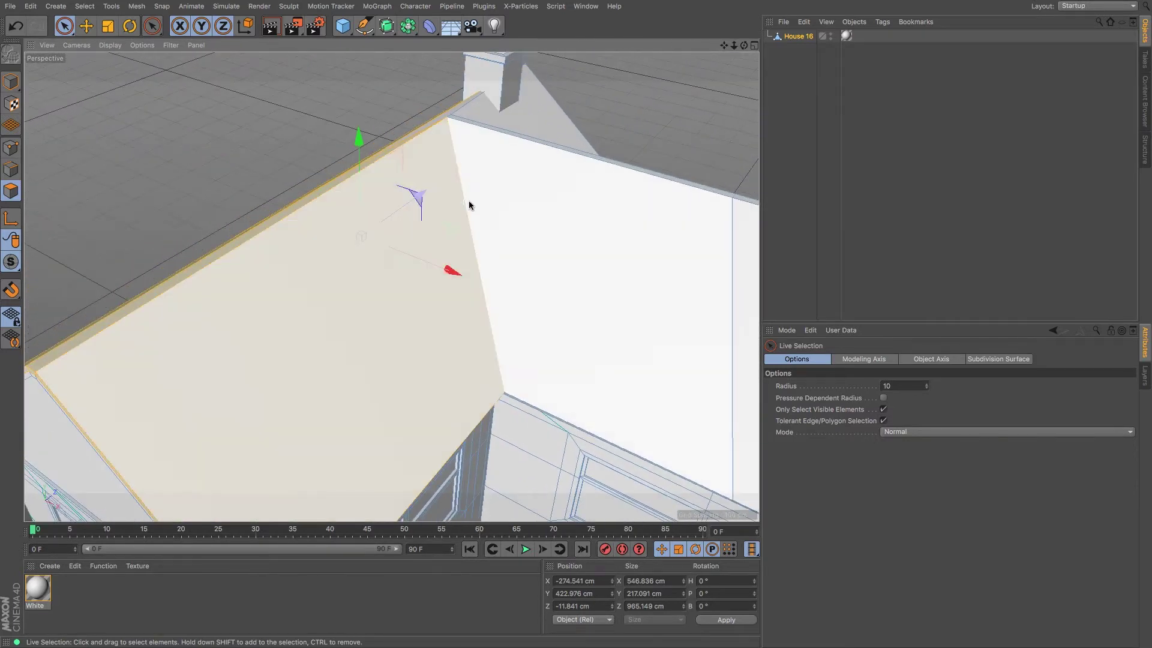
alt+drag(470, 206, 411, 239)
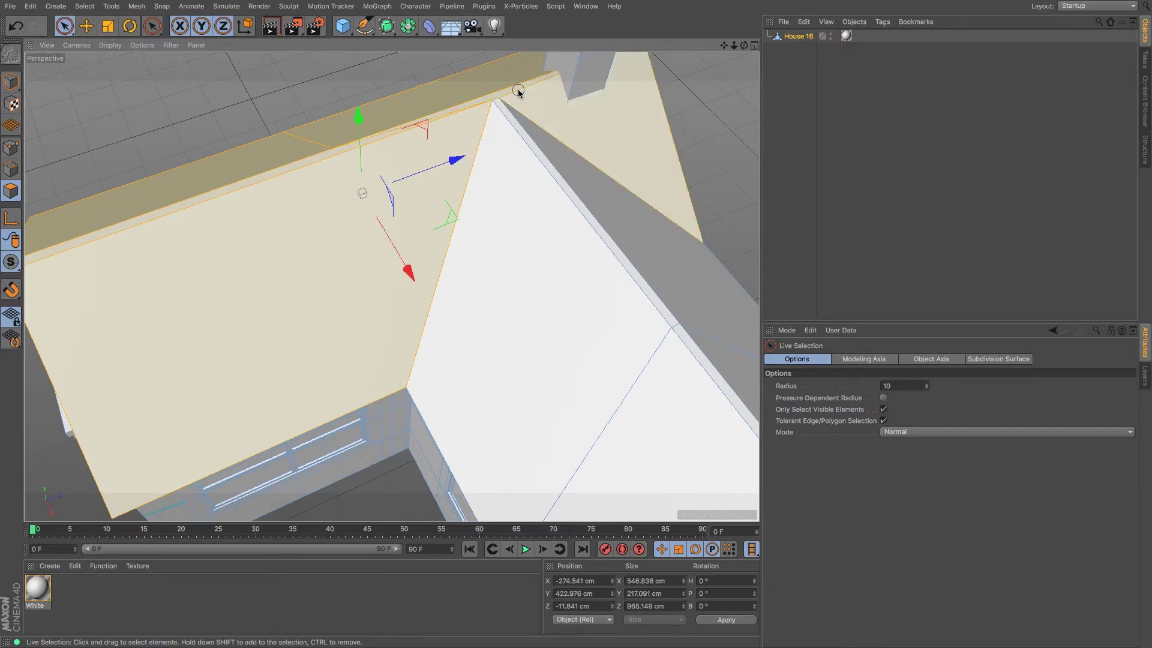
shift+click(629, 139)
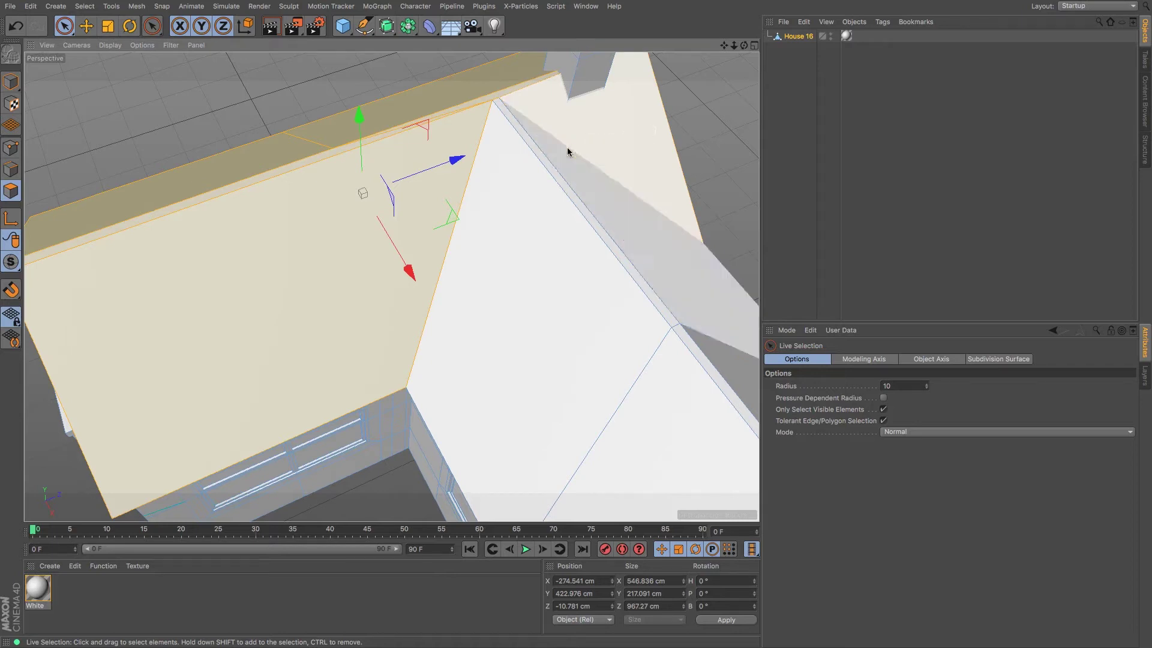
Add the narrow eave polygon along the lower edge of the porch wing's roof to the roof selection.
alt+drag(386, 220, 448, 112)
alt+right_drag(413, 131, 444, 119)
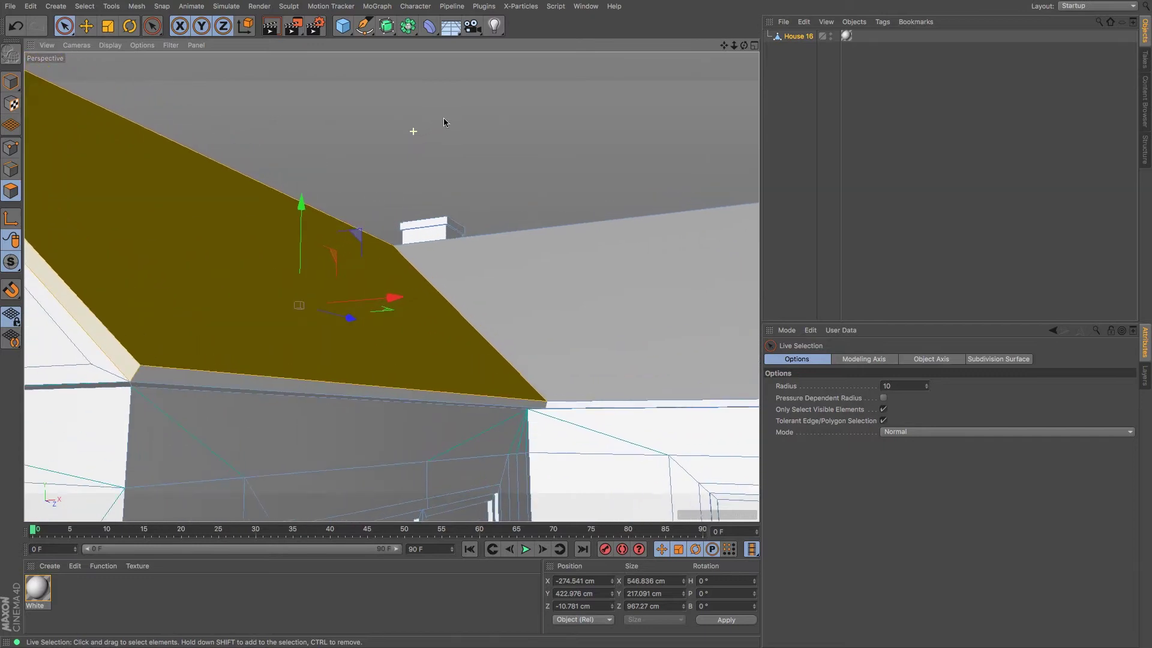
alt+drag(319, 152, 282, 122)
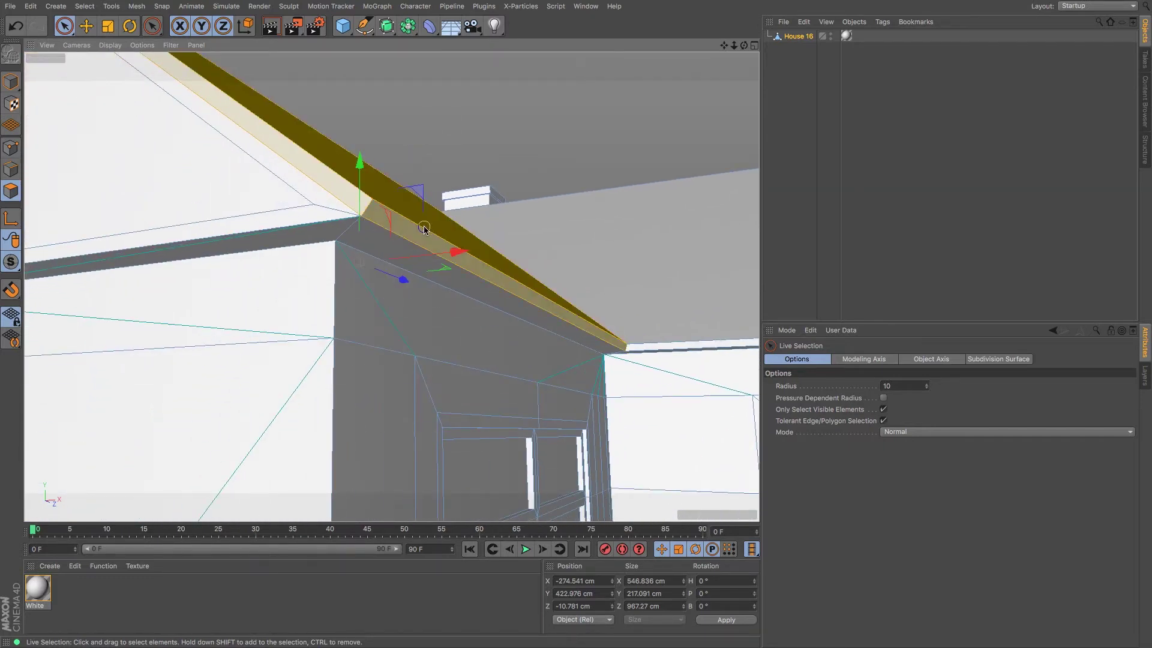
alt+right_drag(505, 269, 439, 358)
alt+drag(439, 357, 412, 353)
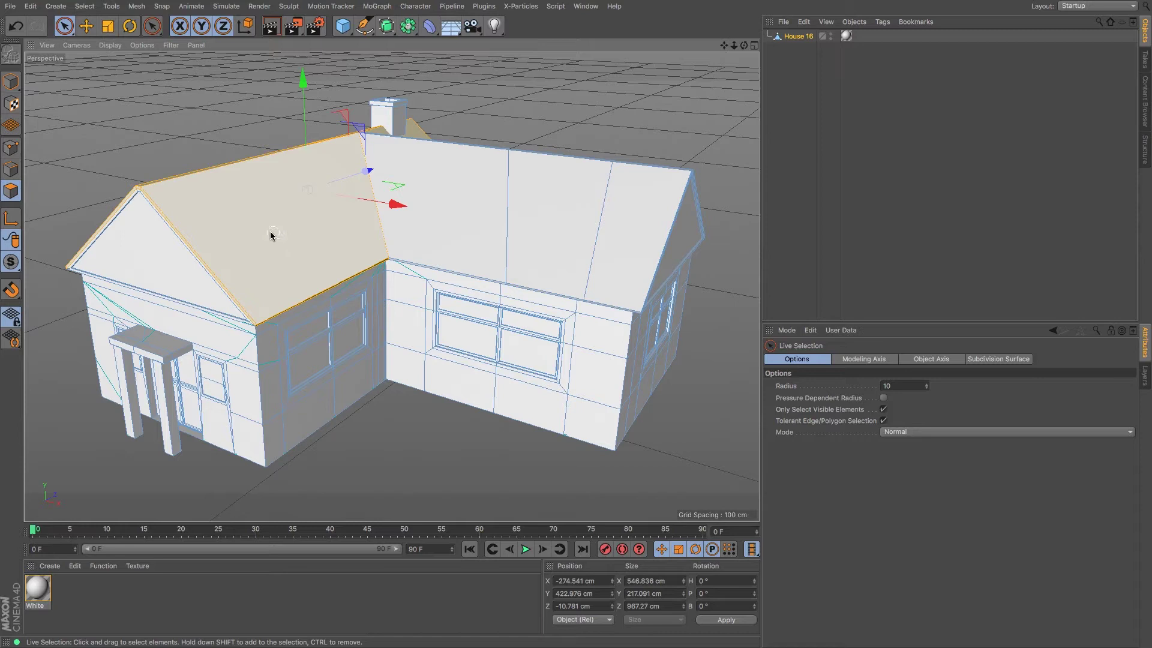
Store the selected roof polygons as a polygon selection tag and name it Roof1.
click(85, 7)
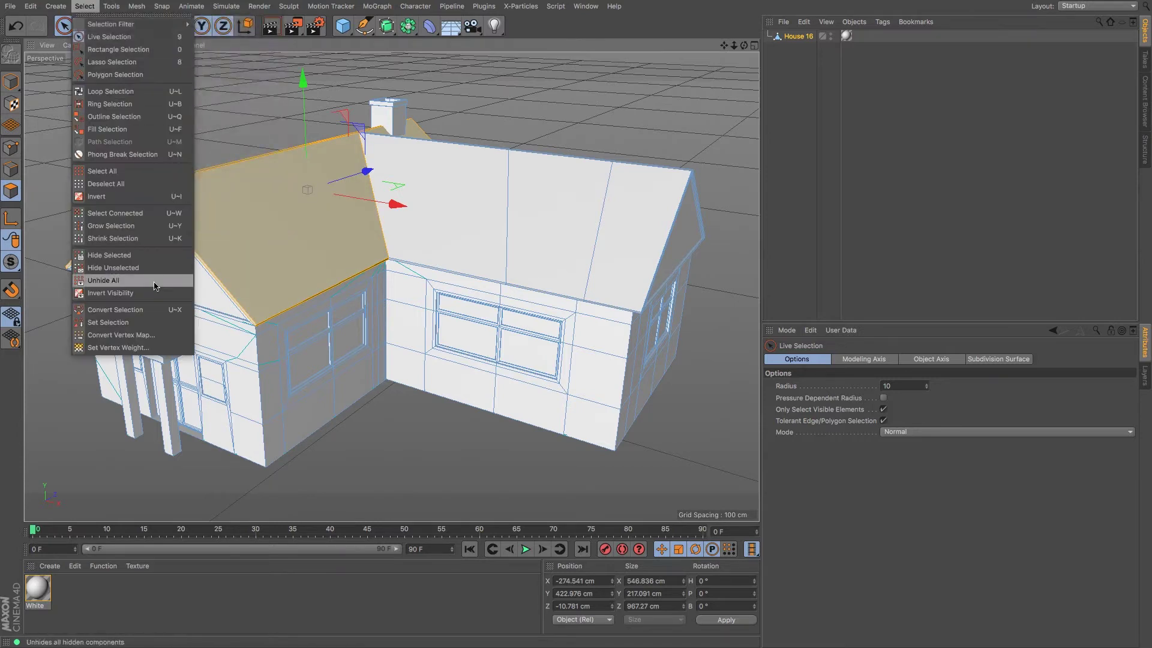
click(134, 322)
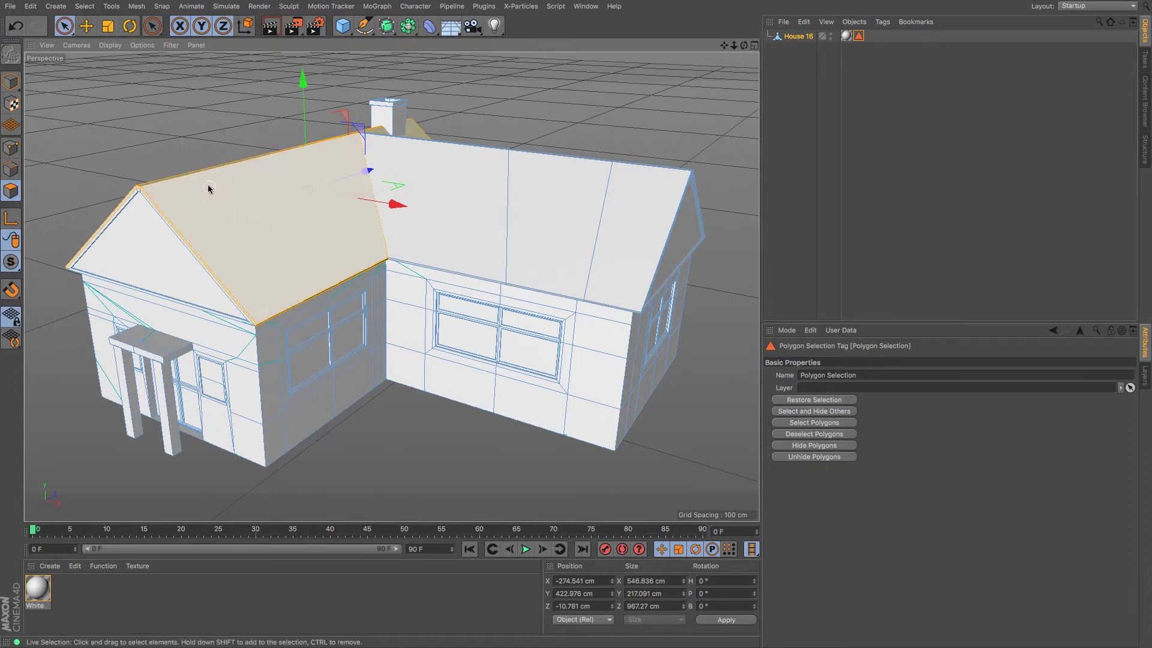
click(878, 375)
text(Ro)
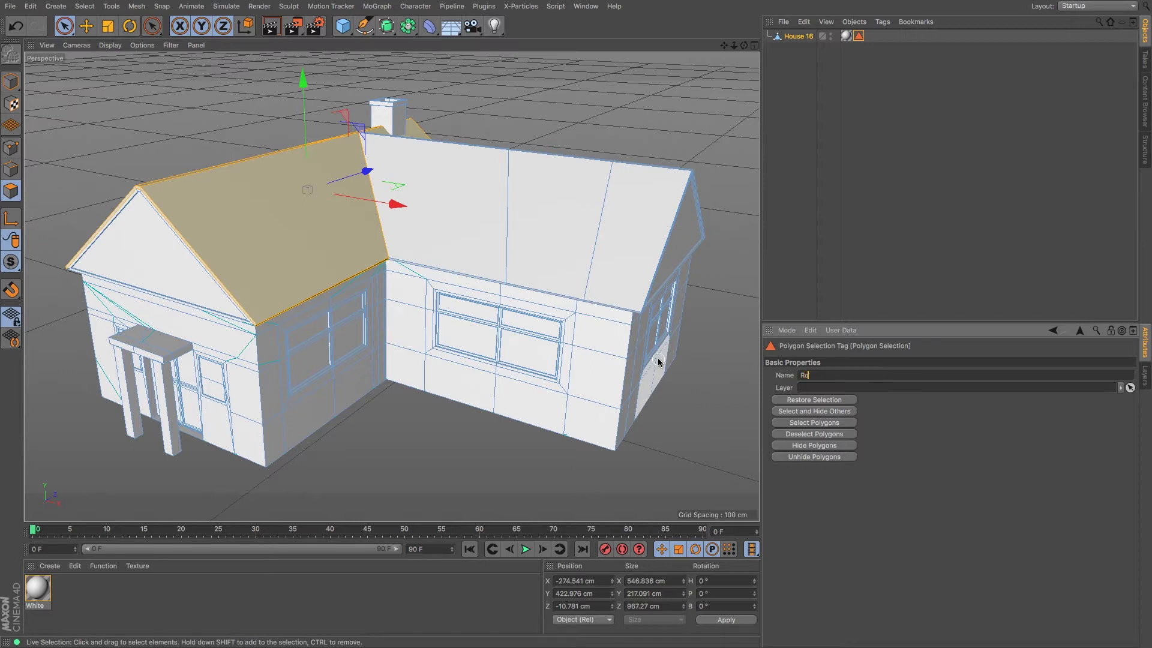
key(Return)
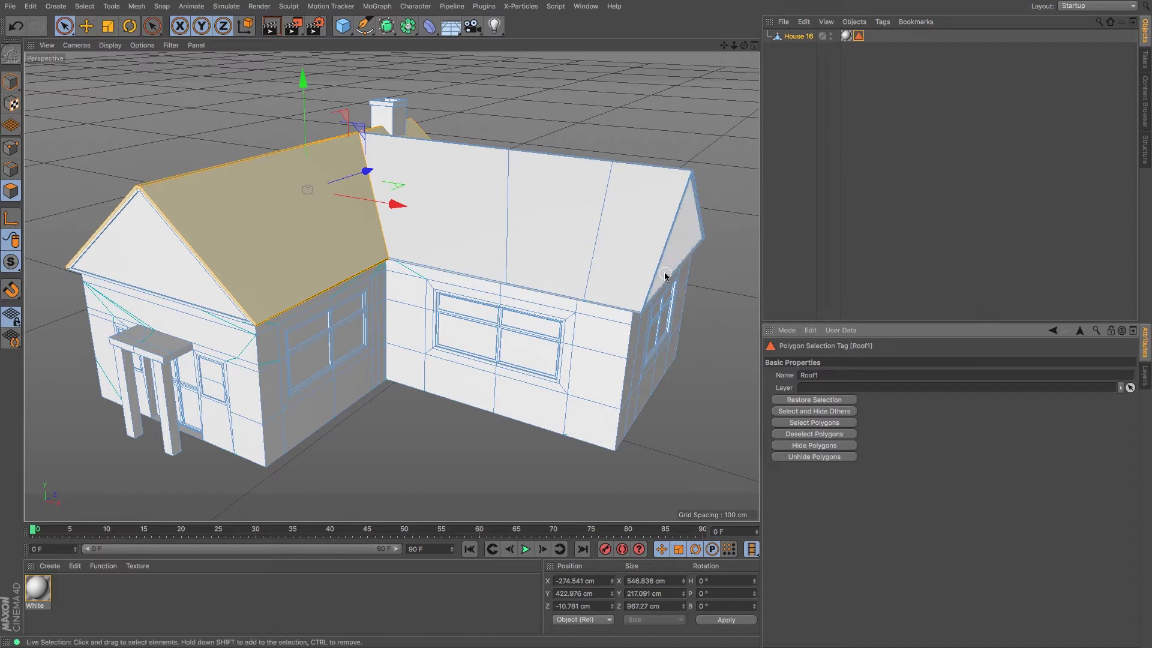
Browse the content library to the Materials folder and open its Tiles category down to Roof Tiles.
click(1144, 95)
click(1110, 26)
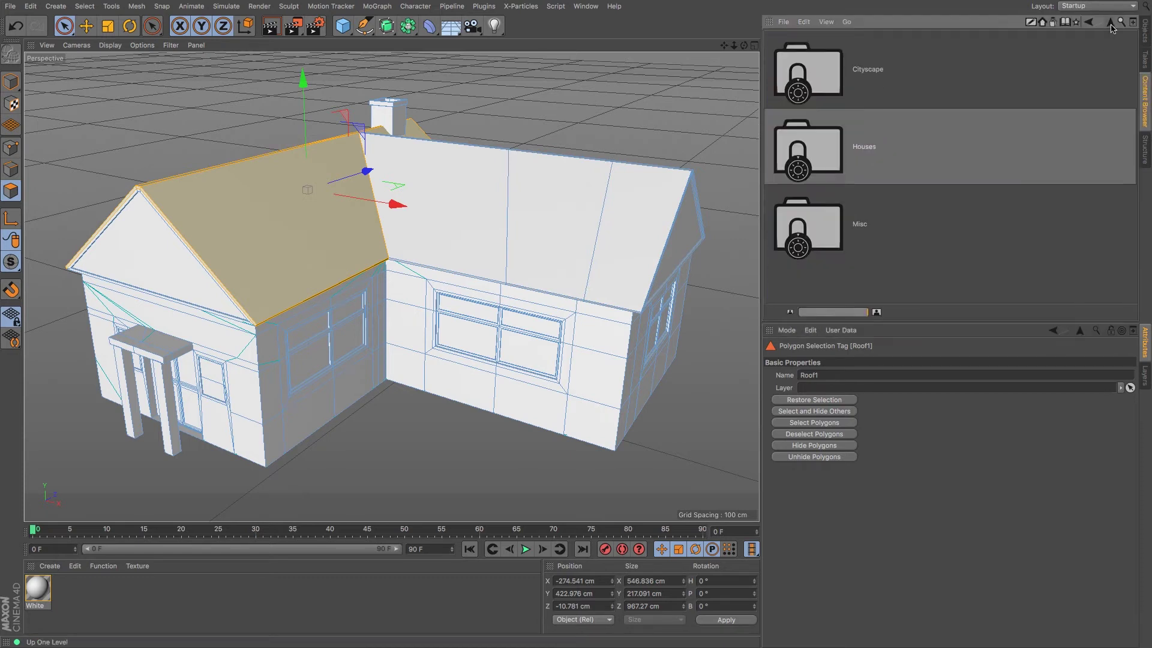
click(1110, 26)
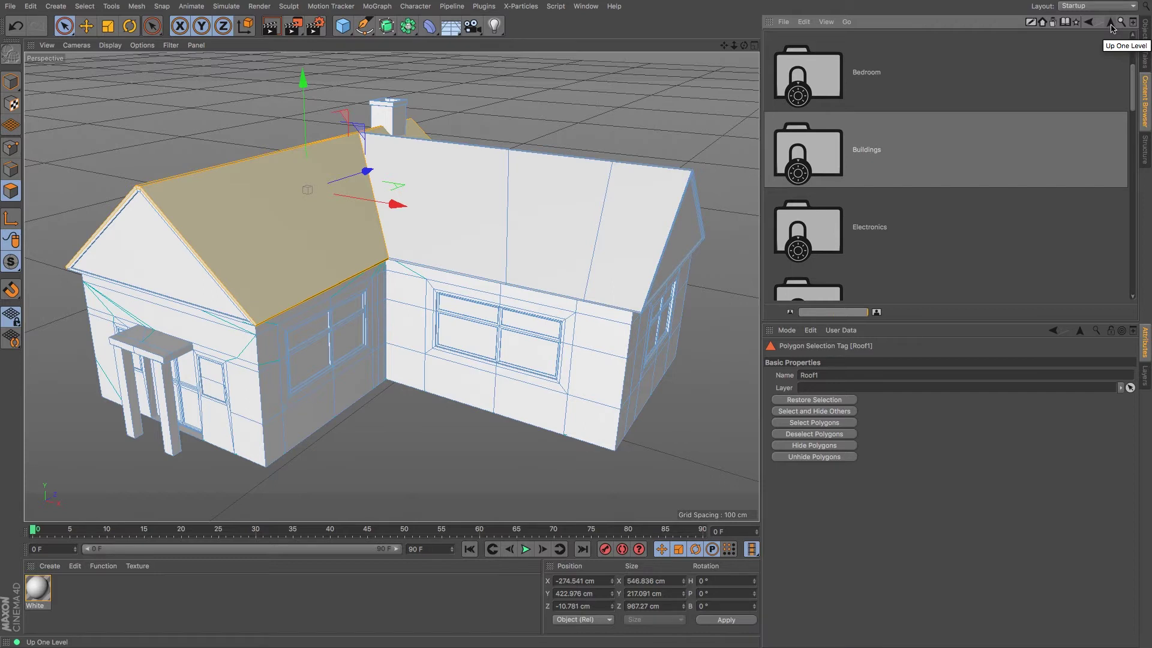
click(1111, 27)
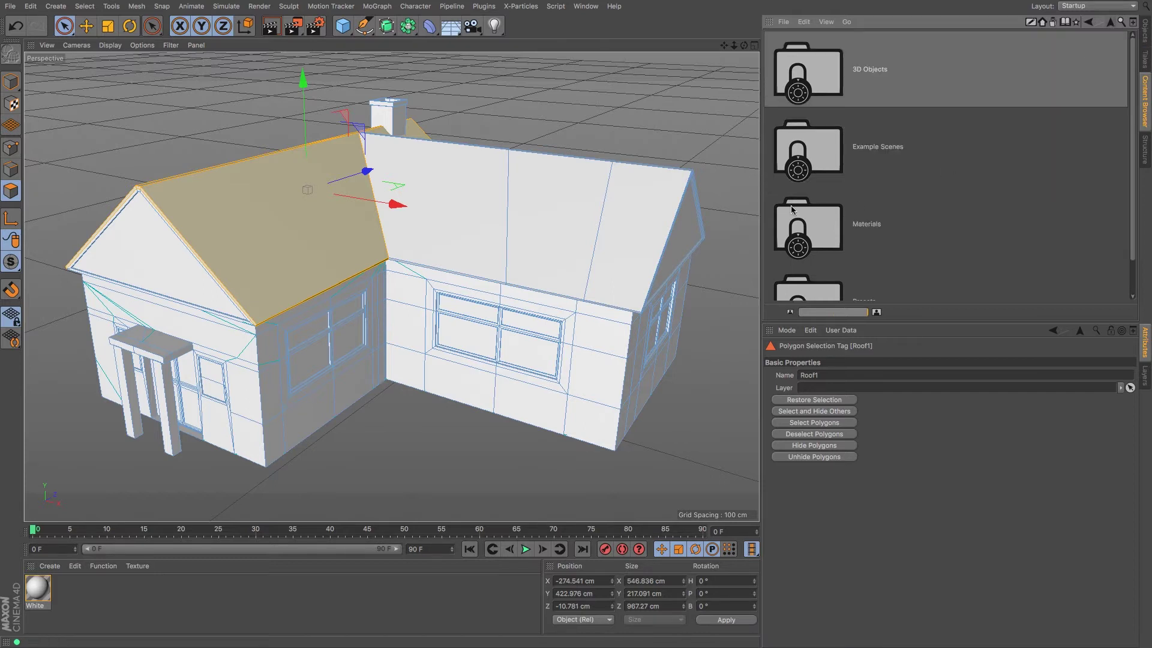
double_click(826, 220)
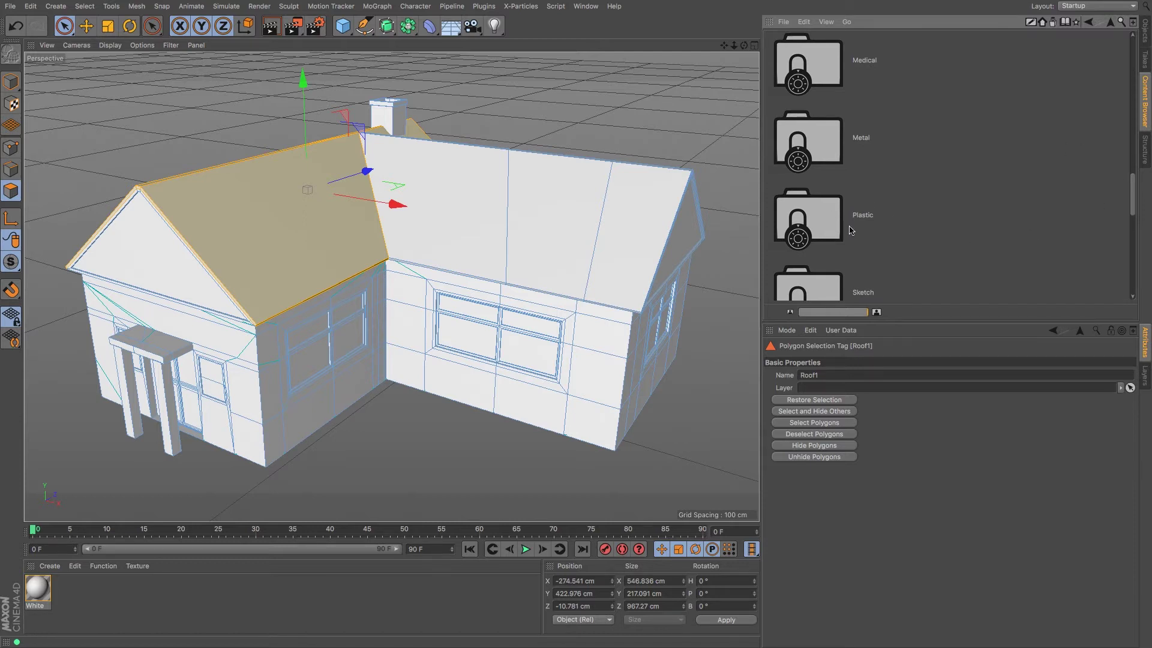
drag(1133, 187, 1130, 263)
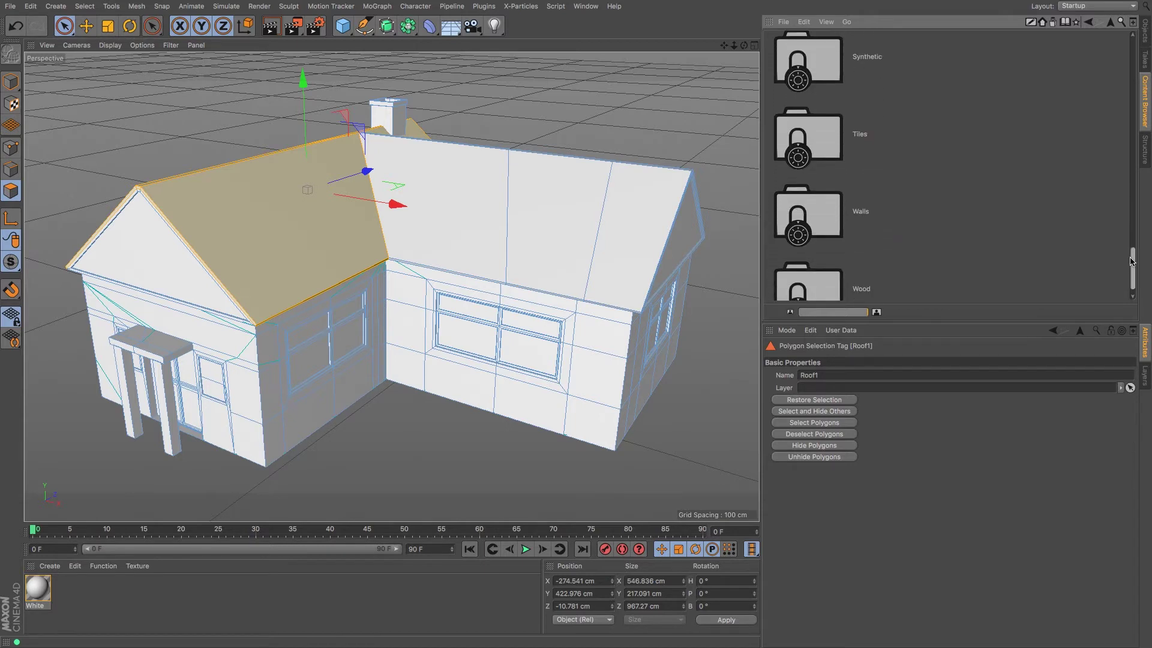
double_click(828, 147)
double_click(828, 147)
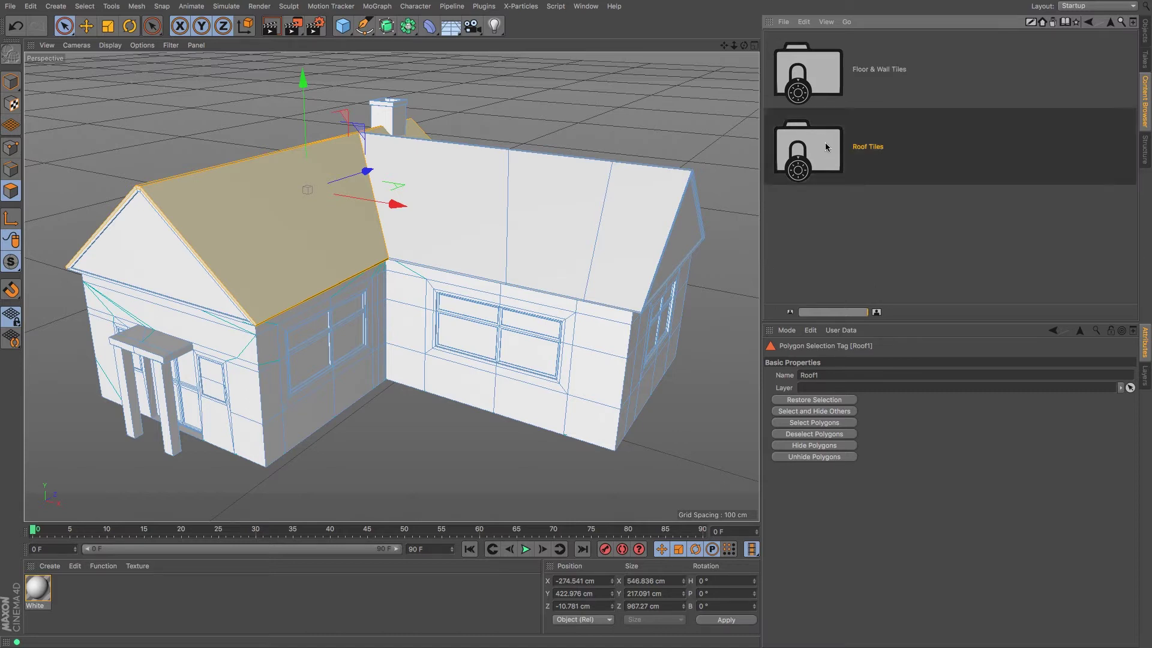
Apply the Roof 13 material to the selected roof polygons and set its projection to Flat.
mouse_move(1130, 224)
mouse_down()
mouse_move(1130, 253)
mouse_move(1130, 232)
mouse_up()
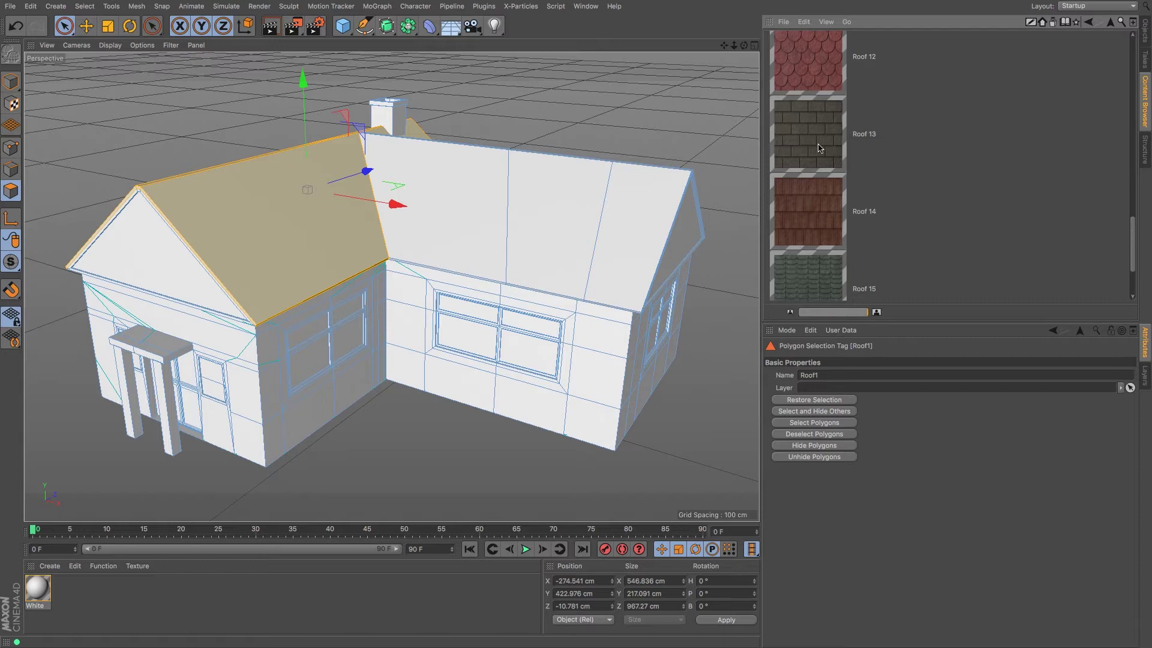
drag(816, 147, 242, 192)
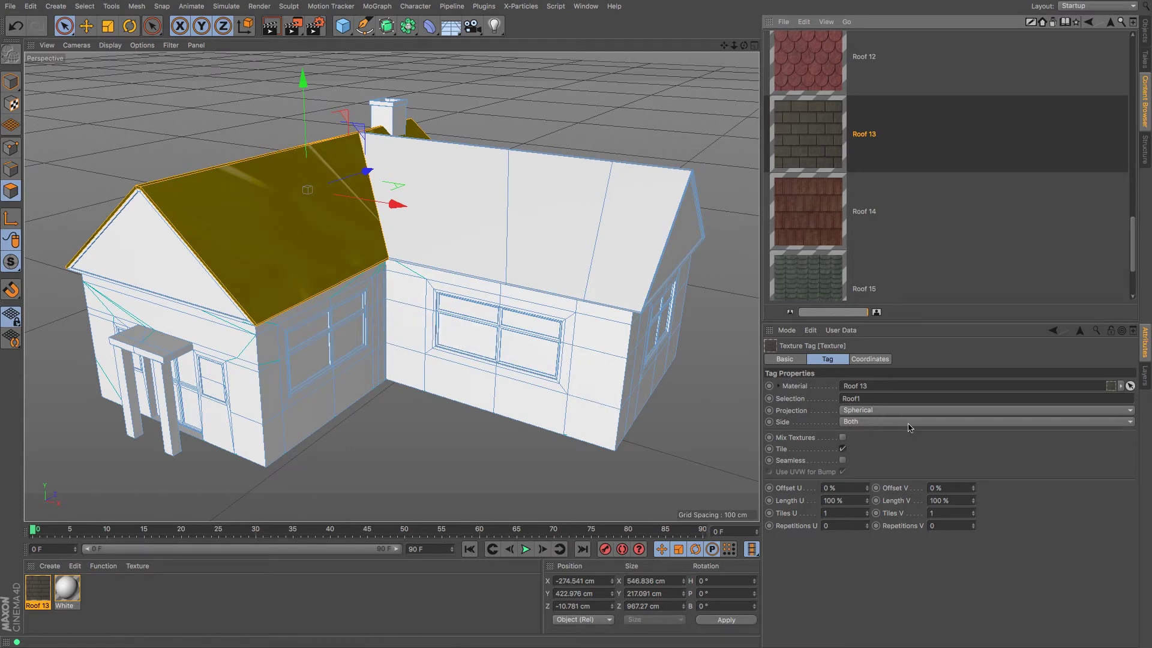
click(869, 411)
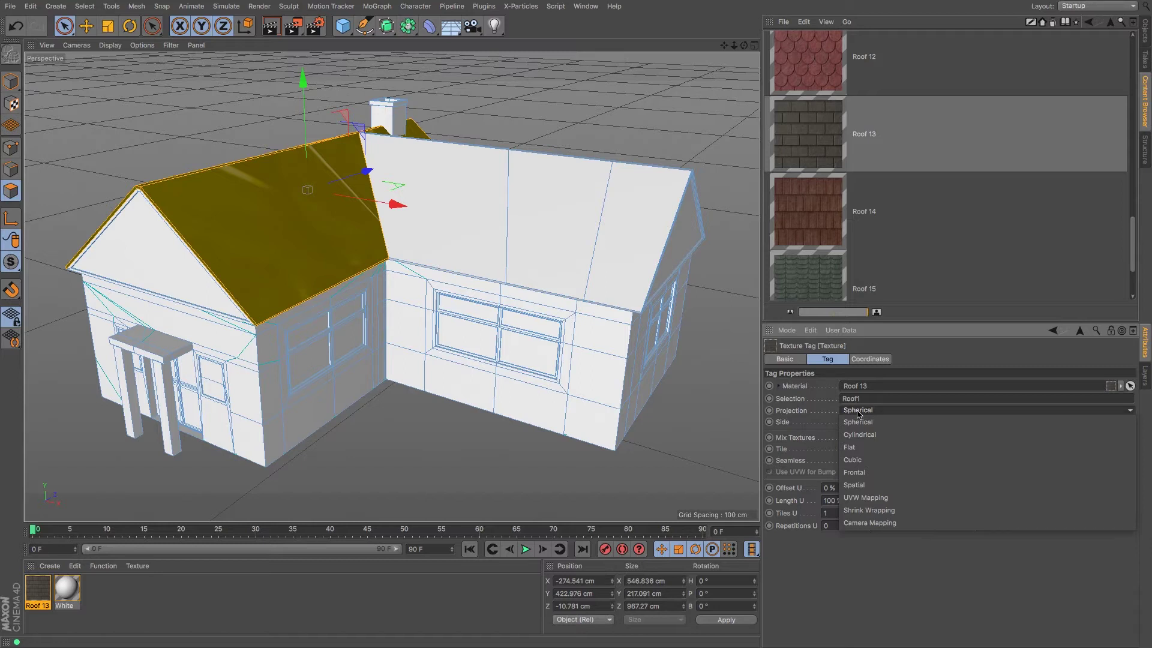
click(862, 451)
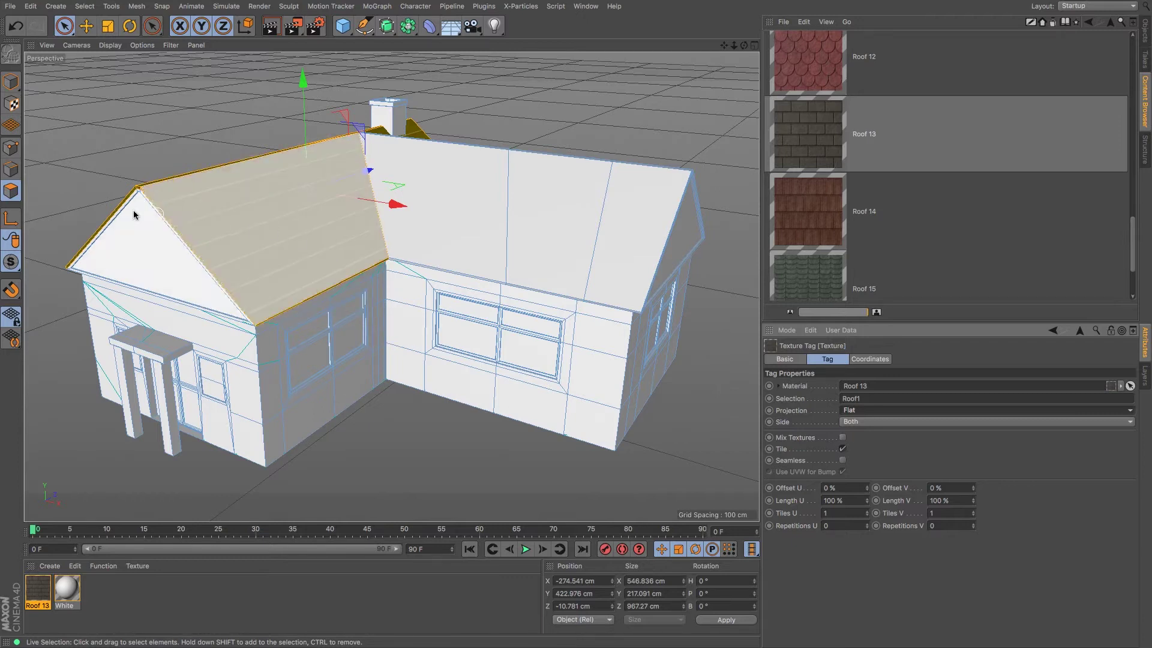
In texture mode, rotate the Roof 13 projection around the vertical axis until undistorted tiles lie across the roof slope.
click(11, 103)
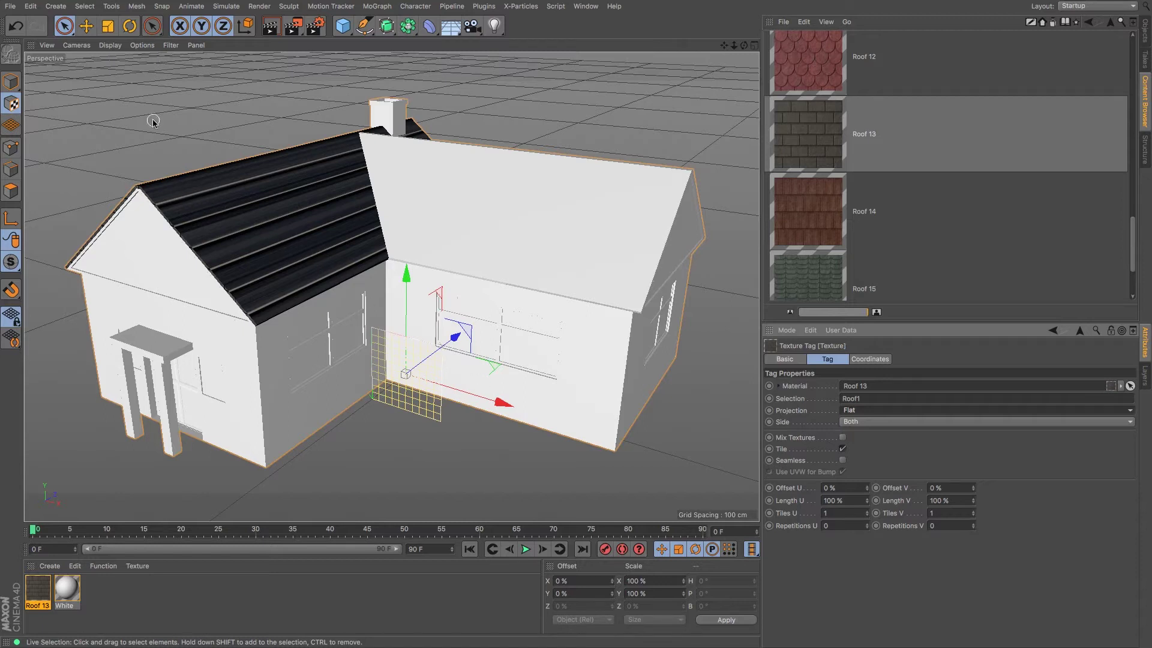
click(130, 27)
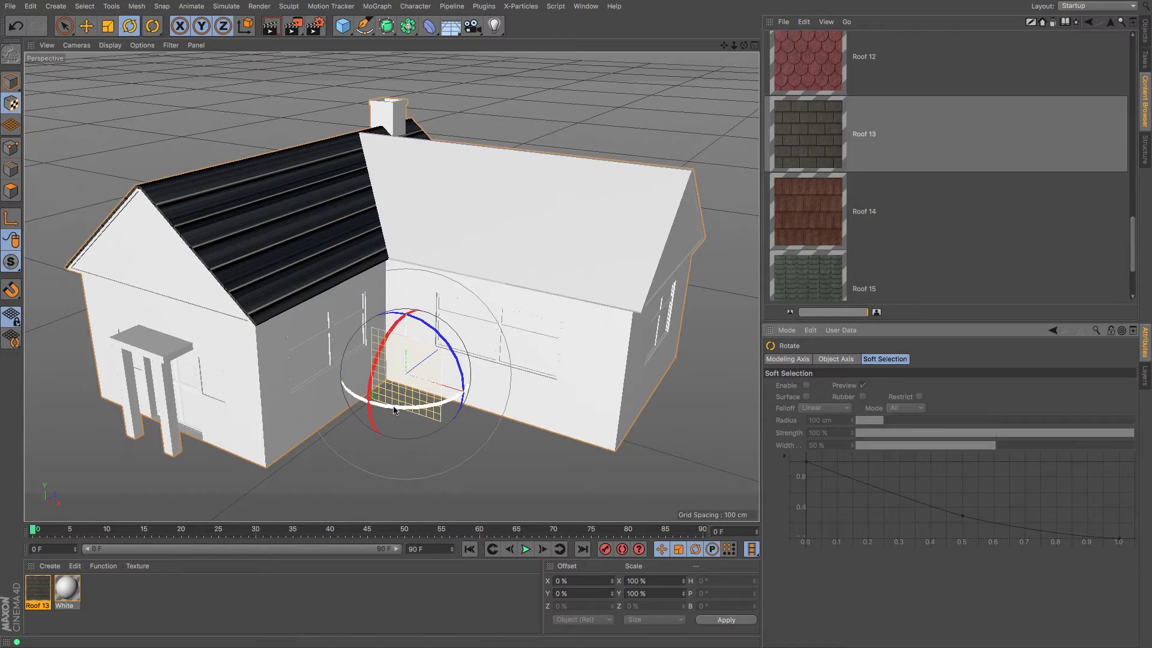
drag(393, 410, 485, 379)
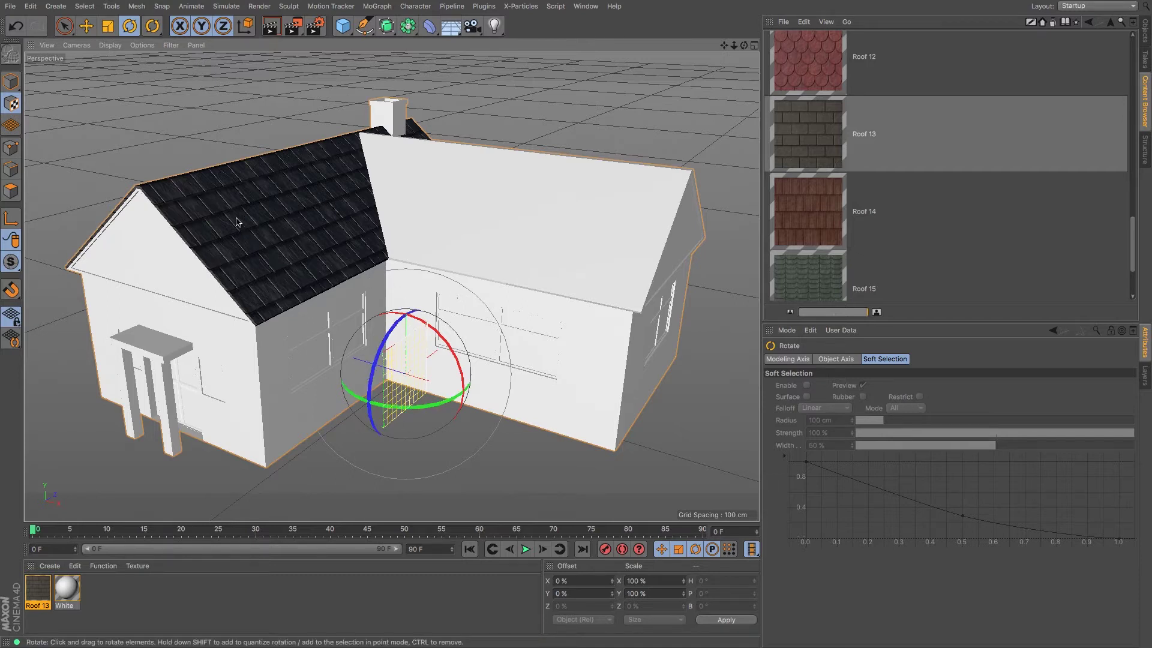
mouse_move(449, 334)
mouse_down()
mouse_move(389, 305)
mouse_move(415, 312)
mouse_move(506, 391)
mouse_move(449, 325)
mouse_move(379, 286)
mouse_move(398, 276)
mouse_move(395, 292)
mouse_move(446, 349)
mouse_move(444, 340)
mouse_up()
Set both Length U and Length V of the Roof 13 texture tag to 80%.
click(1145, 31)
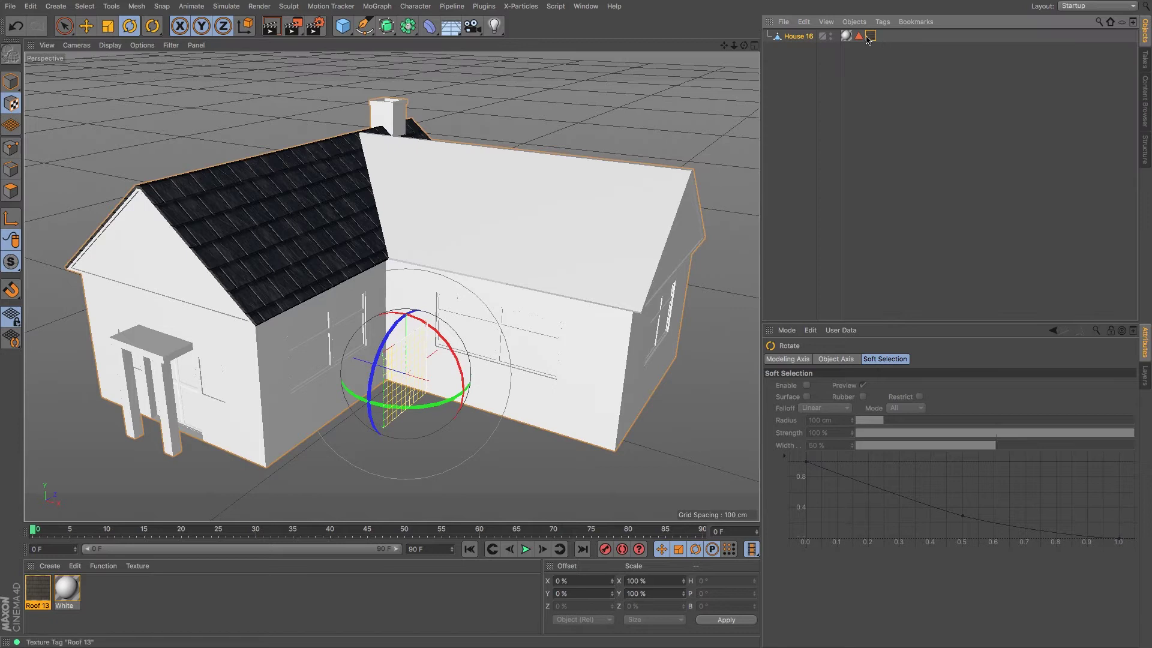
click(870, 36)
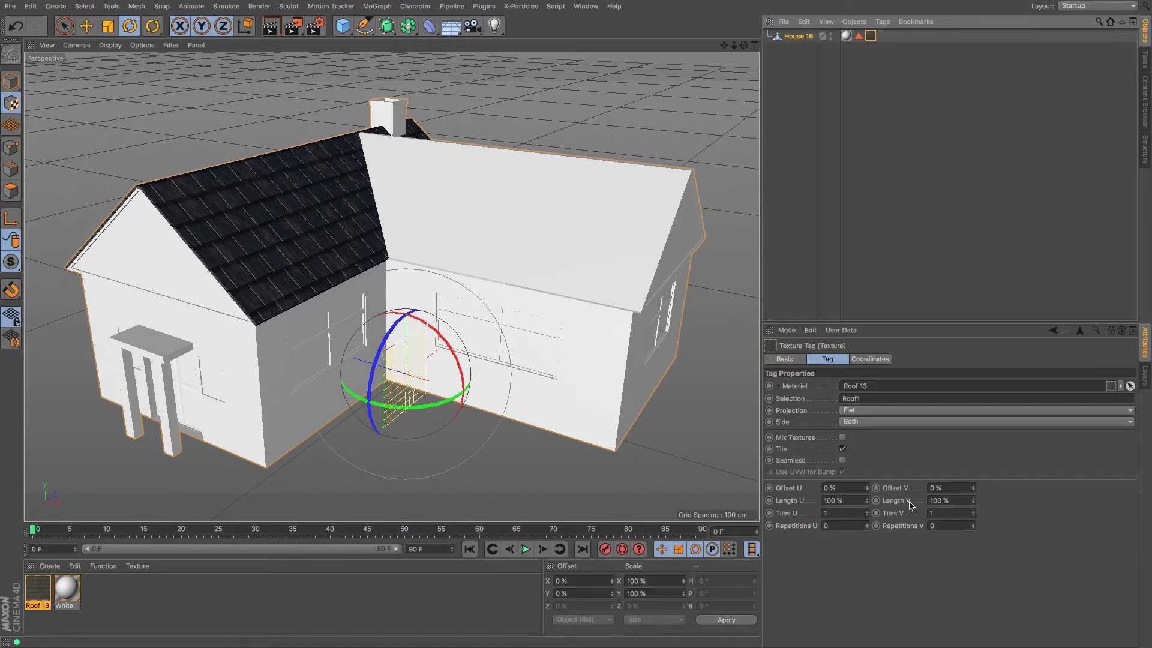
click(842, 500)
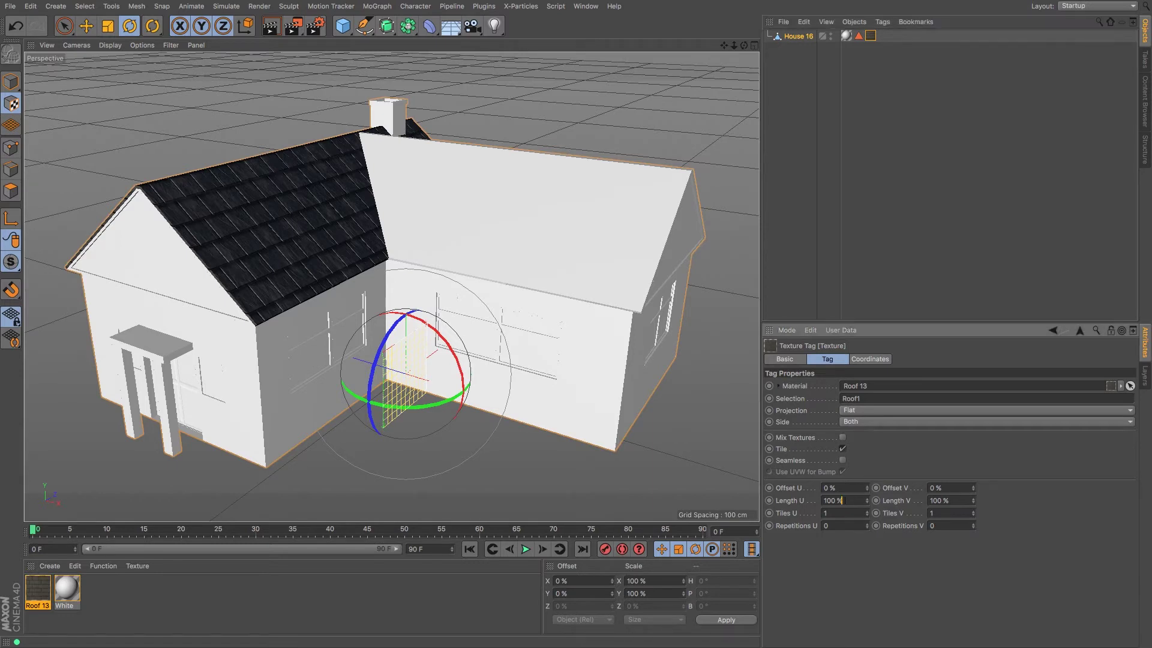
drag(840, 500, 817, 501)
text(80)
key(Return)
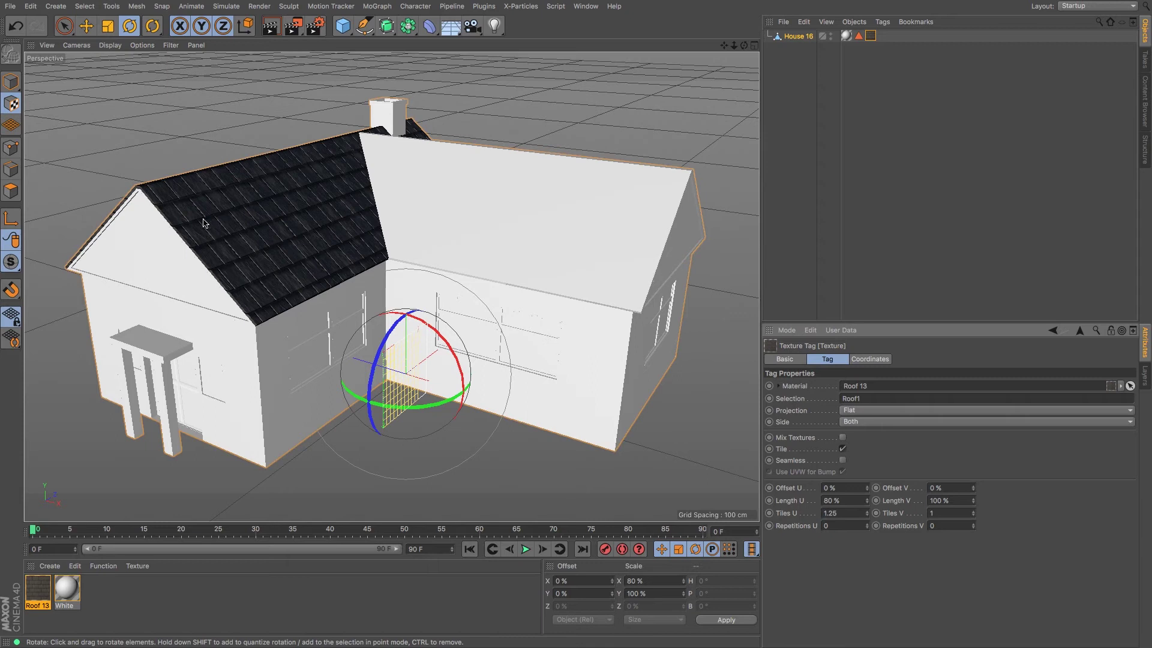
click(957, 502)
text(80)
Reduce the Roof 13 texture tag's Length U to 60%.
click(843, 500)
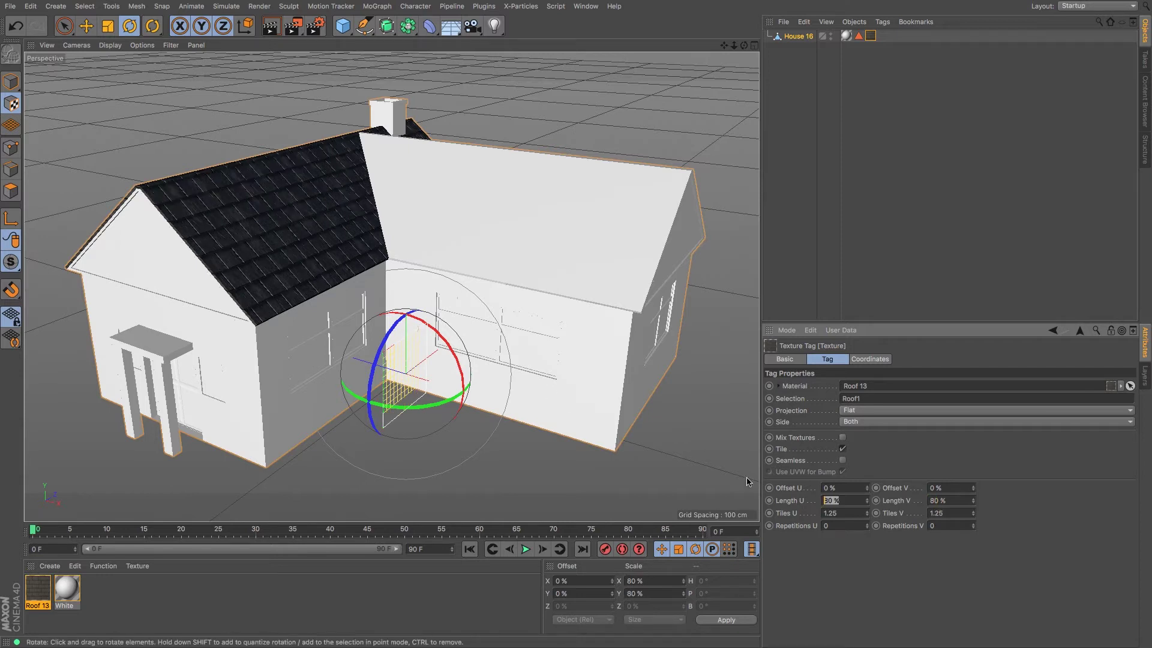
text(60)
key(Return)
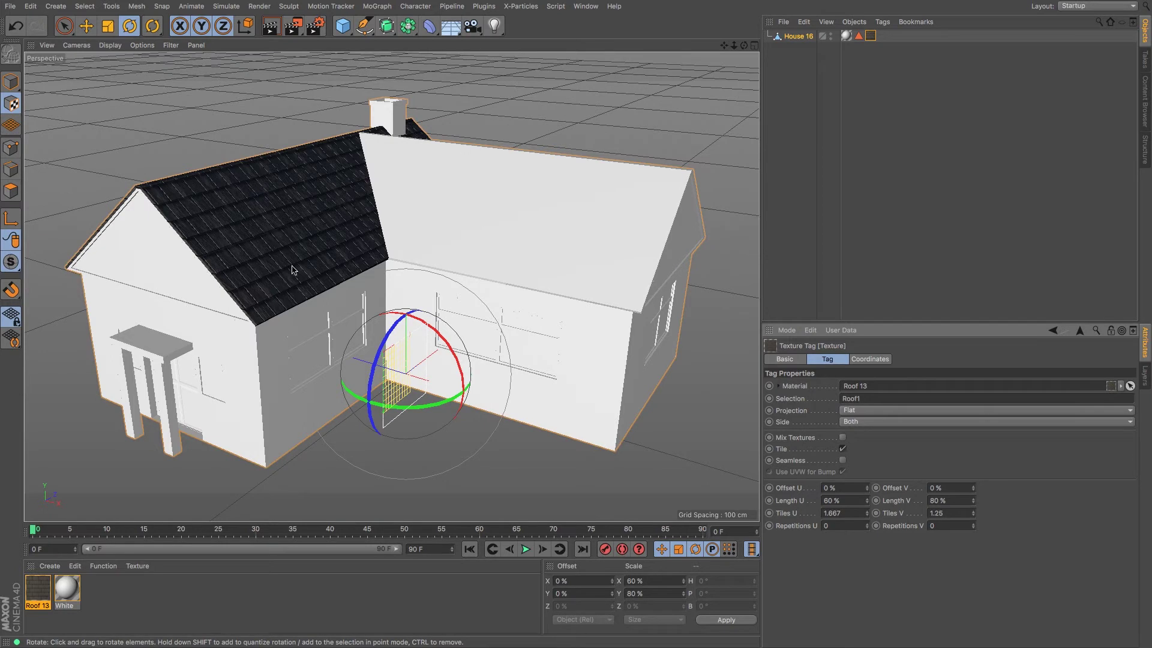
Move the Roof 13 texture projection along its horizontal axis to an offset of about -4.2%.
scroll(292, 269, up, 5)
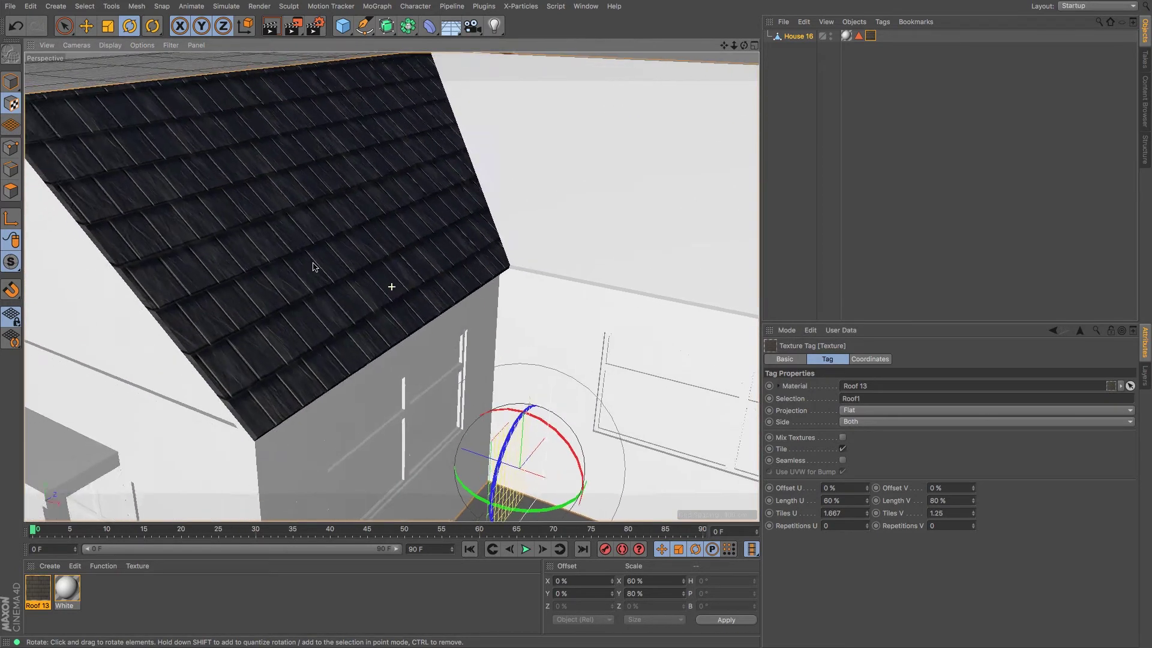
alt+drag(313, 267, 294, 294)
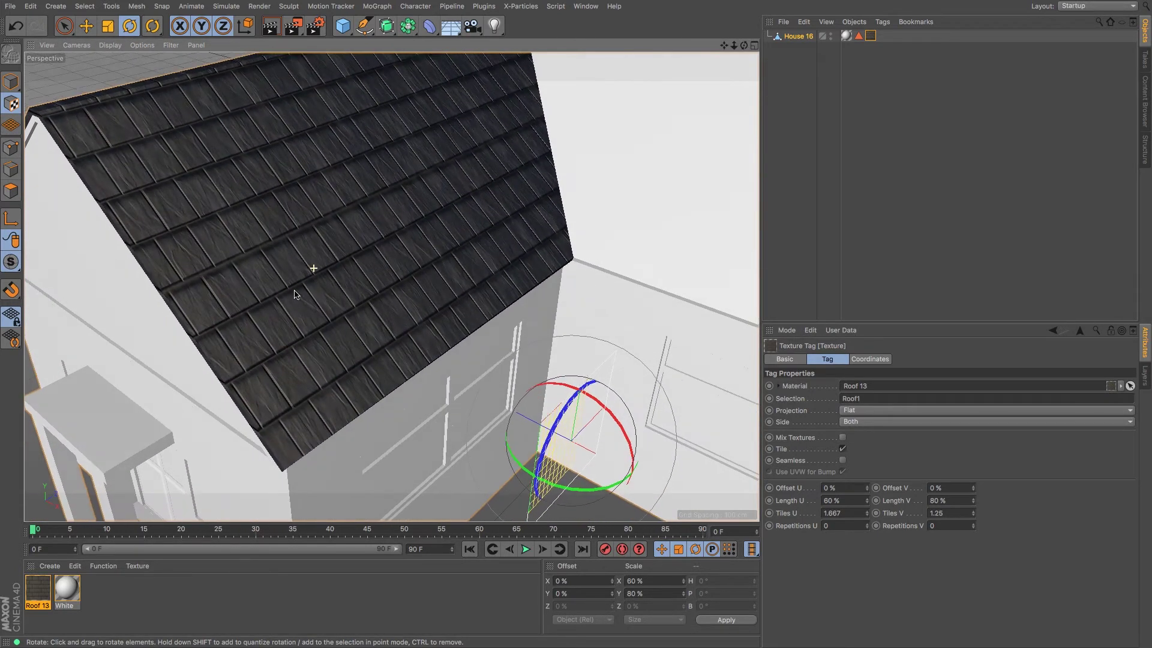
click(86, 26)
drag(617, 391, 604, 404)
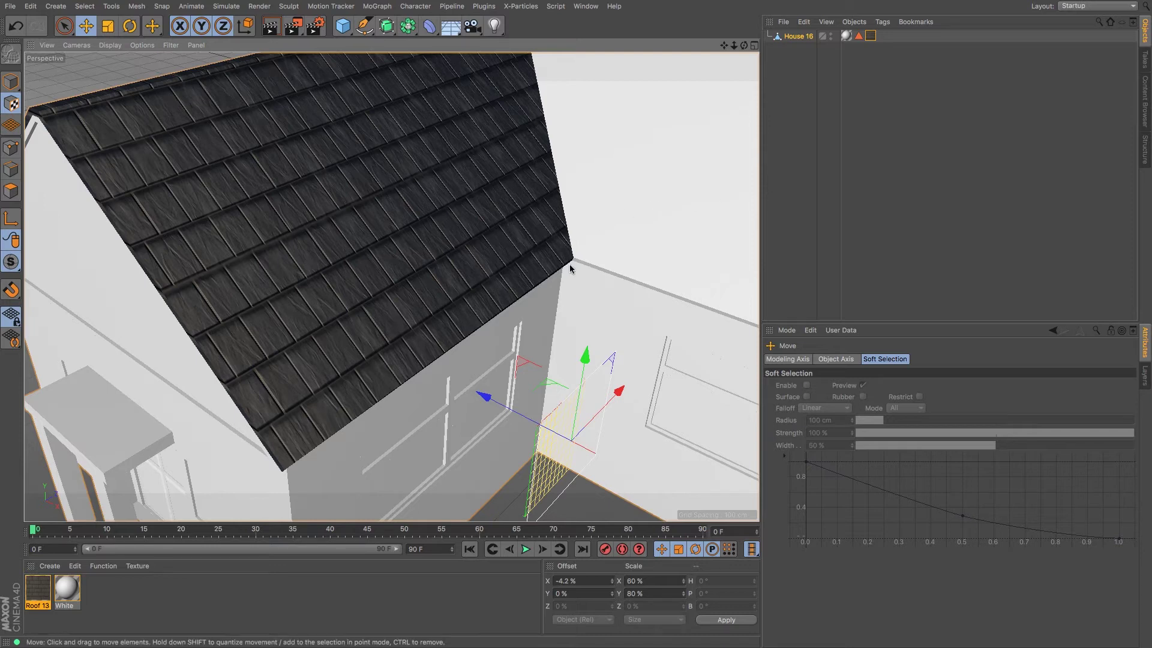
drag(734, 46, 758, 47)
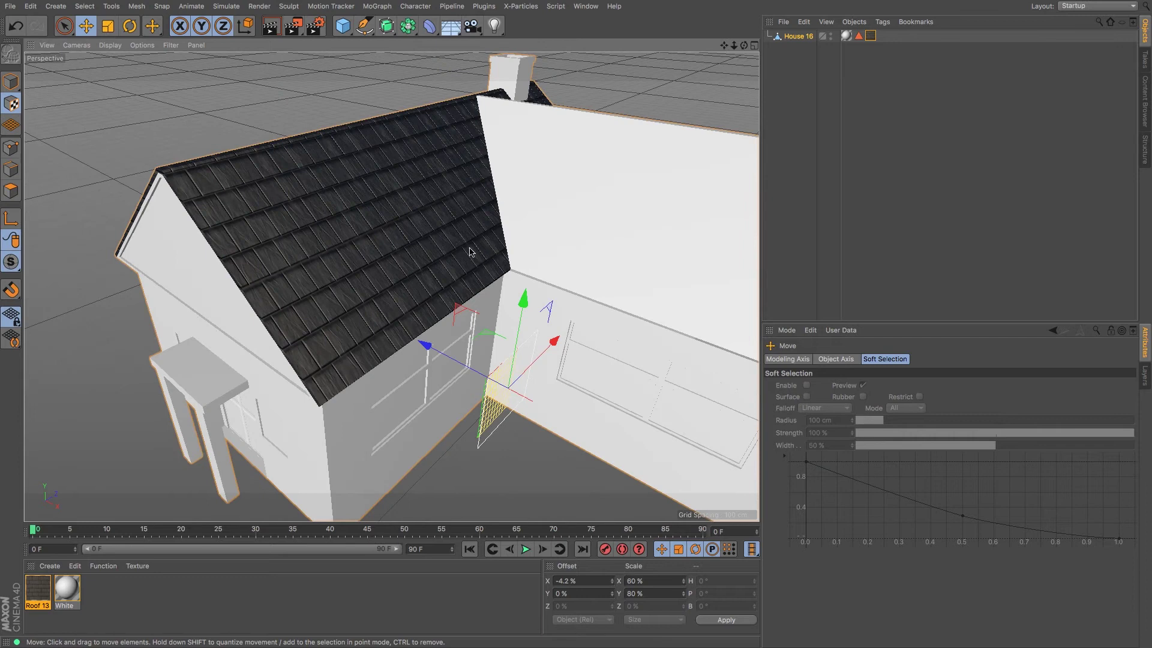
mouse_move(724, 47)
right_down()
mouse_move(690, 47)
mouse_move(711, 47)
right_up()
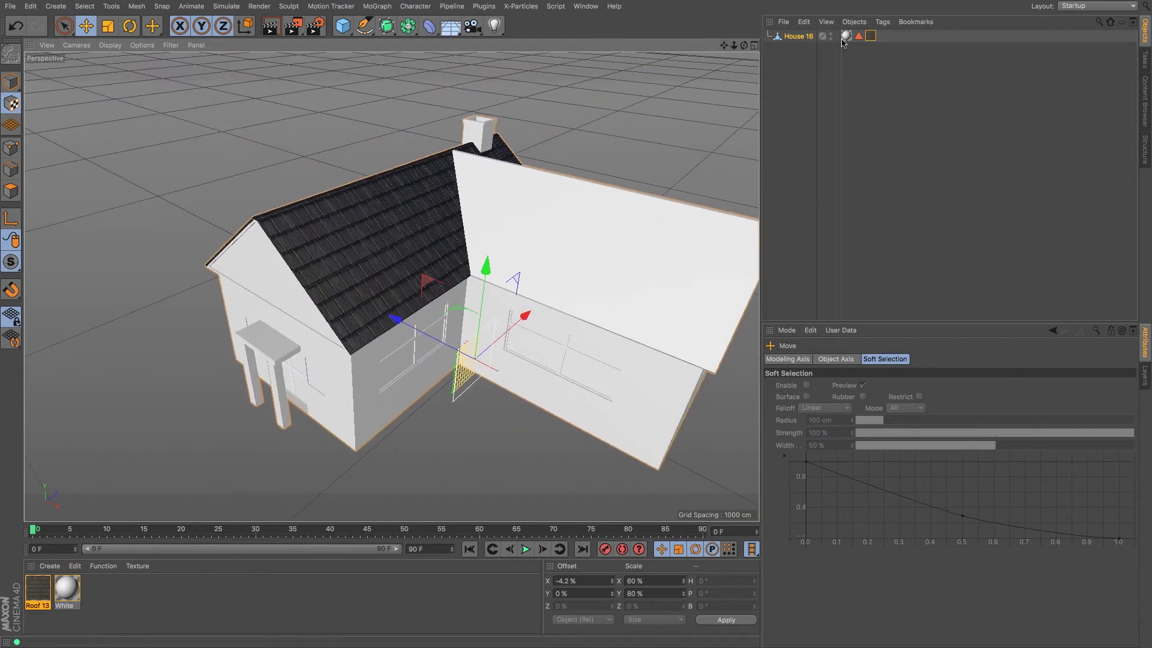
right_click(797, 38)
click(789, 39)
click(788, 39)
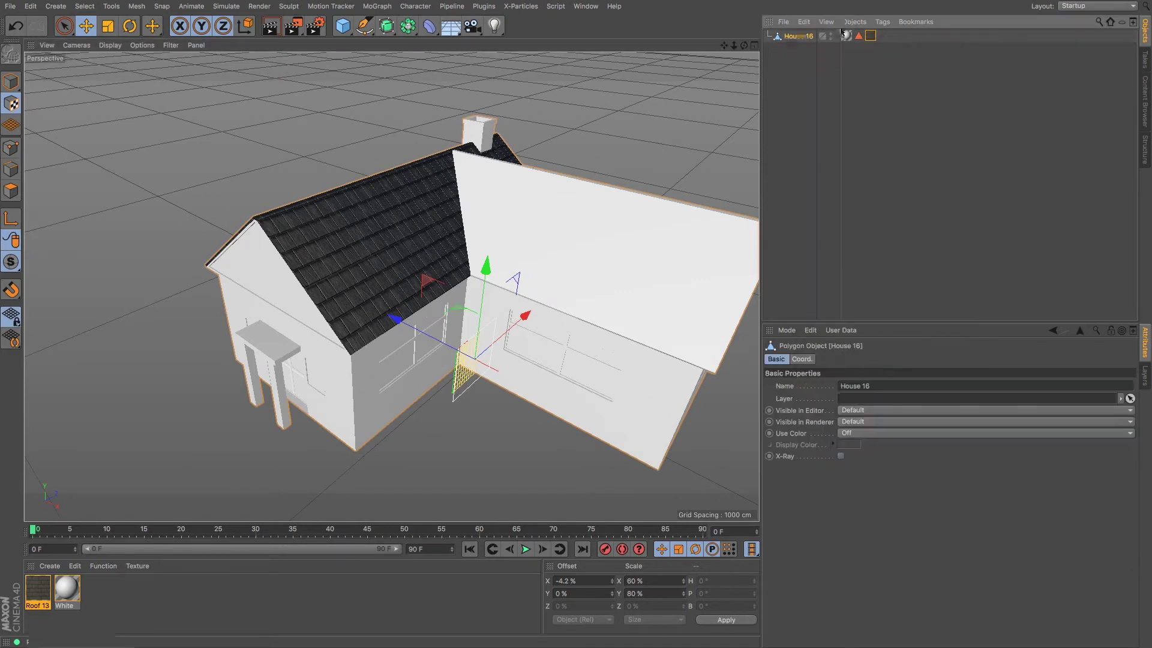
click(870, 36)
click(871, 37)
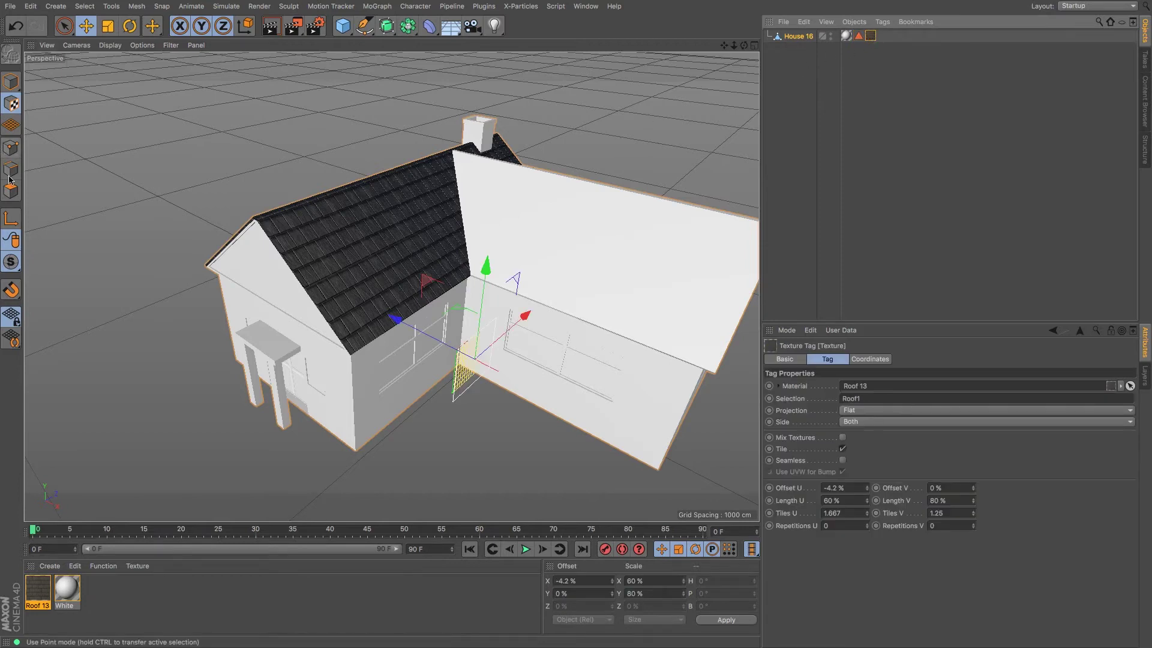
In polygon mode, use Live Selection to select the untextured wing's courtyard-facing roof slope and its eave edge.
click(12, 195)
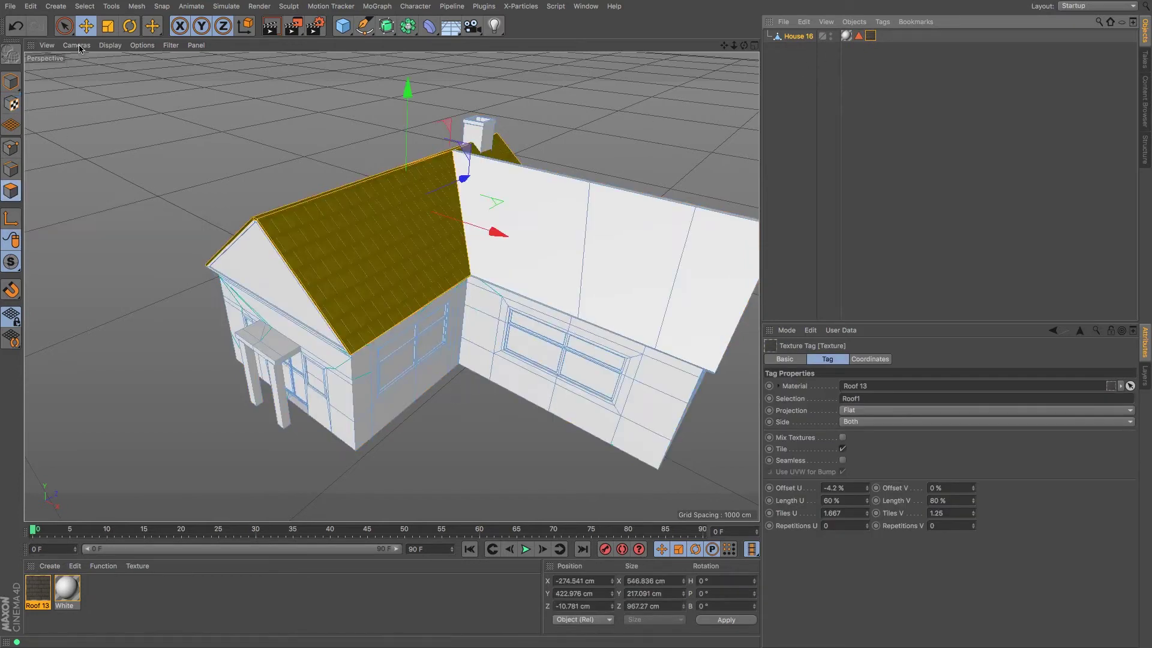
click(64, 26)
mouse_move(531, 186)
mouse_down()
mouse_move(712, 214)
mouse_move(581, 181)
mouse_move(569, 269)
mouse_move(576, 195)
mouse_move(560, 177)
mouse_up()
scroll(568, 267, up, 5)
shift+click(468, 291)
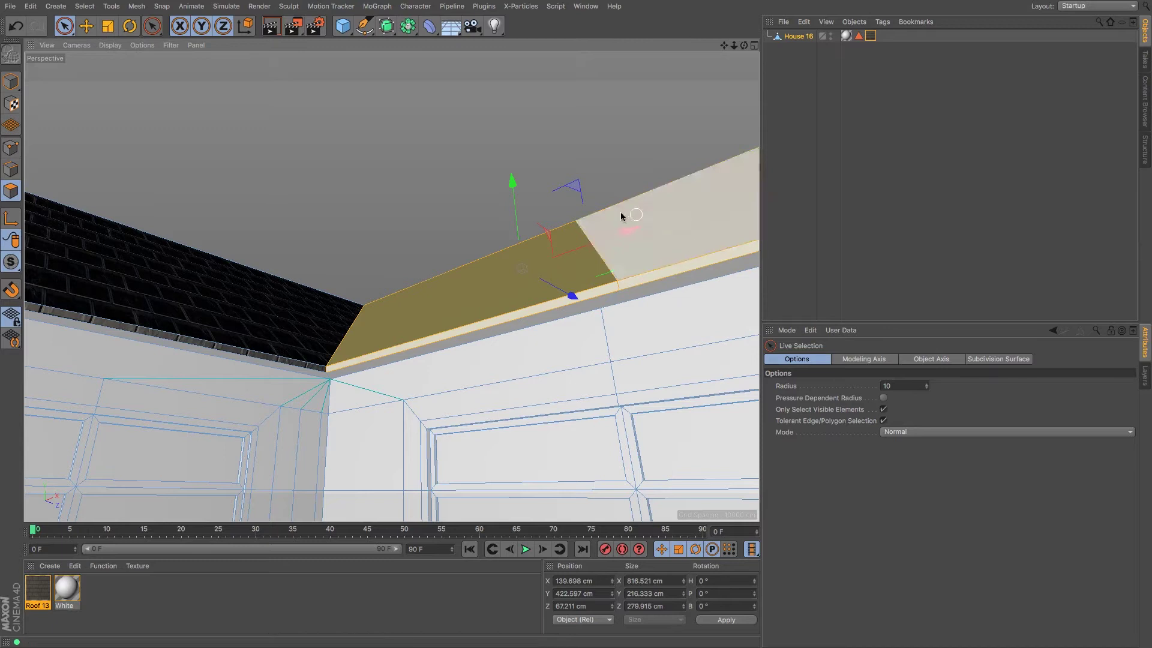
Add the wing's gable-end roof edge and the opposite roof slope to the polygon selection.
alt+drag(637, 236, 624, 280)
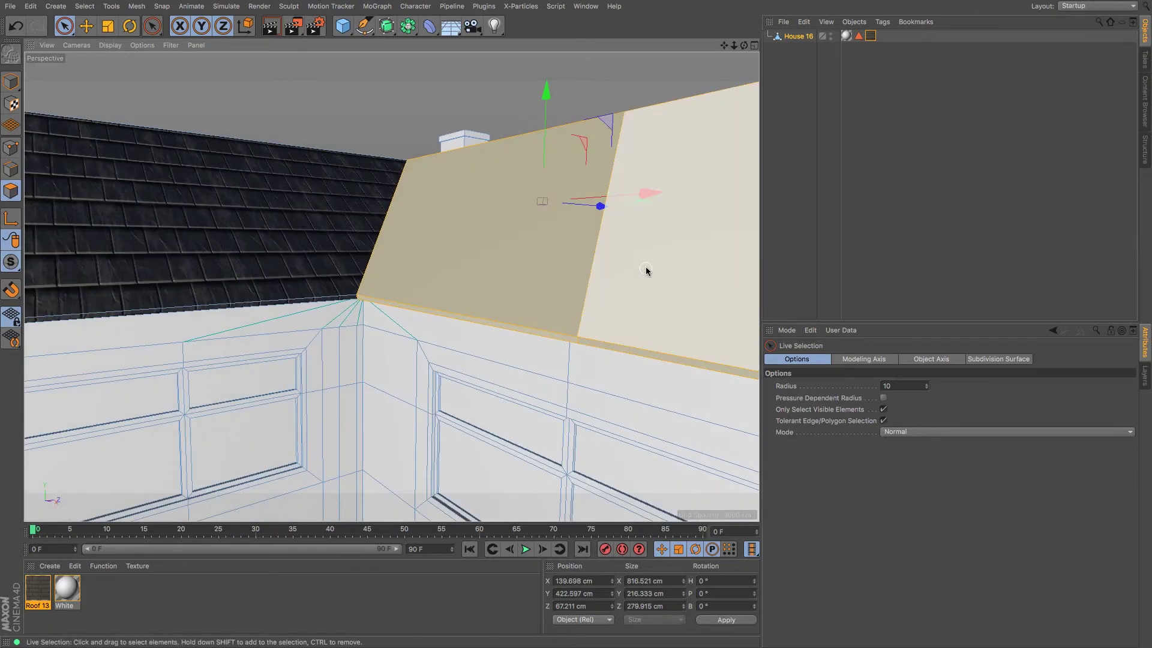
alt+right_drag(646, 267, 601, 277)
alt+middle_drag(618, 264, 549, 272)
alt+drag(550, 276, 329, 282)
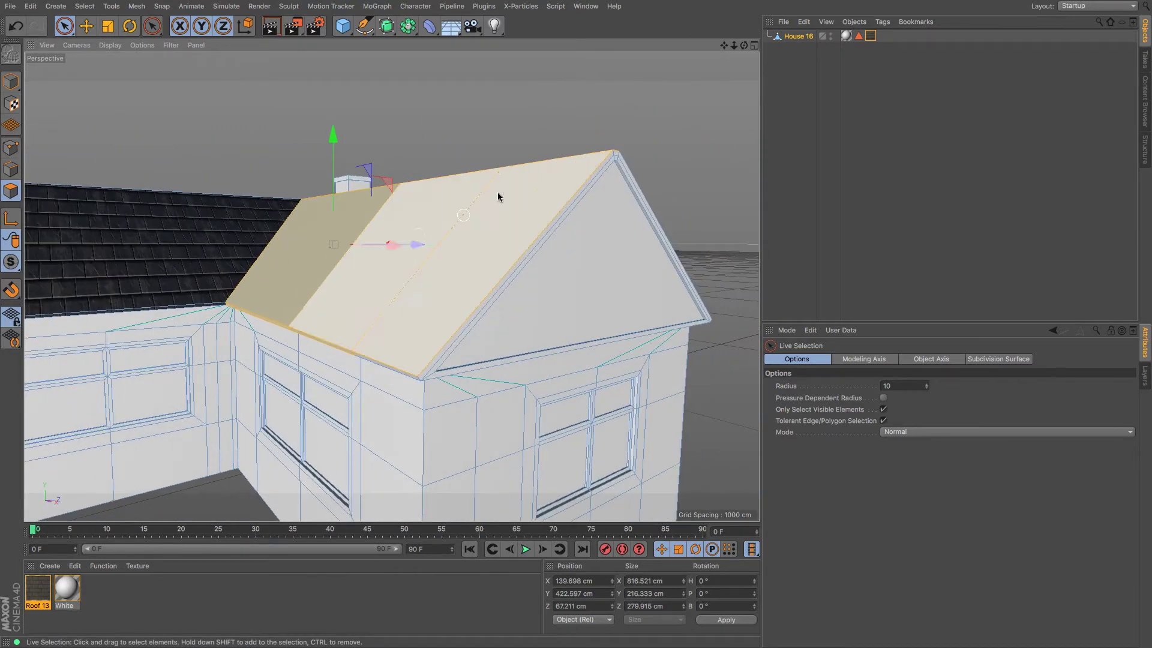
alt+right_drag(534, 145, 584, 144)
alt+middle_drag(584, 145, 518, 170)
mouse_move(538, 223)
shift+mouse_down()
mouse_move(555, 222)
mouse_move(525, 249)
shift+mouse_up()
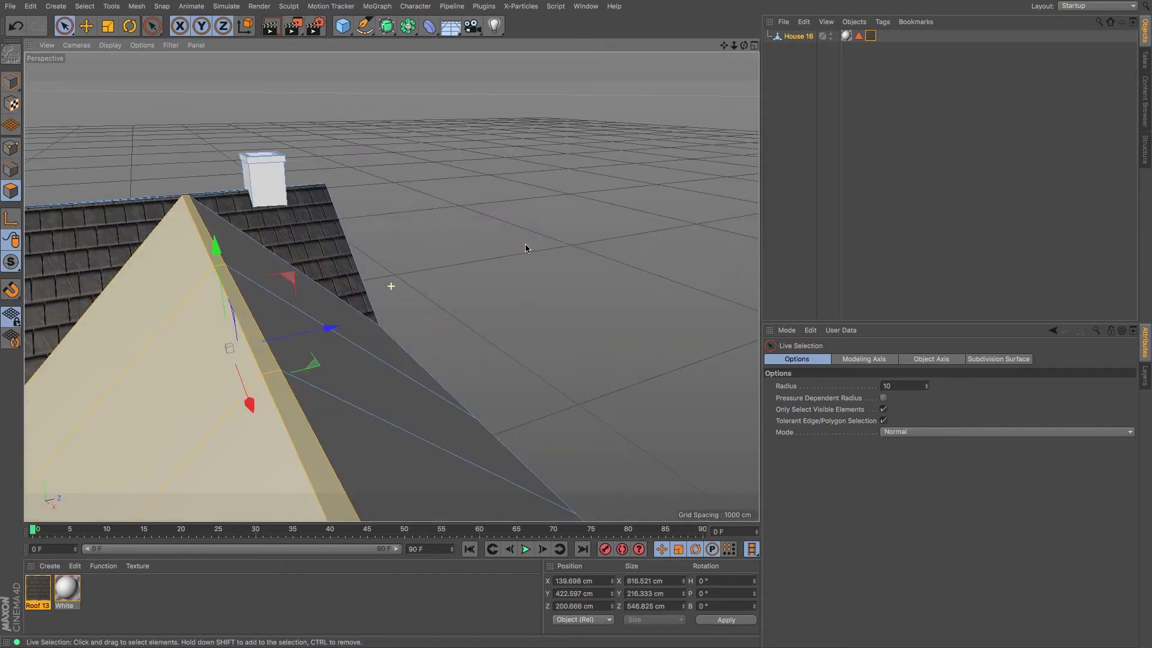
shift+click(395, 363)
Store the selected wing roof polygons as a new selection tag and apply the Roof 13 material to them.
alt+right_drag(484, 416, 467, 396)
alt+drag(519, 393, 615, 224)
alt+drag(524, 268, 577, 268)
alt+right_drag(475, 282, 424, 289)
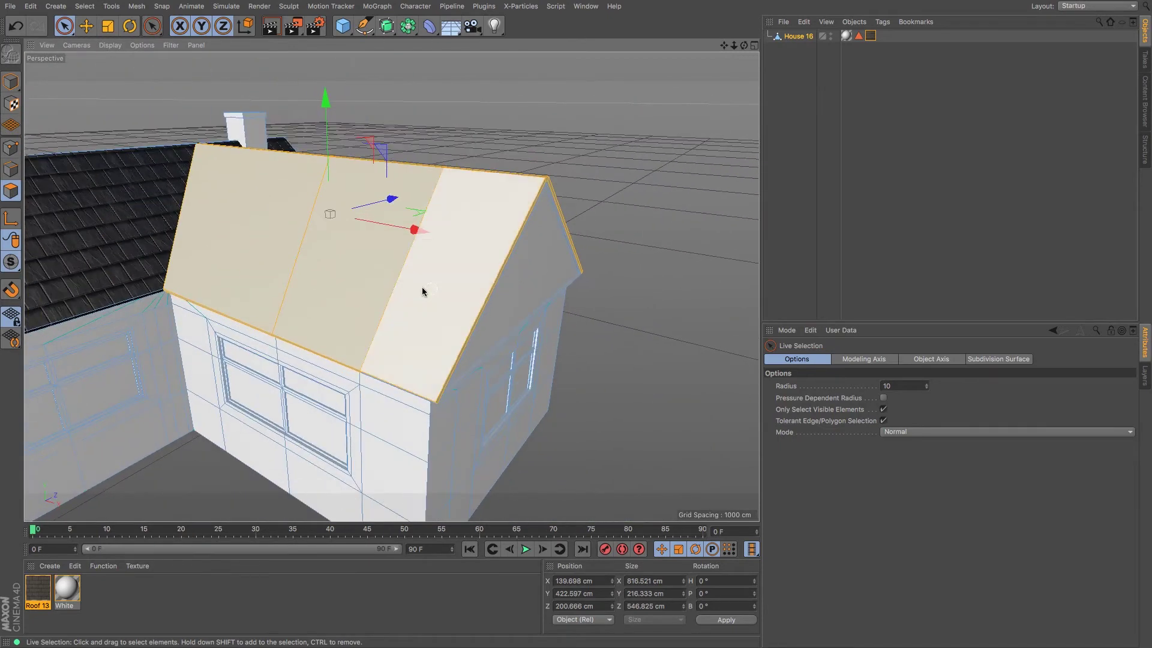
alt+drag(353, 280, 392, 259)
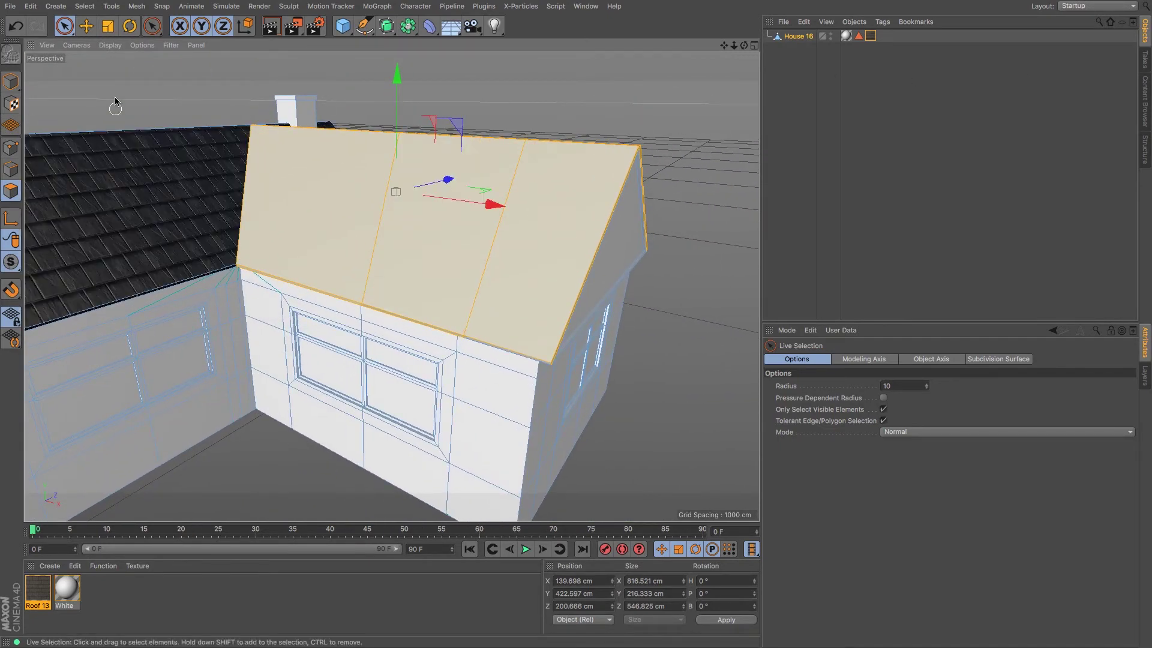
click(85, 7)
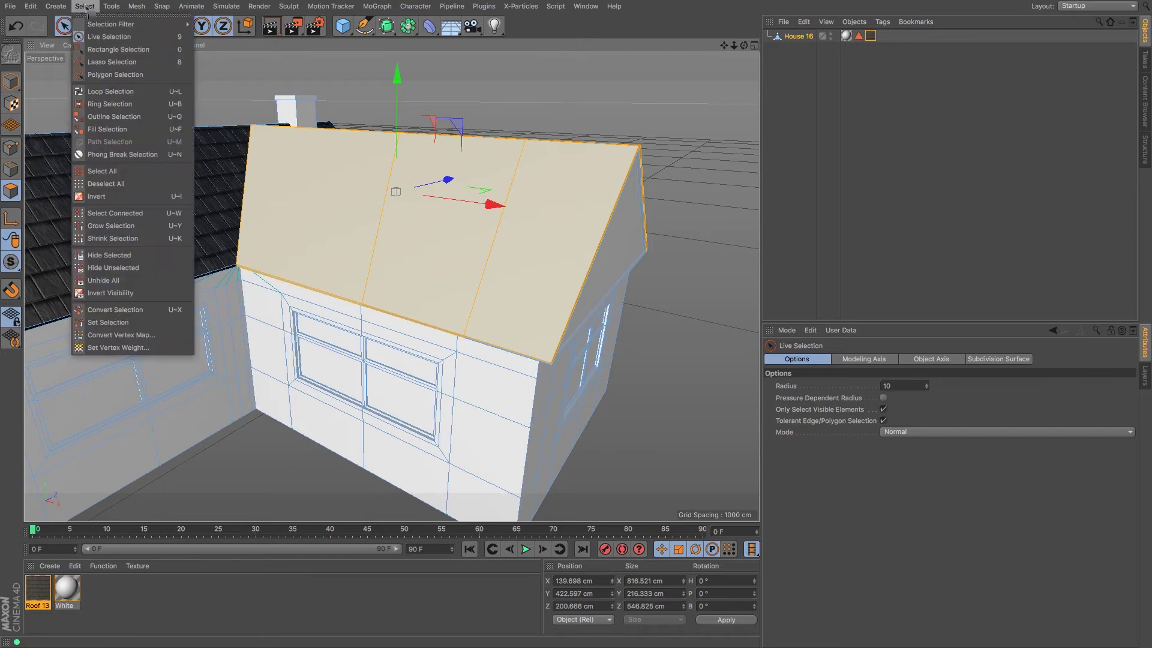
click(120, 323)
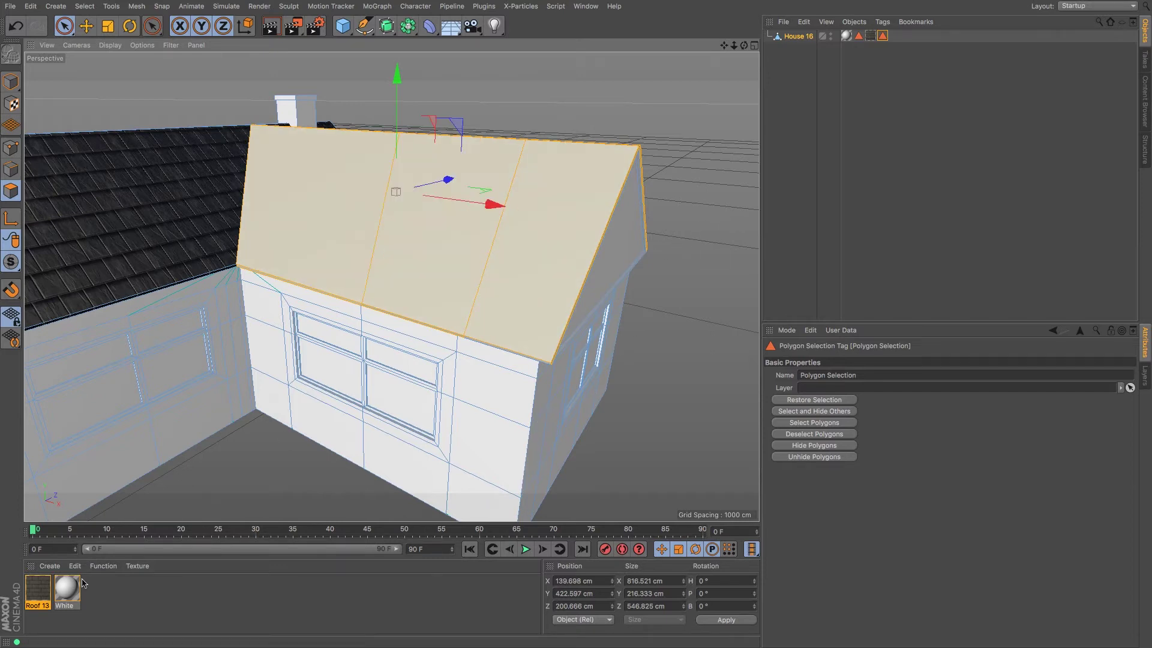
drag(33, 594, 444, 230)
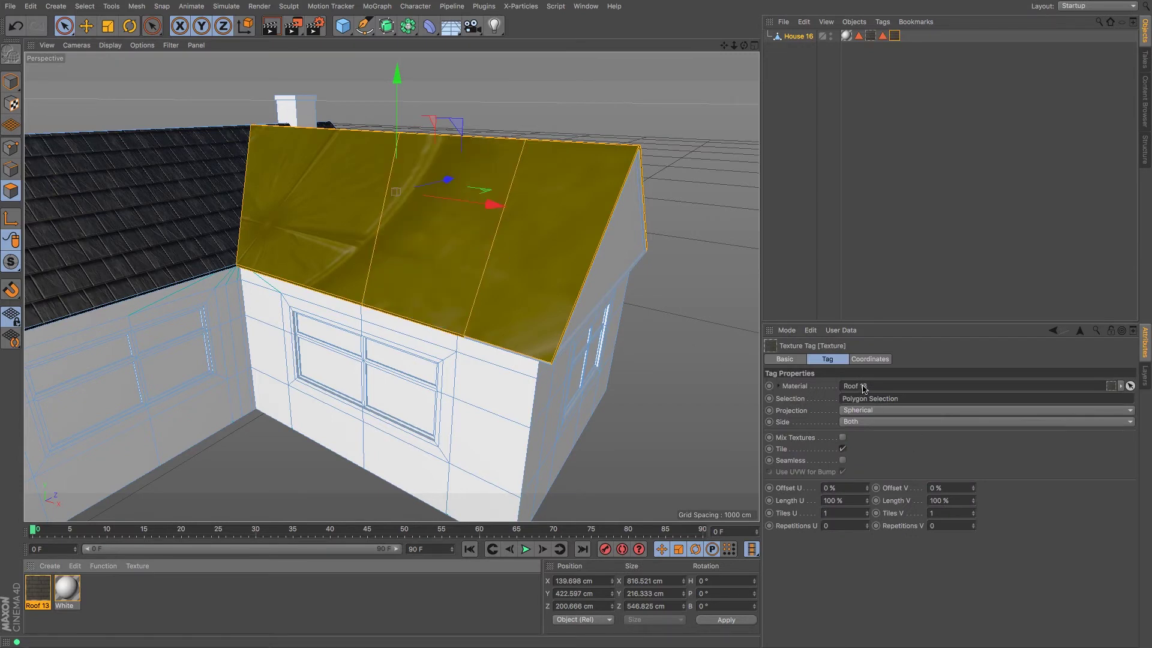
Rename the new polygon selection tag as "roof 2".
click(882, 36)
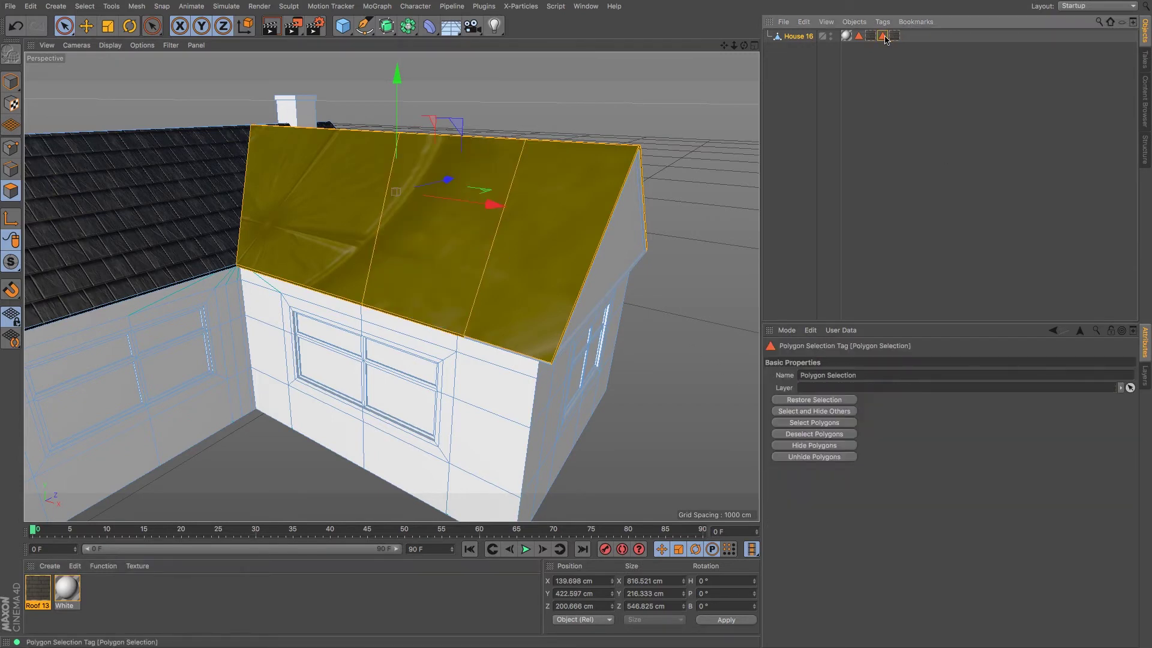
click(894, 36)
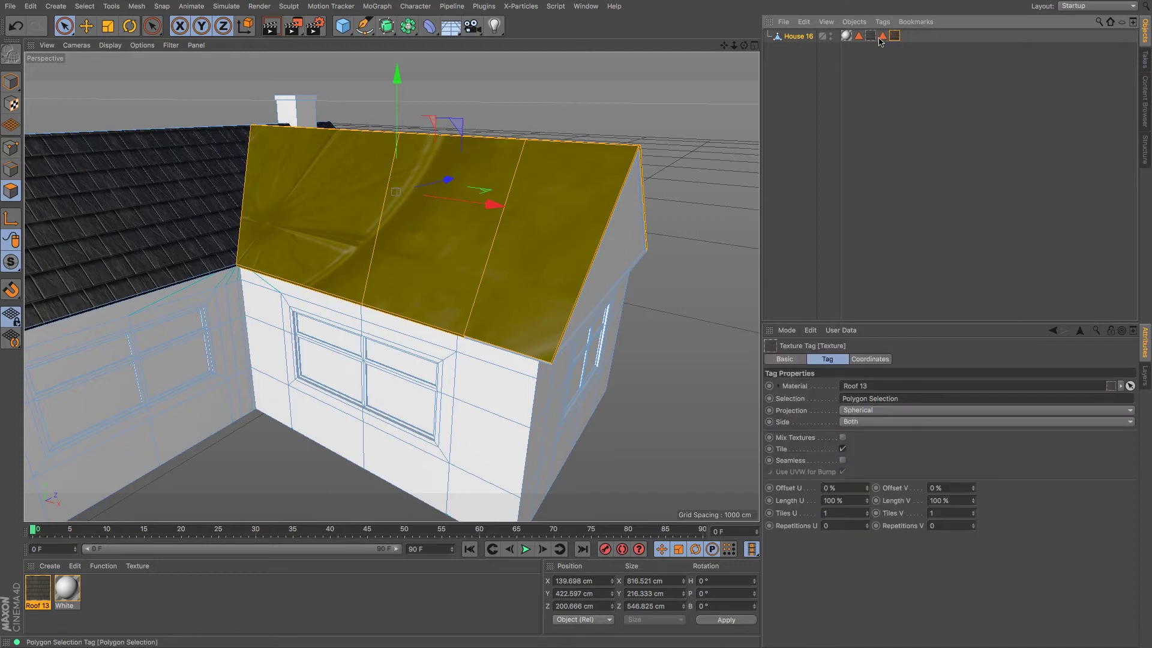
click(881, 37)
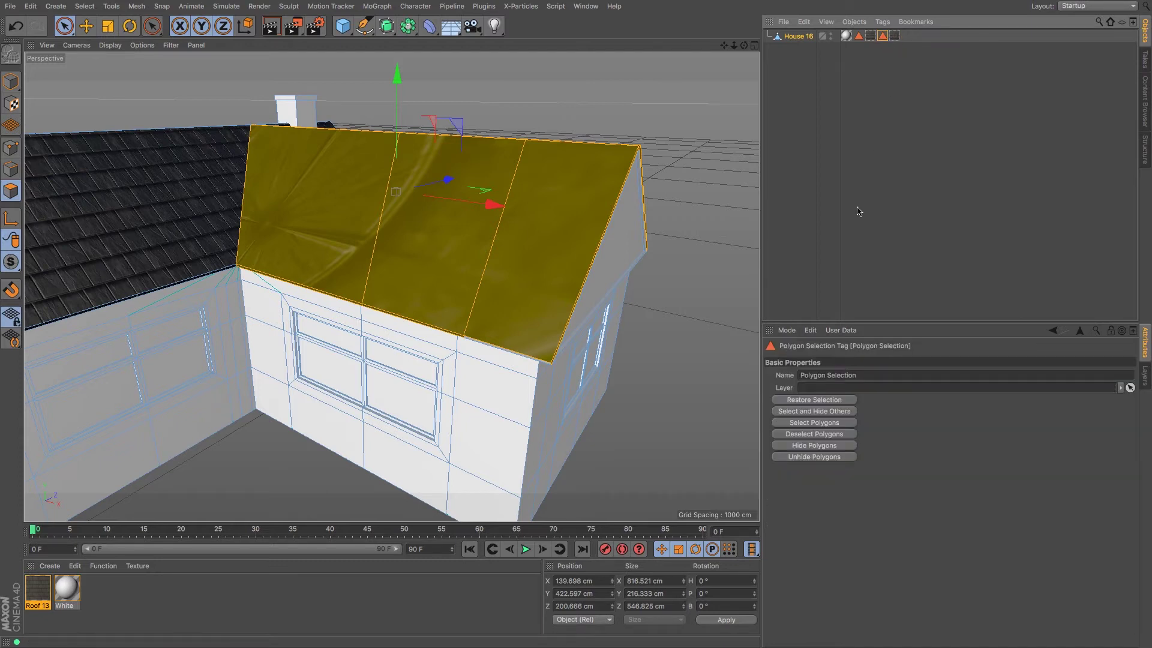
click(866, 375)
text(roof 2)
key(Return)
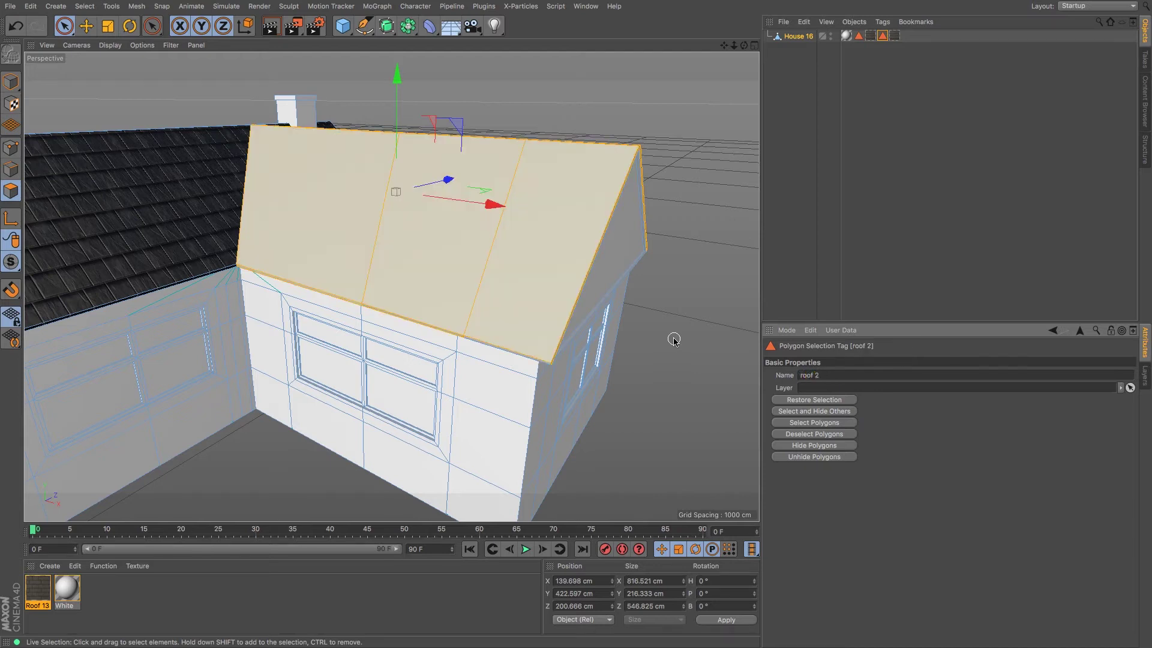
Restrict the new Roof 13 texture tag to the selection "roof 2" and set its projection to Flat.
click(894, 35)
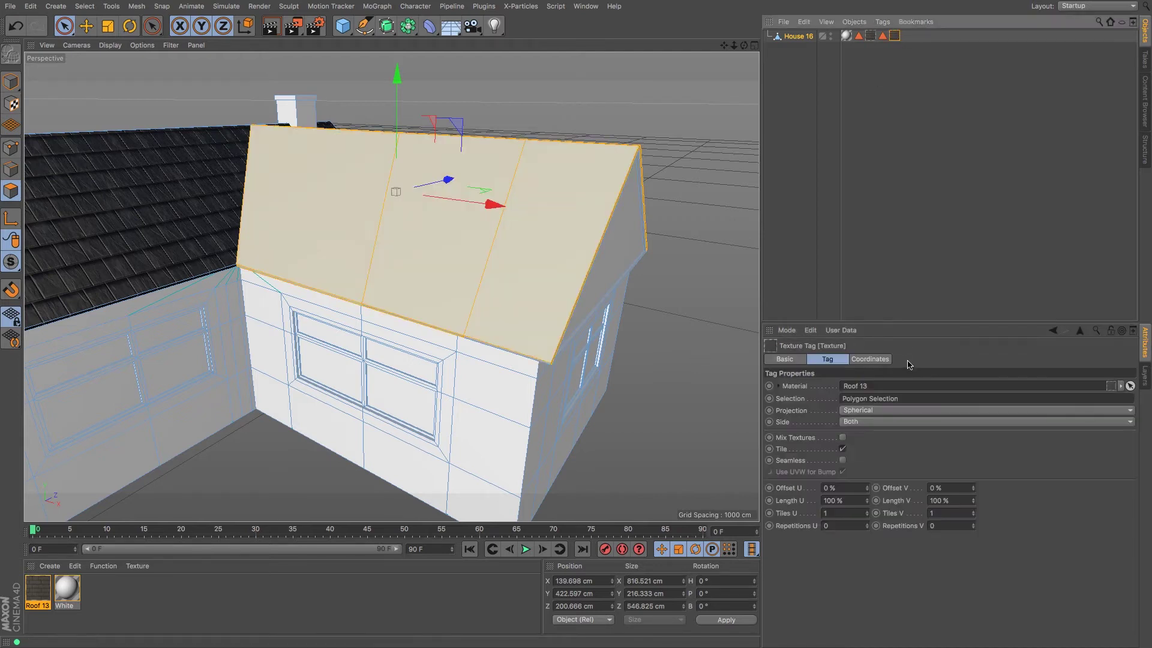
drag(912, 398, 792, 397)
text(ro)
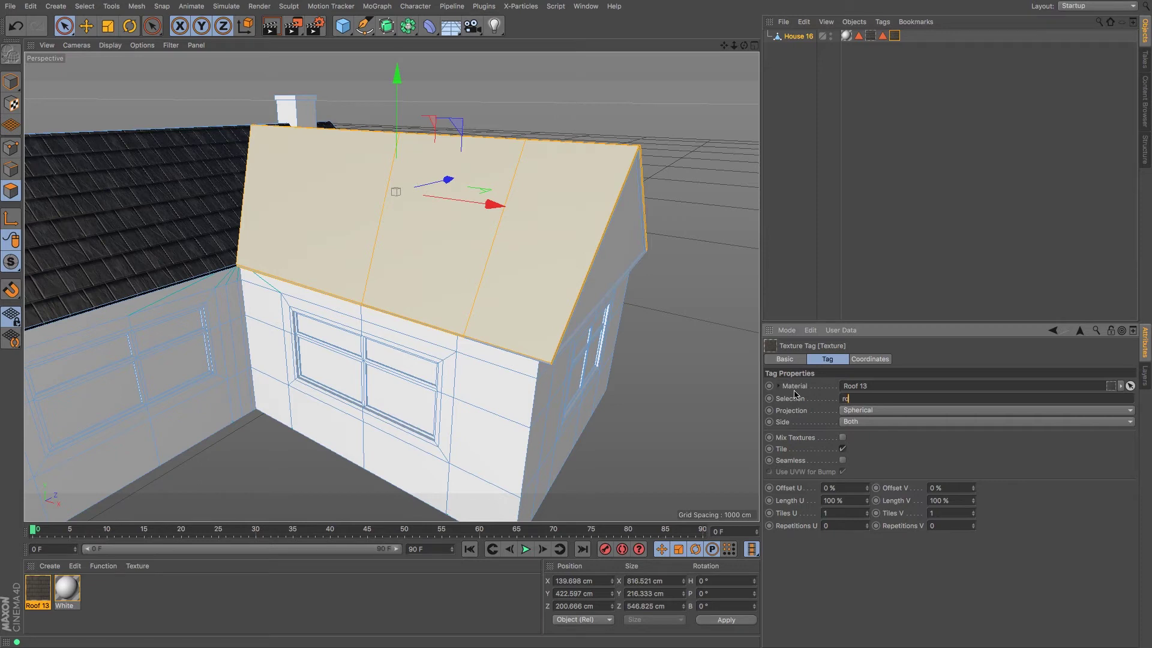
text(of 2)
key(Return)
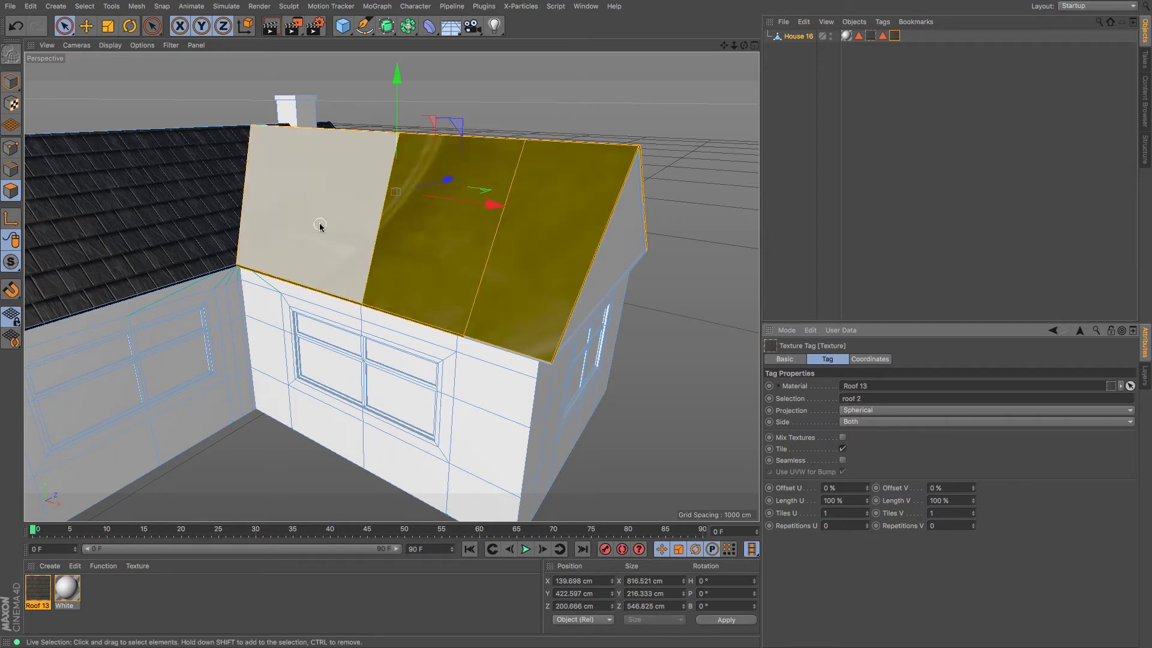
click(882, 411)
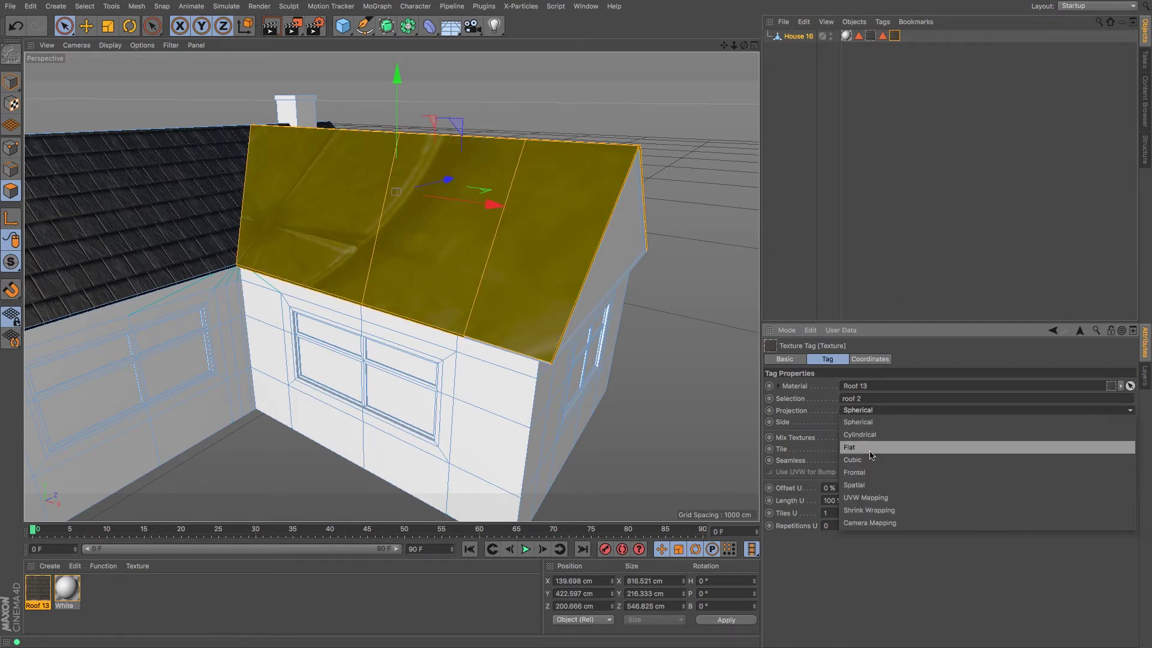
click(871, 449)
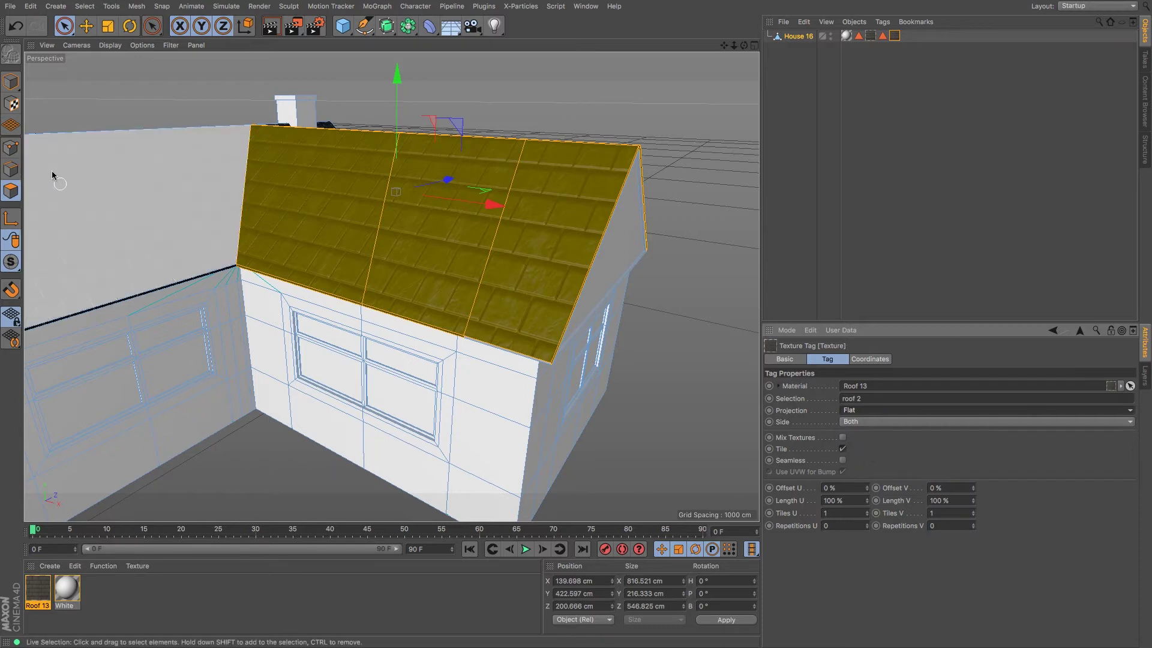
In texture mode, match the "roof 2" texture tag to the Roof1 one with Length U 60% and Length V 80%.
click(11, 104)
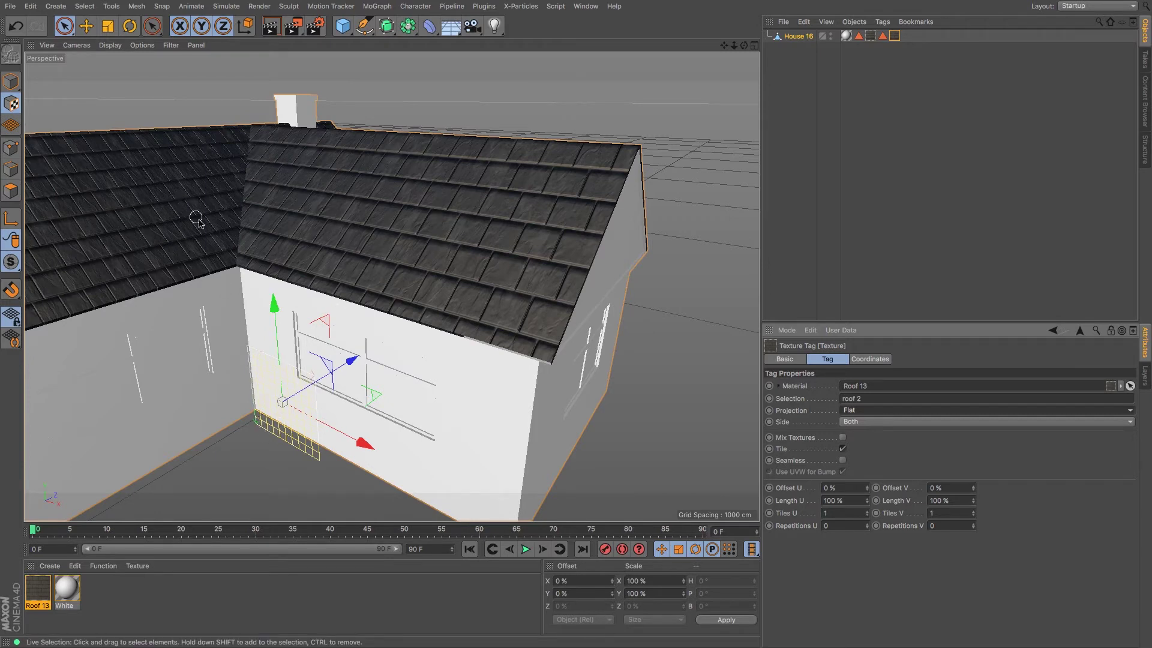
right_click(871, 36)
click(867, 40)
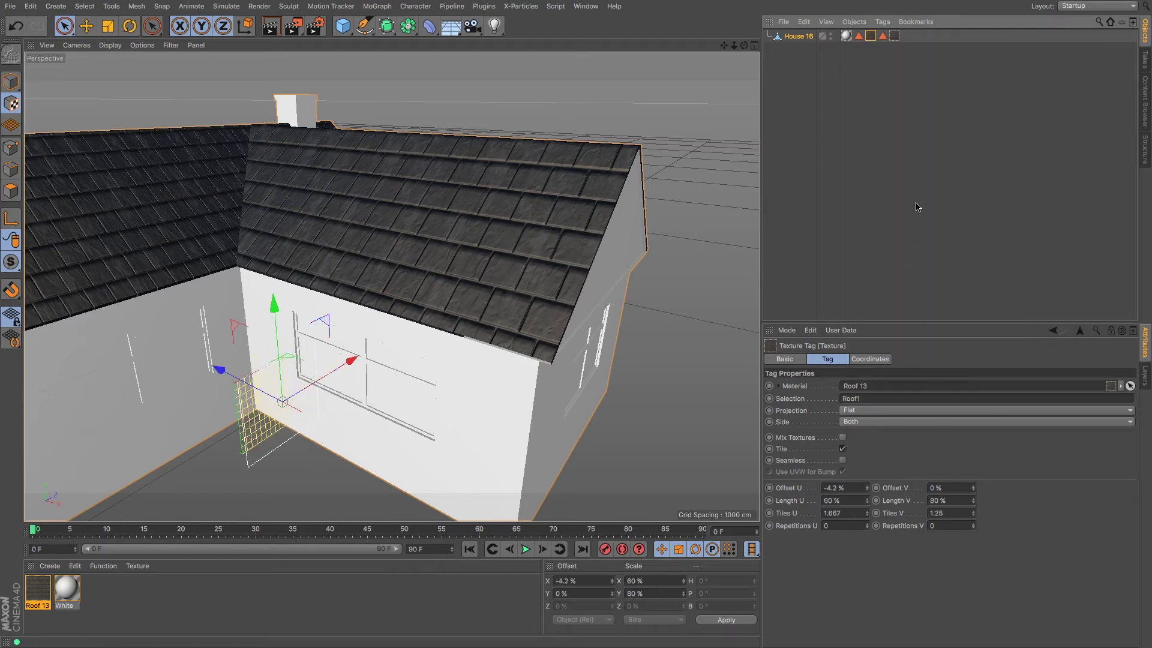
click(894, 36)
text(60)
key(Tab)
text(80)
key(Return)
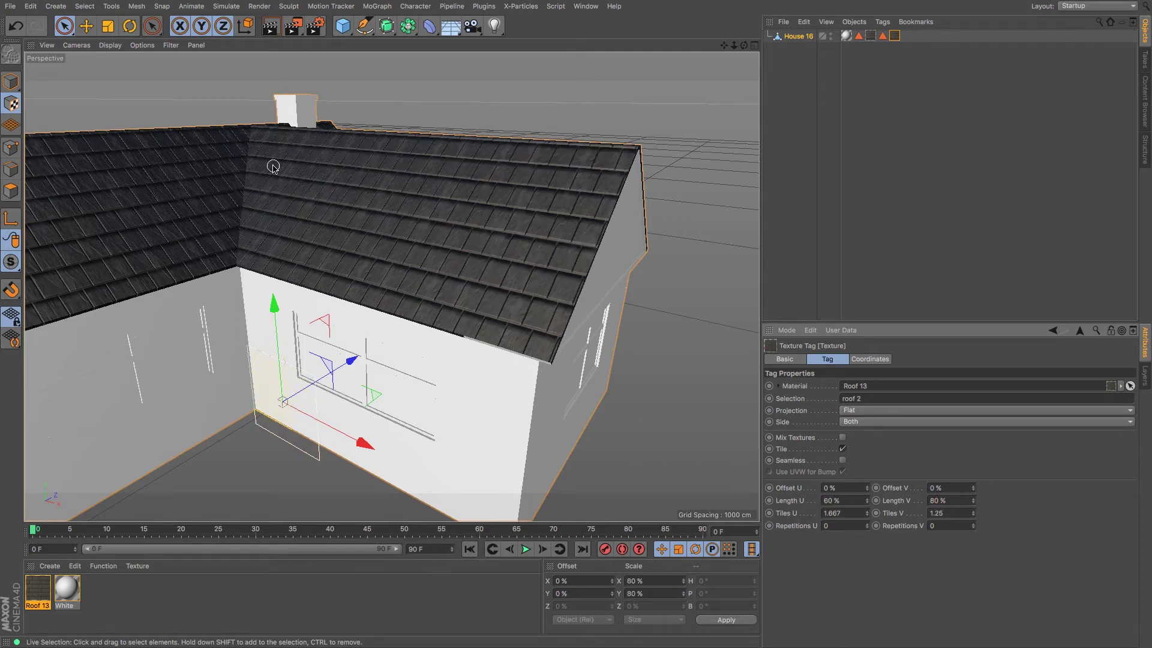
Inspect the tiling where the two roof wings meet and view the White texture tag's properties in model mode.
alt+drag(329, 200, 301, 210)
alt+middle_drag(320, 218, 396, 201)
scroll(394, 199, down, 5)
alt+drag(379, 210, 553, 165)
scroll(406, 166, up, 2)
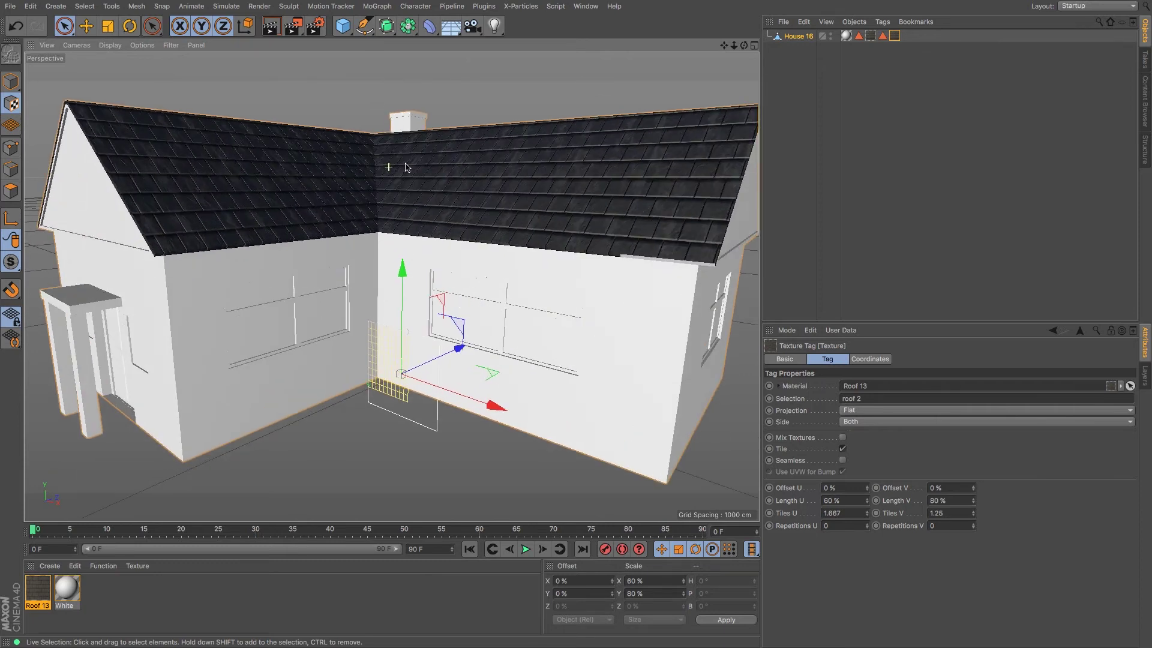
click(822, 36)
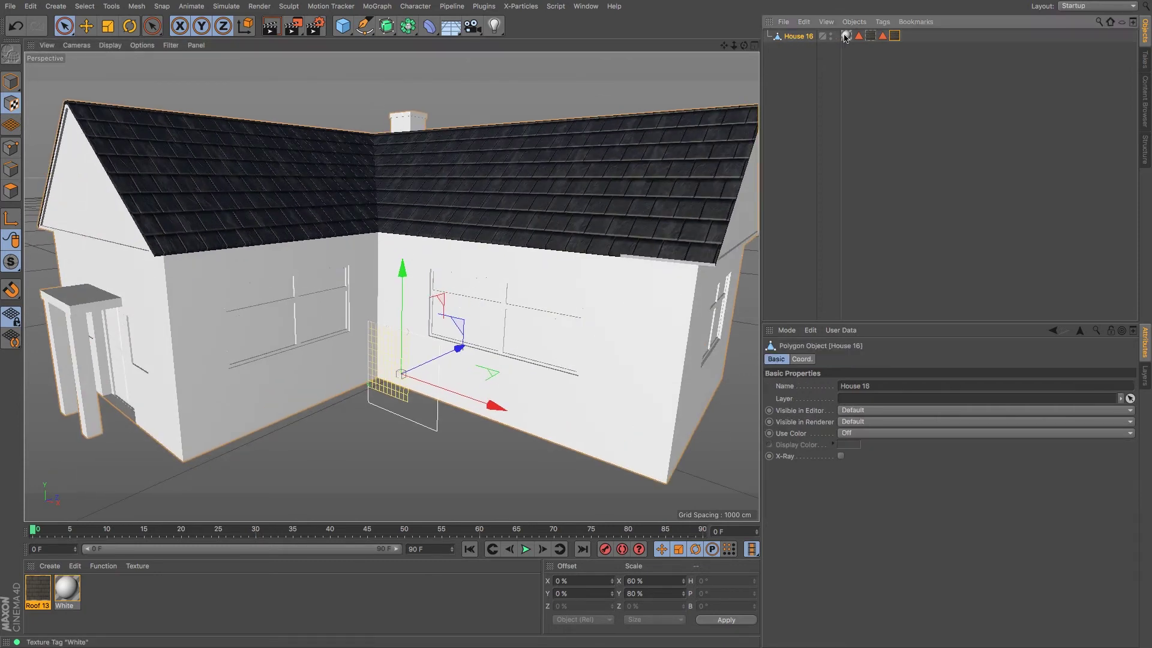
click(846, 35)
click(11, 82)
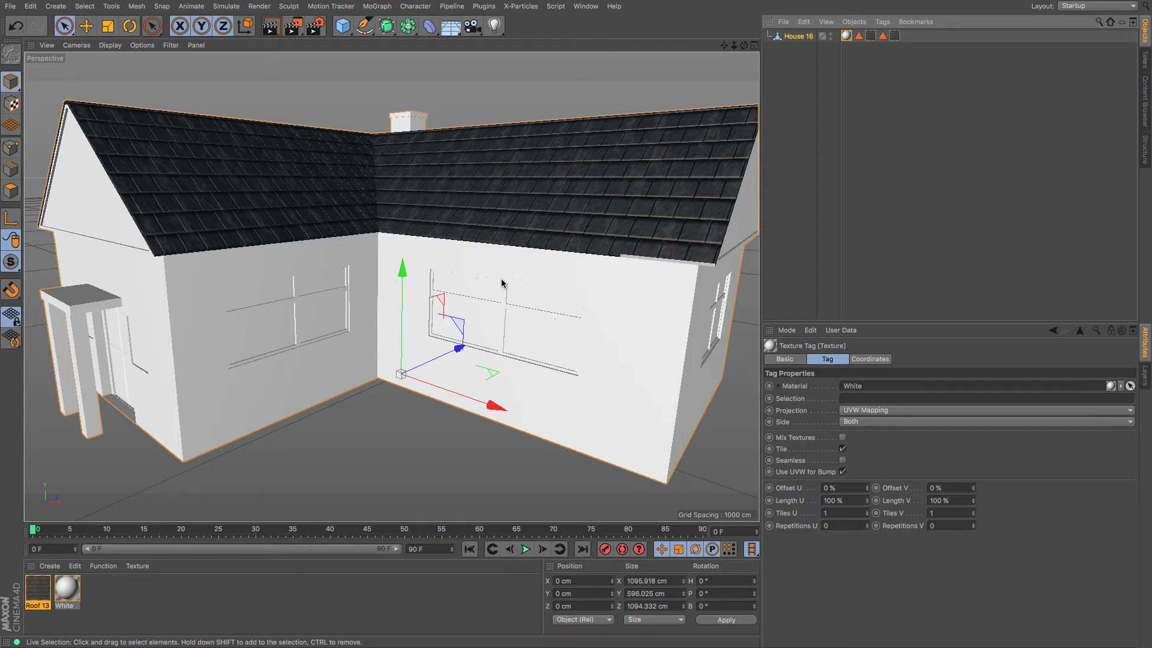
Restore the "roof 2" selection, add the missing eave edge polygon near the gable end, and store the updated selection.
scroll(503, 289, up, 10)
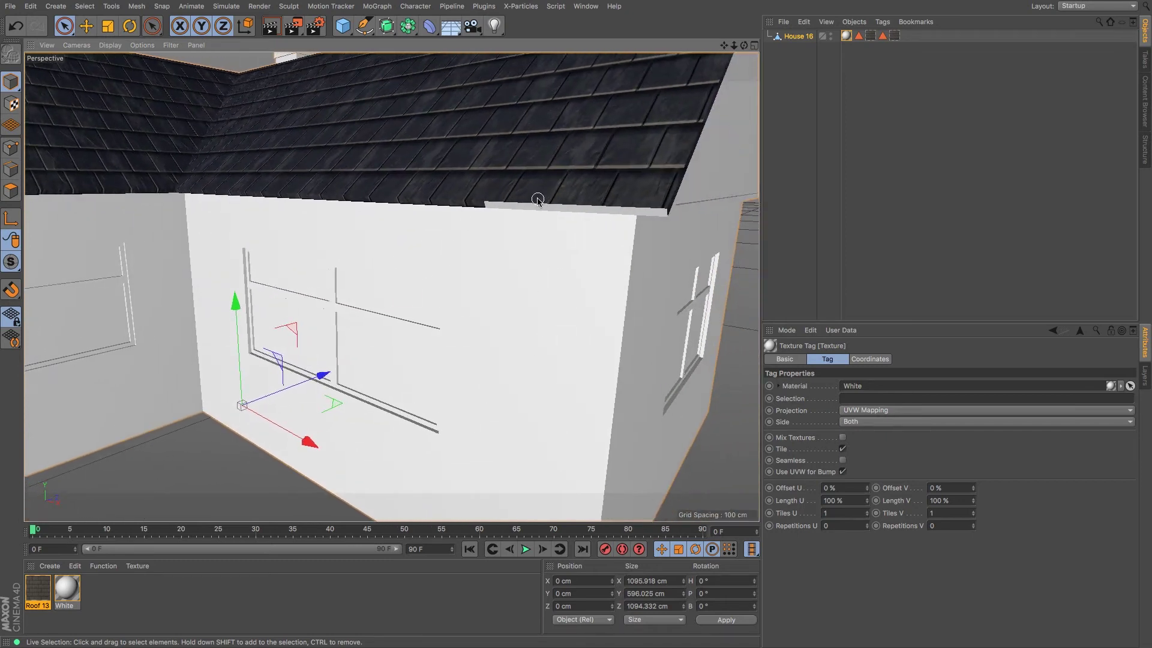
click(883, 36)
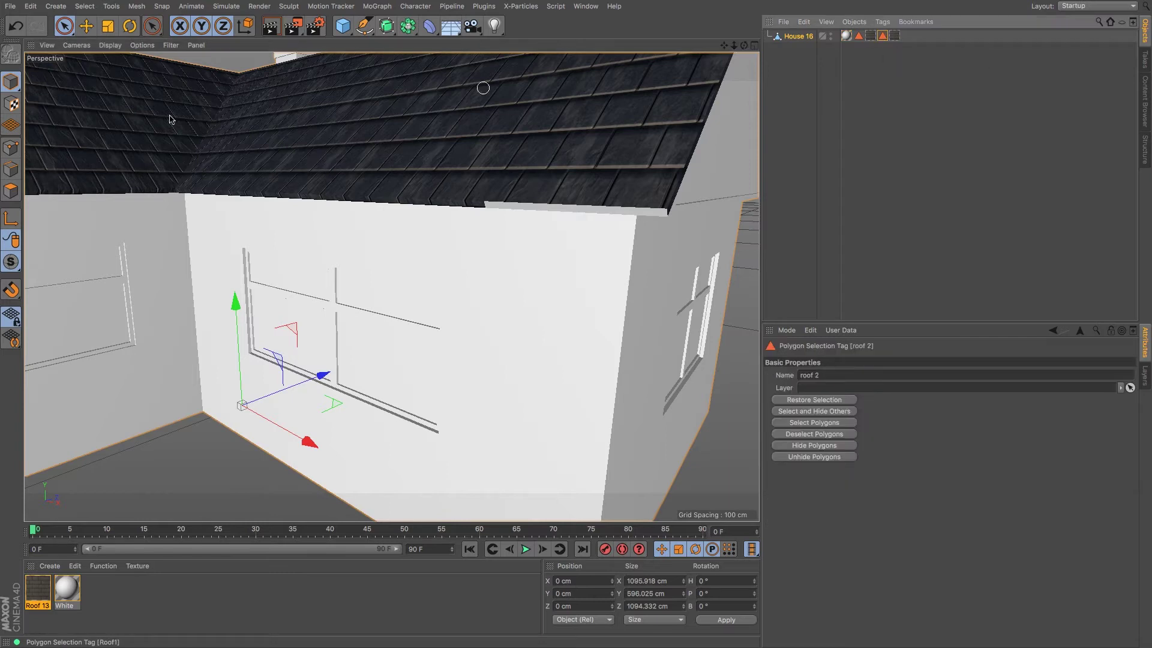
click(11, 191)
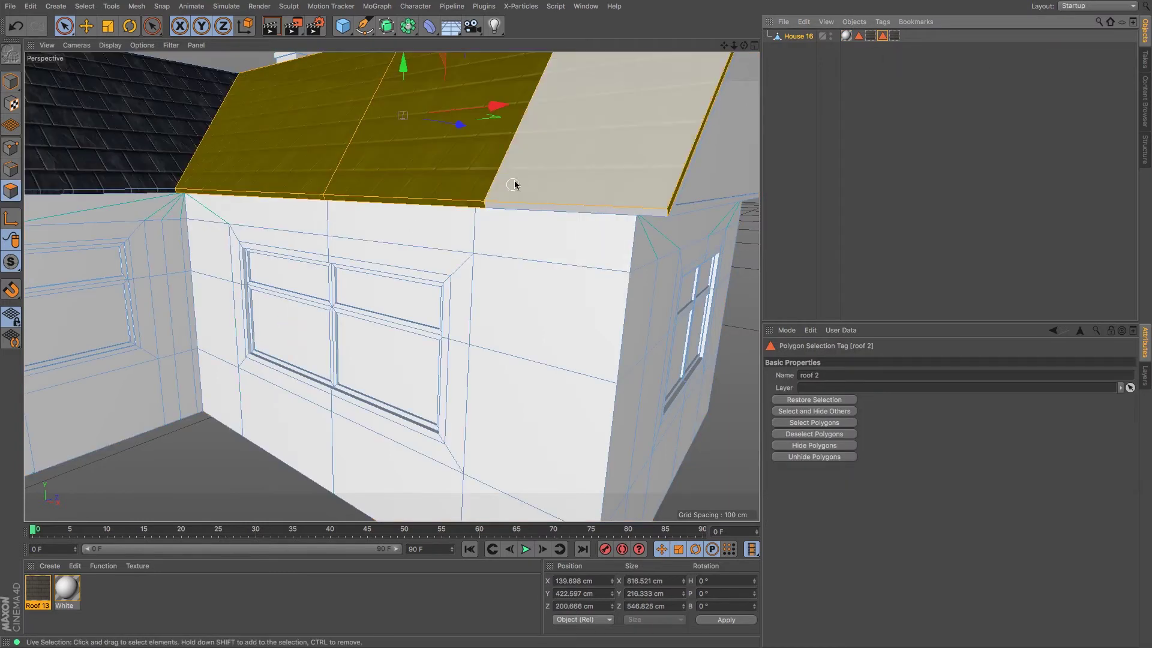
click(793, 402)
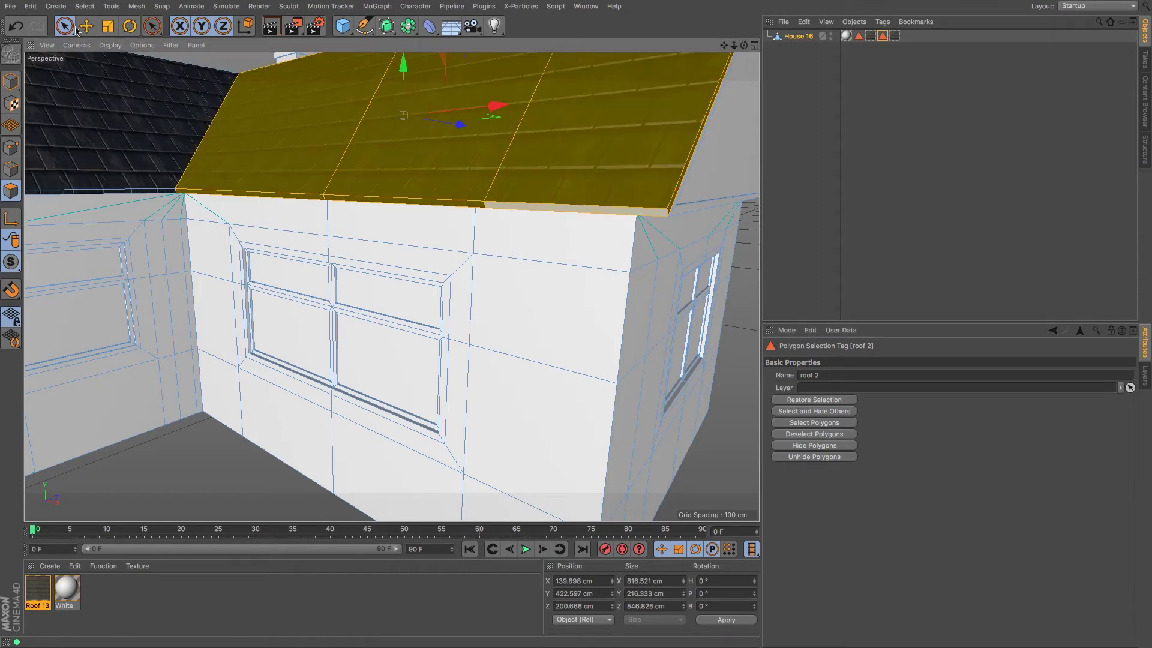
click(84, 7)
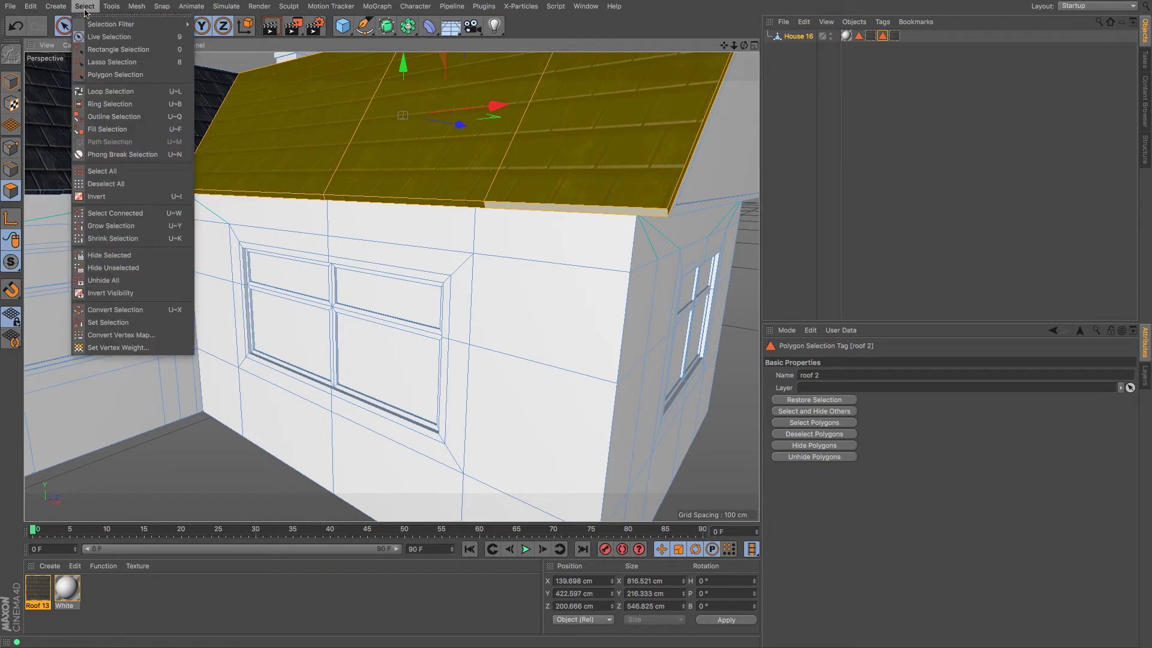
click(132, 318)
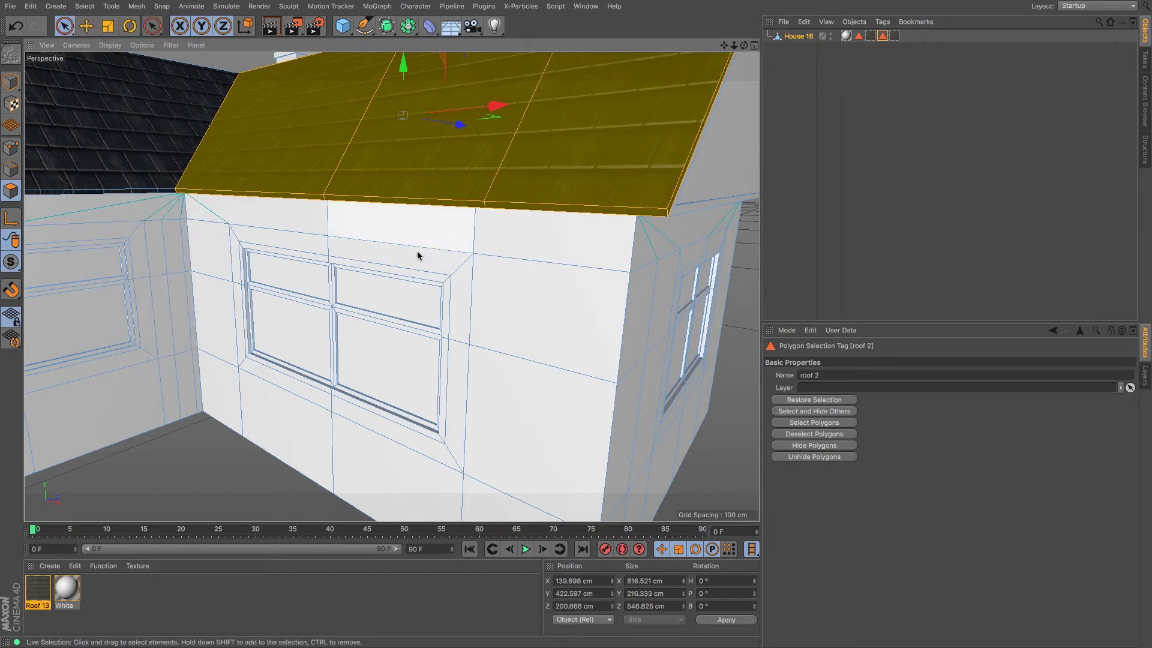
mouse_move(433, 257)
alt+right_down()
mouse_move(408, 260)
mouse_move(423, 257)
alt+right_up()
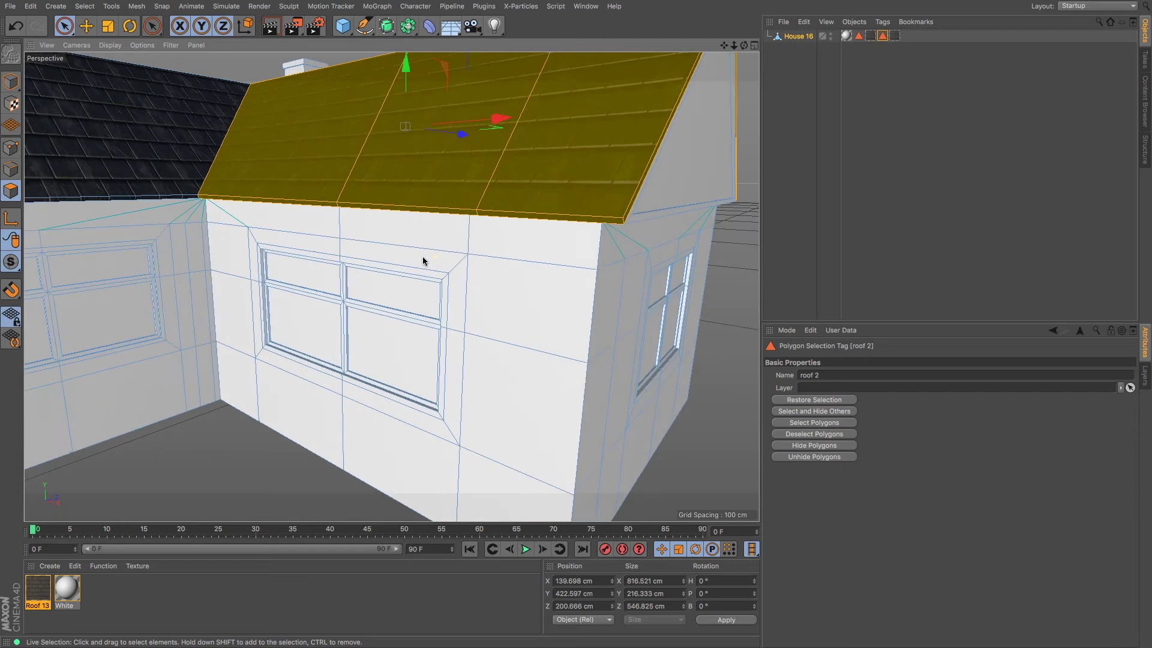
Try to select the side wing's wall polygons around its wide window with Live Selection, and undo the attempt.
click(871, 36)
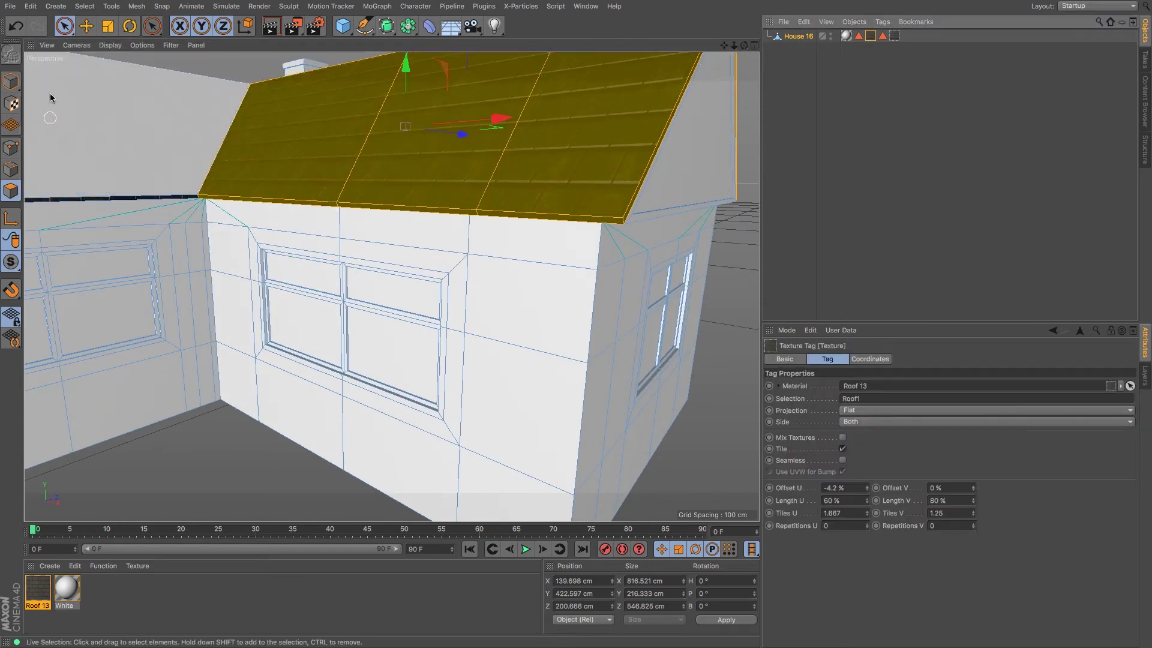
click(65, 27)
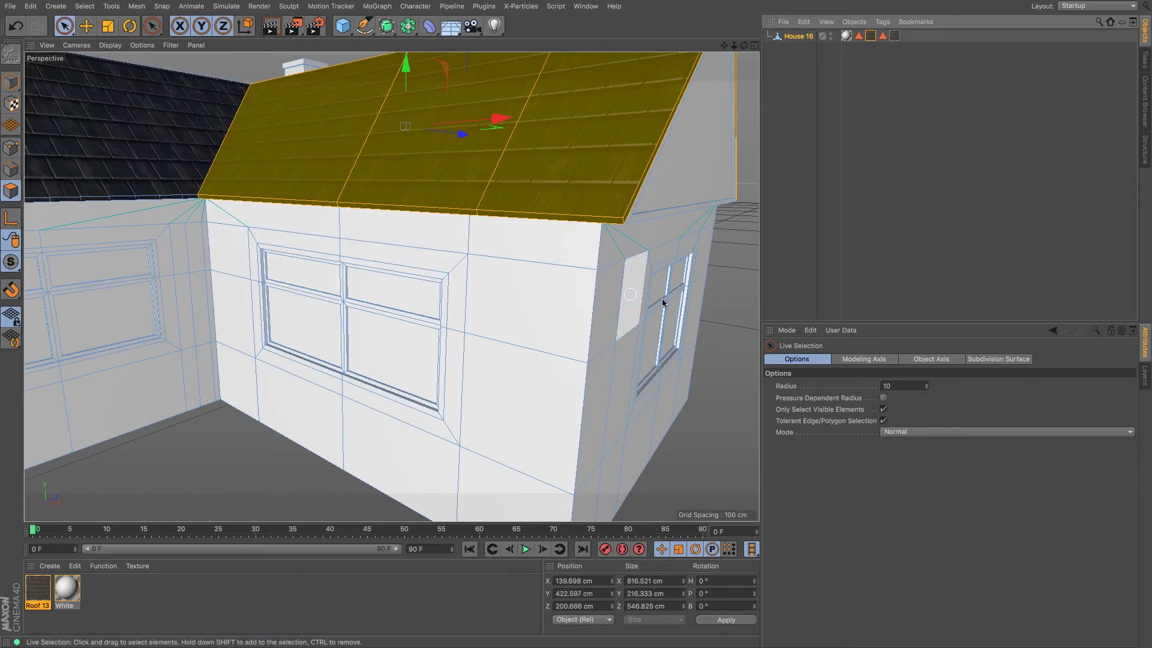
mouse_move(521, 293)
mouse_down()
mouse_move(527, 264)
mouse_move(234, 237)
mouse_move(260, 398)
mouse_move(430, 463)
mouse_move(534, 436)
mouse_up()
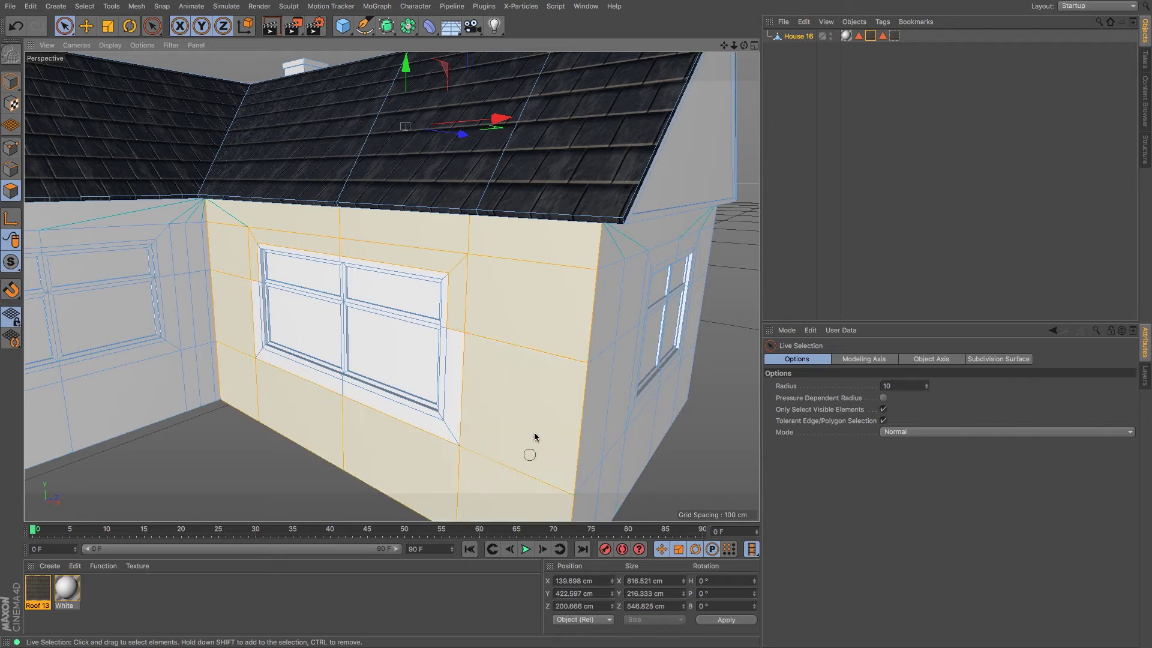
mouse_move(470, 333)
mouse_down()
mouse_move(466, 369)
mouse_move(412, 448)
mouse_up()
drag(253, 374, 252, 359)
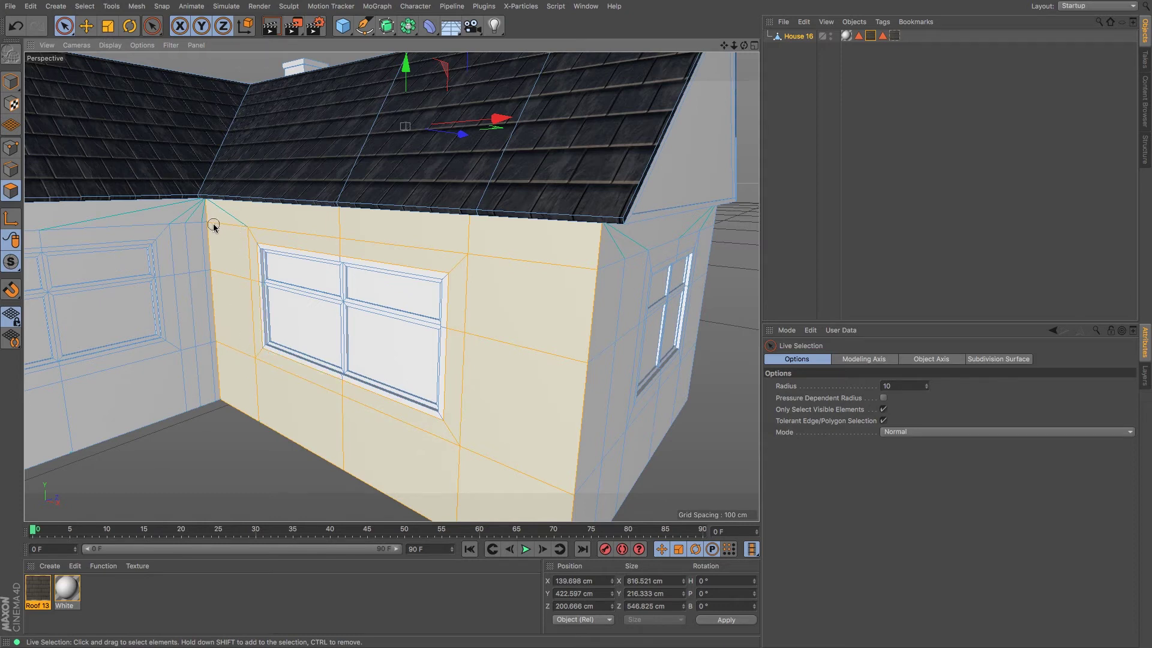
drag(281, 179, 283, 179)
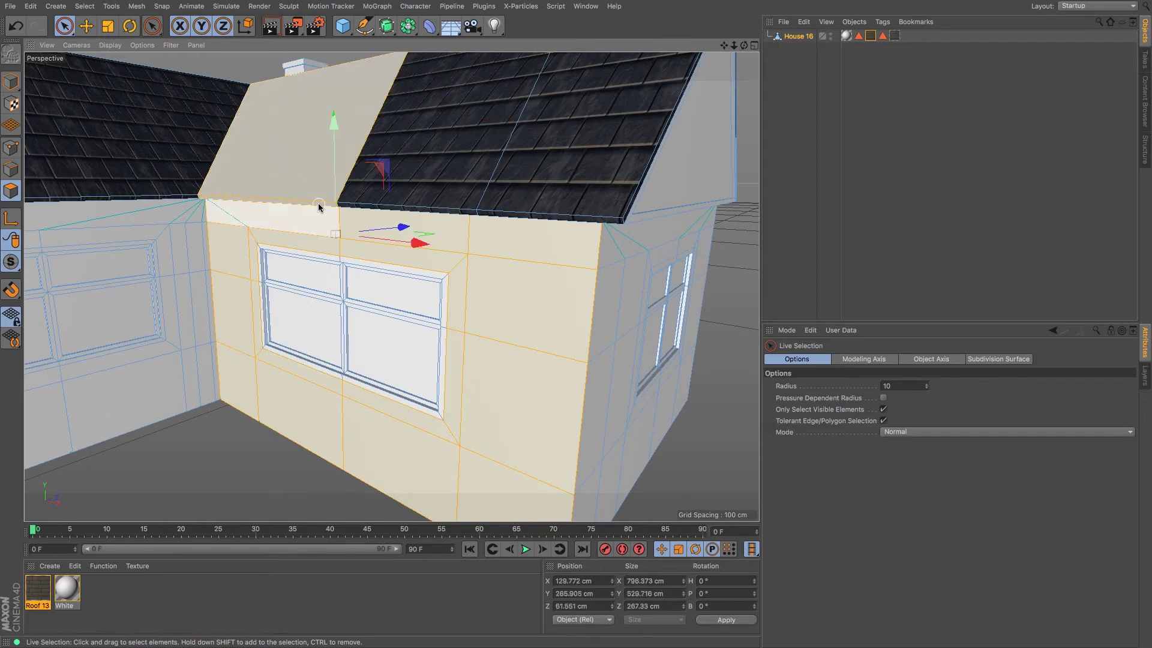
key(super+z)
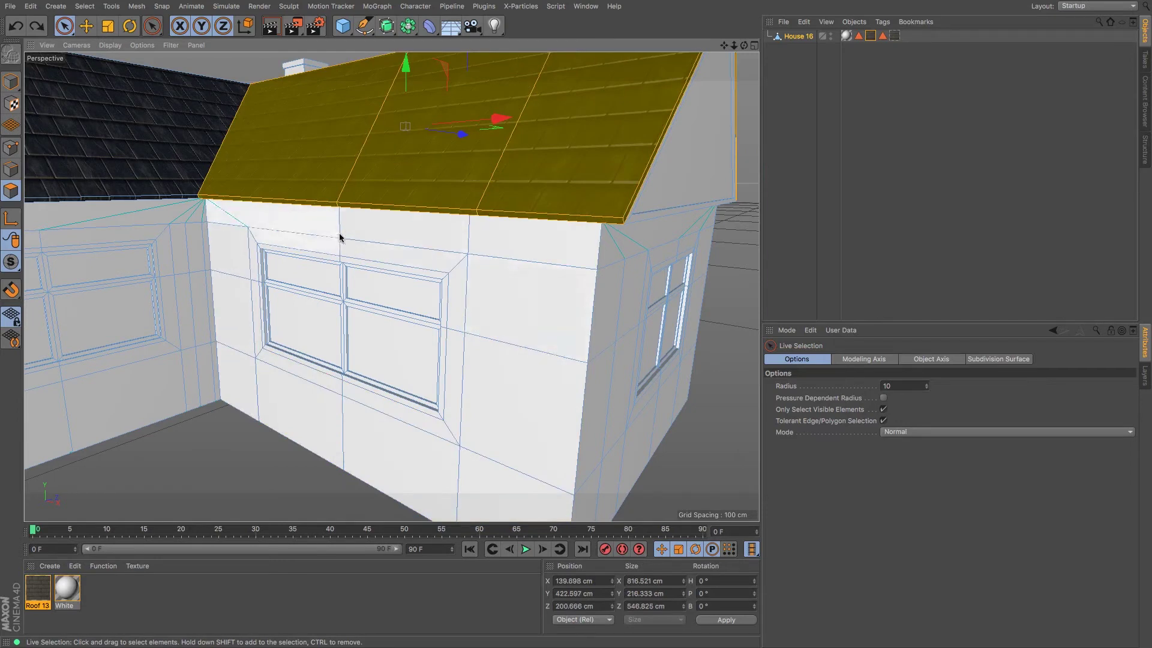
Try Loop Selection on the wall polygons around the side wing's wide window.
right_click(84, 6)
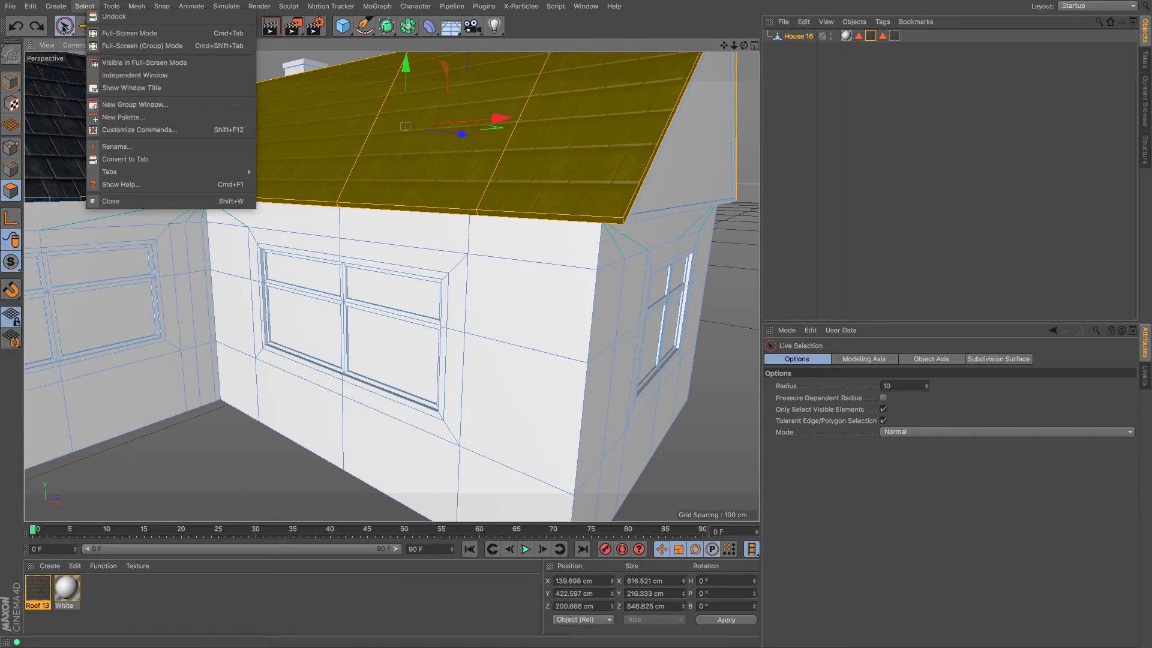
click(76, 9)
click(83, 7)
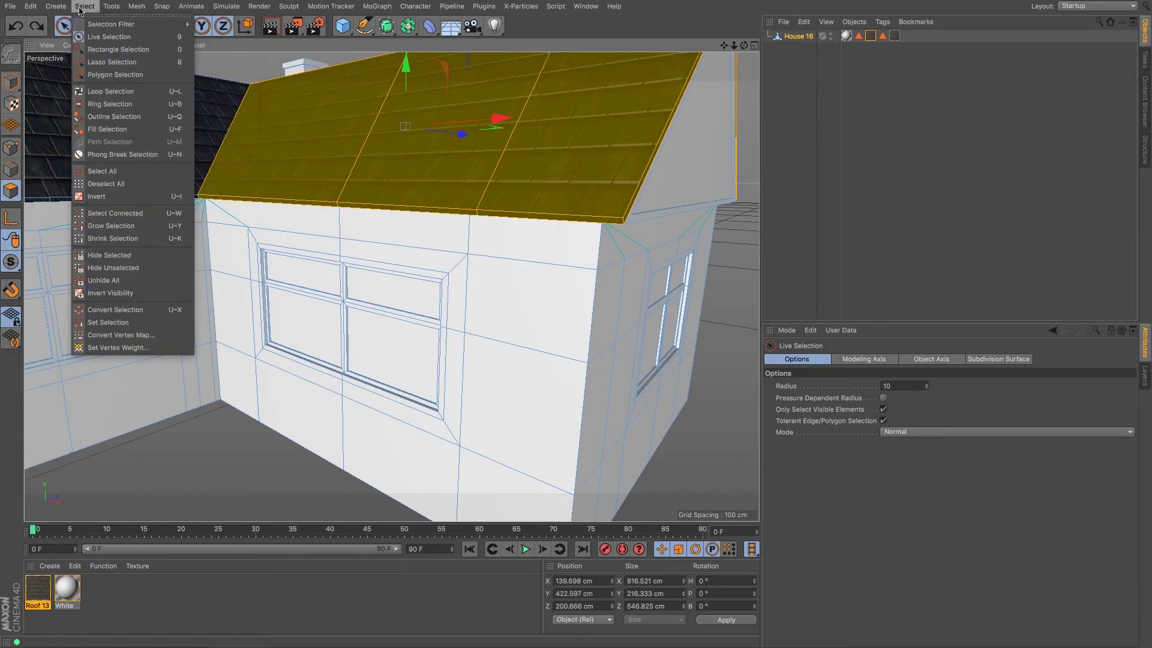
click(133, 91)
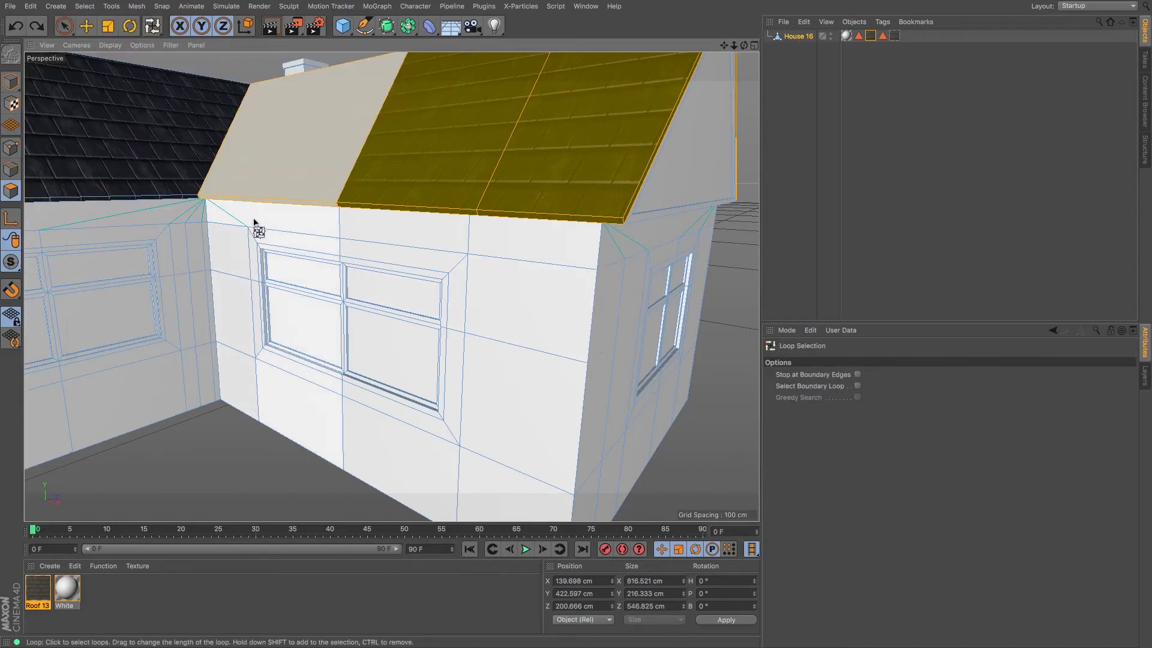
click(353, 249)
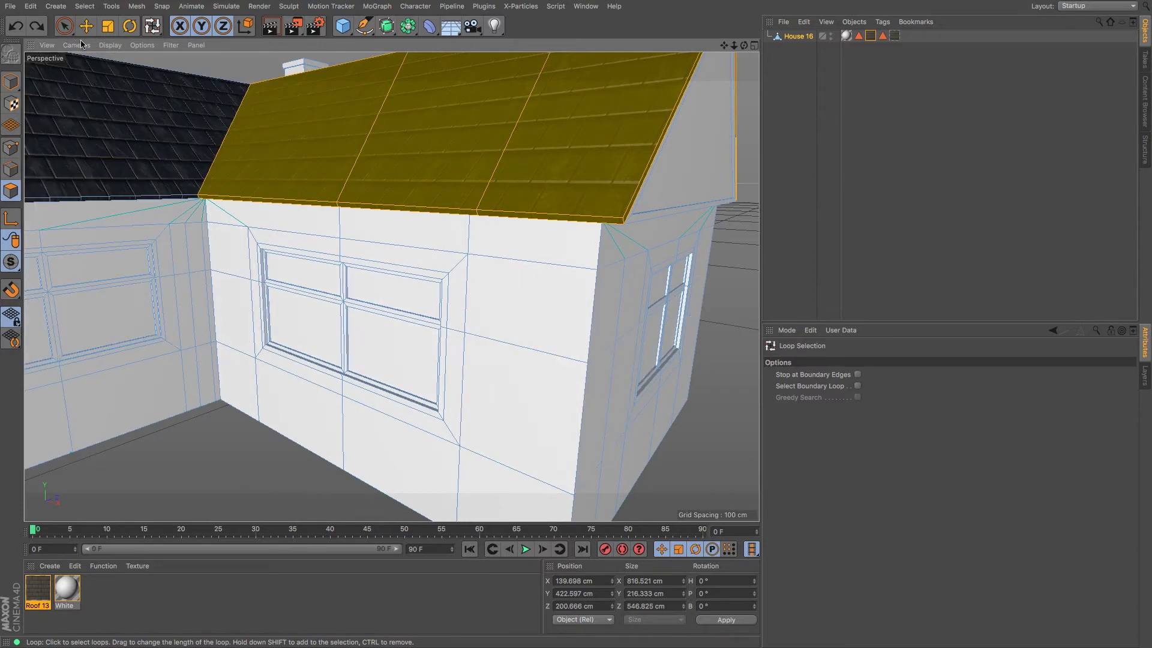
Select all wall polygons around the side wing's wide window with Live Selection, leaving out the window frame.
click(64, 26)
click(235, 220)
mouse_move(258, 223)
mouse_down()
mouse_move(450, 249)
mouse_move(492, 329)
mouse_move(455, 433)
mouse_move(463, 466)
mouse_move(322, 426)
mouse_move(331, 394)
mouse_up()
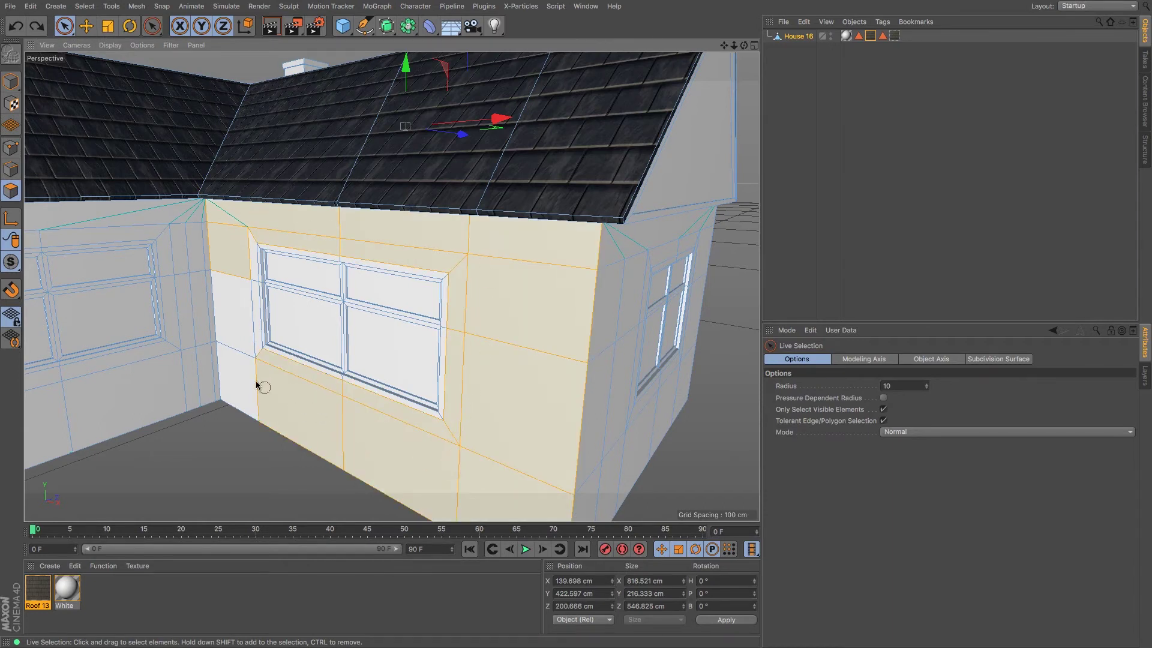
drag(256, 384, 235, 329)
drag(245, 276, 248, 294)
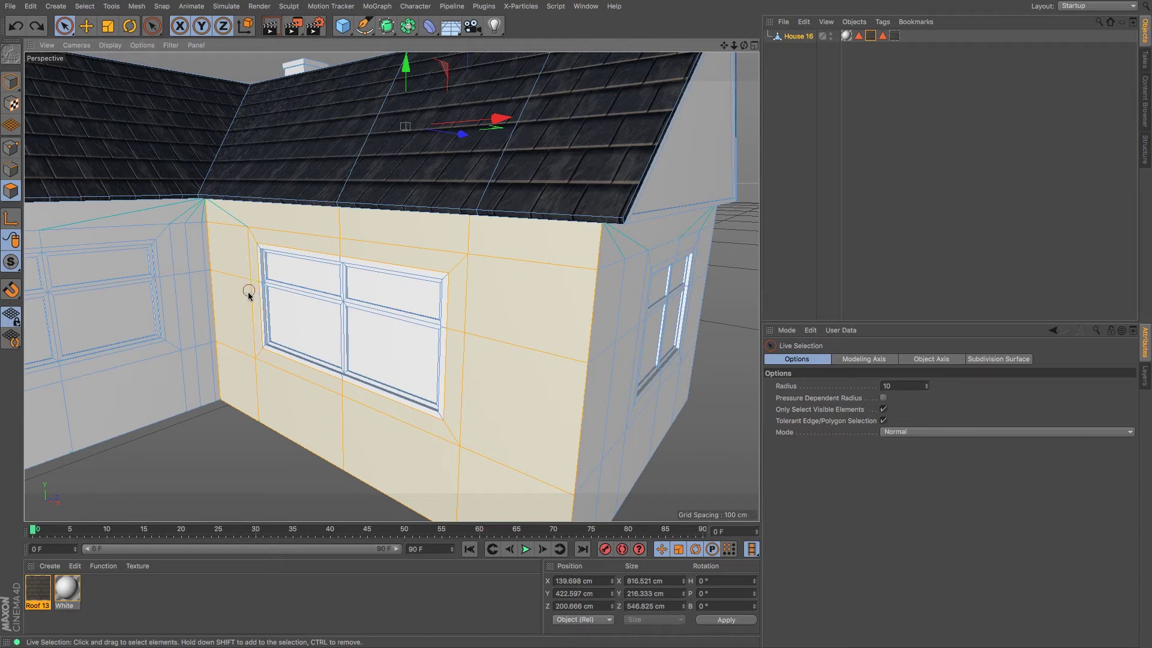
Add the adjoining wall at the inner corner to the selection, including all polygons surrounding its window.
drag(182, 223, 174, 237)
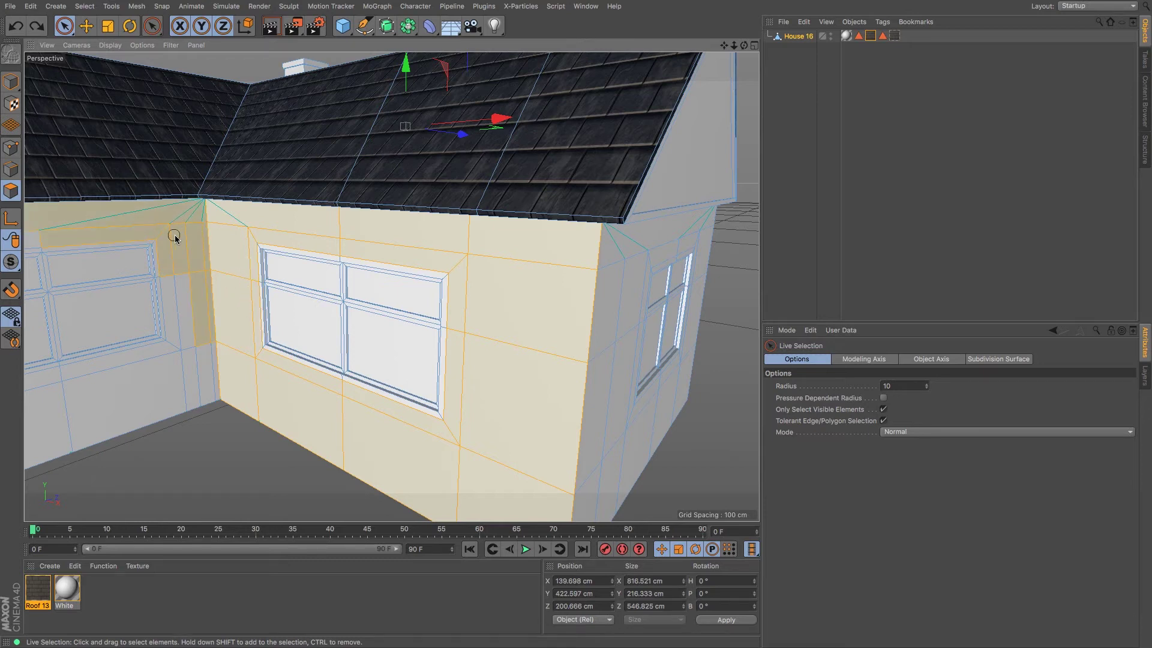
drag(199, 295, 184, 356)
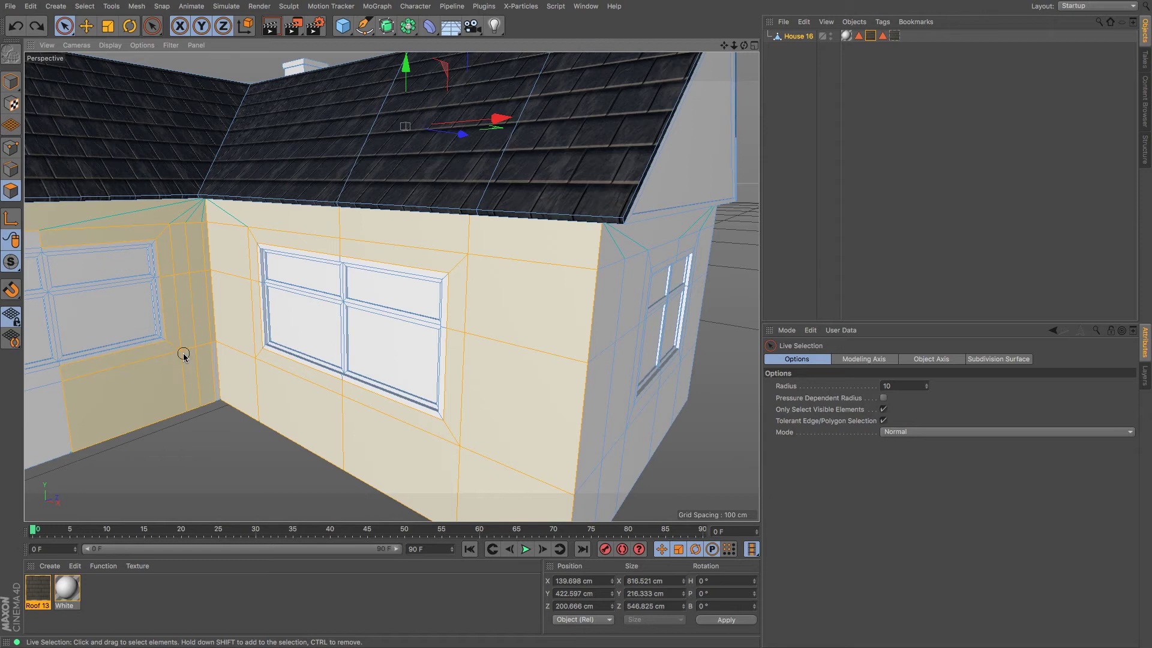
mouse_move(101, 376)
mouse_down()
mouse_move(53, 395)
mouse_move(62, 384)
mouse_up()
mouse_move(158, 395)
alt+middle_down()
mouse_move(314, 336)
mouse_move(435, 333)
alt+middle_up()
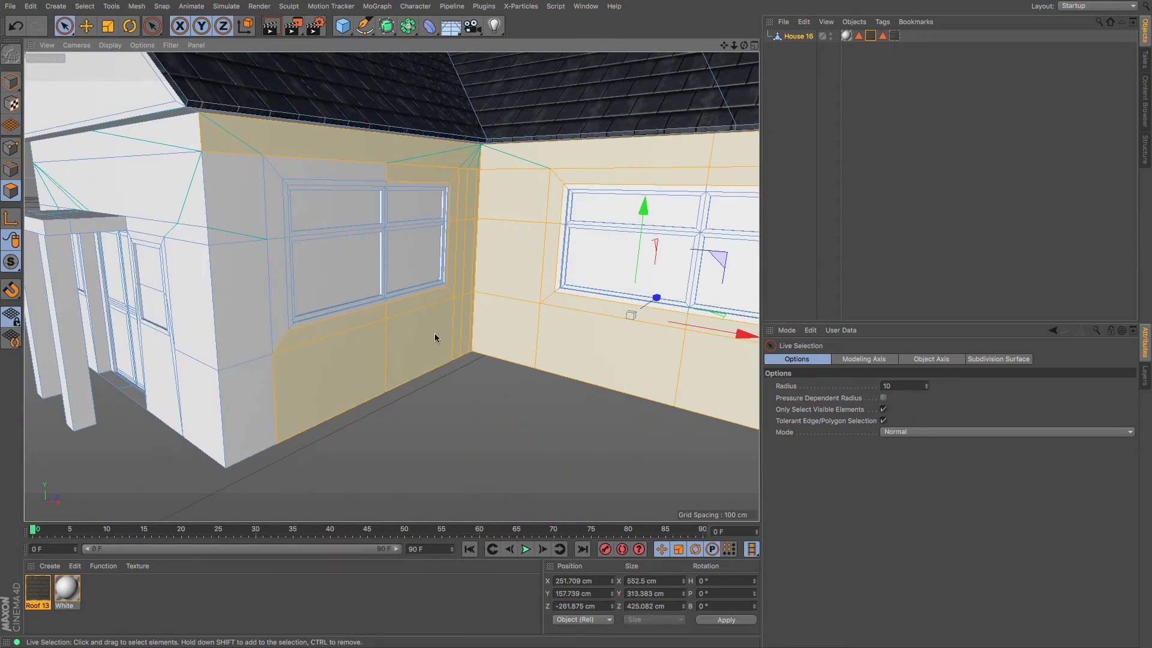
mouse_move(224, 391)
shift+mouse_down()
mouse_move(265, 386)
mouse_move(259, 335)
shift+mouse_up()
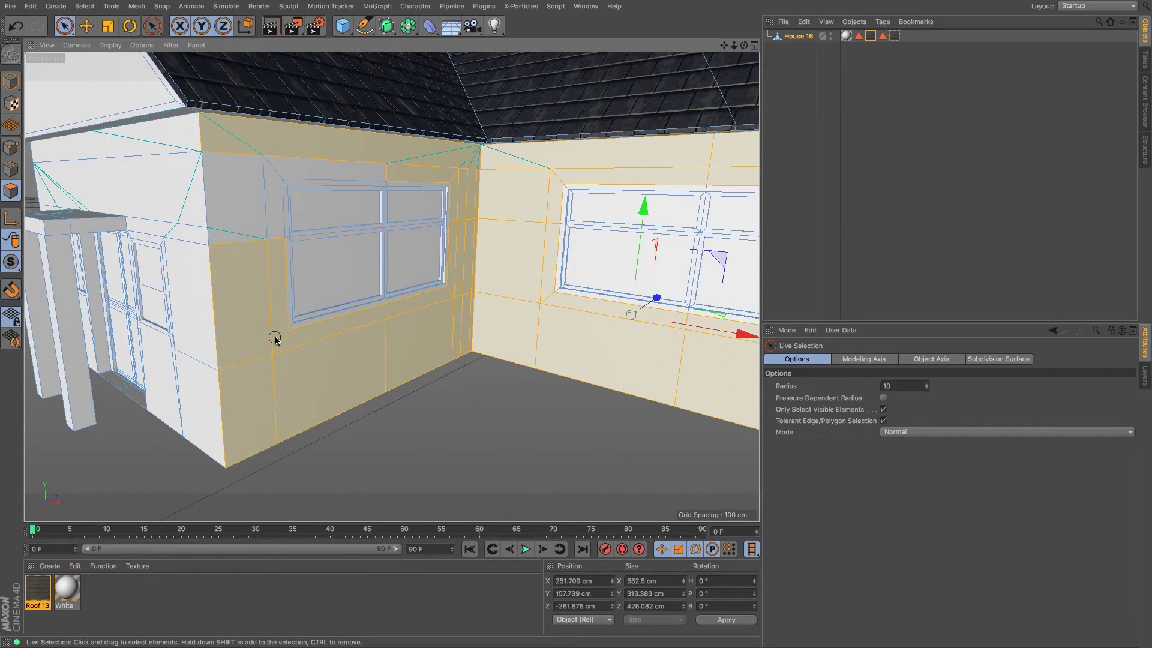
mouse_move(246, 296)
shift+mouse_down()
mouse_move(254, 181)
mouse_move(286, 183)
shift+mouse_up()
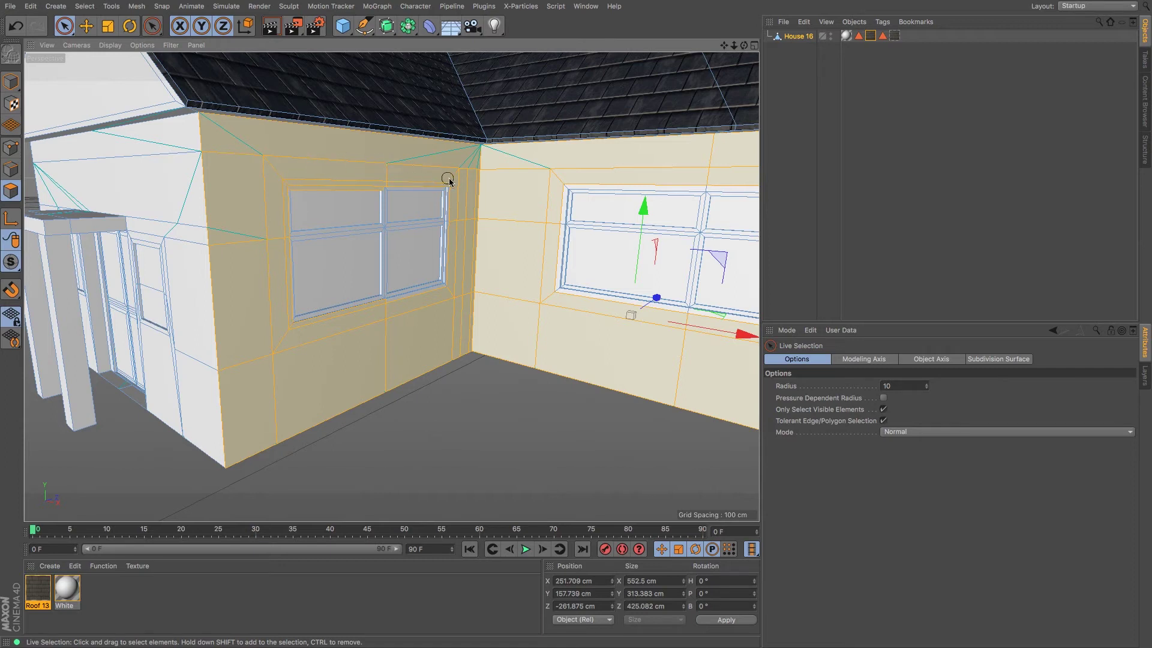
Add the entrance wall and the surround of the small window beside the door to the wall selection.
mouse_move(219, 180)
shift+mouse_down()
mouse_move(193, 147)
mouse_move(193, 399)
mouse_move(172, 372)
shift+mouse_up()
alt+right_drag(177, 361, 250, 337)
alt+drag(241, 337, 512, 452)
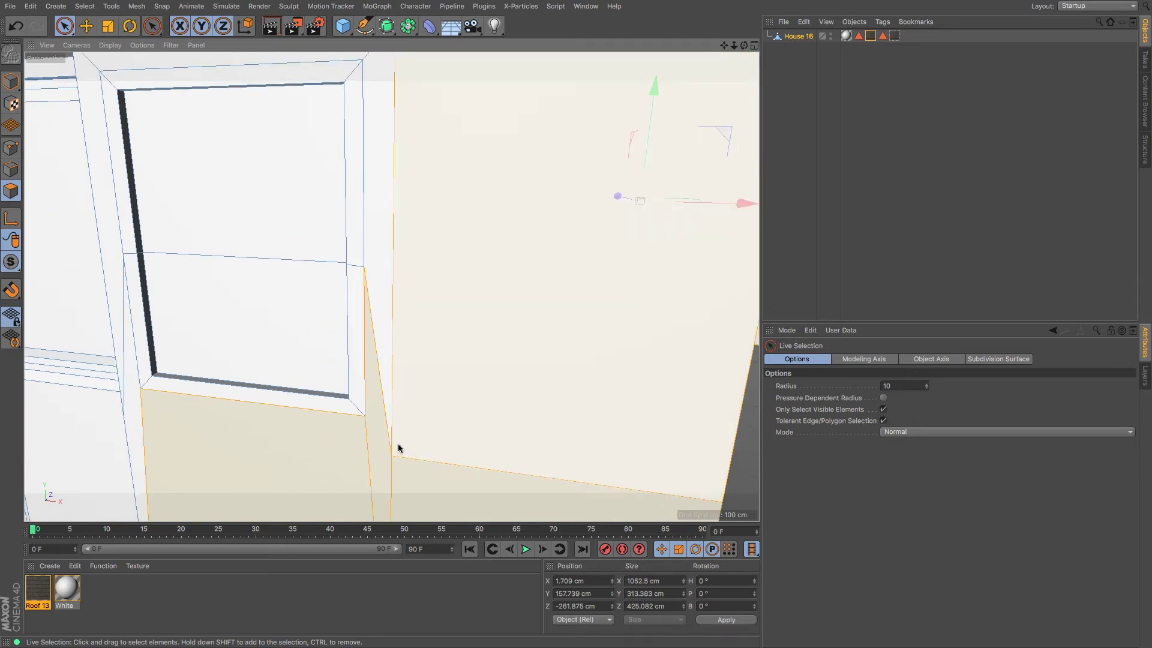
shift+drag(398, 447, 362, 417)
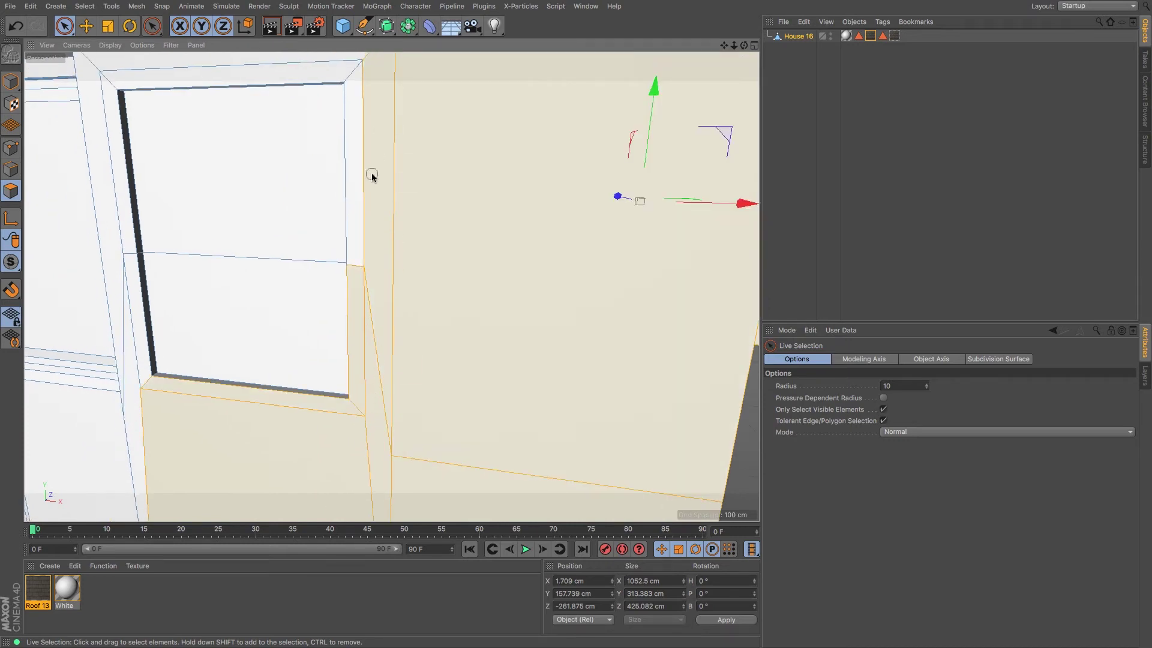
shift+click(366, 193)
mouse_move(94, 89)
shift+mouse_down()
mouse_move(102, 84)
mouse_move(103, 232)
mouse_move(129, 314)
shift+mouse_up()
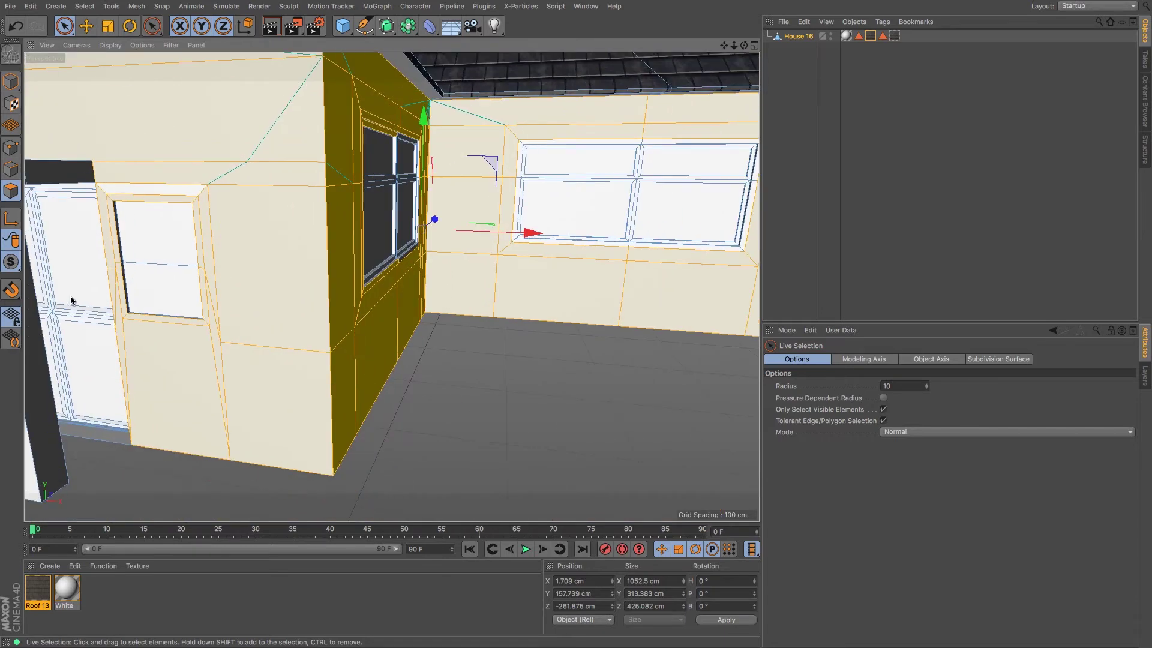
Add the polygons around and below the small window on the other side of the porch to the wall selection.
alt+middle_drag(225, 316, 756, 372)
mouse_move(191, 276)
alt+mouse_down()
mouse_move(244, 277)
mouse_move(311, 216)
mouse_move(345, 203)
mouse_move(388, 222)
mouse_move(342, 219)
alt+mouse_up()
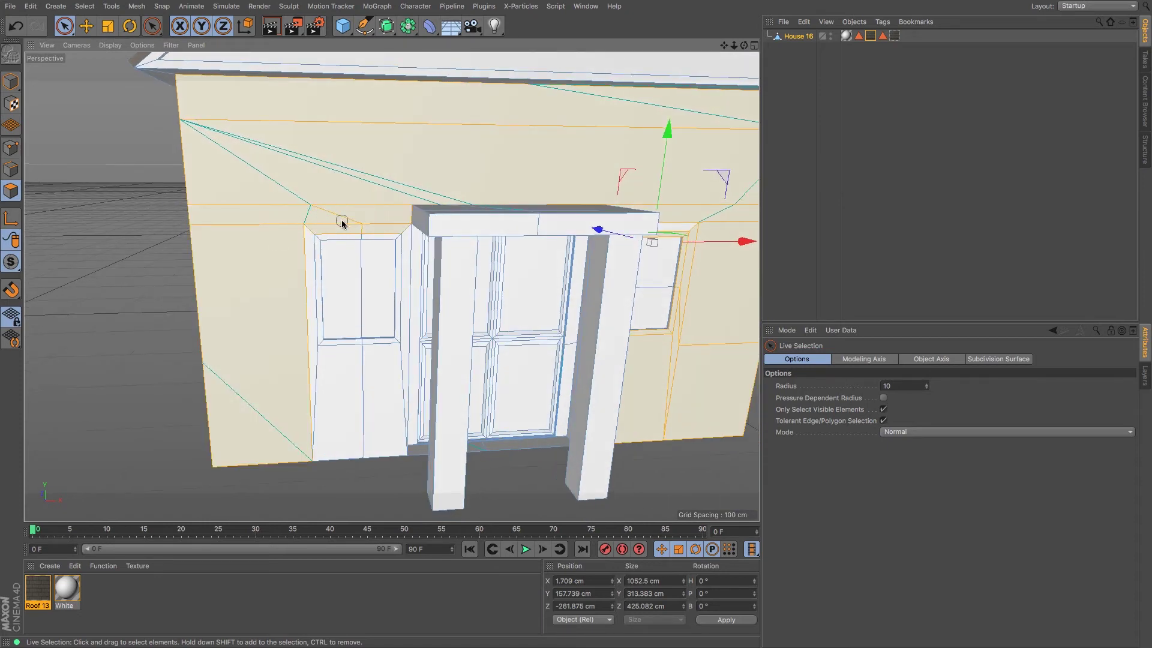
mouse_move(313, 378)
shift+mouse_down()
mouse_move(316, 348)
mouse_move(381, 368)
mouse_move(397, 347)
shift+mouse_up()
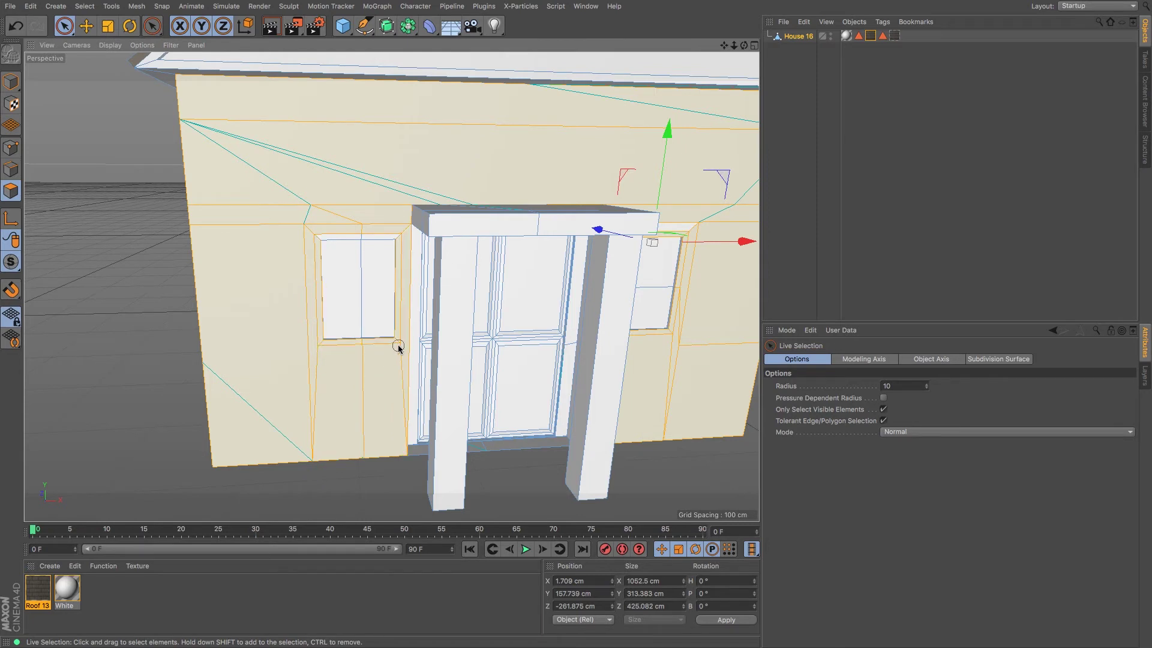
mouse_move(359, 238)
shift+mouse_down()
mouse_move(334, 236)
mouse_move(383, 231)
shift+mouse_up()
Add the gable end wall below the roof triangle to the selection, including the polygons surrounding its window.
alt+drag(384, 230, 322, 226)
alt+right_drag(450, 196, 384, 200)
alt+drag(488, 201, 411, 210)
alt+drag(527, 203, 482, 202)
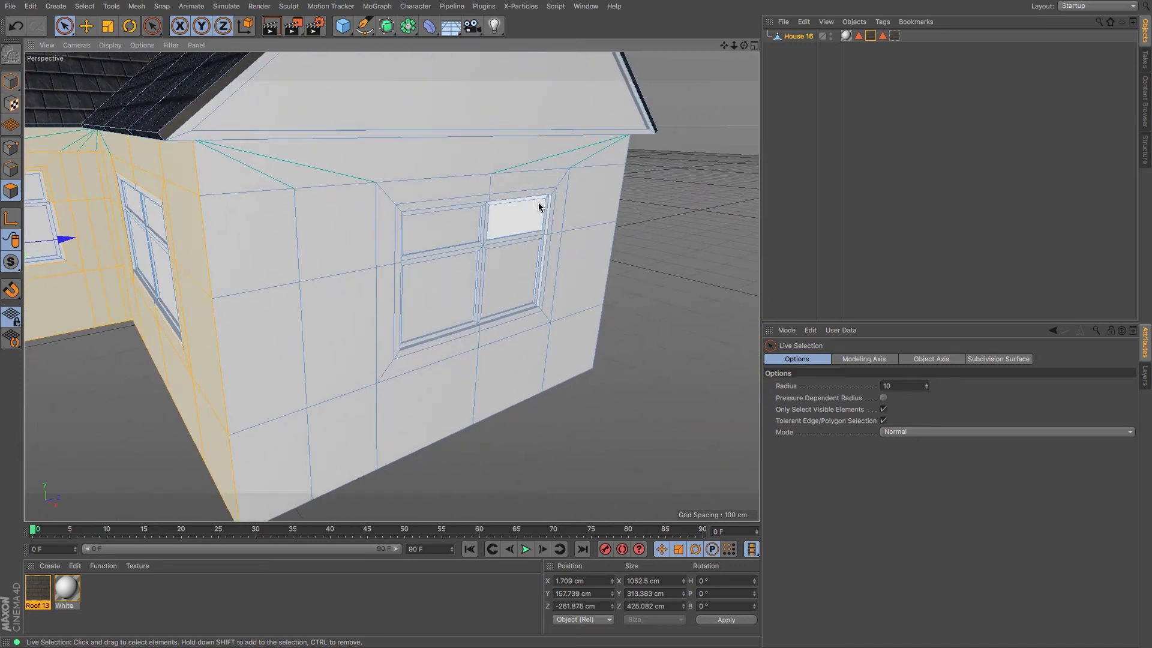
mouse_move(258, 247)
shift+mouse_down()
mouse_move(269, 193)
mouse_move(380, 186)
mouse_move(358, 240)
shift+mouse_up()
mouse_move(311, 314)
mouse_down()
mouse_move(285, 413)
mouse_move(368, 437)
mouse_move(390, 404)
mouse_move(382, 377)
mouse_move(492, 377)
mouse_up()
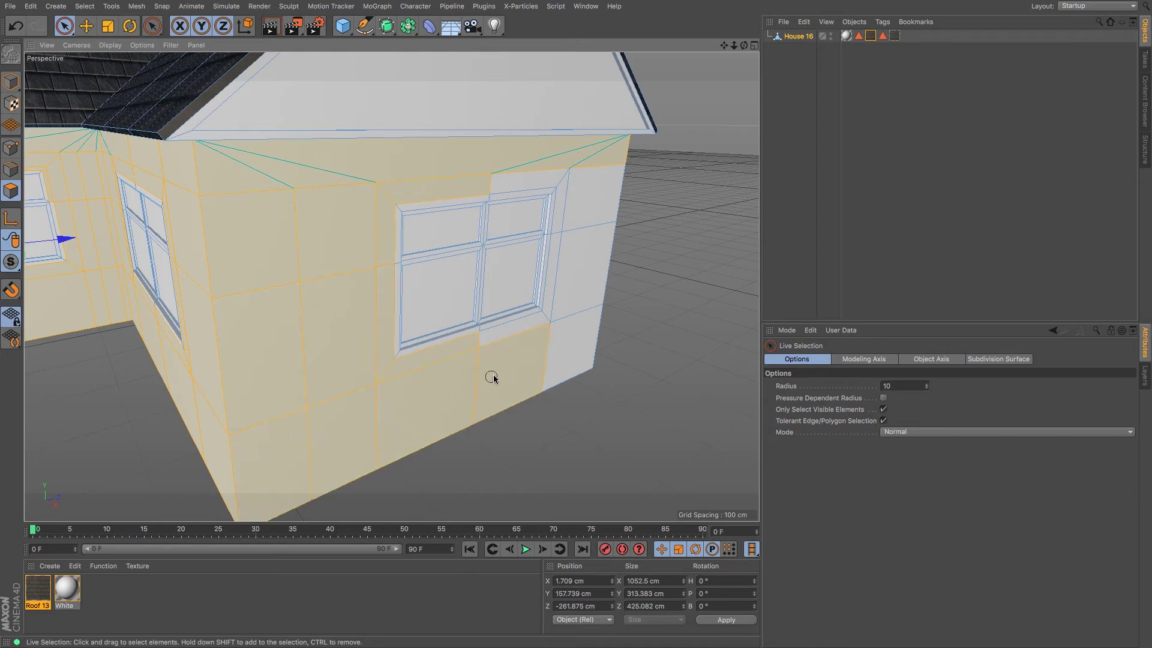
mouse_move(538, 333)
mouse_down()
mouse_move(551, 329)
mouse_move(580, 205)
mouse_move(568, 172)
mouse_move(577, 213)
mouse_move(544, 319)
mouse_up()
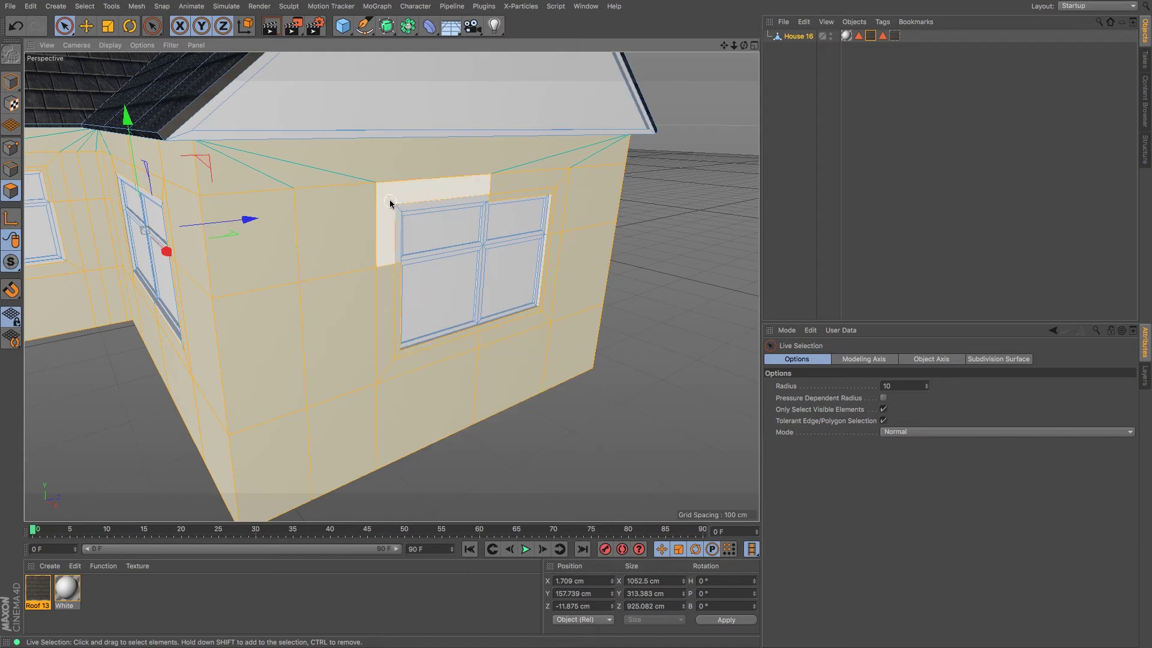
Add the inner reveal of the gable end wall's window to the wall selection with Loop Selection.
alt+right_drag(418, 194, 485, 179)
mouse_move(485, 181)
alt+mouse_down()
mouse_move(472, 168)
mouse_move(495, 166)
alt+mouse_up()
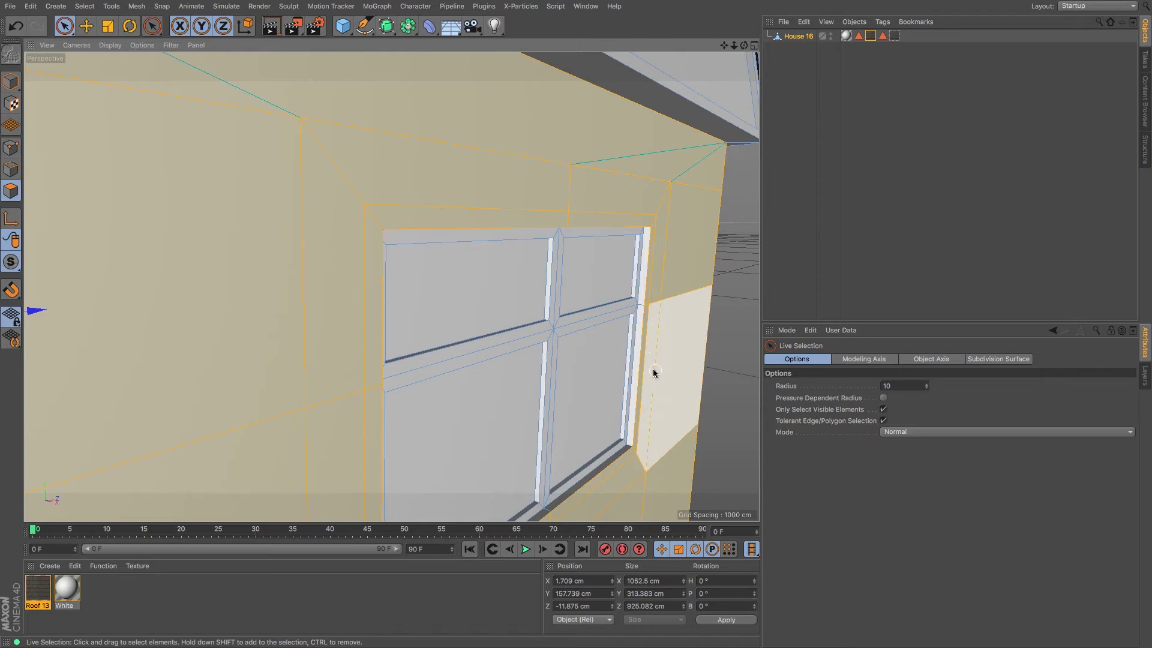
alt+middle_drag(646, 366, 535, 260)
scroll(527, 266, up, 5)
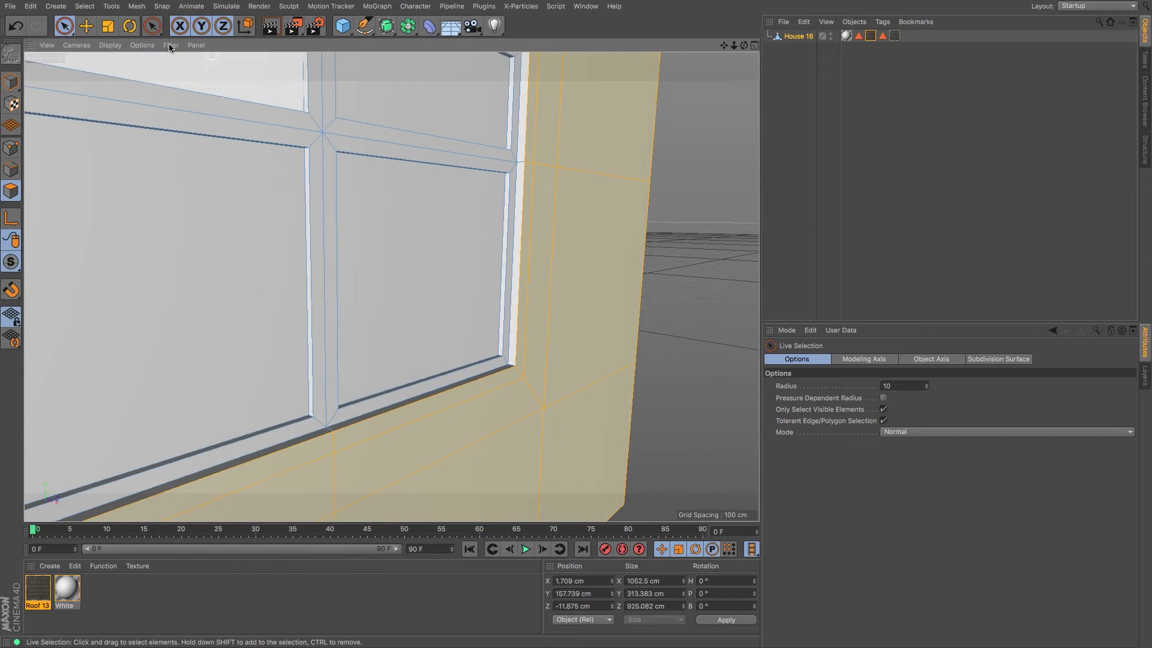
click(84, 6)
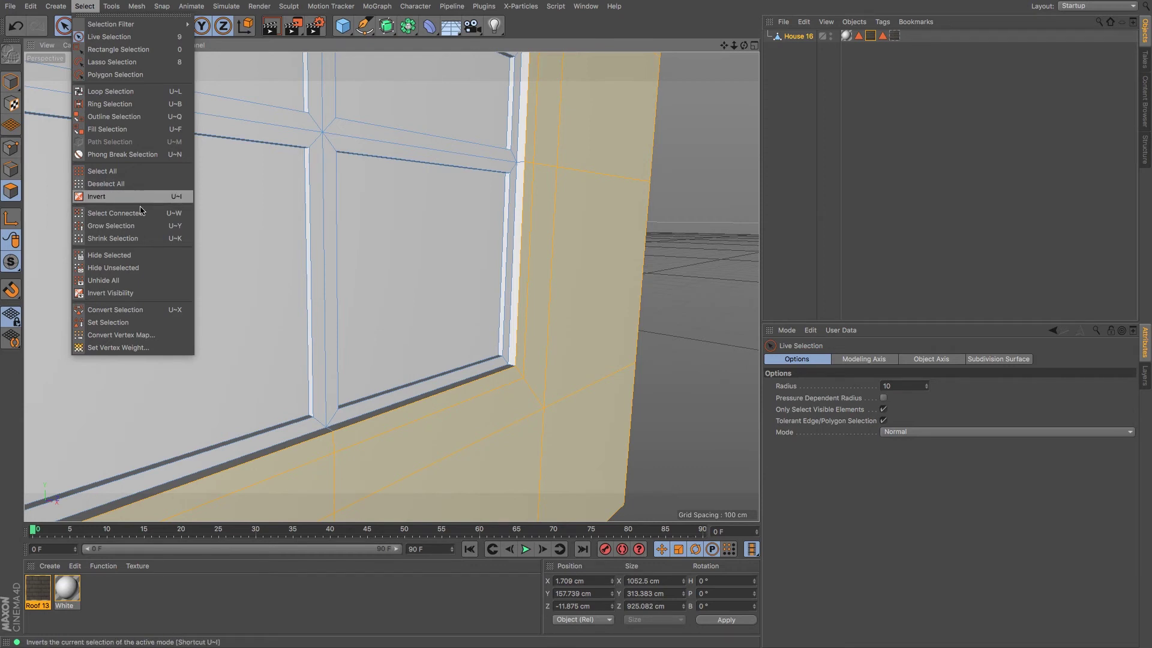
click(117, 93)
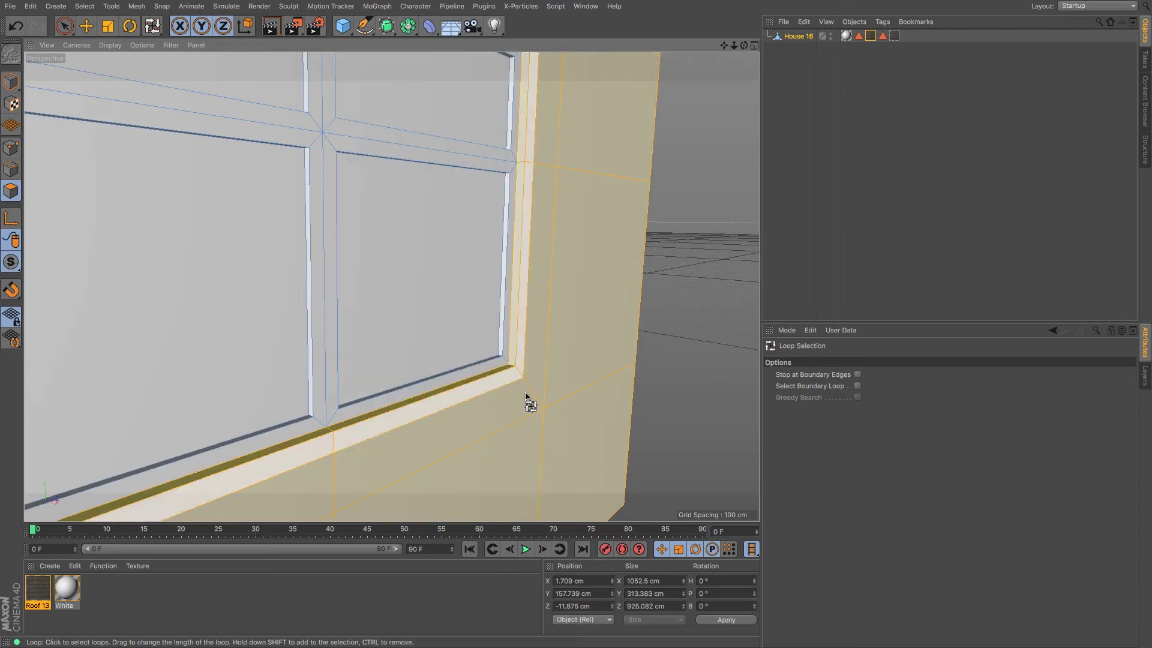
scroll(509, 434, down, 10)
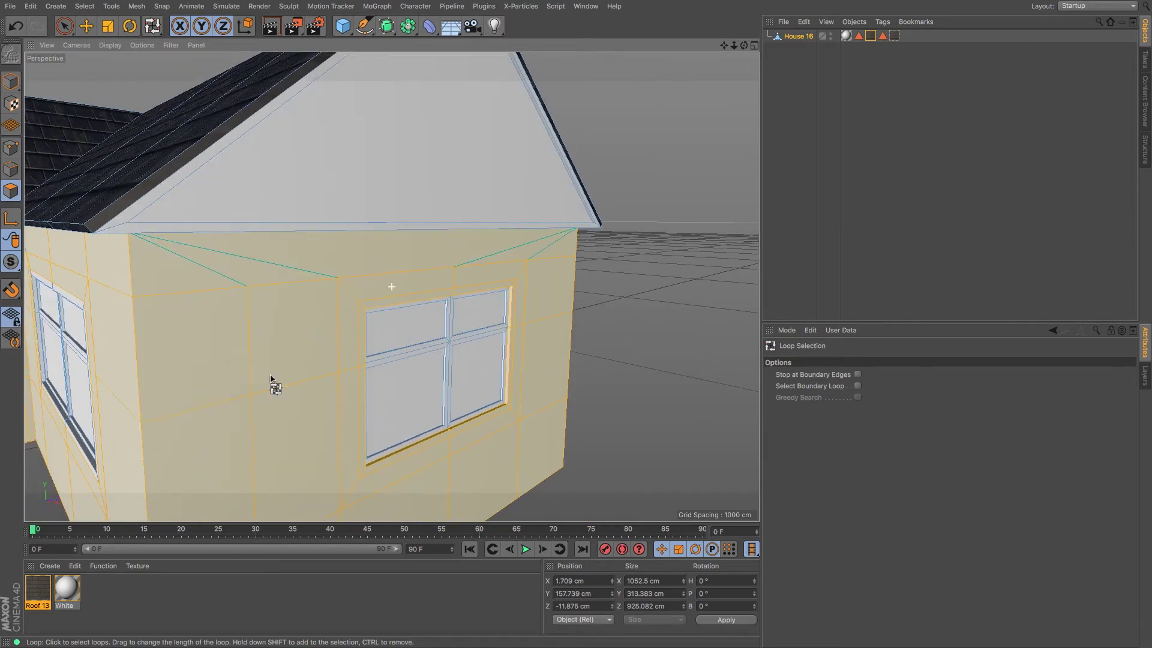
Add the inner reveal loop of the side wing's wide window to the wall selection.
alt+drag(269, 377, 745, 304)
alt+right_drag(415, 347, 501, 324)
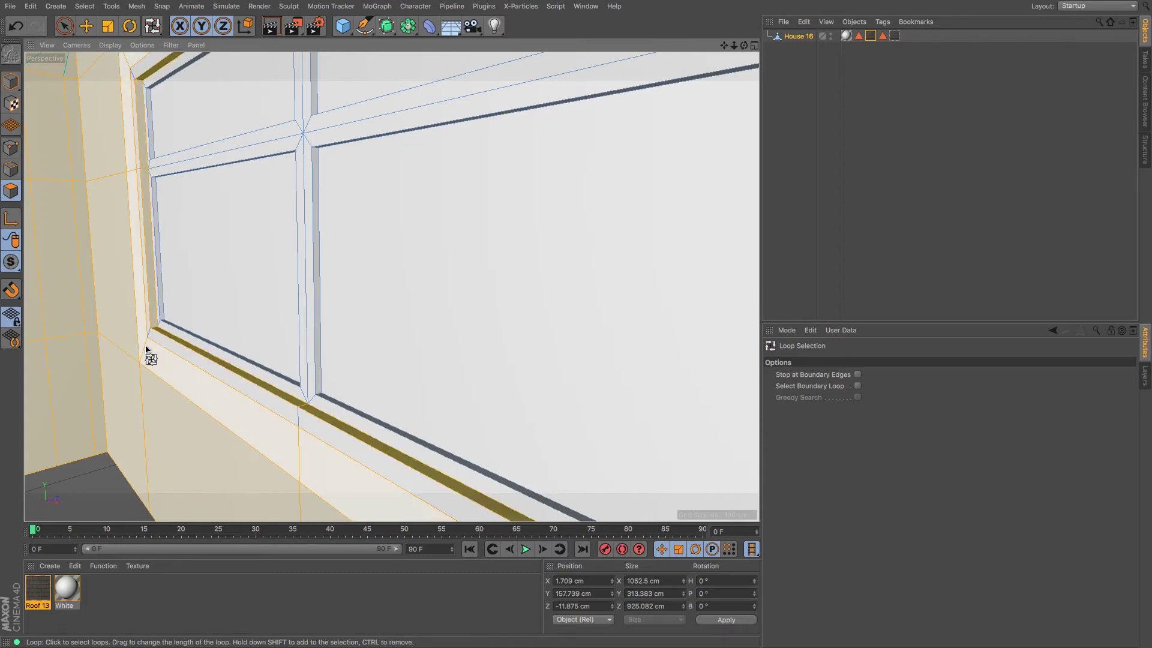
click(150, 338)
Add the inner reveal loop of the window on the adjoining inner-corner wall to the wall selection.
alt+right_drag(154, 350, 112, 357)
alt+drag(112, 358, 567, 297)
scroll(567, 297, up, 10)
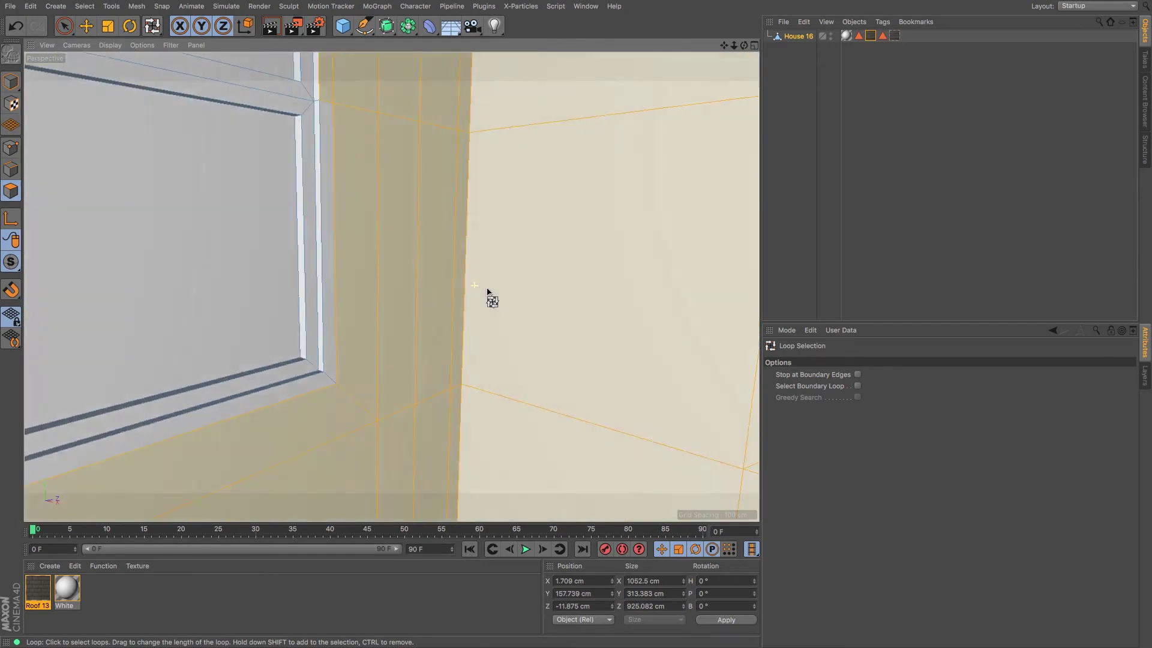
alt+drag(487, 292, 494, 295)
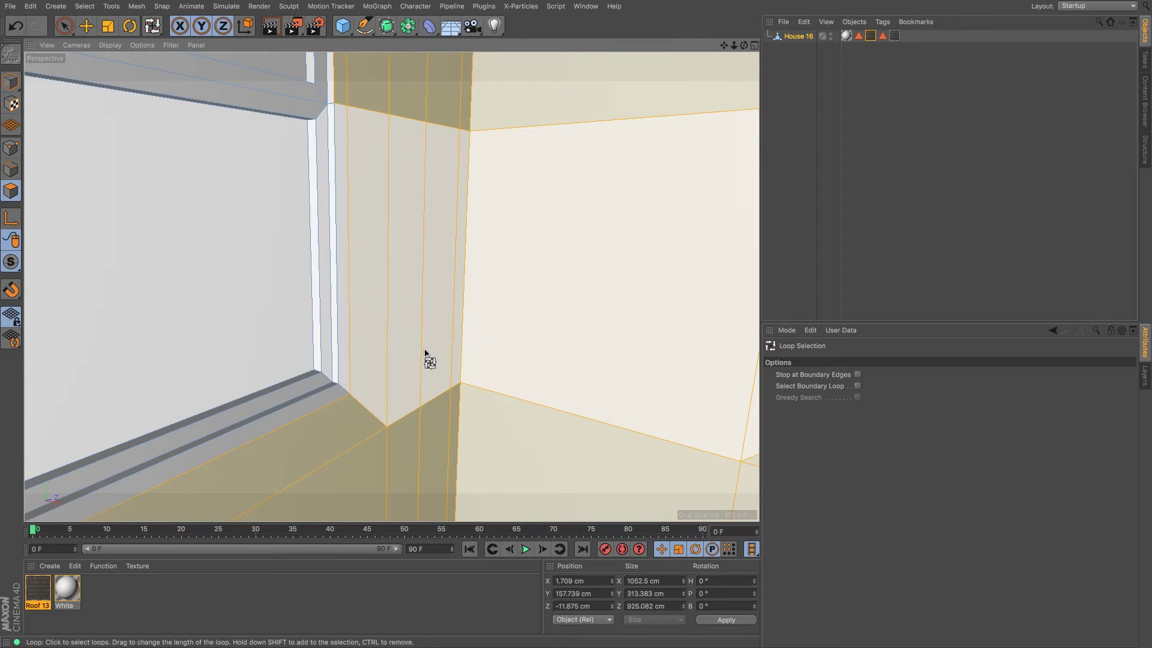
click(352, 374)
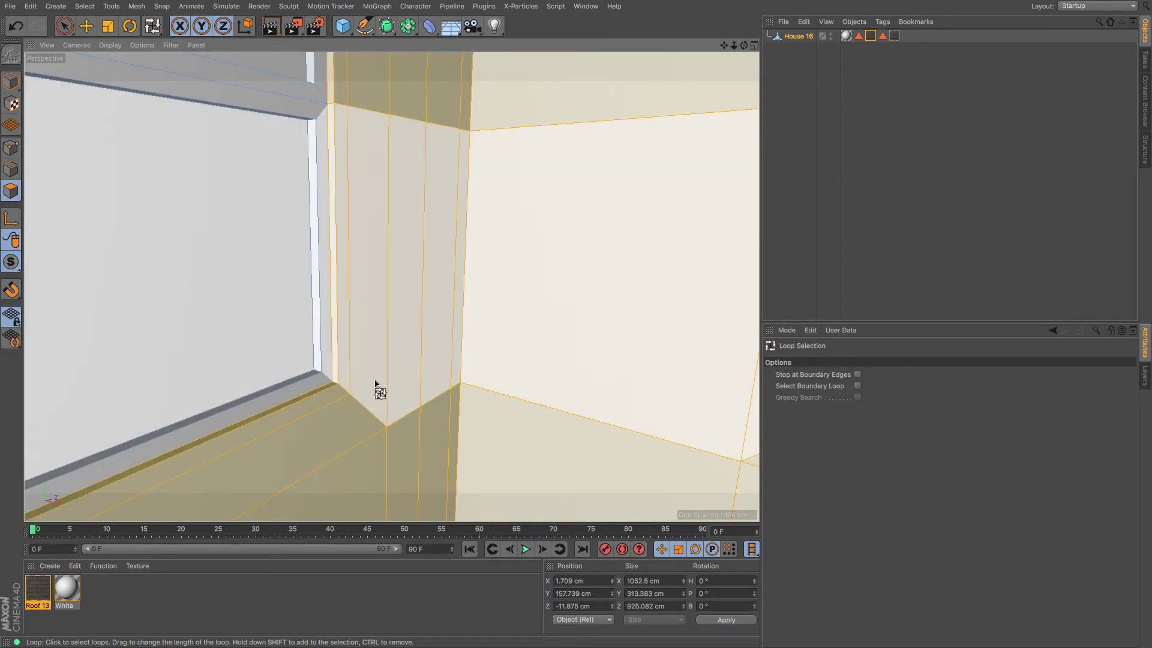
Inspect the window surrounds and outer walls of the house for polygons missing from the wall selection.
alt+right_drag(371, 386, 207, 379)
alt+drag(206, 379, 465, 306)
alt+right_drag(465, 305, 570, 273)
alt+middle_drag(489, 276, 643, 54)
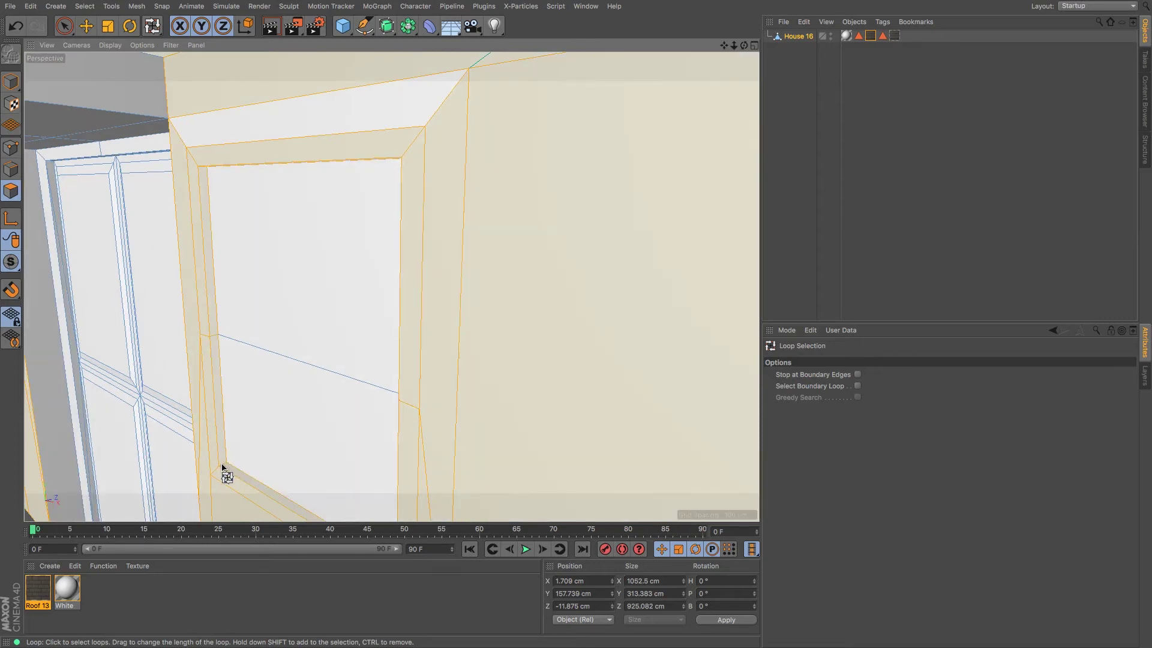
alt+middle_drag(211, 396, 576, 325)
alt+right_drag(264, 371, 255, 468)
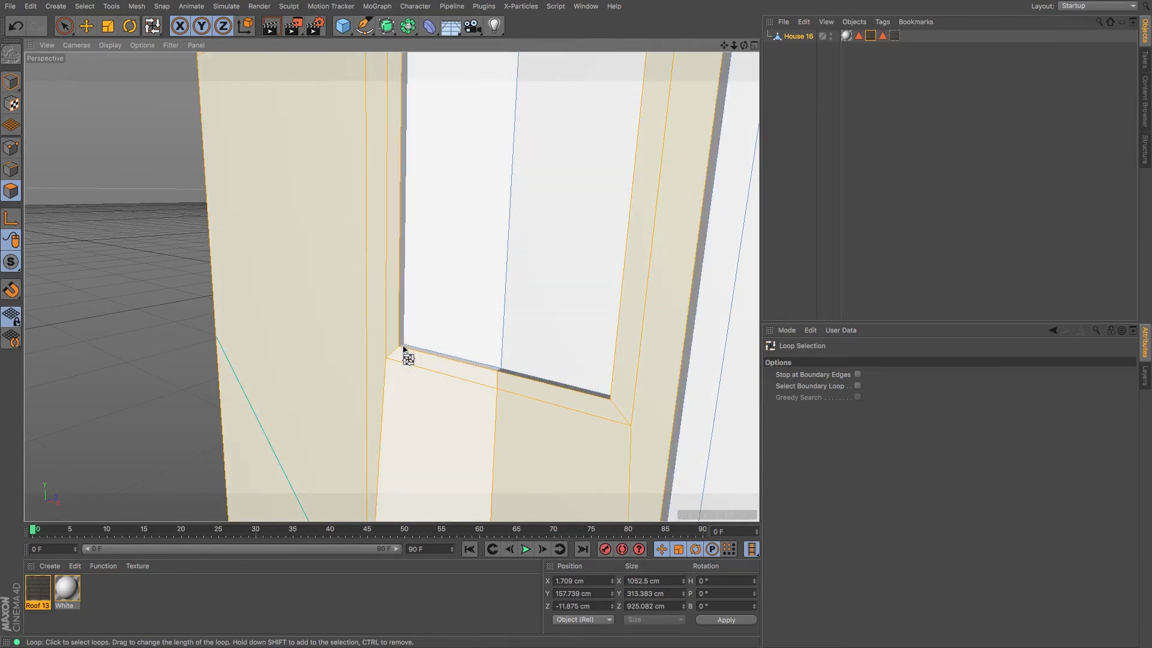
alt+right_drag(446, 380, 386, 391)
alt+drag(430, 354, 167, 321)
alt+right_drag(287, 307, 241, 296)
alt+drag(354, 275, 85, 278)
alt+right_drag(239, 271, 213, 272)
alt+drag(253, 273, 342, 298)
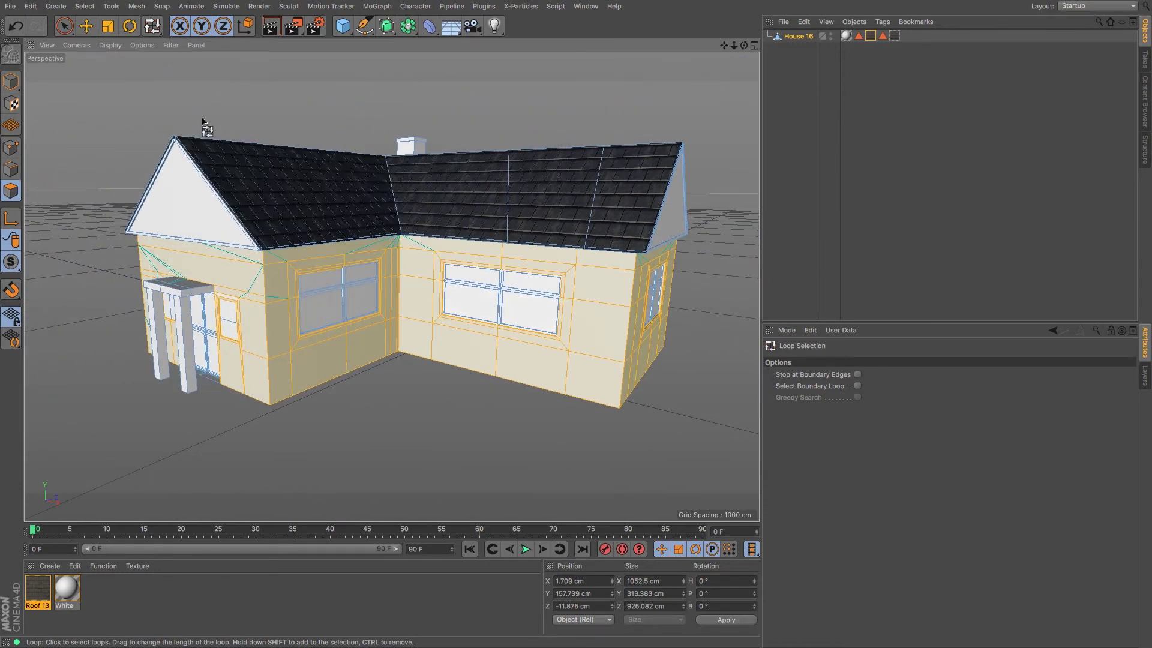
Store the selected wall polygons as a polygon selection named "bricks".
click(86, 7)
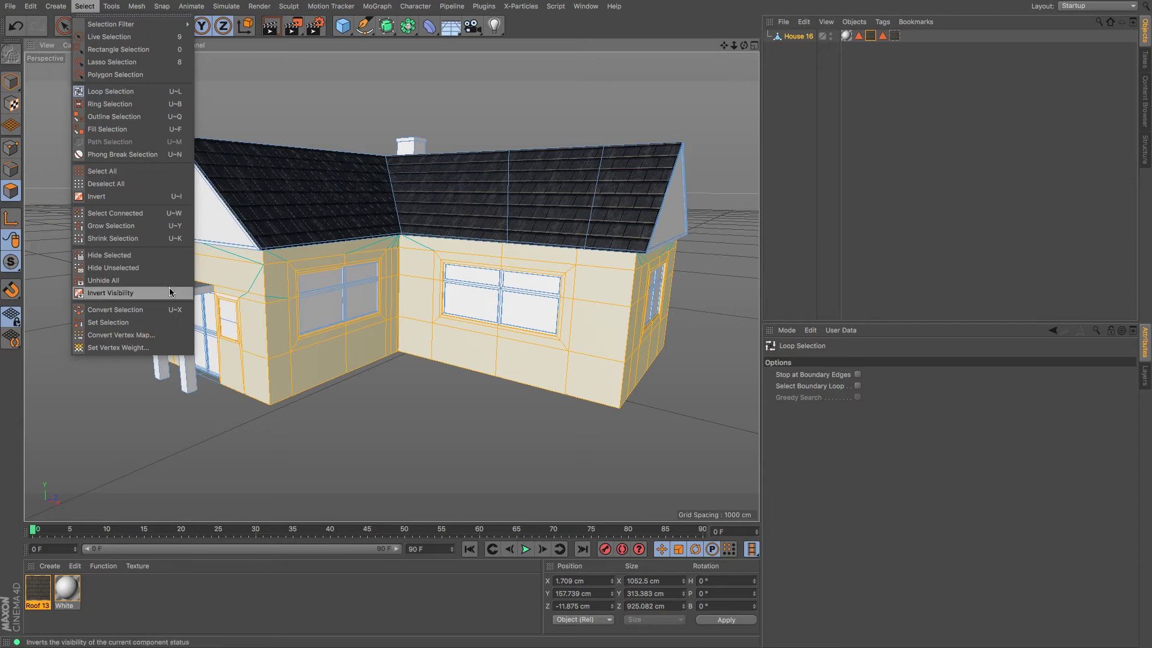
click(150, 322)
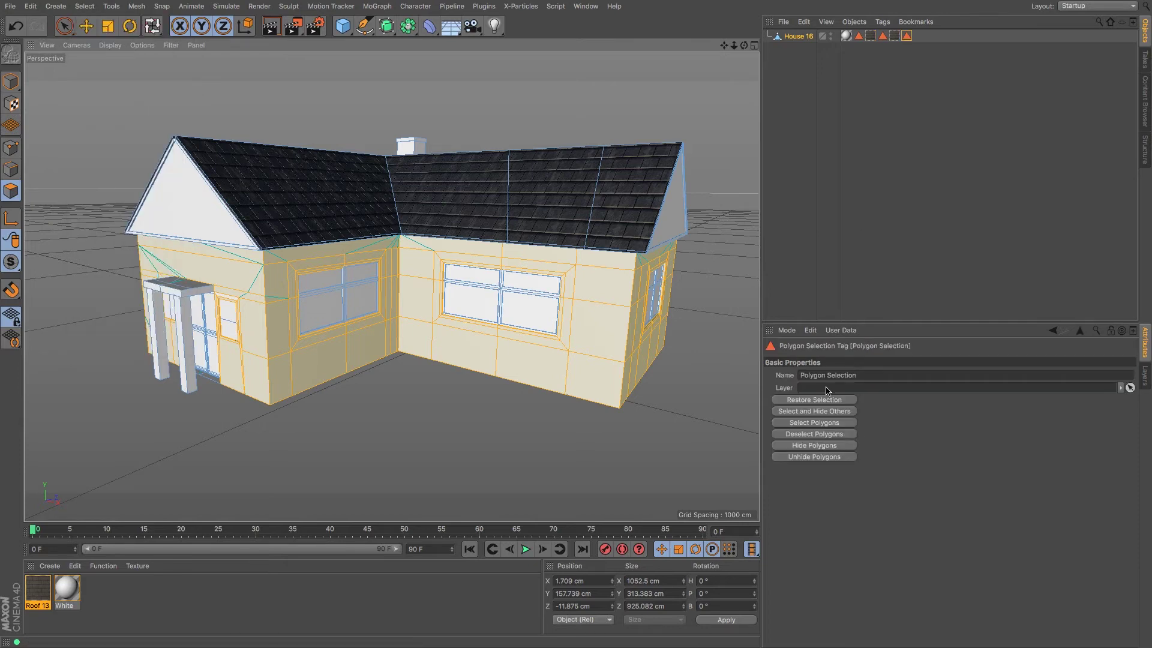
click(856, 375)
text(bl)
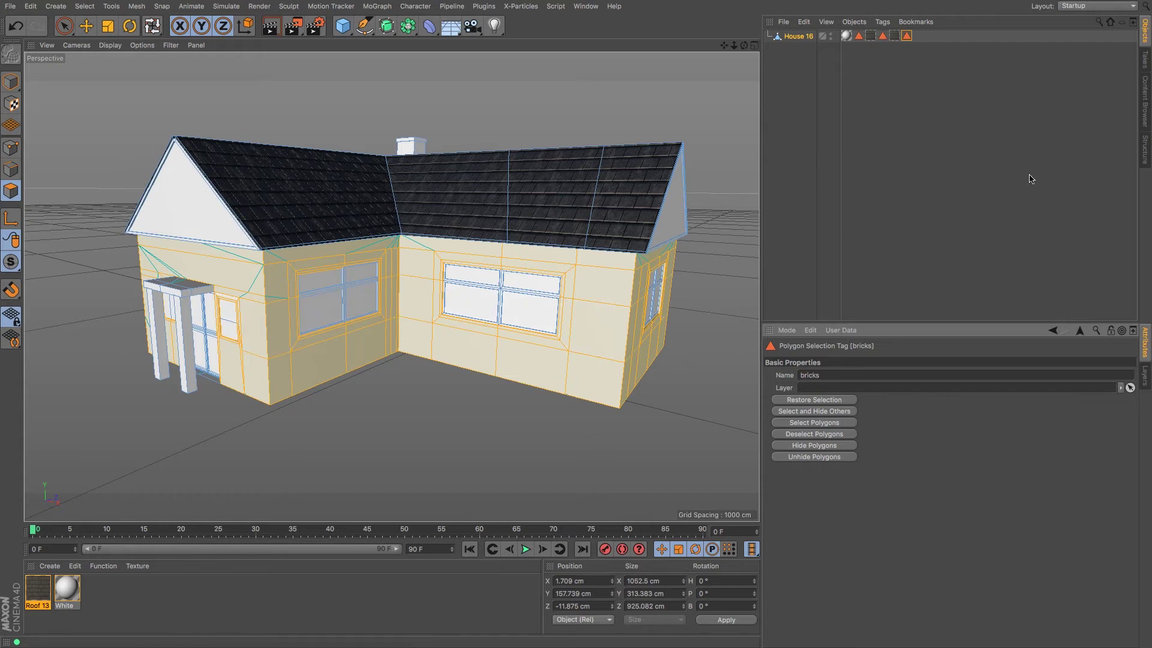
Open the Bricks folder of the material library in the Content Browser.
right_click(1143, 100)
click(966, 154)
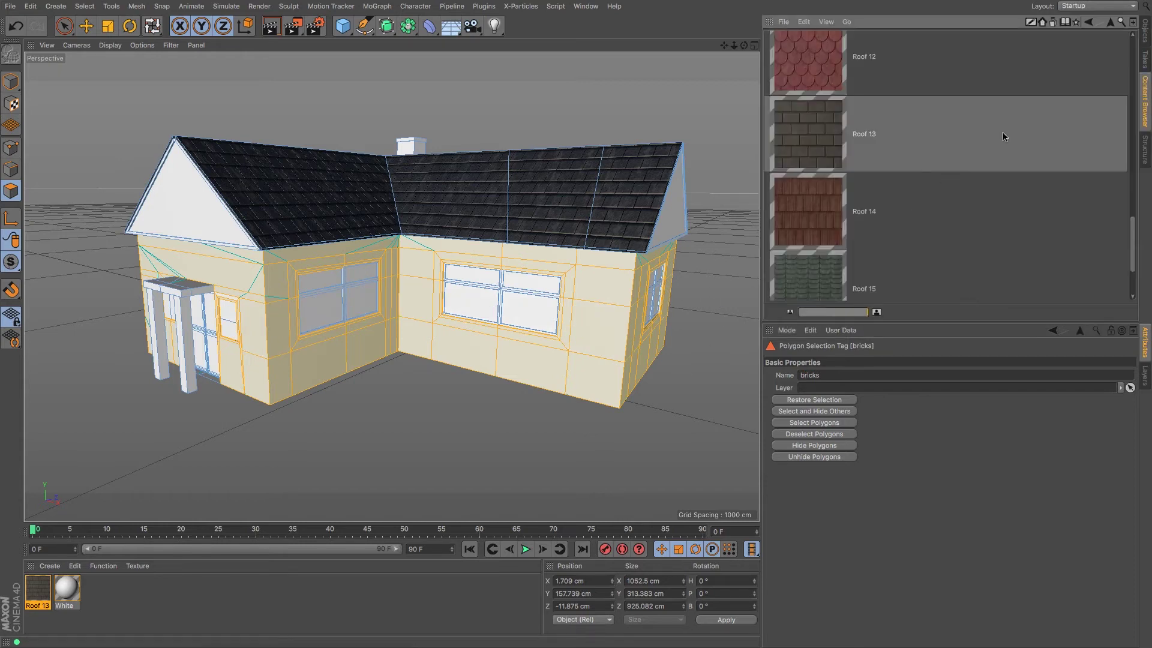
click(1109, 24)
click(1107, 24)
click(1109, 24)
click(1109, 26)
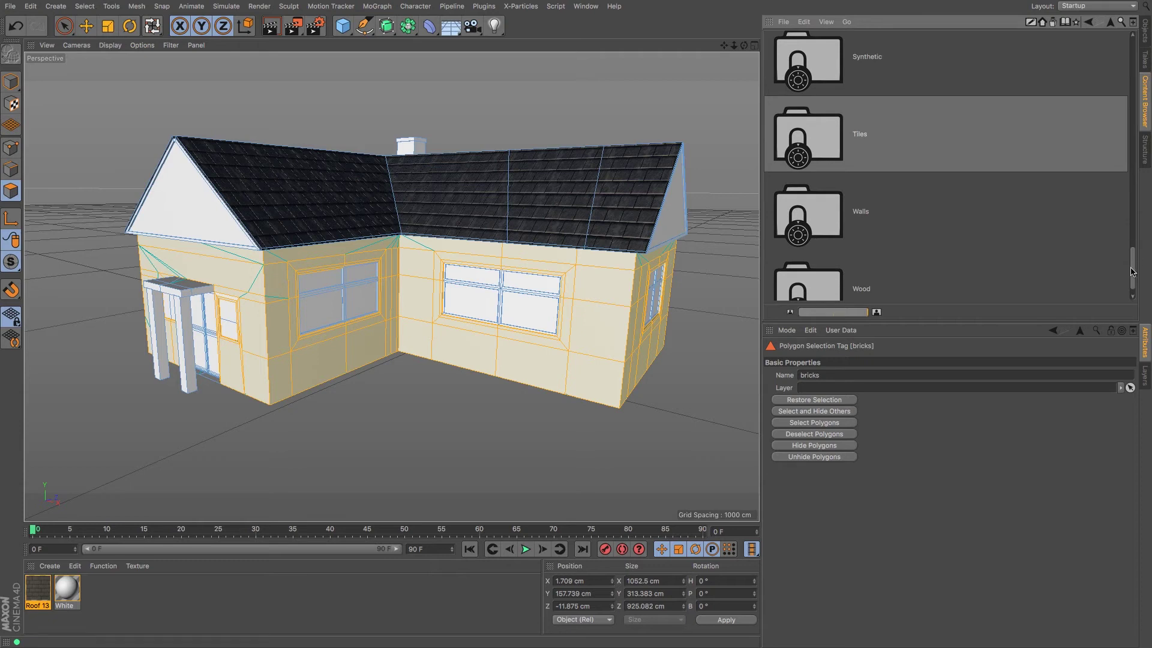
drag(1132, 271, 1134, 54)
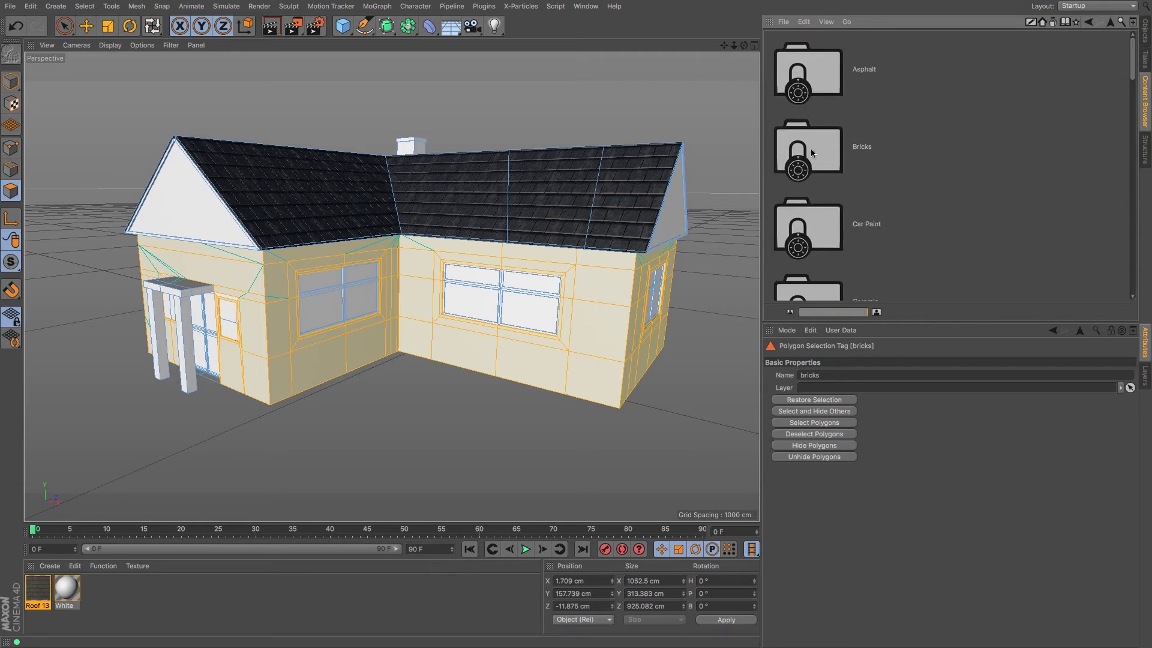
double_click(811, 153)
drag(1130, 58, 1138, 33)
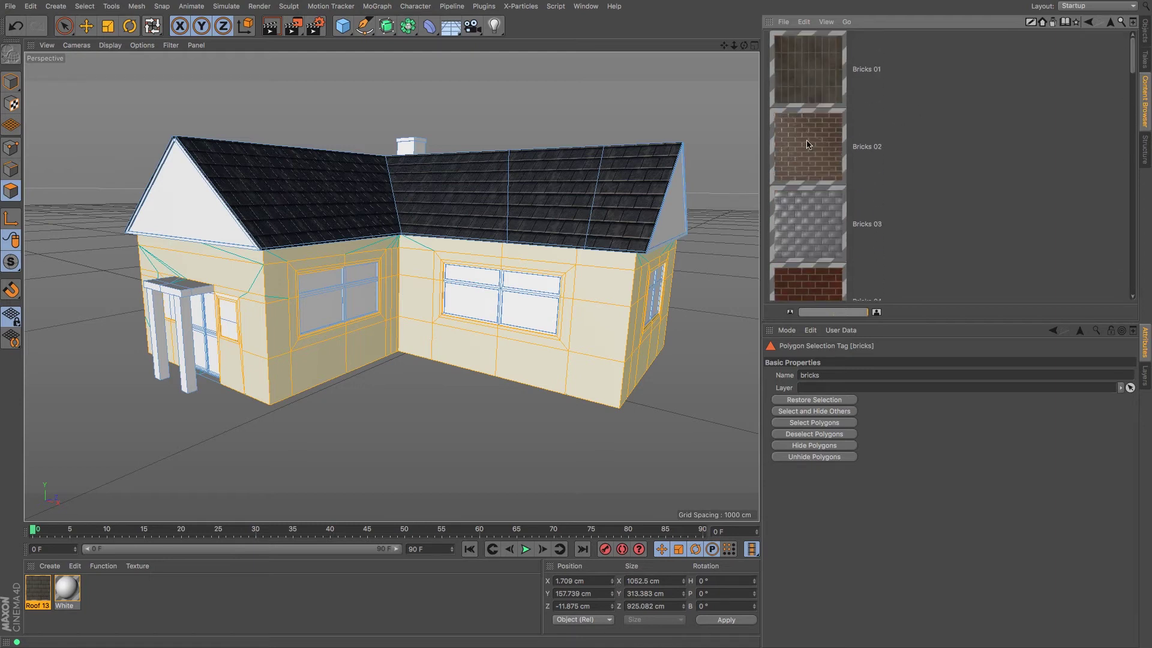
Apply the Bricks 02 material to the selected walls and set its projection to Cubic.
drag(807, 144, 393, 327)
drag(418, 287, 420, 290)
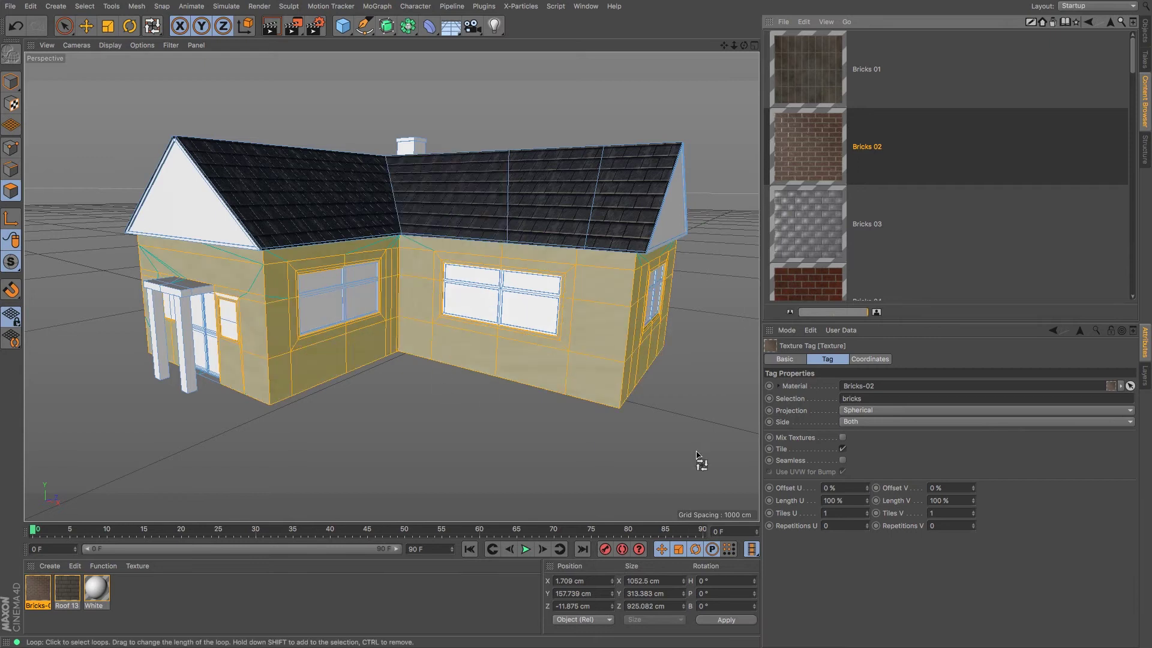
click(983, 409)
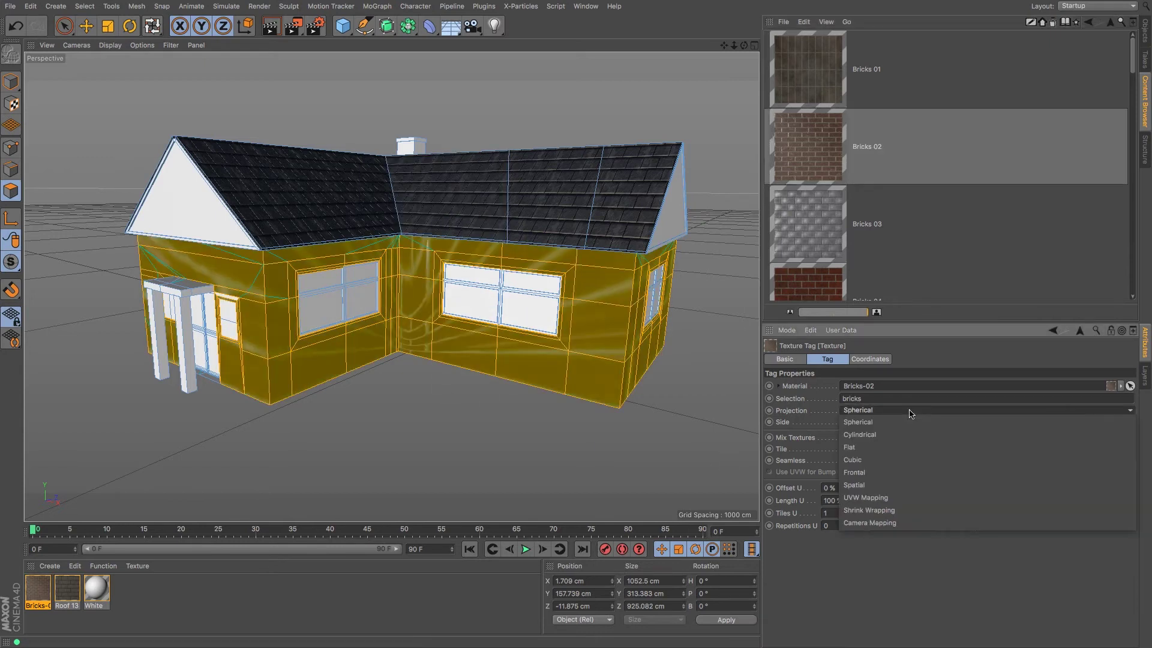
click(870, 459)
key(u)
key(l)
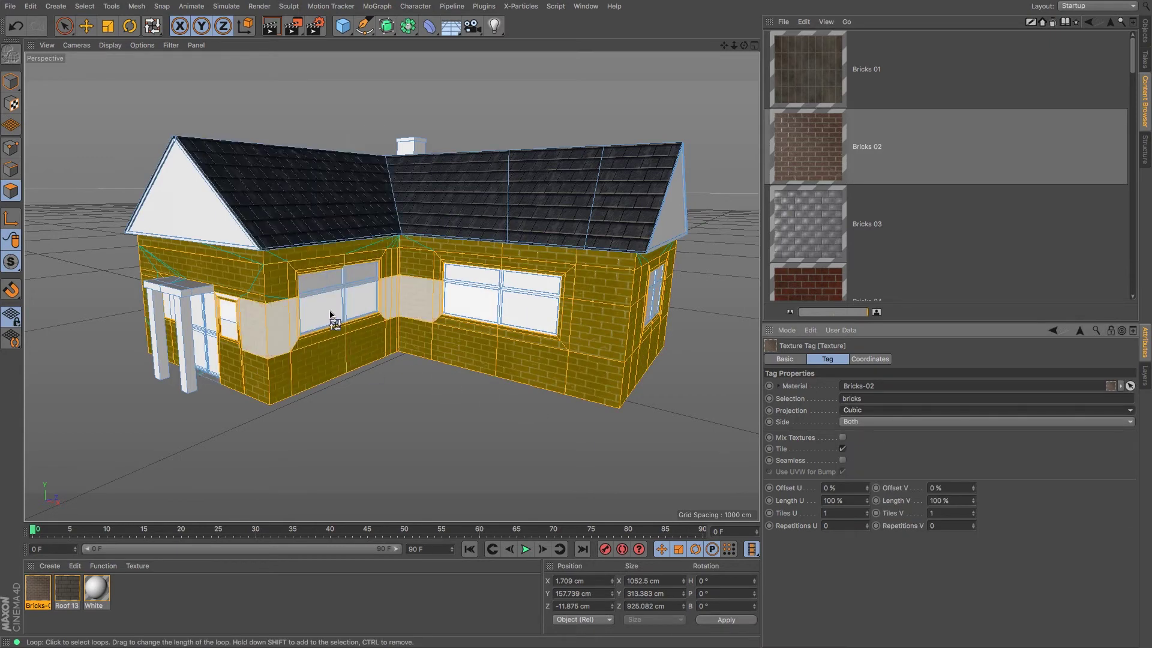
Switch to Texture mode and try scaling the brick texture's projection on the walls.
drag(734, 46, 834, 46)
drag(724, 47, 646, 46)
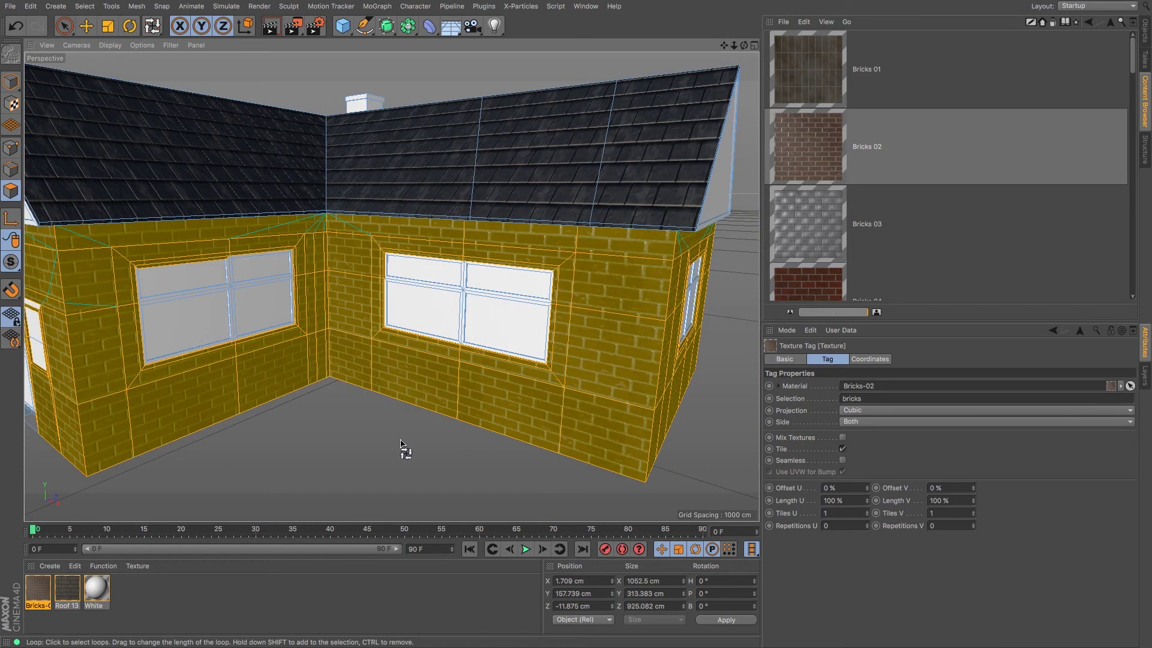
click(11, 103)
key(t)
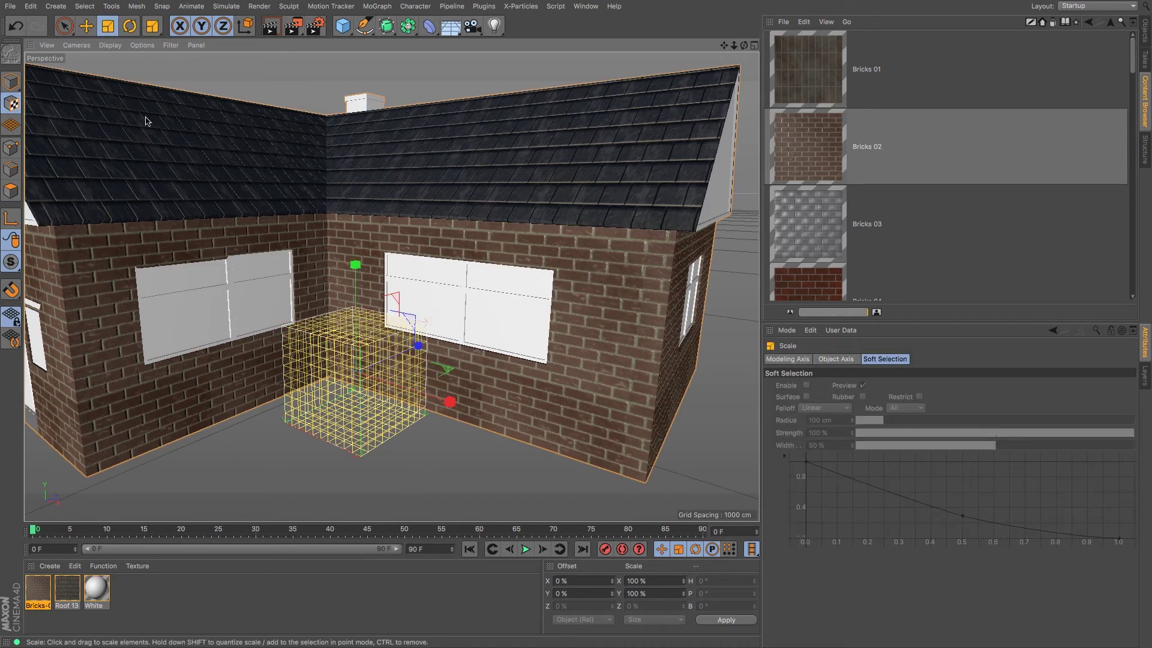
drag(489, 478, 528, 398)
key(ctrl+z)
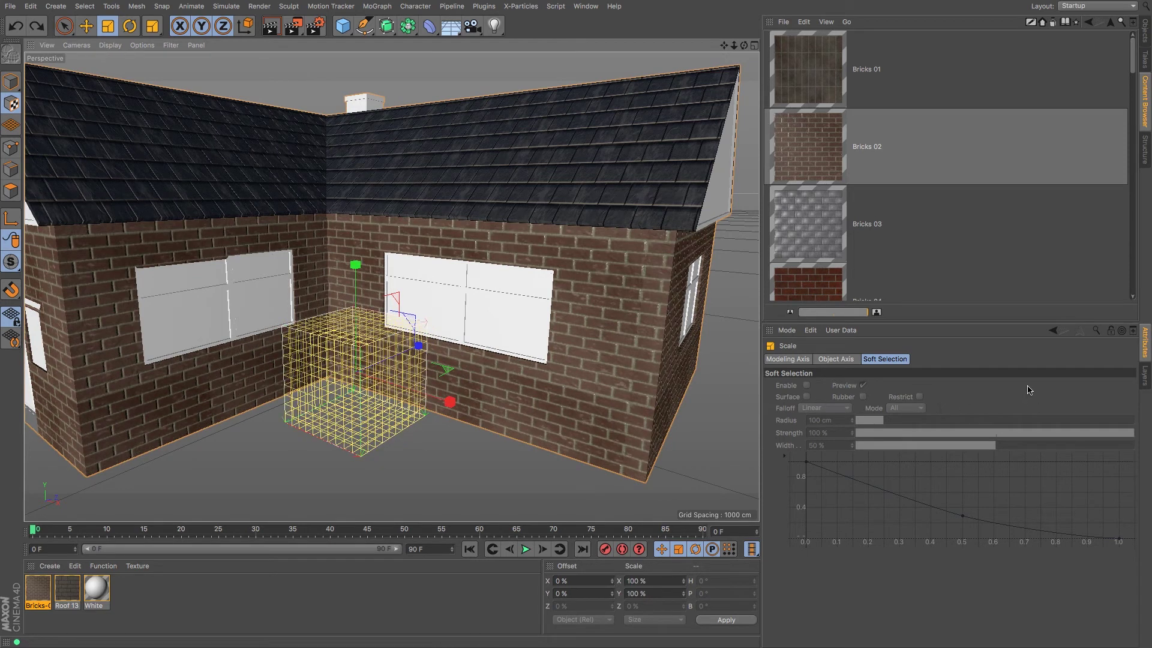
Set the brick texture's Length U and Length V to 80% and shift its X offset to about 4.2%.
click(1146, 30)
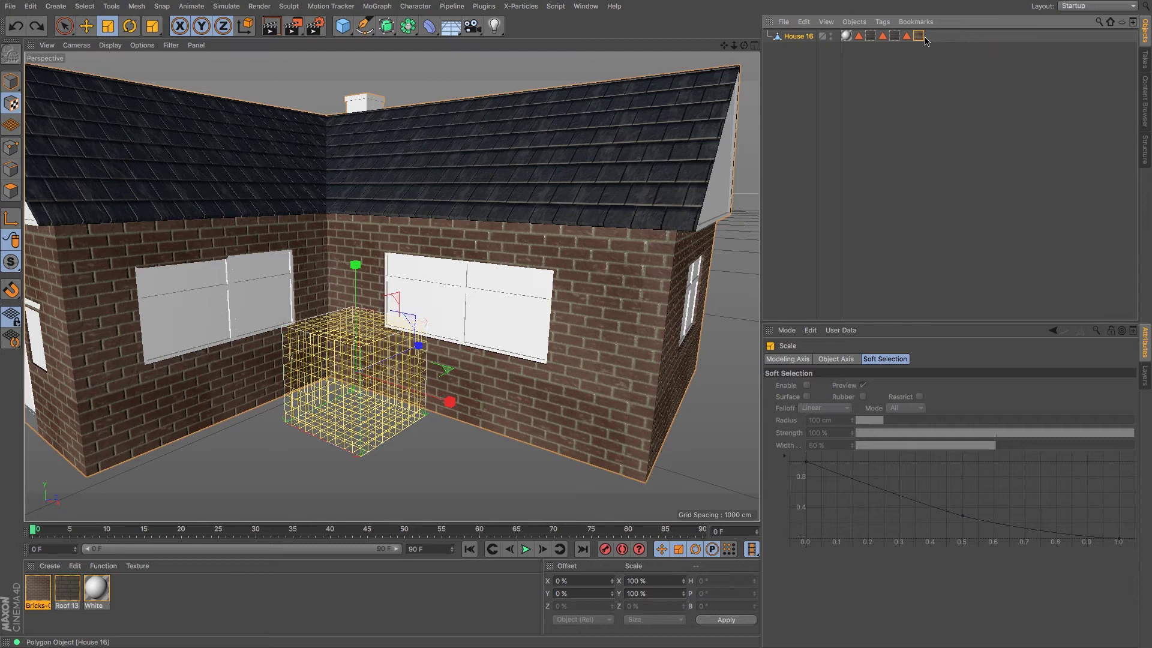
click(921, 36)
click(842, 501)
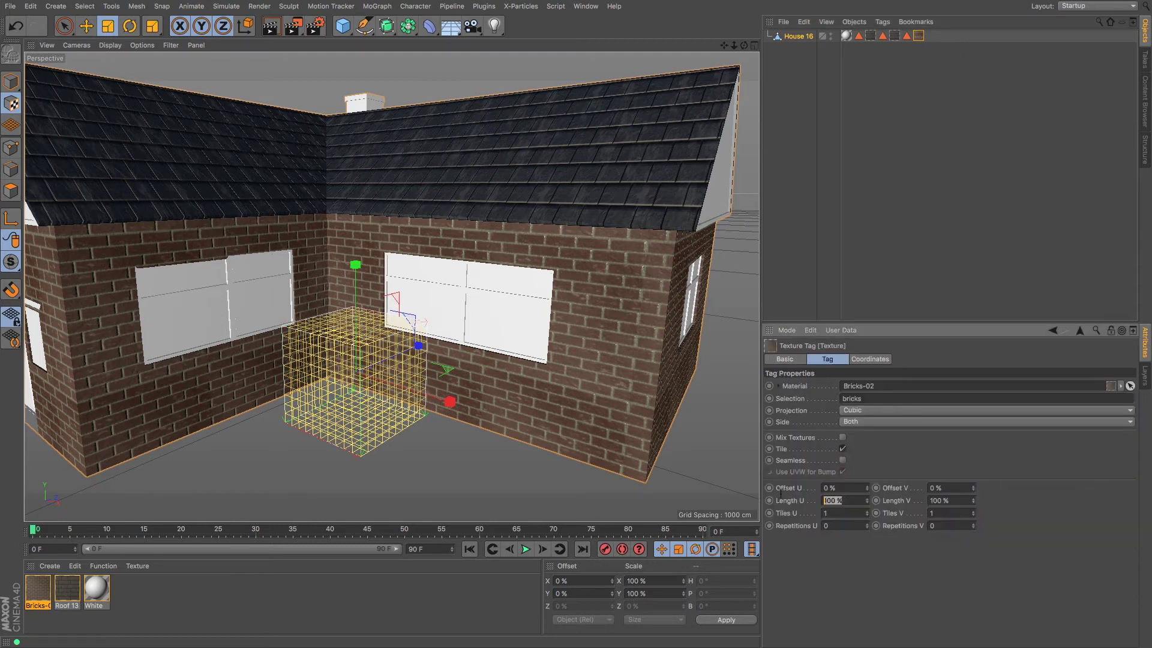
text(80)
key(Tab)
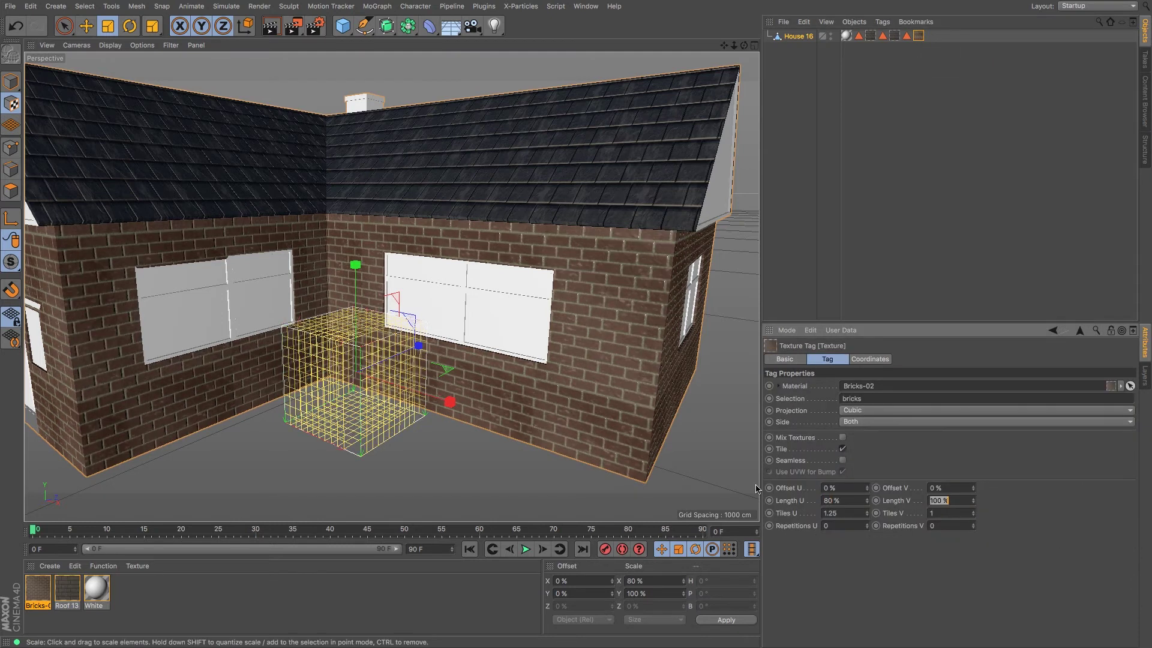
key(Return)
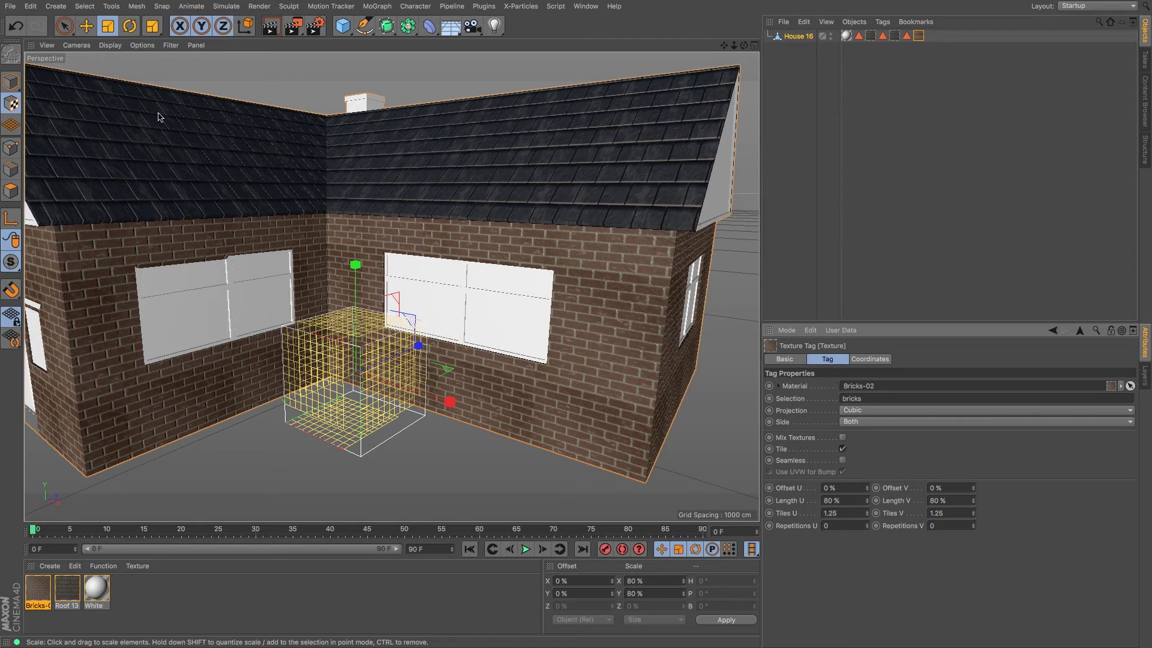
click(86, 26)
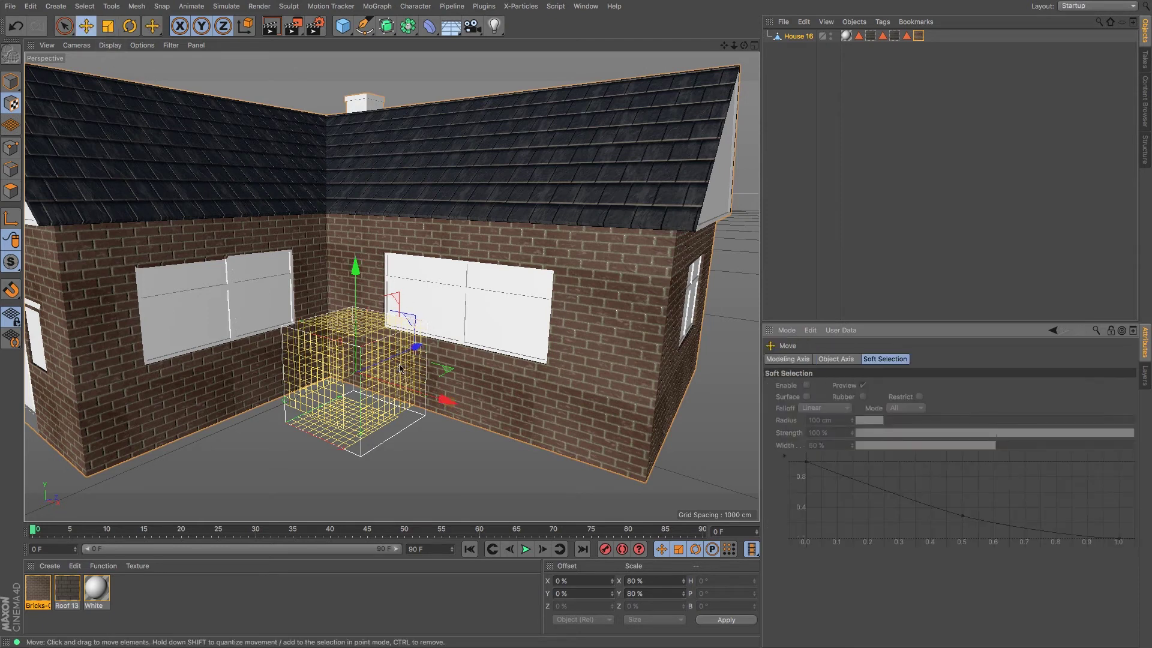
drag(444, 401, 460, 407)
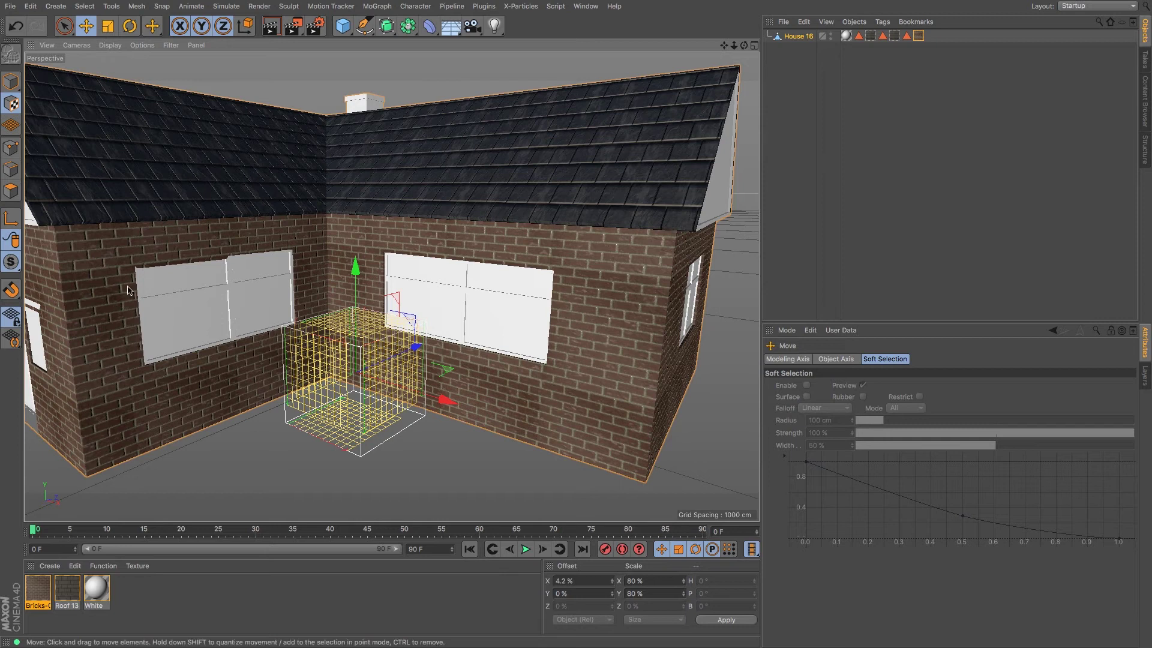
Restore the stored bricks selection in Polygon mode, with the top edge of the side wing's window in close view.
alt+drag(162, 267, 176, 234)
alt+right_drag(189, 264, 329, 255)
mouse_move(310, 326)
alt+mouse_down()
mouse_move(352, 272)
mouse_move(328, 324)
alt+mouse_up()
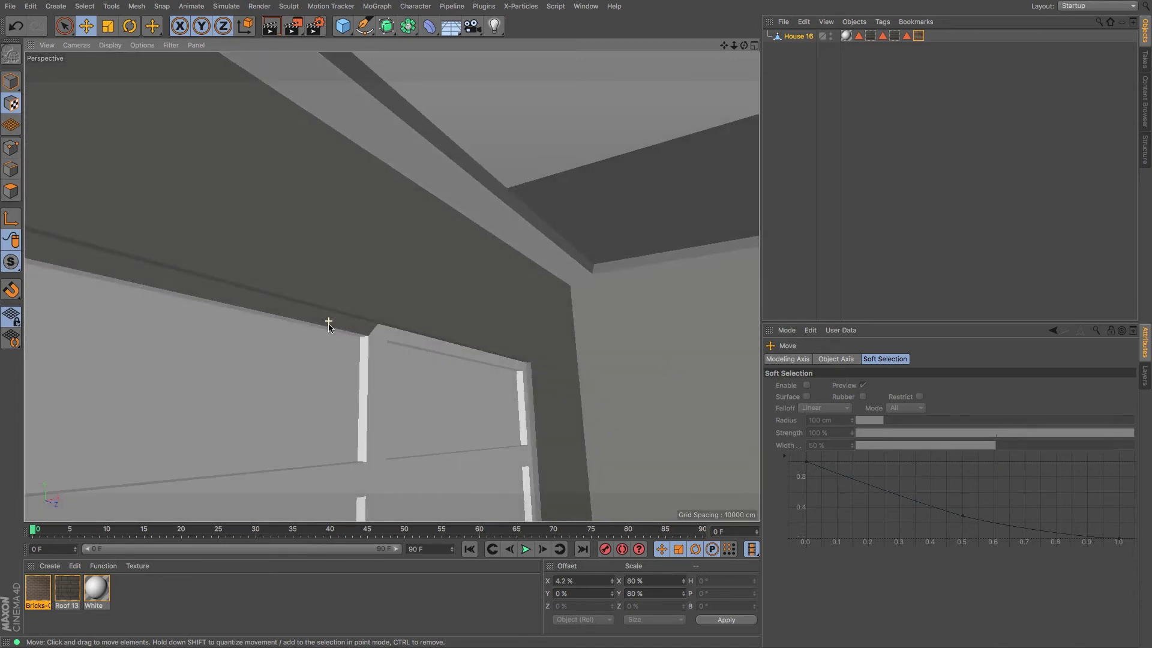
right_click(914, 37)
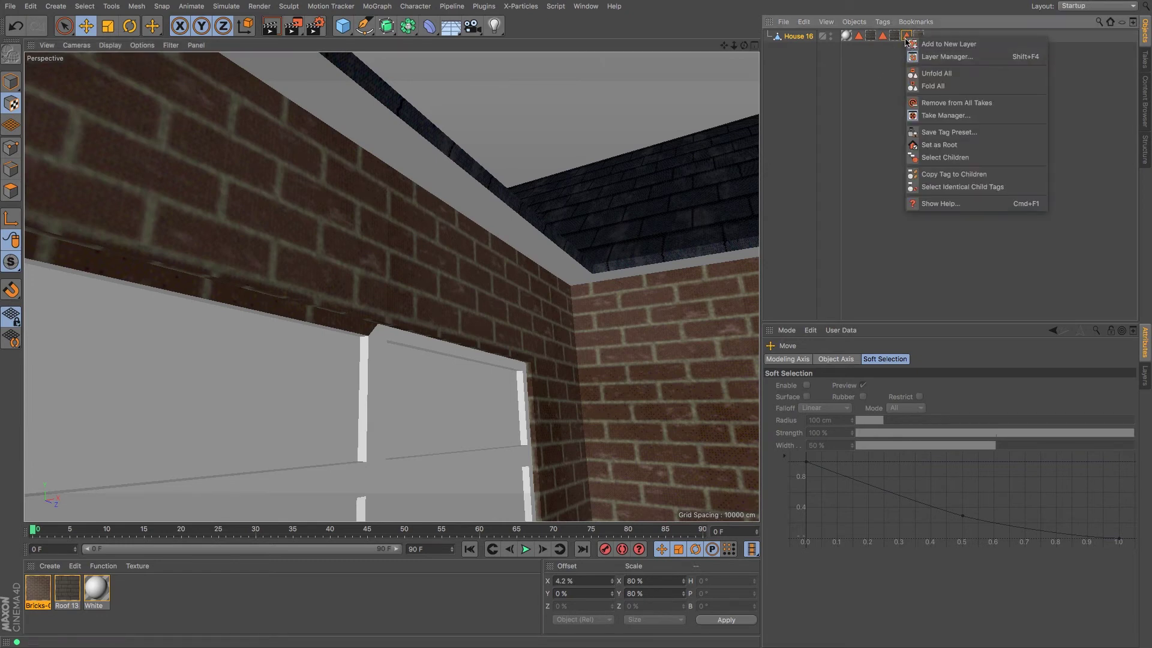
click(904, 39)
click(810, 400)
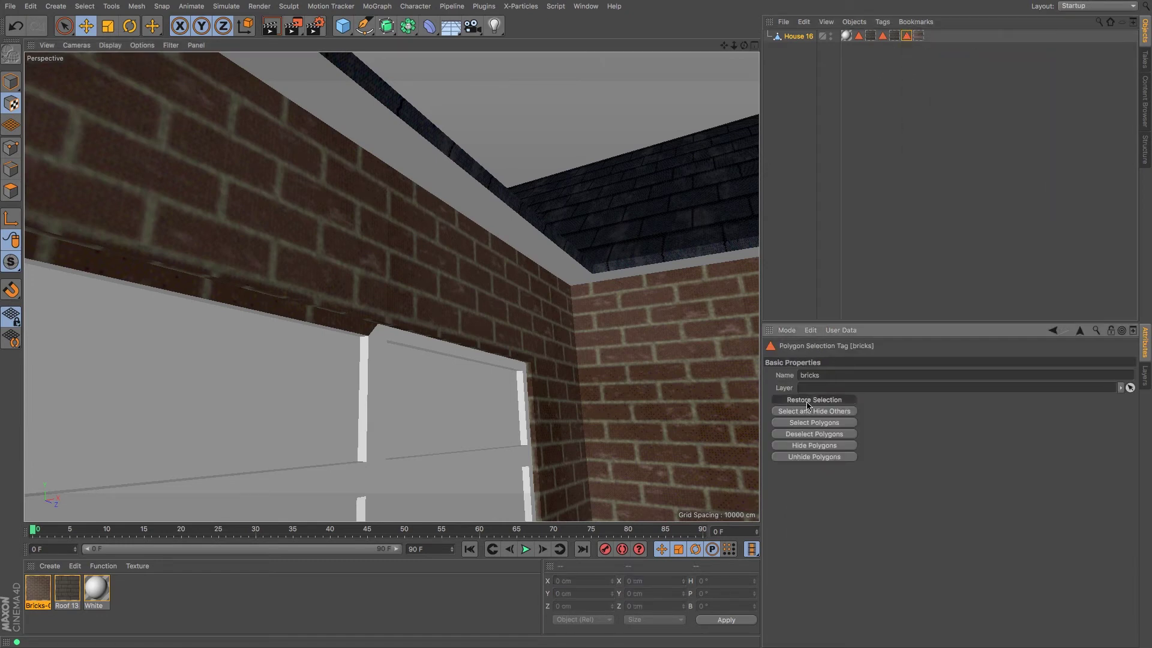
click(11, 191)
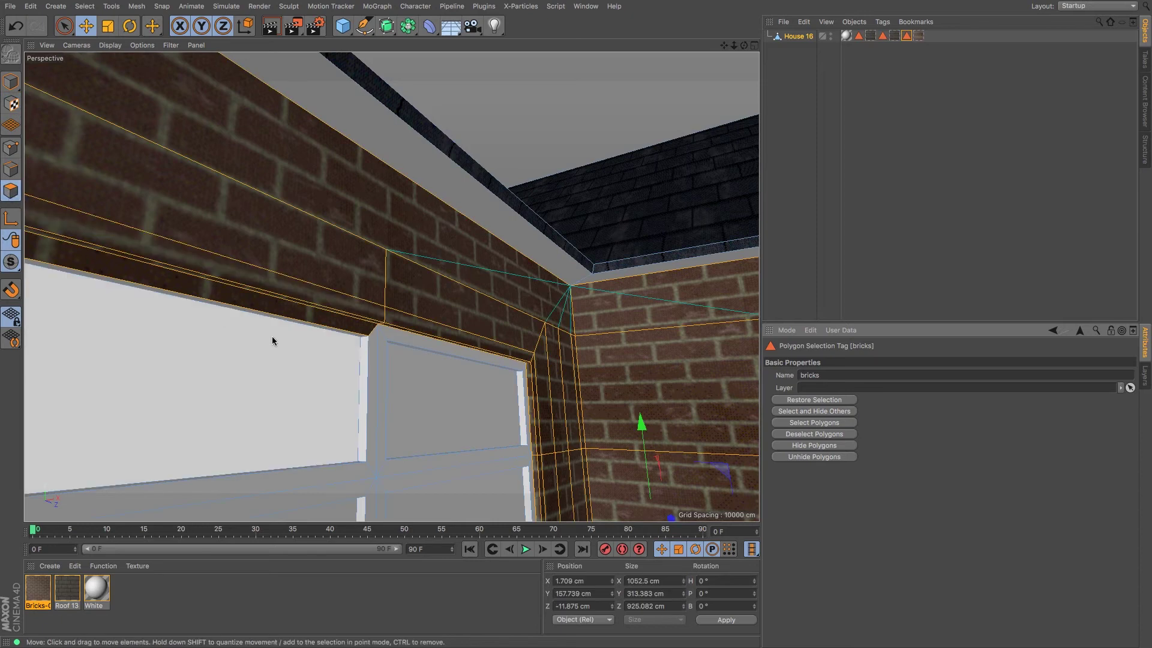
Remove the polygon strip along the top of the side wing's window from the selection and update the stored bricks selection.
ctrl+drag(291, 342, 305, 328)
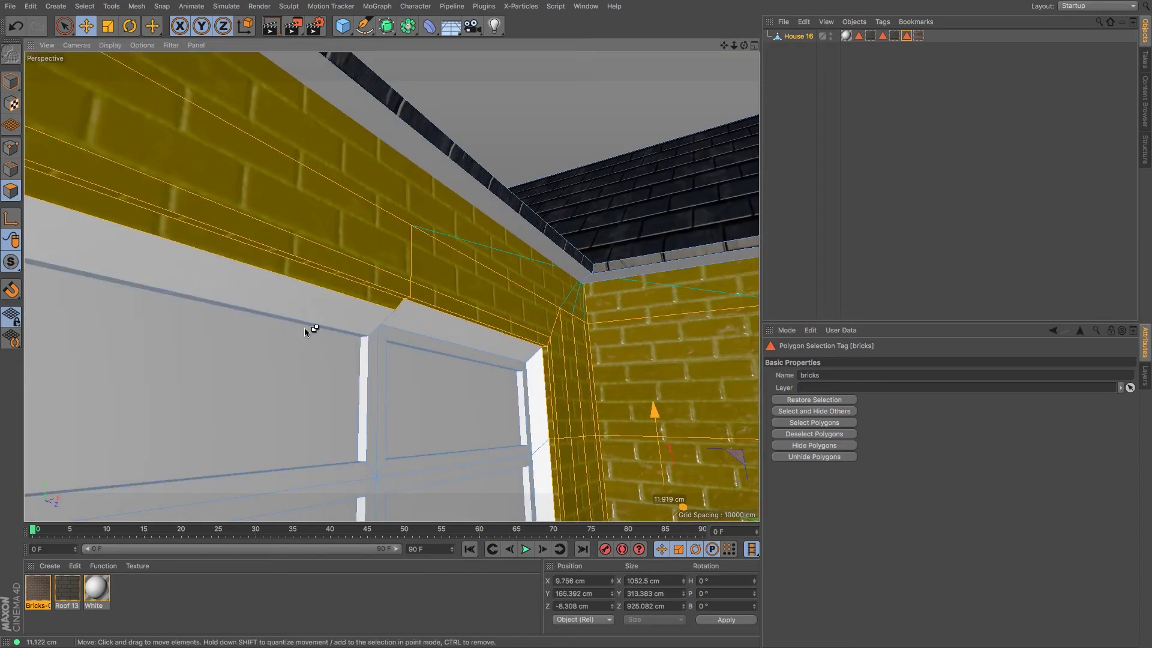
key(ctrl+z)
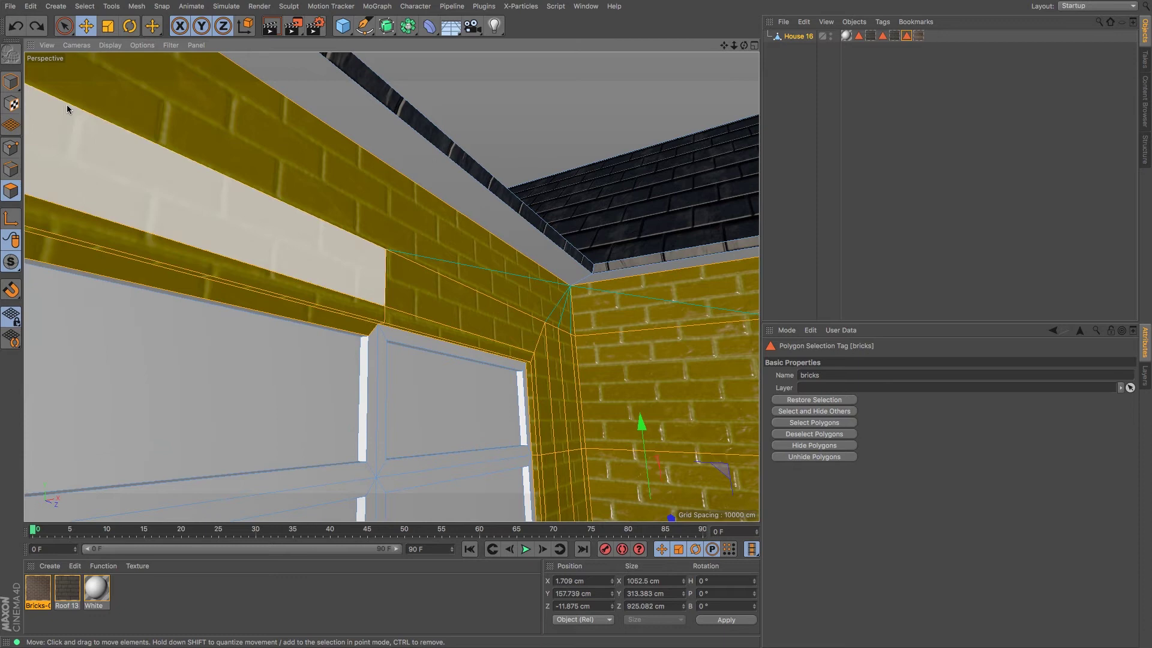
click(64, 30)
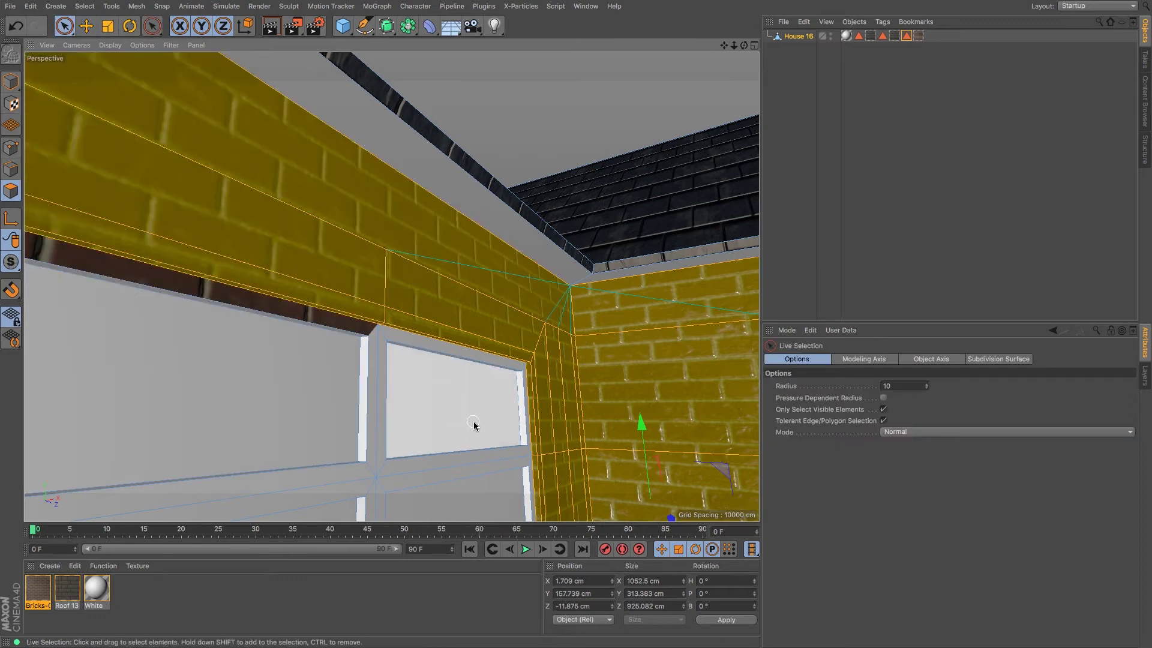
click(84, 6)
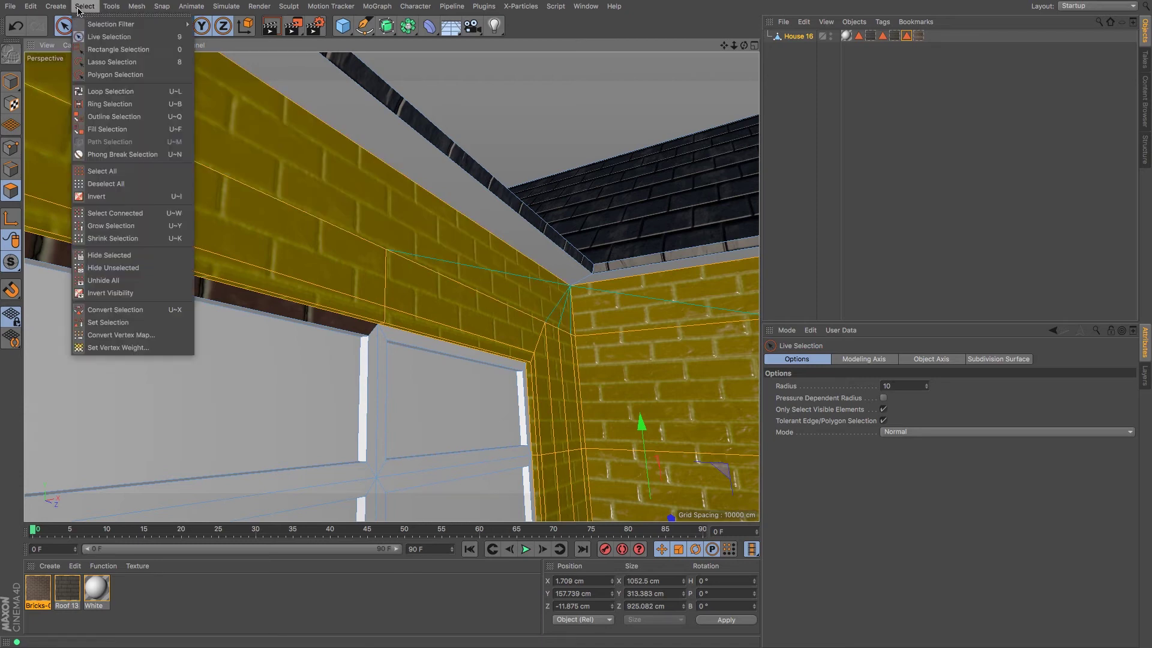
click(146, 323)
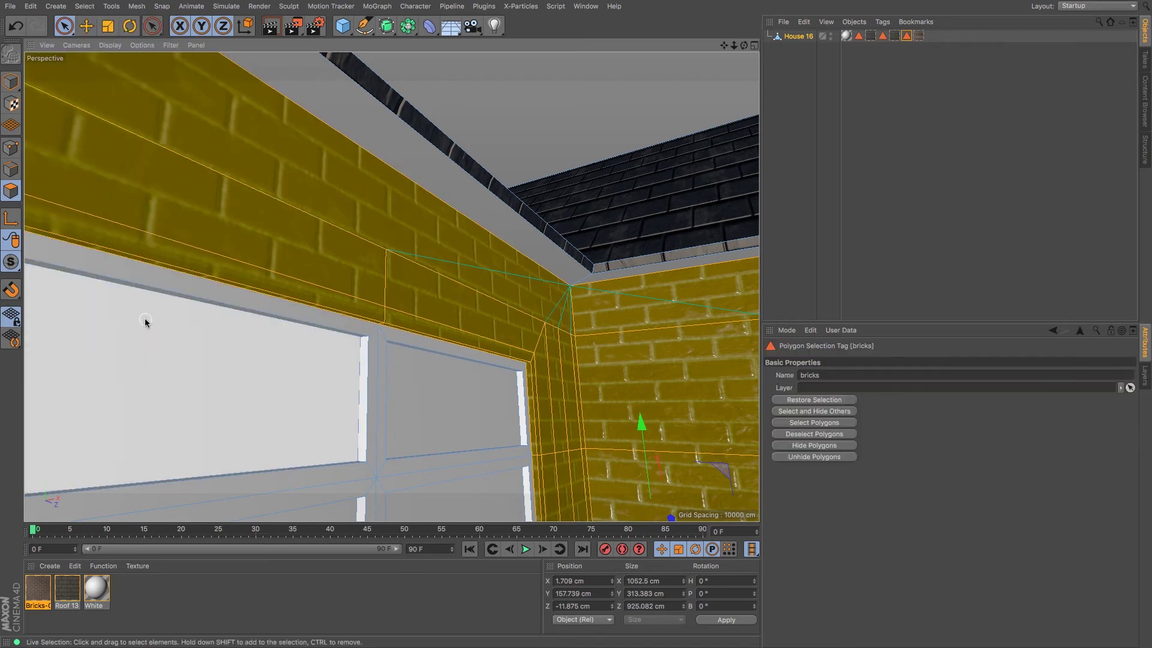
Add the polygon above the small window beside the front door to the selection and update the stored bricks selection.
alt+right_drag(409, 337, 329, 336)
alt+drag(435, 343, 414, 337)
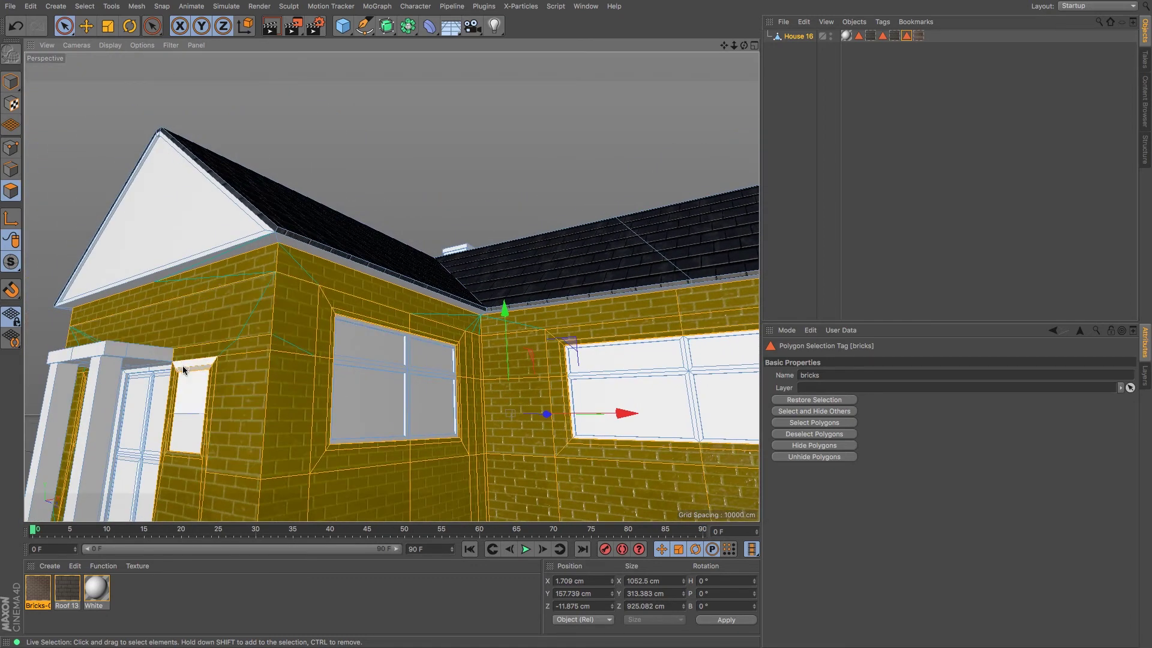
scroll(264, 351, up, 5)
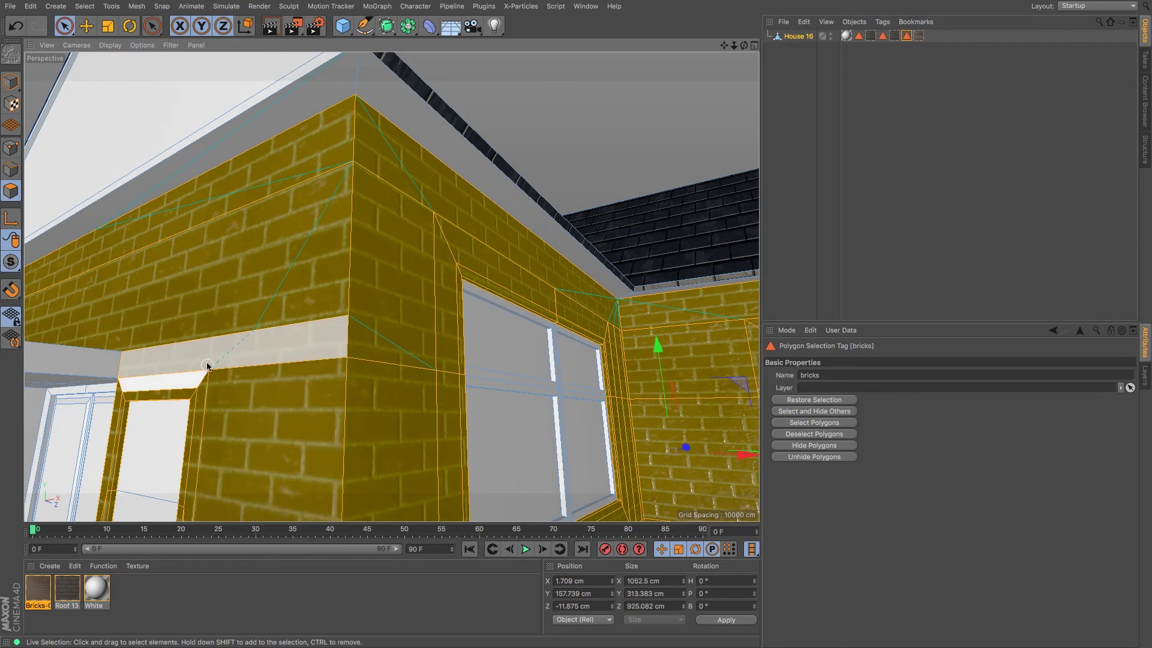
shift+click(333, 349)
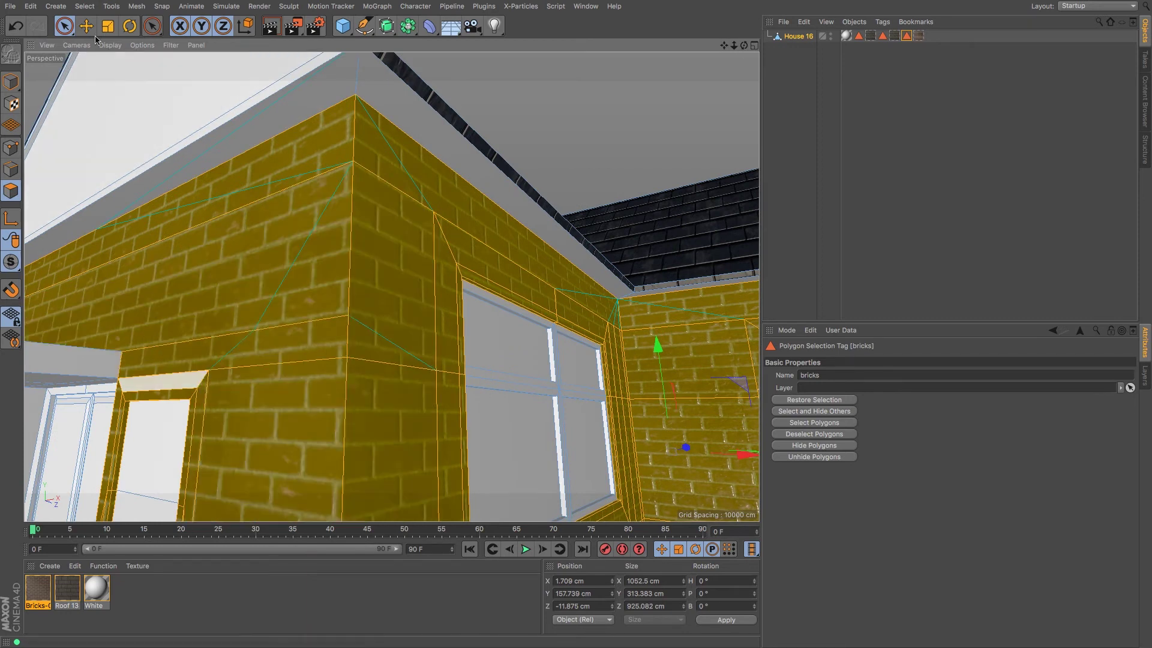
click(85, 6)
click(141, 321)
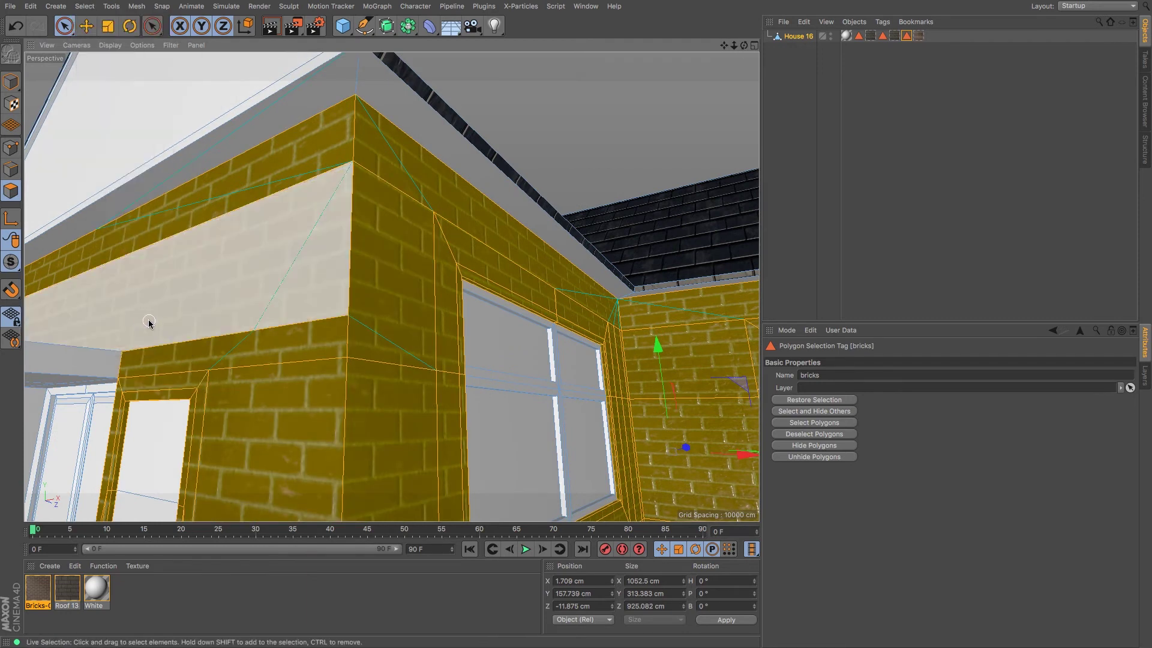
Add all the chimney's polygons to the active brick wall selection.
scroll(386, 387, down, 3)
alt+right_drag(349, 393, 289, 385)
alt+drag(394, 352, 386, 406)
alt+middle_drag(433, 380, 311, 341)
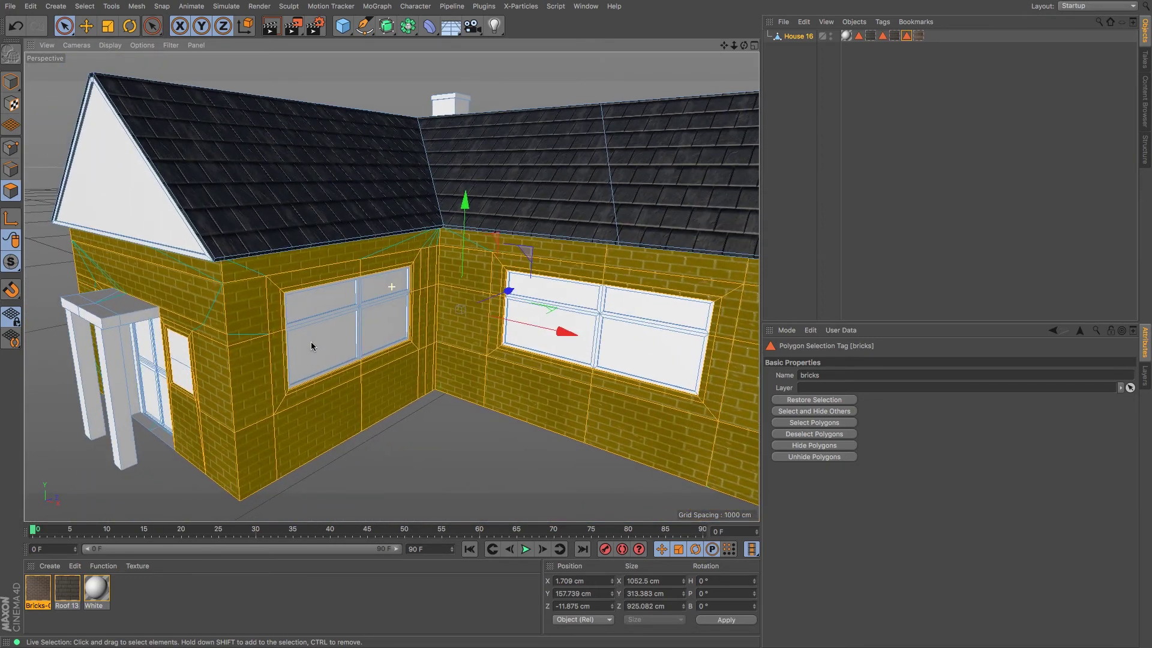
scroll(459, 321, down, 3)
scroll(457, 321, up, 1)
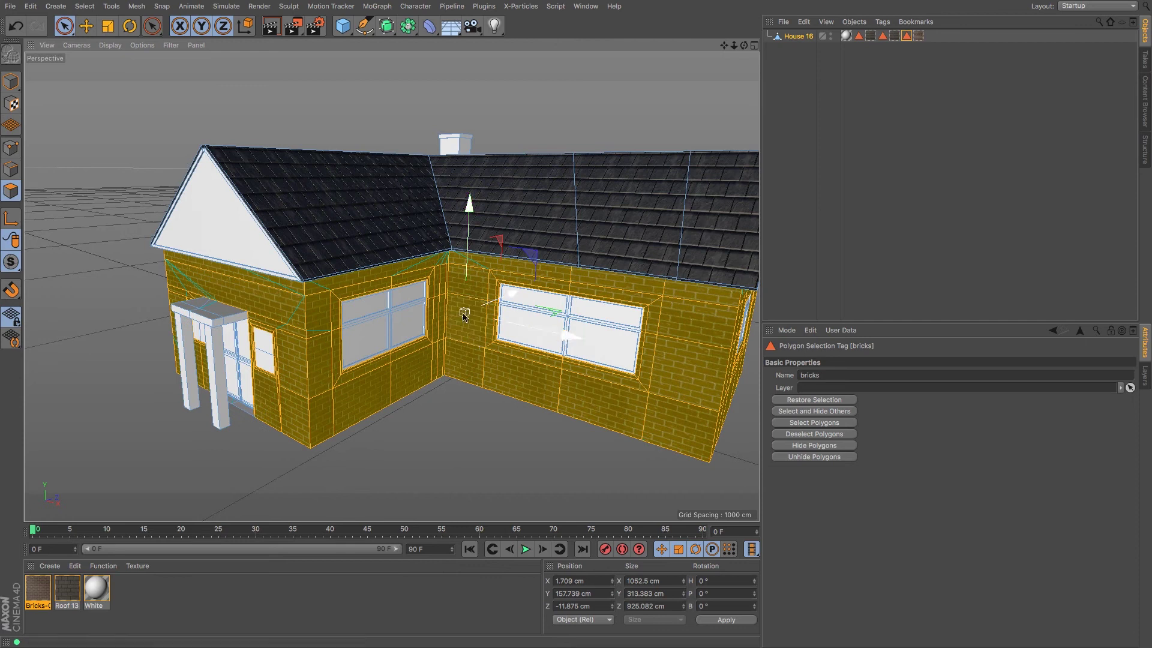
alt+right_drag(465, 137, 608, 118)
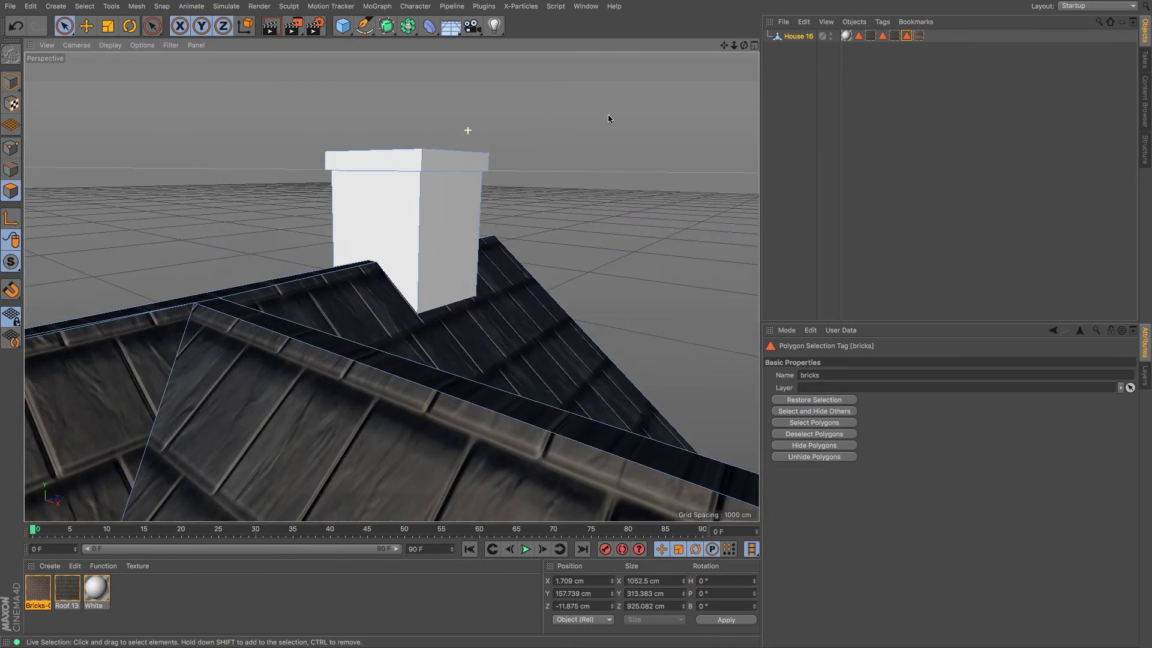
click(433, 174)
alt+drag(452, 152, 442, 200)
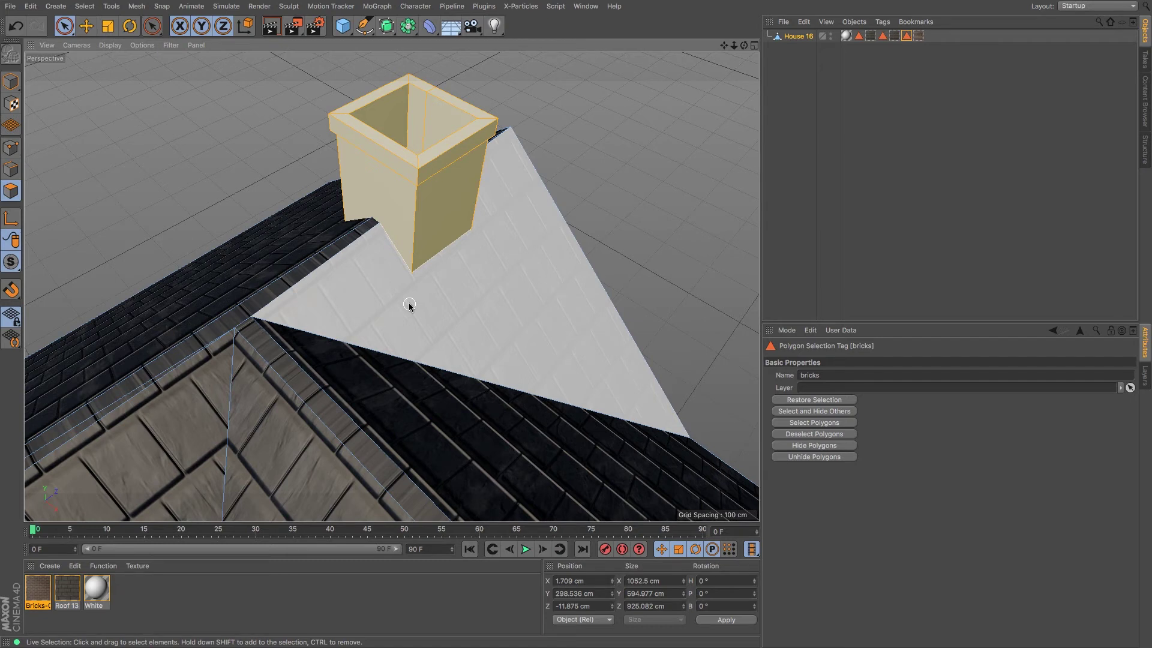
Step back through the earlier camera views until the whole house is in frame.
key(super+shift+z)
key(super+shift+z)
key(super+shift+z)
key(super+shift+z)
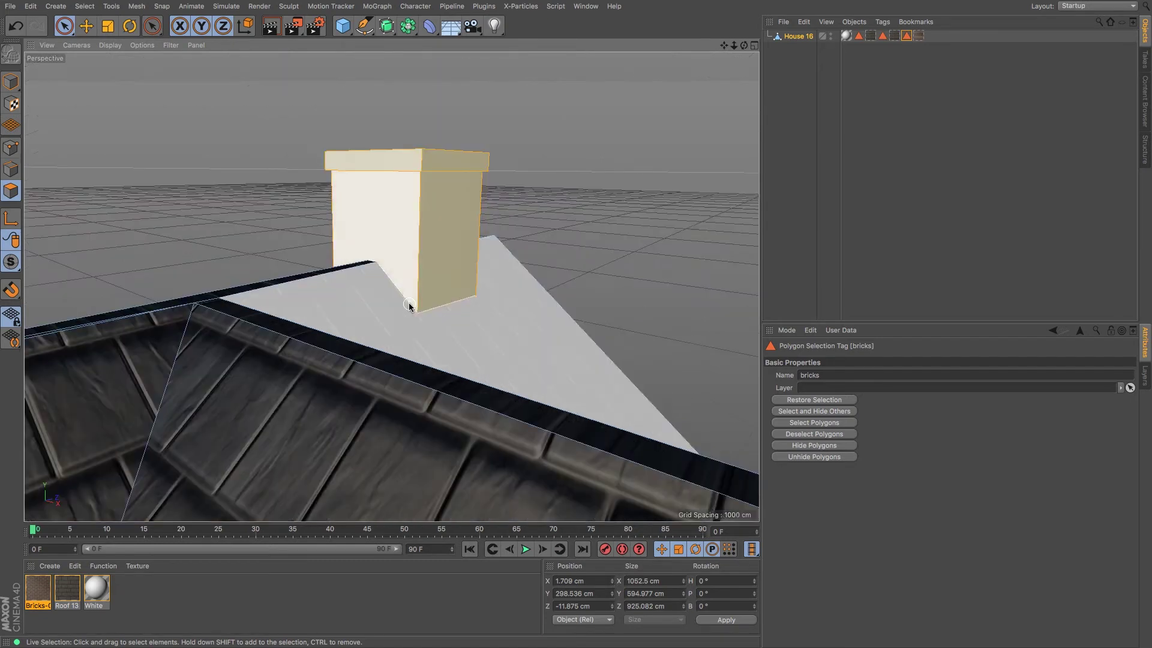
key(super+shift+z)
key(super+shift+z)
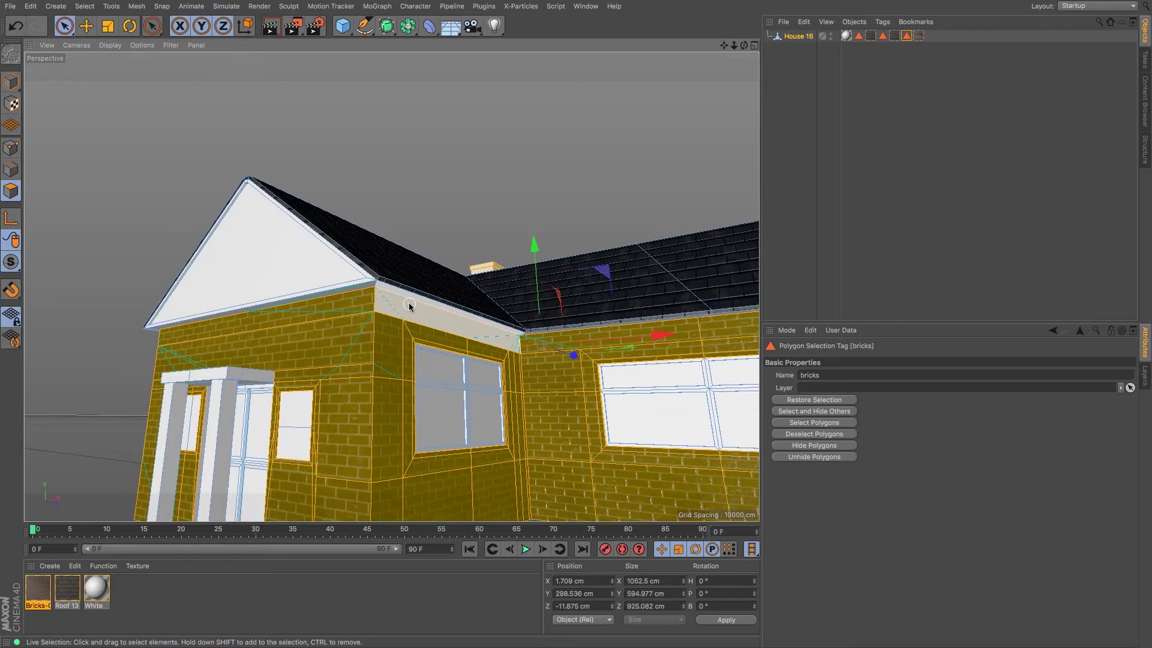
key(super+shift+z)
key(super+shift+z)
key(super+shift+z)
key(super+shift+z)
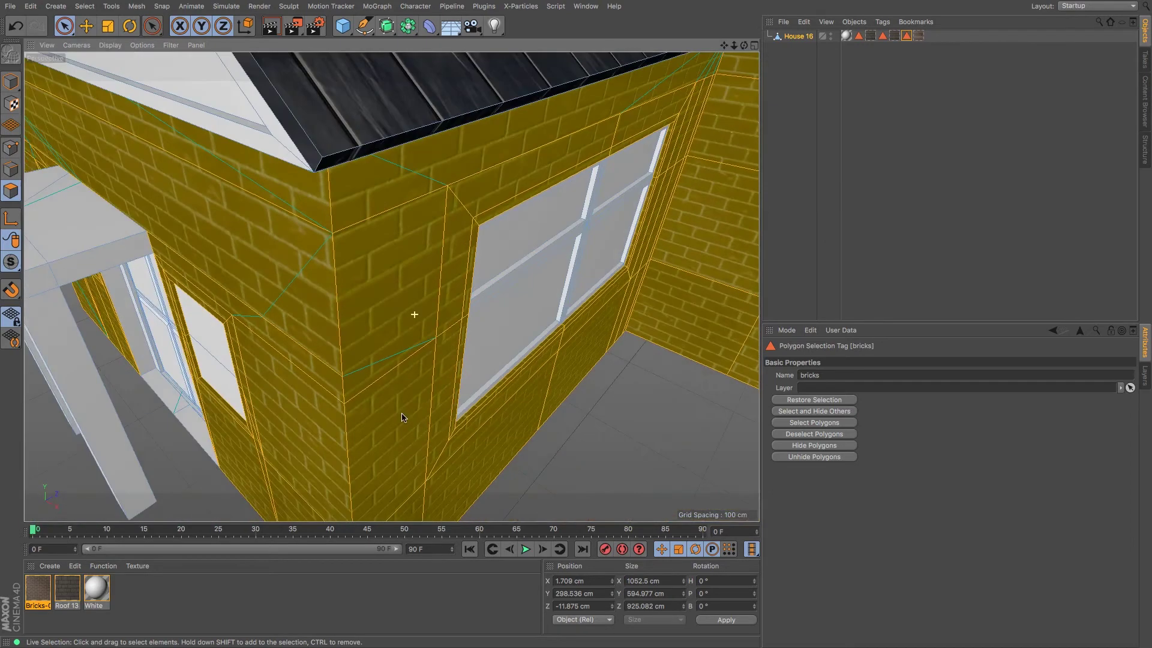
key(super+shift+z)
key(super+shift+z)
key(super+shift+z)
key(super+shift+z)
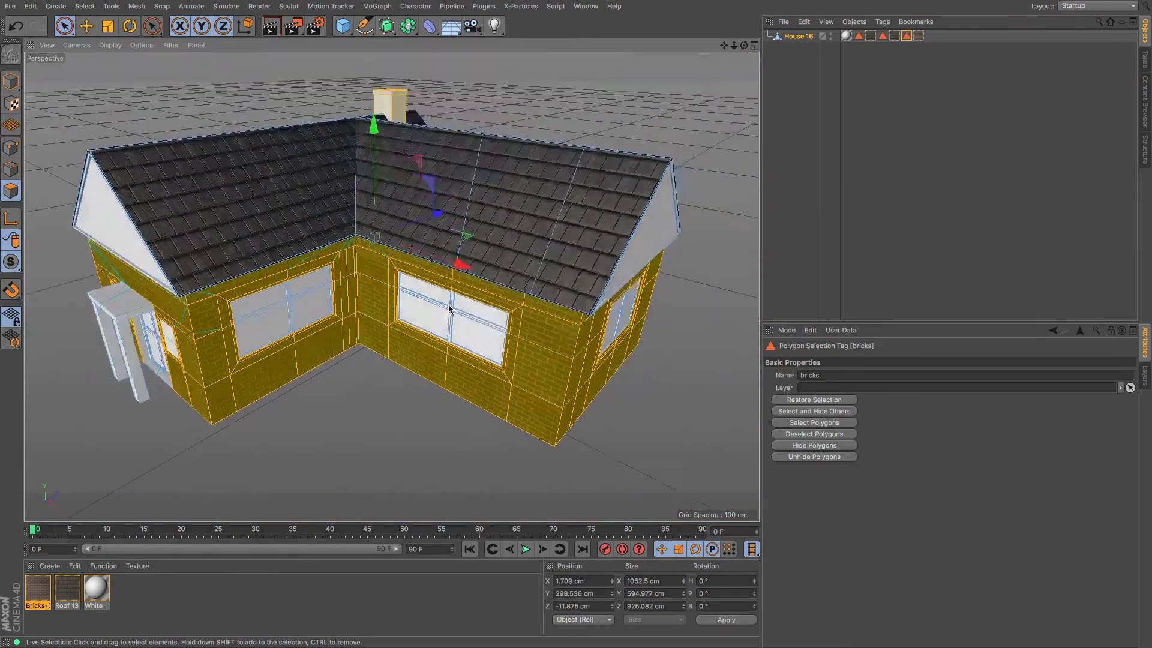
key(super+shift+z)
key(super+shift+z)
key(super+shift+z)
key(super+shift+z)
key(super+shift+z)
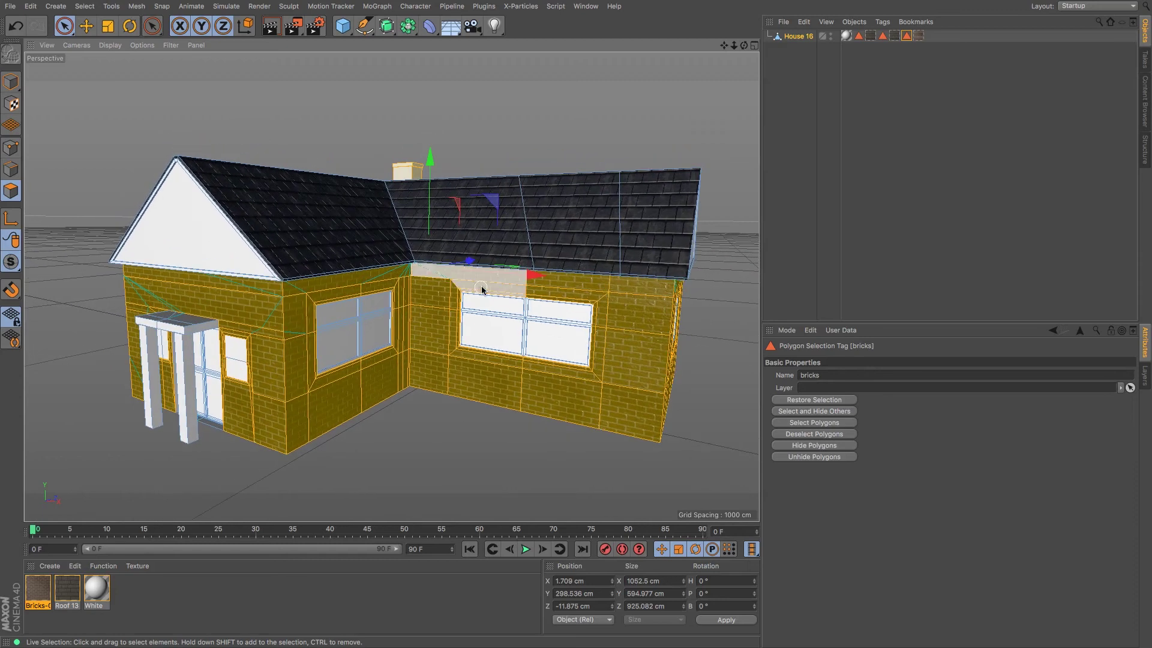
key(super+shift+z)
key(super+shift+z)
key(super+shift+z)
key(super+shift+z)
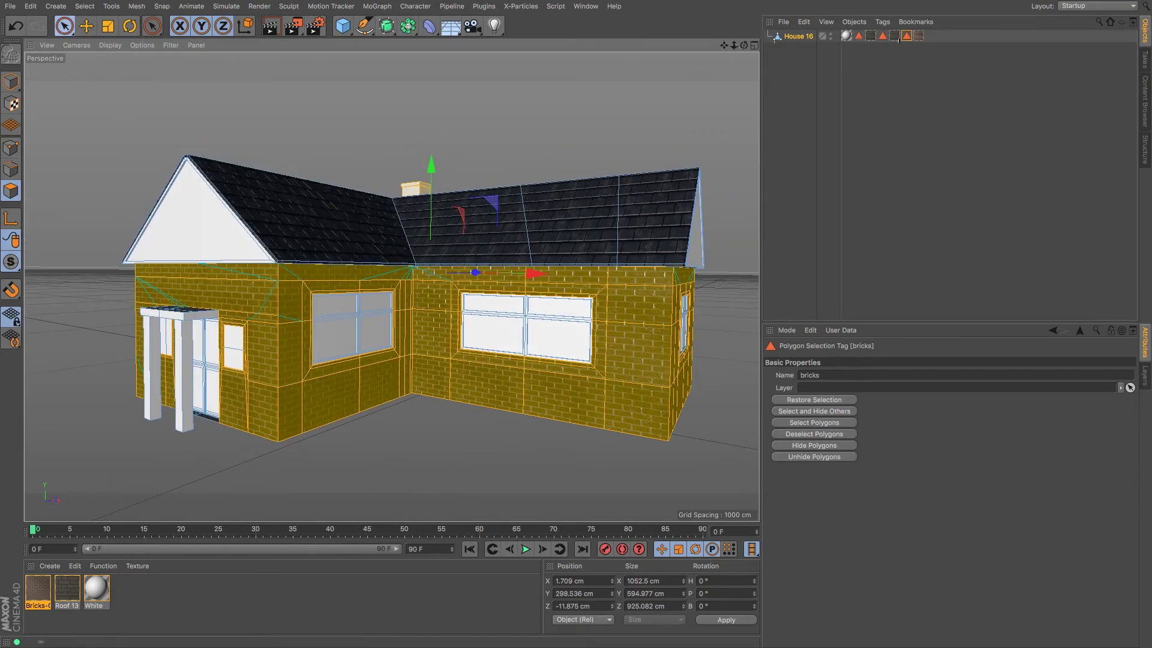
Start a new polygon selection with the four glass panes of the side wing's window.
click(918, 35)
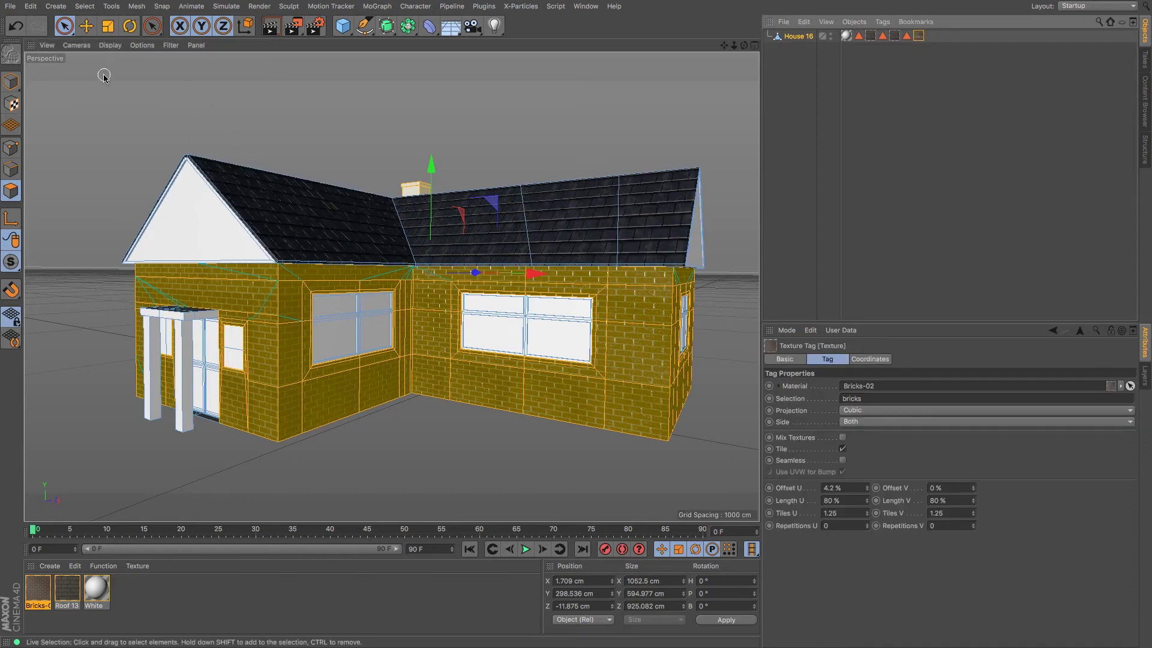
click(335, 336)
shift+click(380, 318)
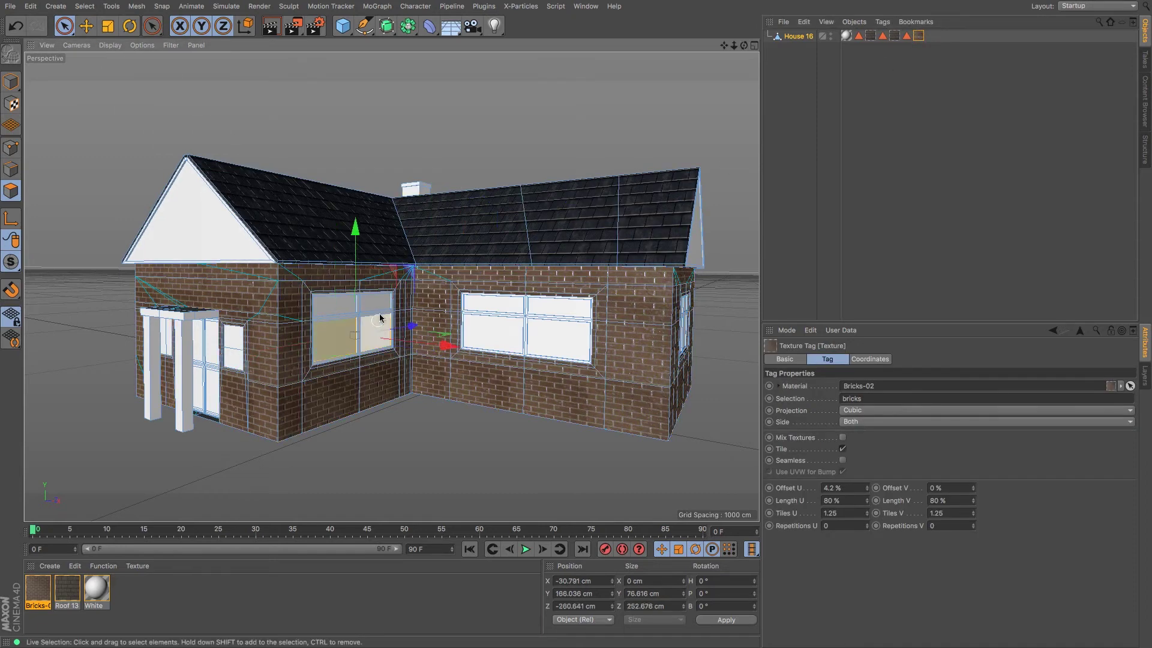
shift+click(376, 304)
shift+click(330, 306)
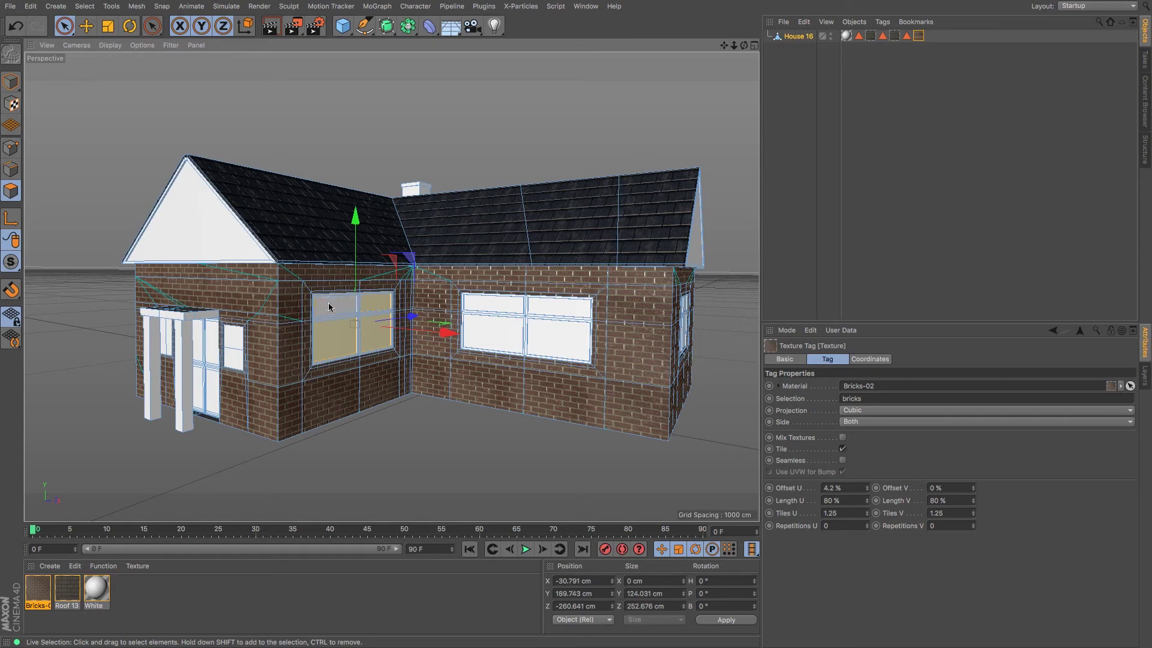
Add the four glass panes of the main wing's large front window to the selection.
shift+click(491, 334)
shift+click(563, 337)
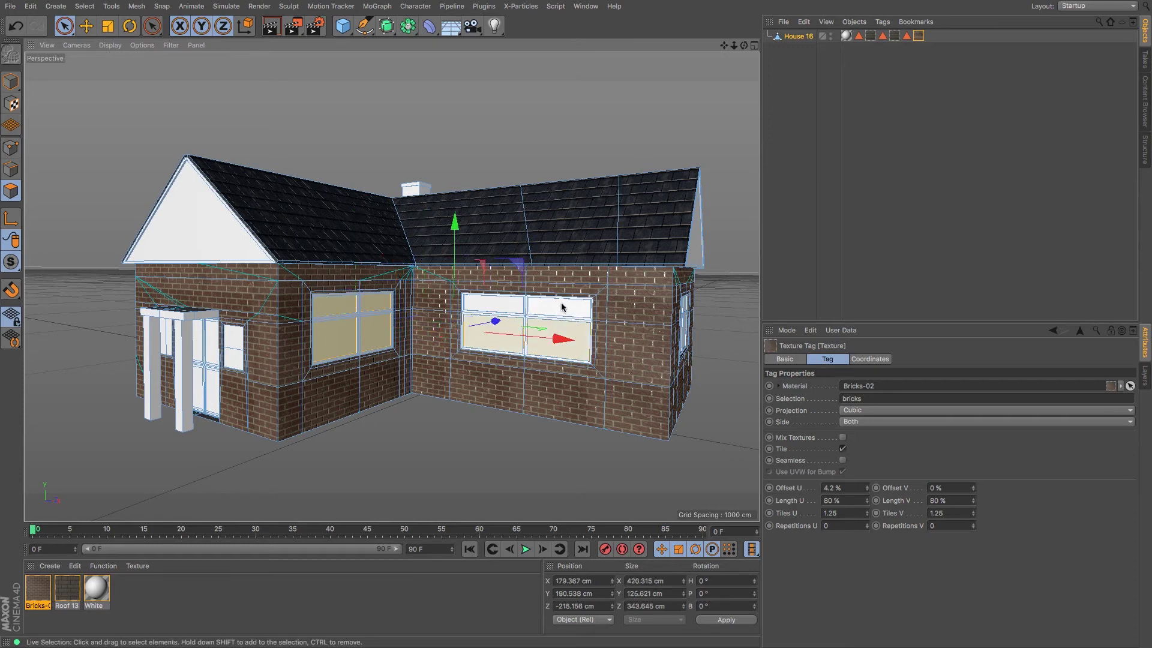
key(s)
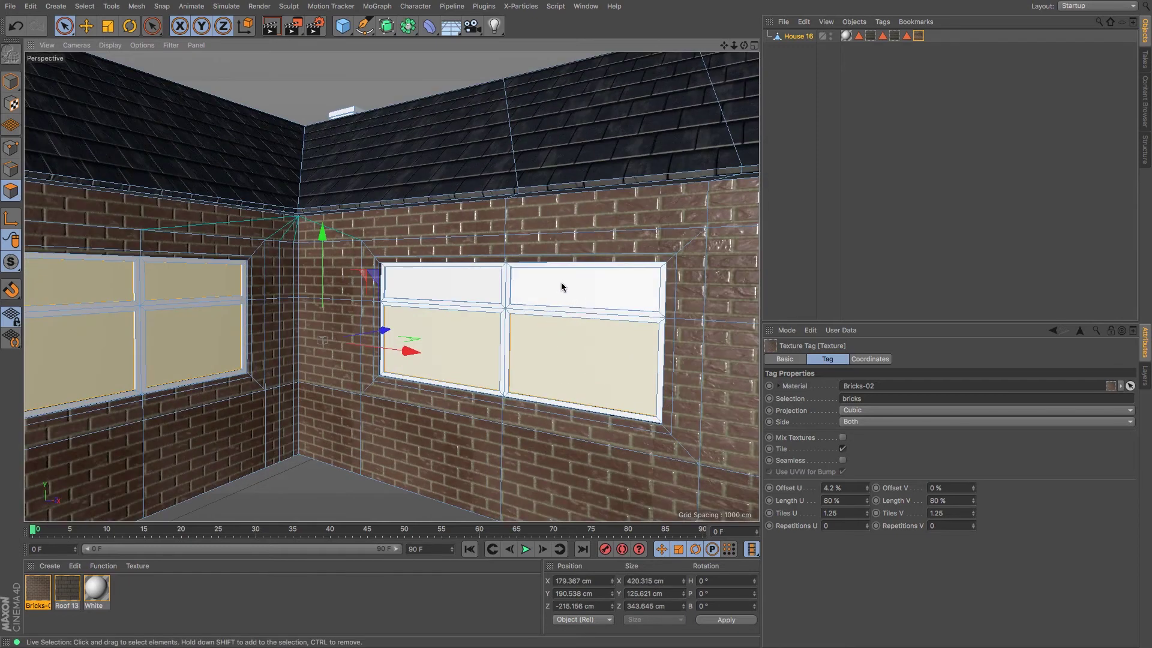
shift+click(473, 290)
Add the panes of the two small windows on either side of the front door to the selection.
alt+middle_drag(90, 330, 489, 309)
shift+click(295, 363)
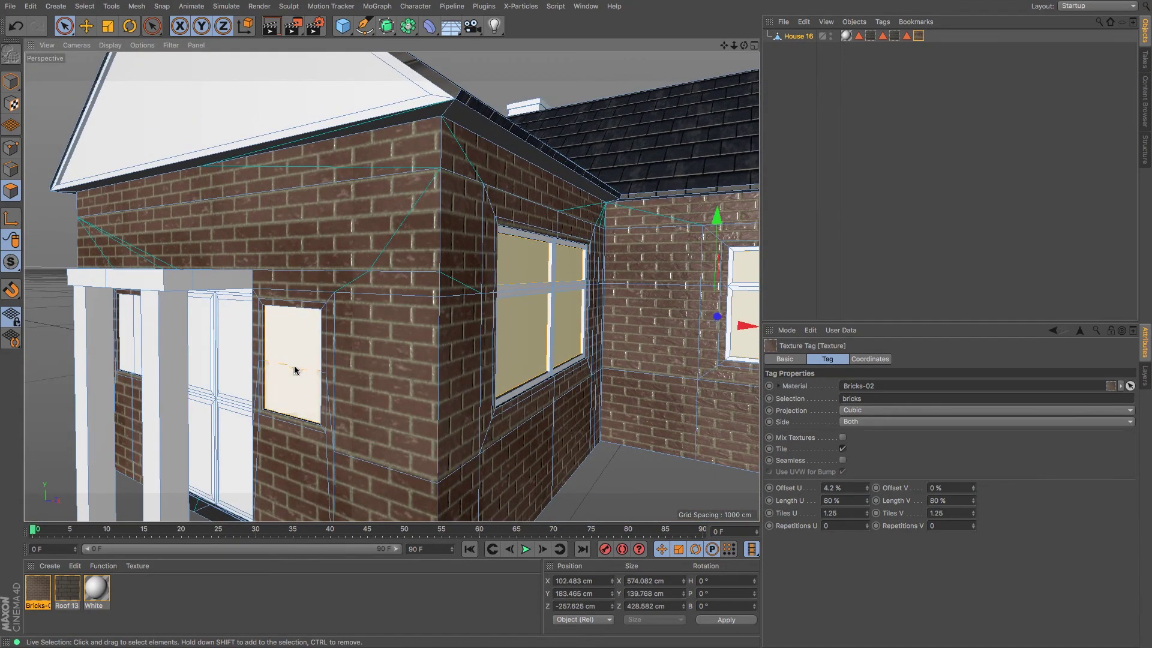
alt+drag(295, 368, 481, 359)
alt+middle_drag(481, 359, 675, 358)
alt+drag(632, 351, 674, 343)
shift+click(371, 334)
mouse_move(458, 346)
alt+right_down()
mouse_move(344, 335)
mouse_move(448, 333)
alt+right_up()
alt+drag(448, 334, 490, 334)
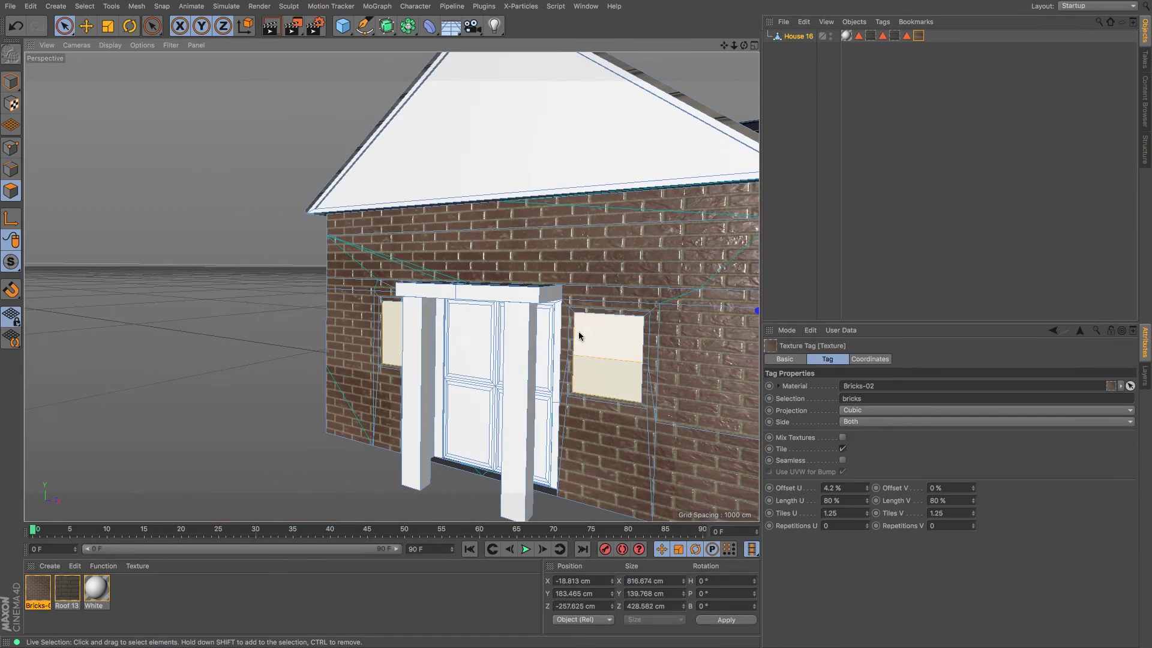
Add the four glass panes of the window in the main wing's gable end to the selection.
alt+middle_drag(579, 336, 216, 344)
alt+drag(547, 331, 519, 326)
alt+drag(590, 325, 357, 359)
shift+click(534, 298)
shift+click(527, 346)
shift+click(562, 339)
shift+click(565, 292)
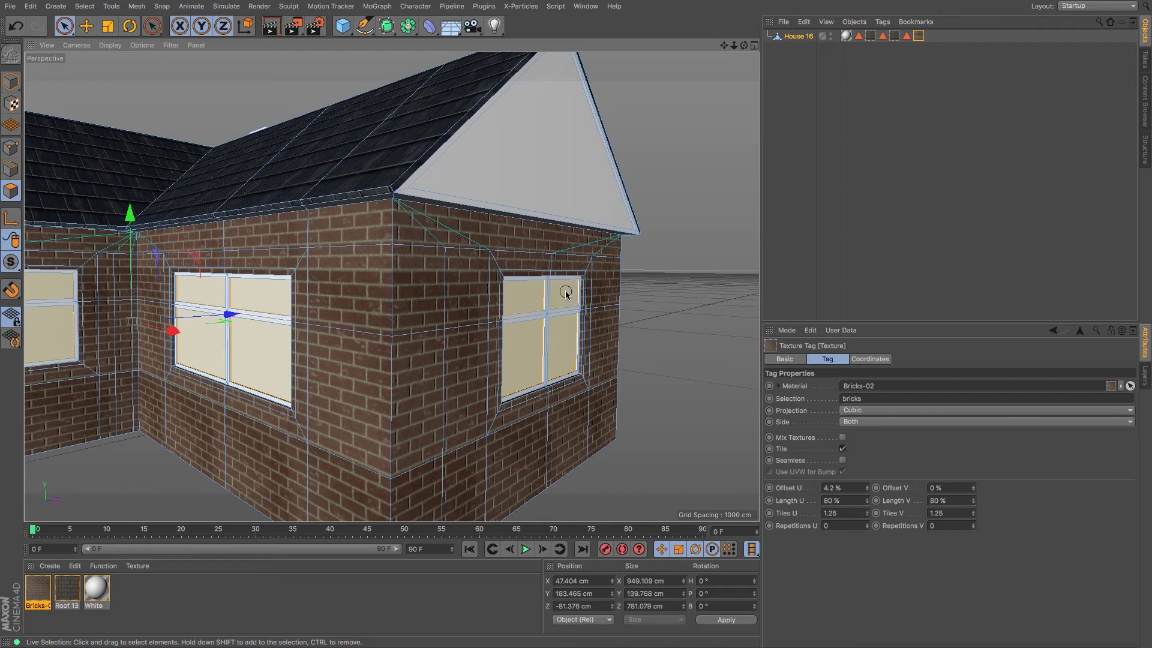
Store the selected window panes as a polygon selection and name it glass.
click(88, 6)
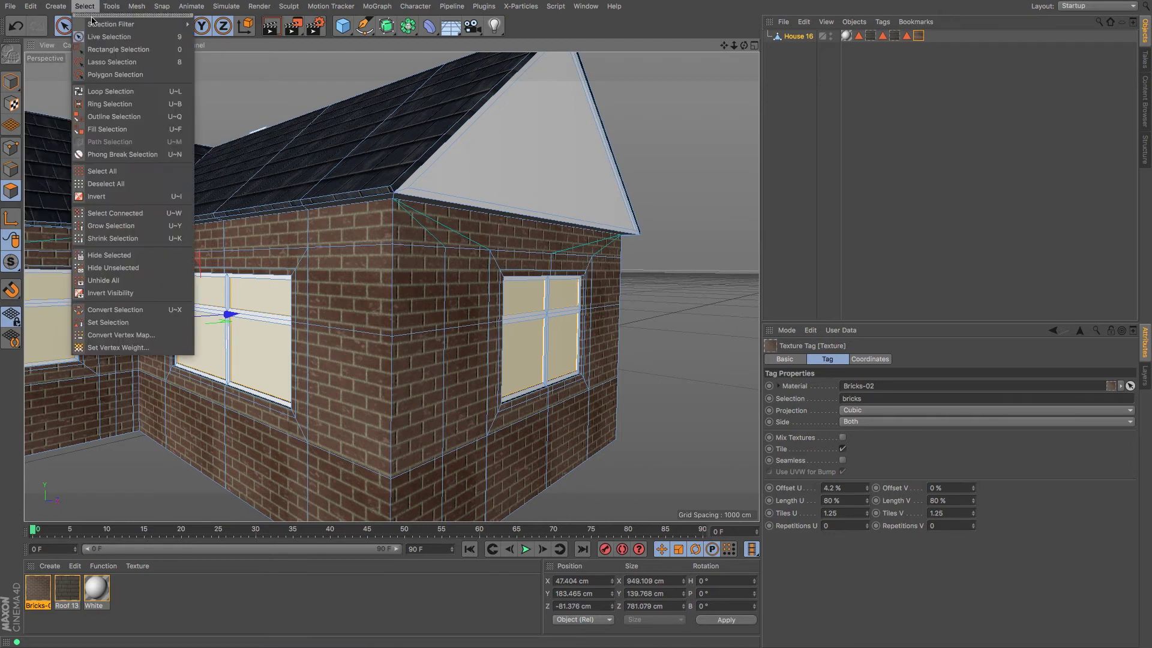
click(108, 322)
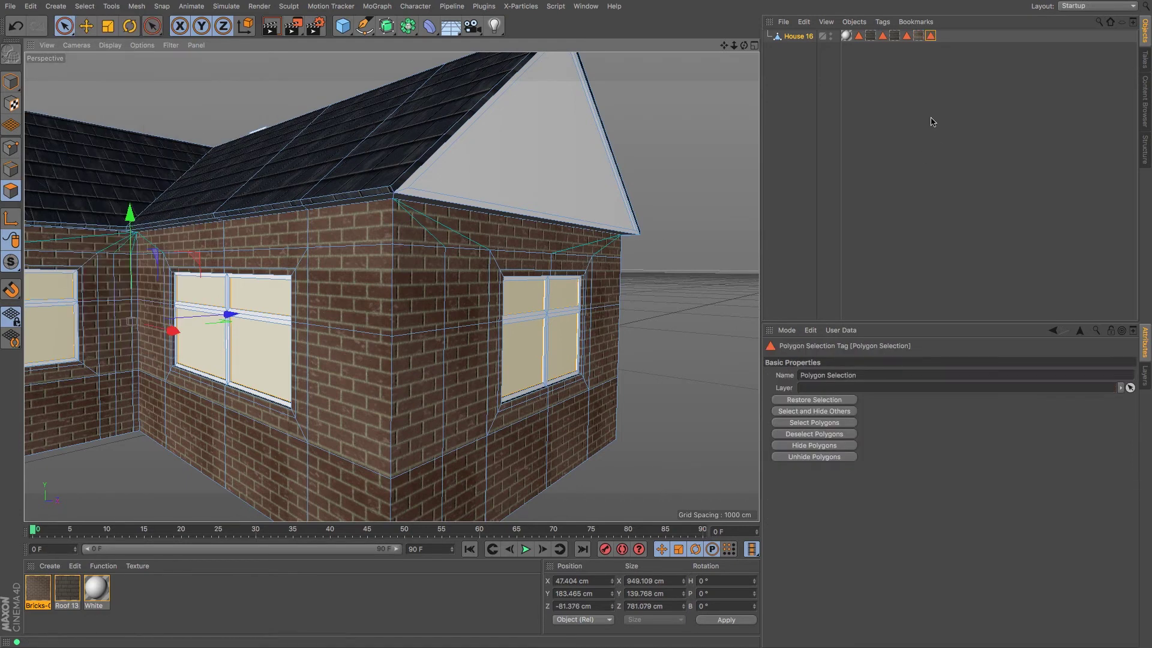
click(934, 52)
click(931, 37)
click(875, 377)
text(c)
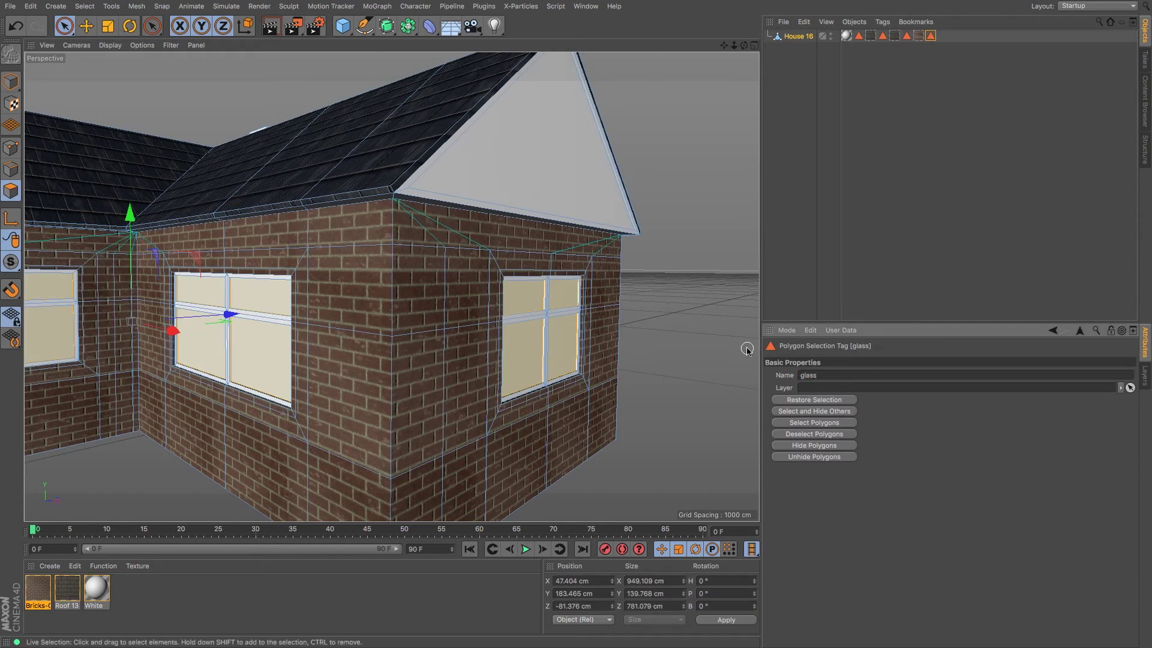
Apply the Glass - Simple preset material from the content library to the selected window panes.
click(1144, 120)
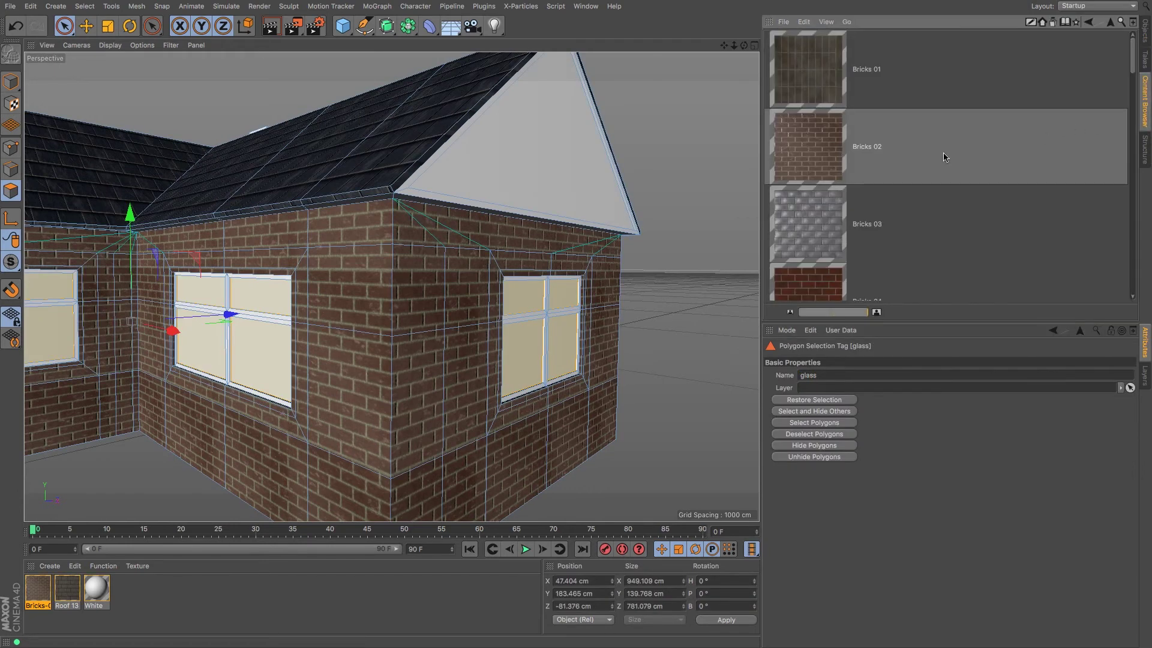
click(1111, 24)
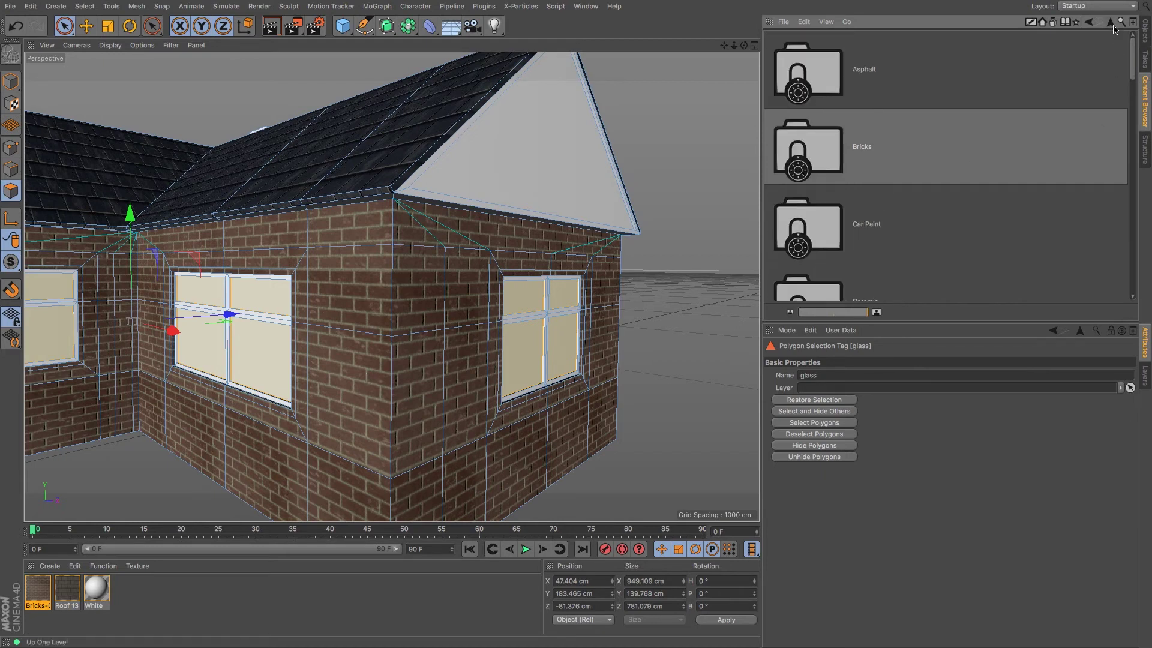
mouse_move(1129, 56)
mouse_down()
mouse_move(1131, 231)
mouse_move(1137, 114)
mouse_up()
double_click(827, 190)
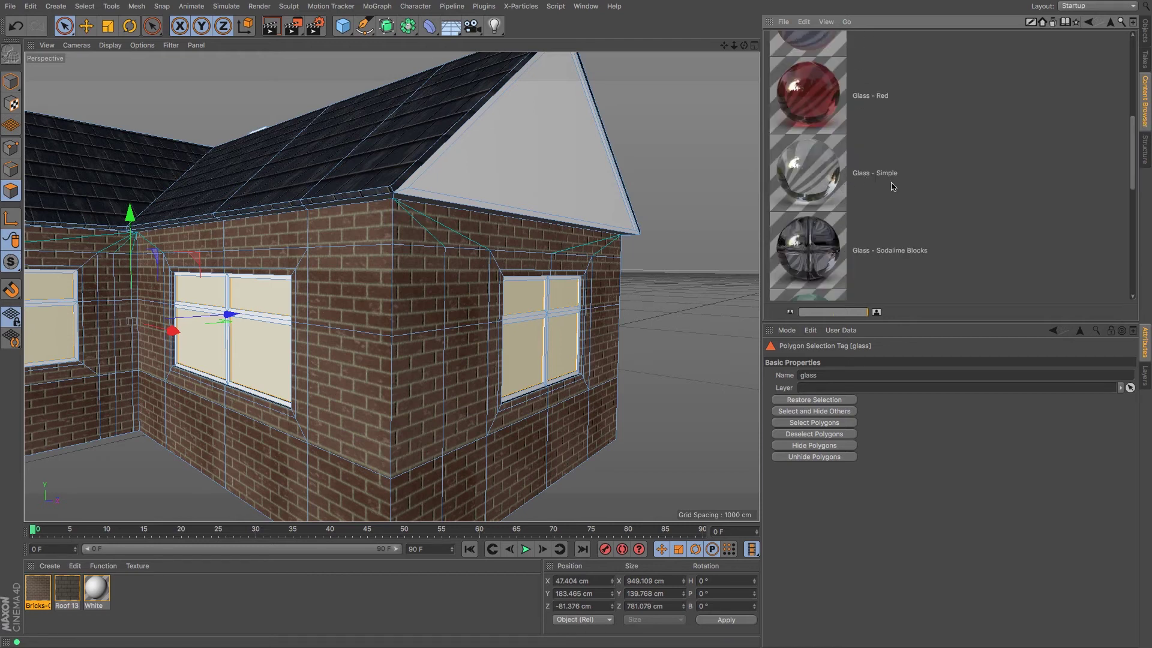
drag(1134, 162, 1129, 185)
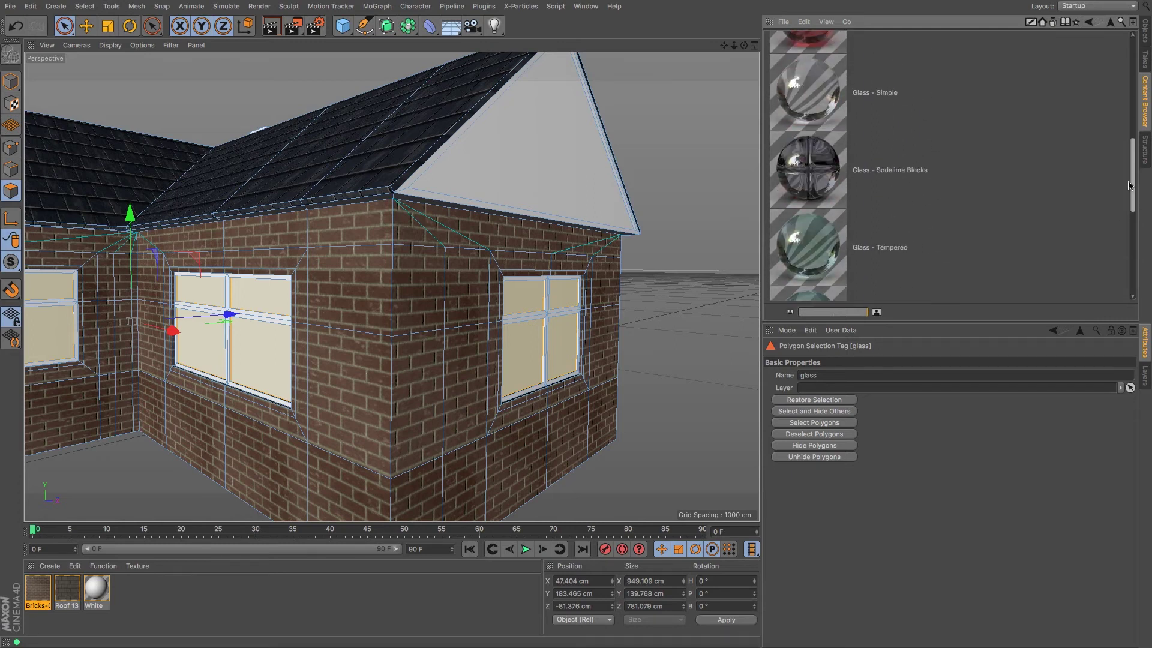
drag(814, 93, 480, 341)
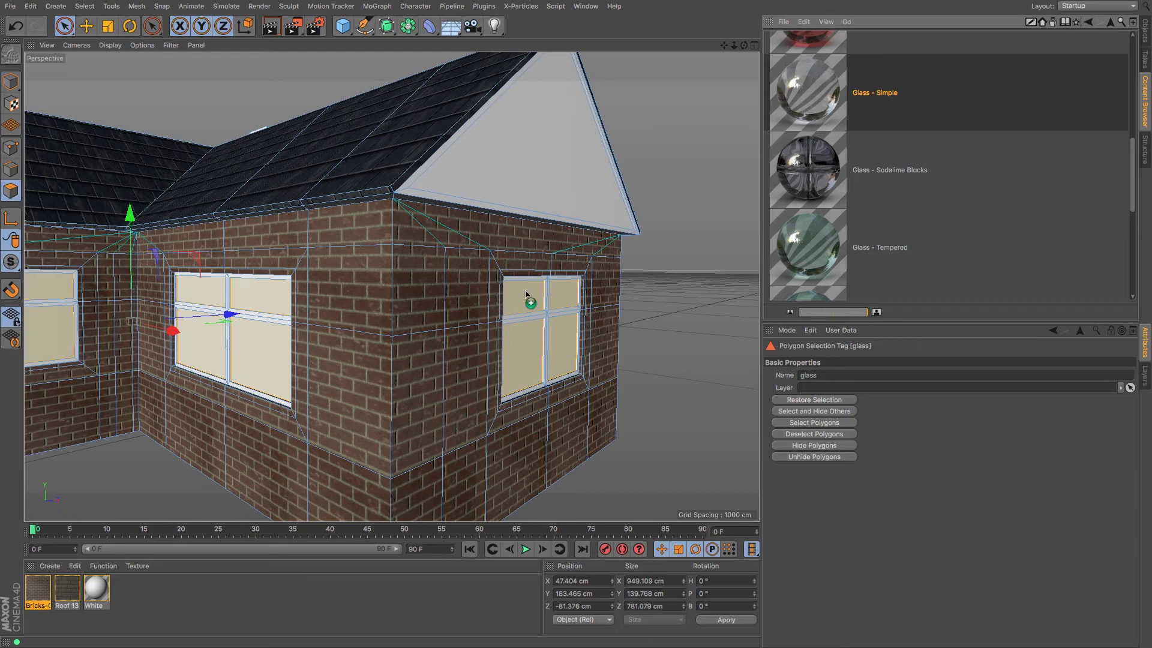
drag(526, 294, 526, 296)
alt+right_drag(241, 314, 221, 339)
alt+drag(221, 340, 473, 364)
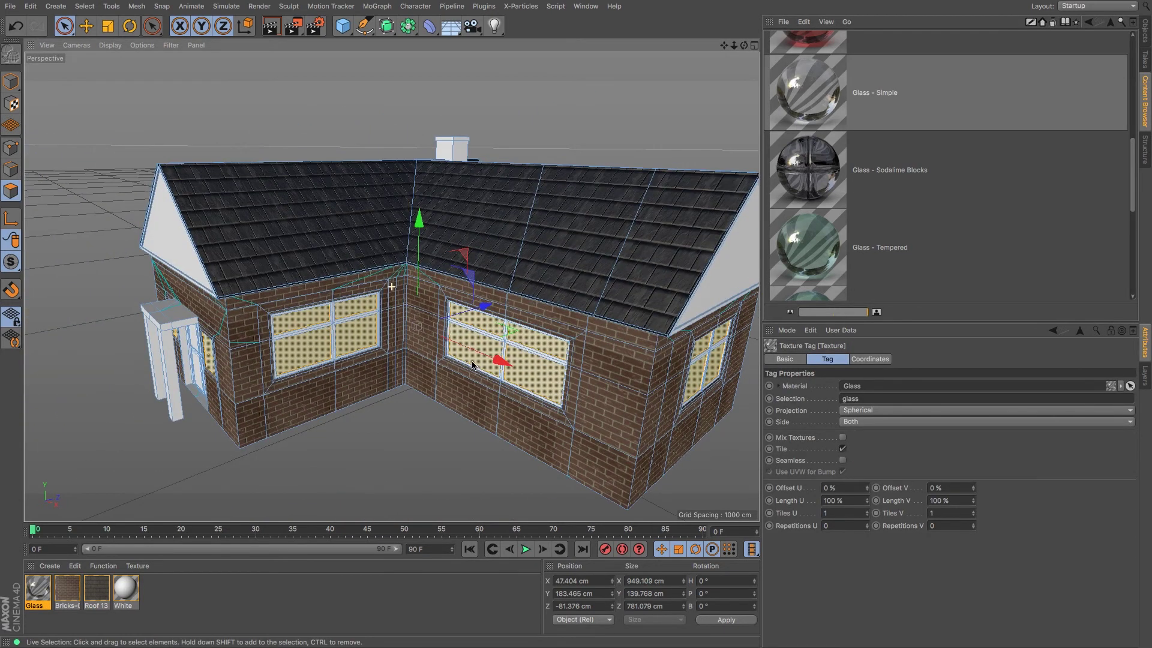
Restore the bricks selection, add all the chimney's polygons to it and update the stored bricks selection.
click(1145, 35)
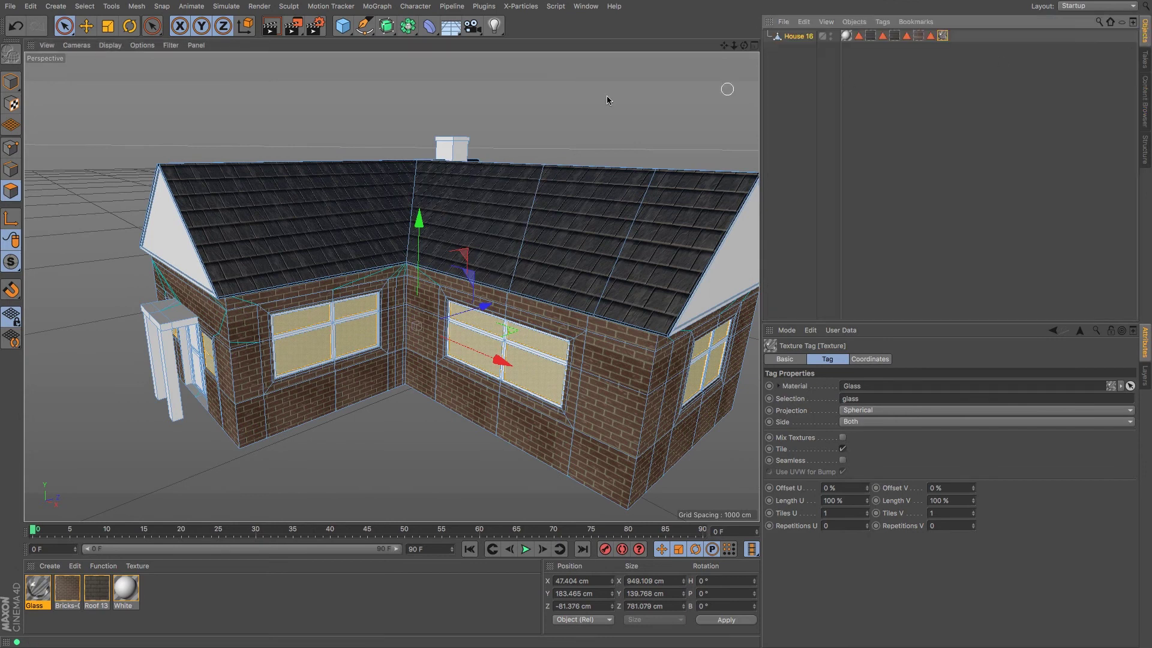
click(929, 36)
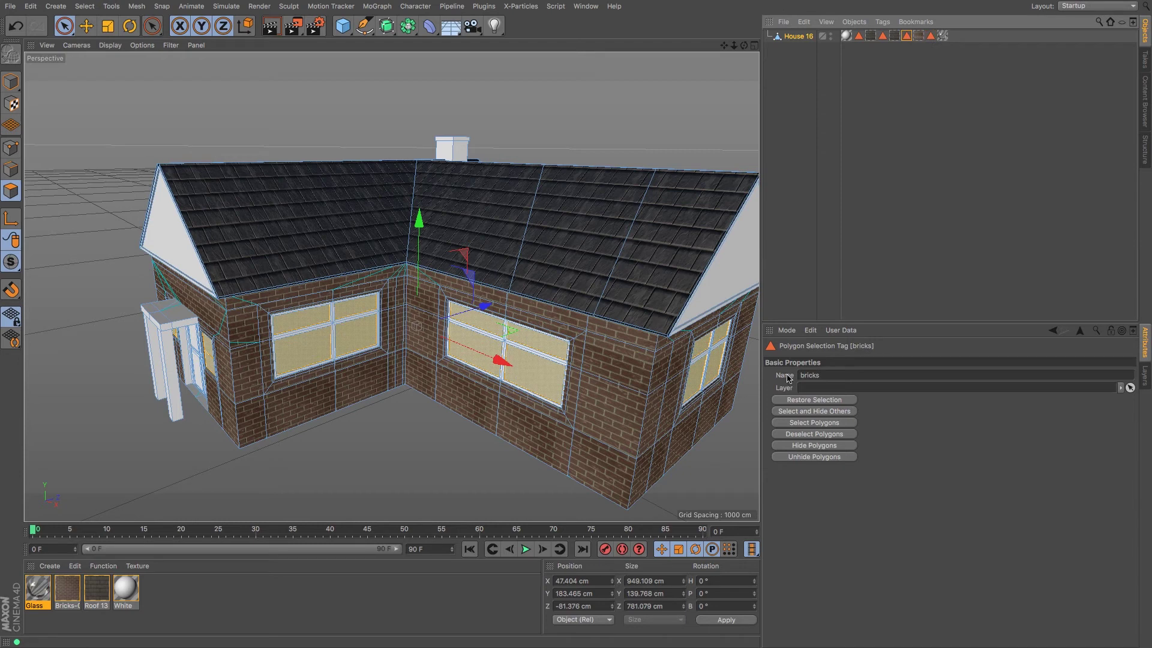
click(807, 399)
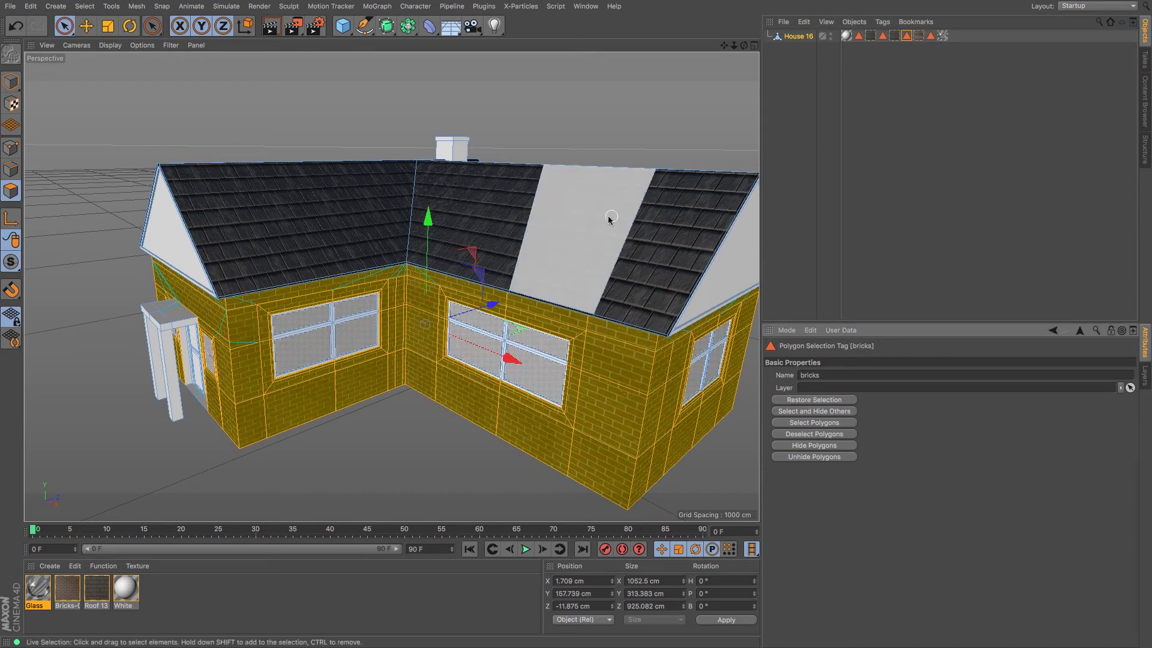
scroll(384, 92, up, 6)
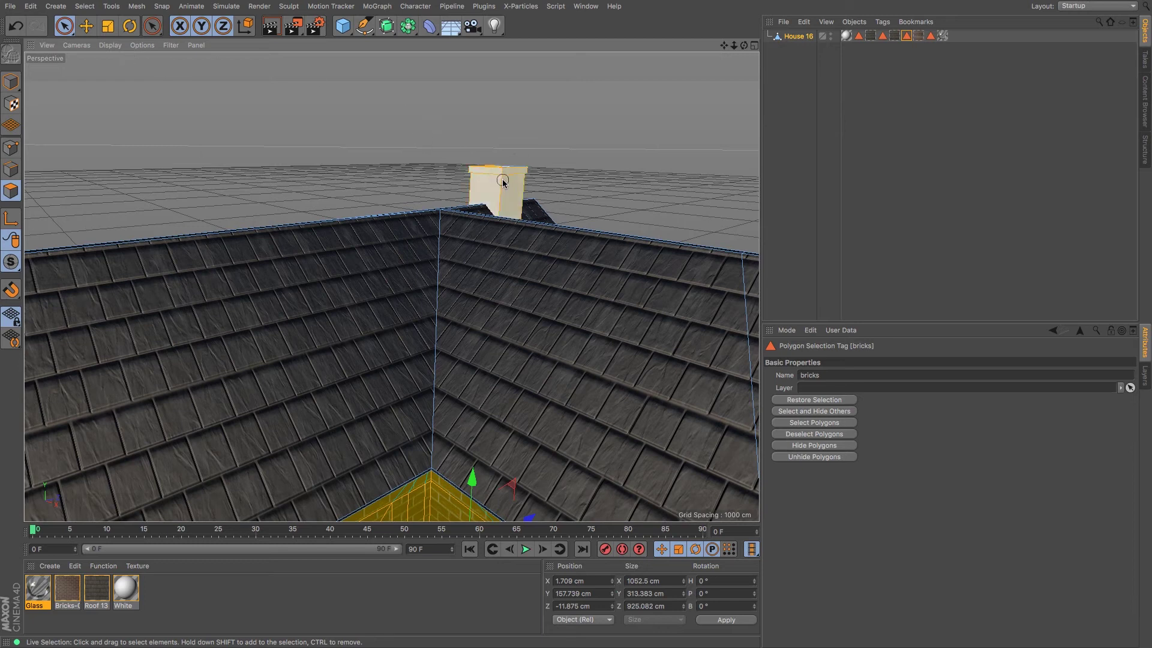
shift+click(519, 164)
alt+drag(521, 162, 498, 164)
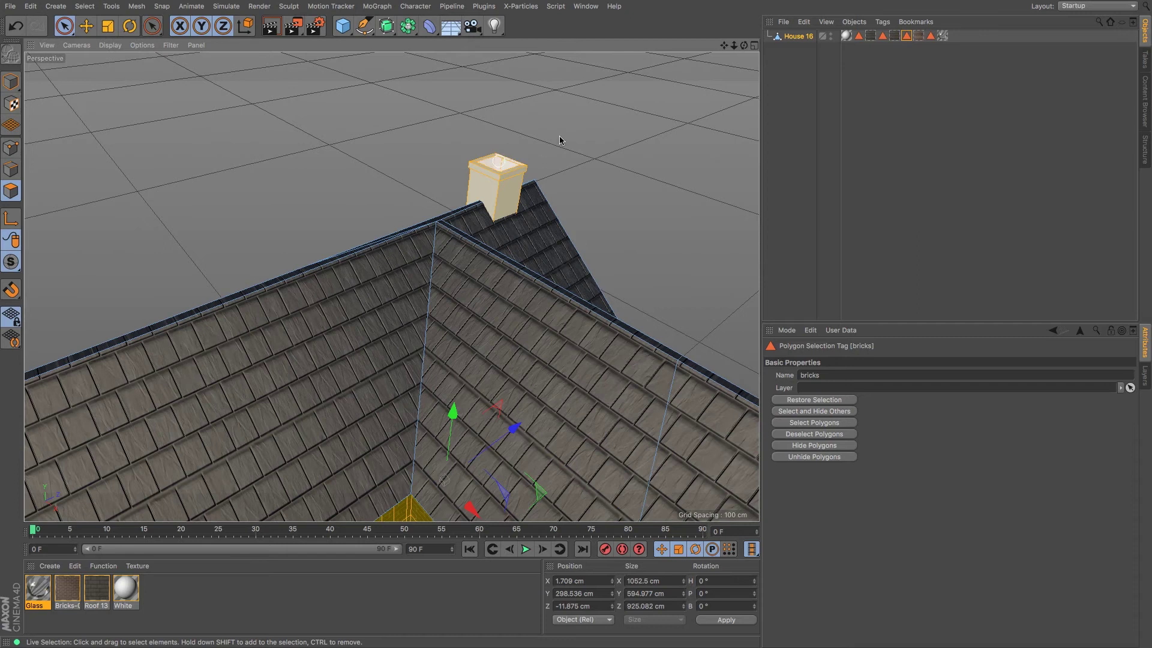
click(88, 10)
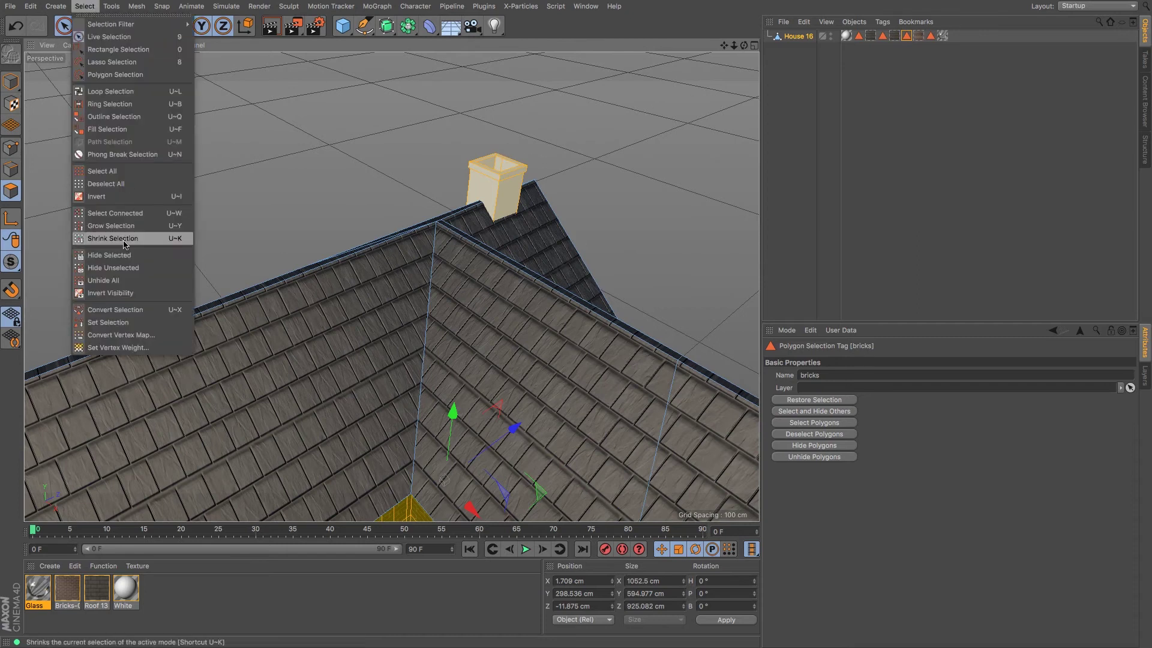
click(126, 311)
Render a viewport preview of the whole house to check the roof, brick and glass materials.
alt+drag(346, 263, 414, 239)
alt+right_drag(421, 241, 362, 260)
alt+drag(362, 259, 280, 150)
key(ctrl+r)
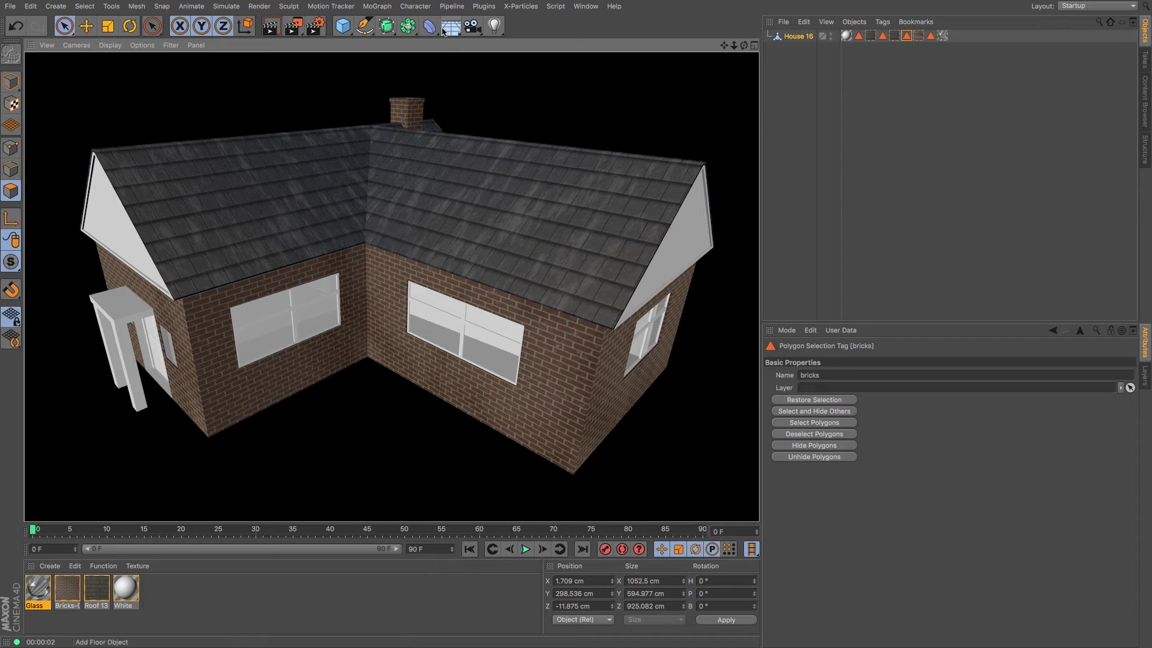
Add a Floor object beneath the house.
drag(454, 32, 473, 47)
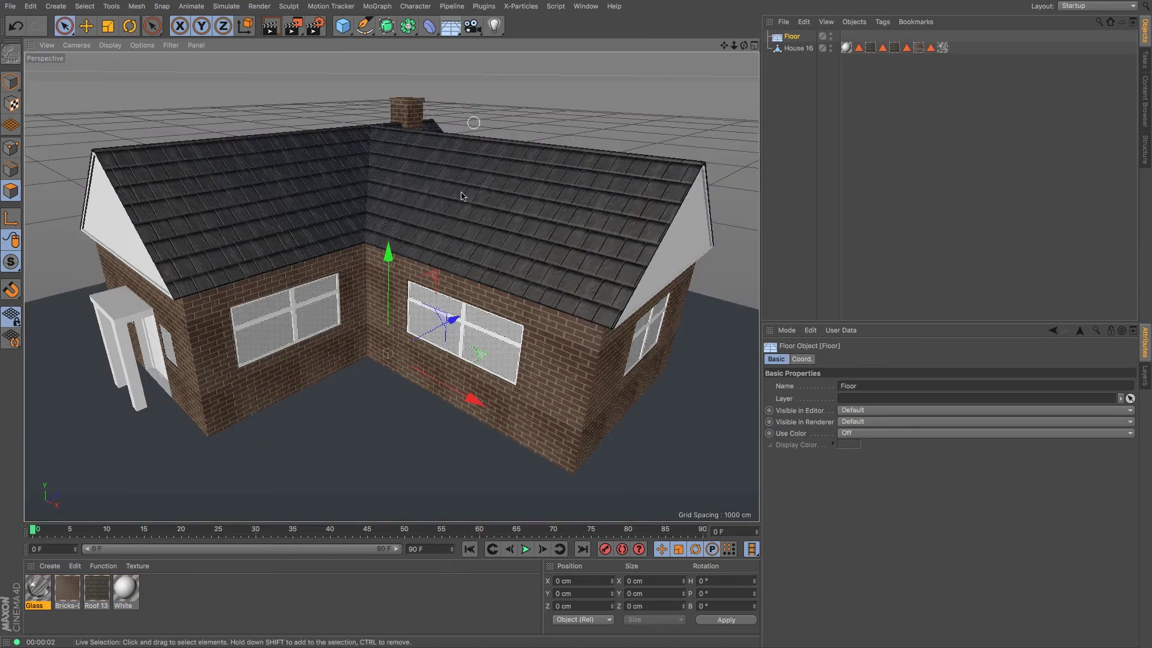
Apply the White material to the floor and render a viewport preview.
drag(126, 590, 290, 474)
key(ctrl+r)
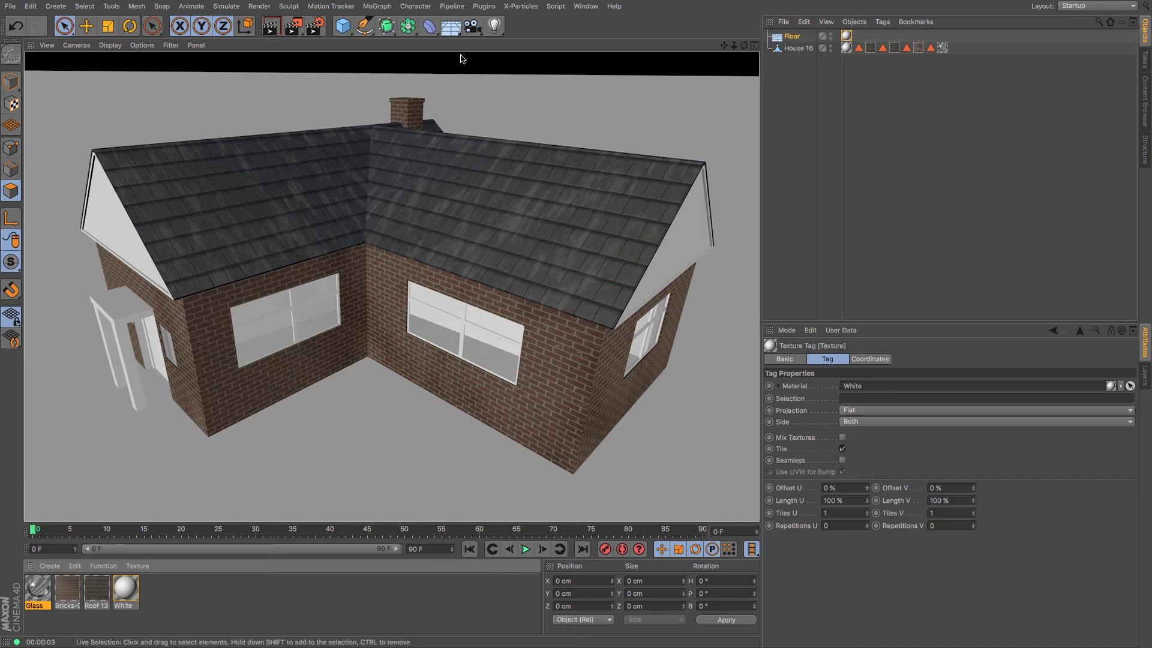
Add a Physical Sky to the scene and render a viewport preview of the whole house from a lower angle.
click(450, 27)
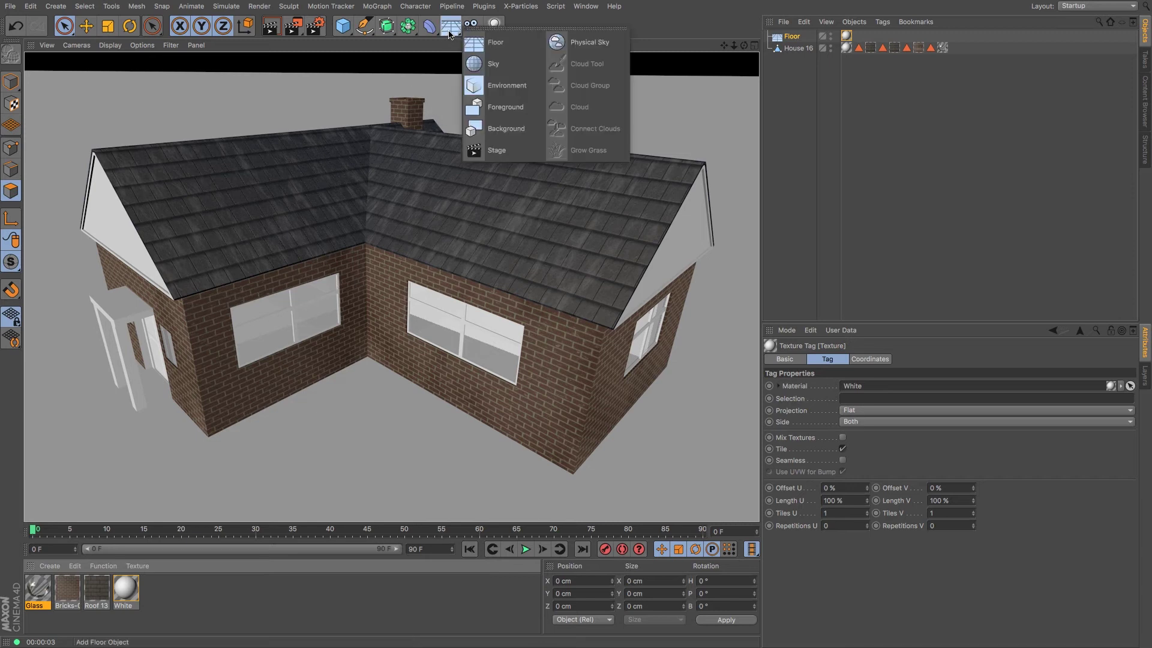
click(578, 42)
alt+drag(524, 193, 508, 191)
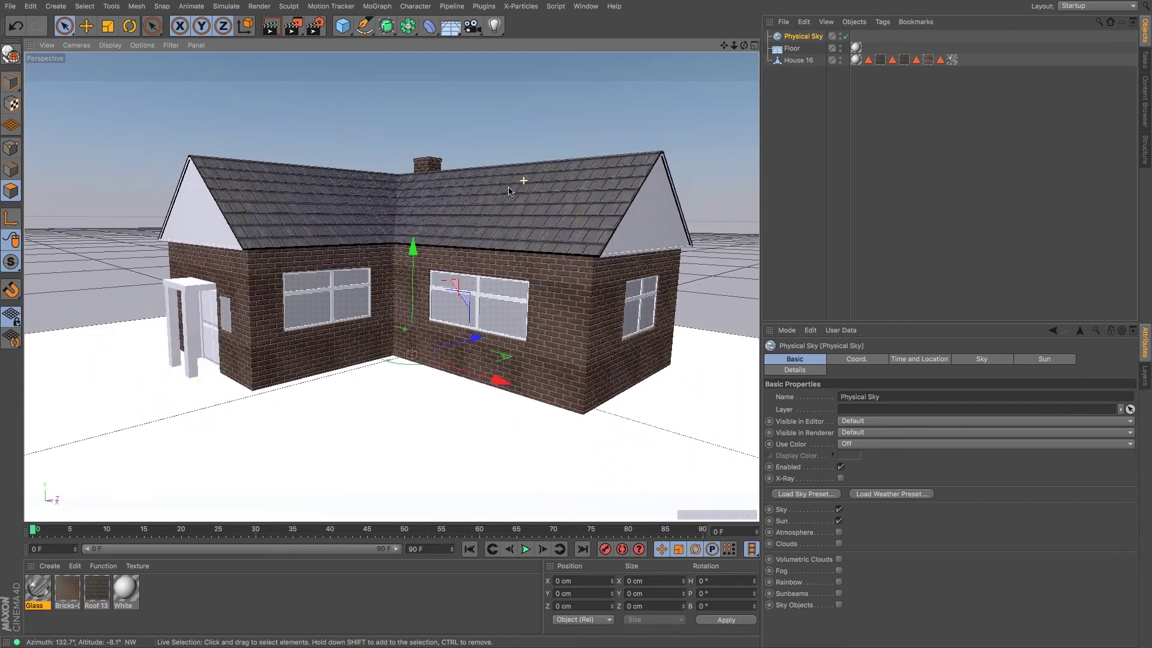
alt+right_drag(508, 187, 496, 202)
alt+middle_drag(496, 203, 485, 250)
click(270, 26)
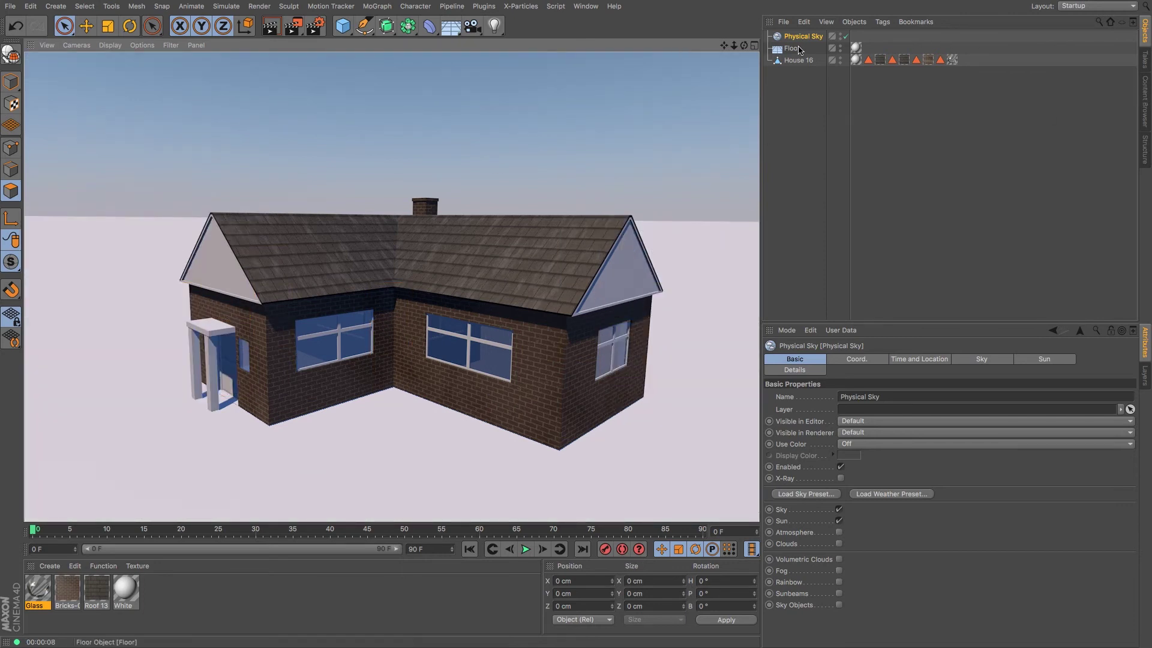
Set the Physical Sky's sun intensity to 150% and rotate the sky horizontally around the house.
click(780, 37)
click(916, 358)
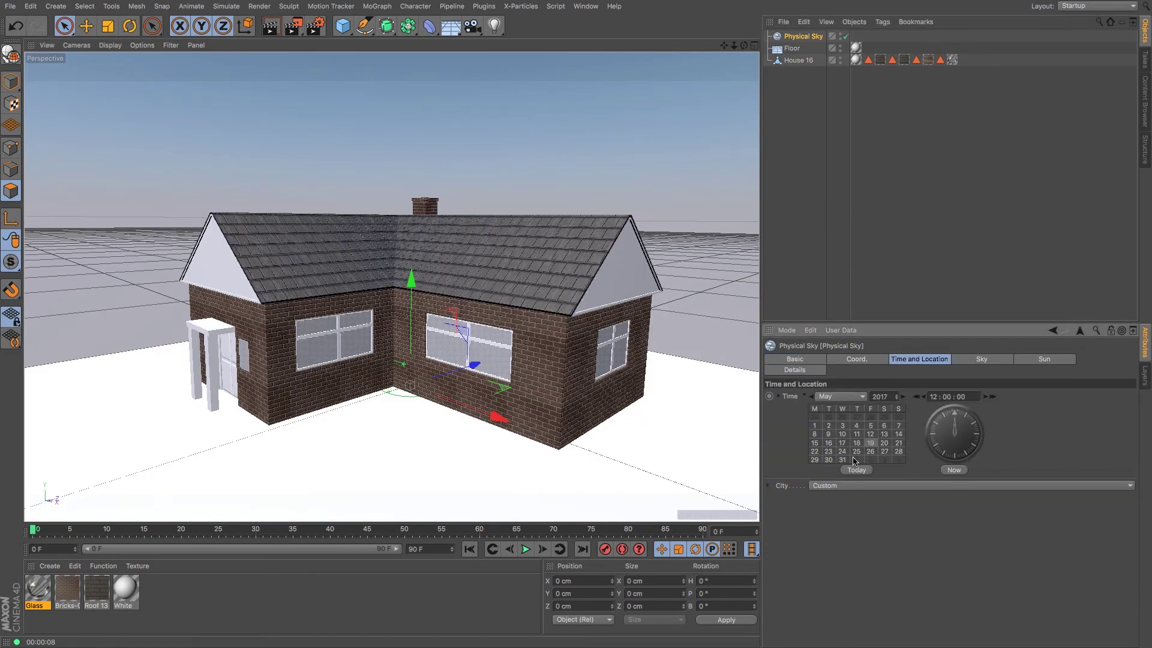
click(1034, 362)
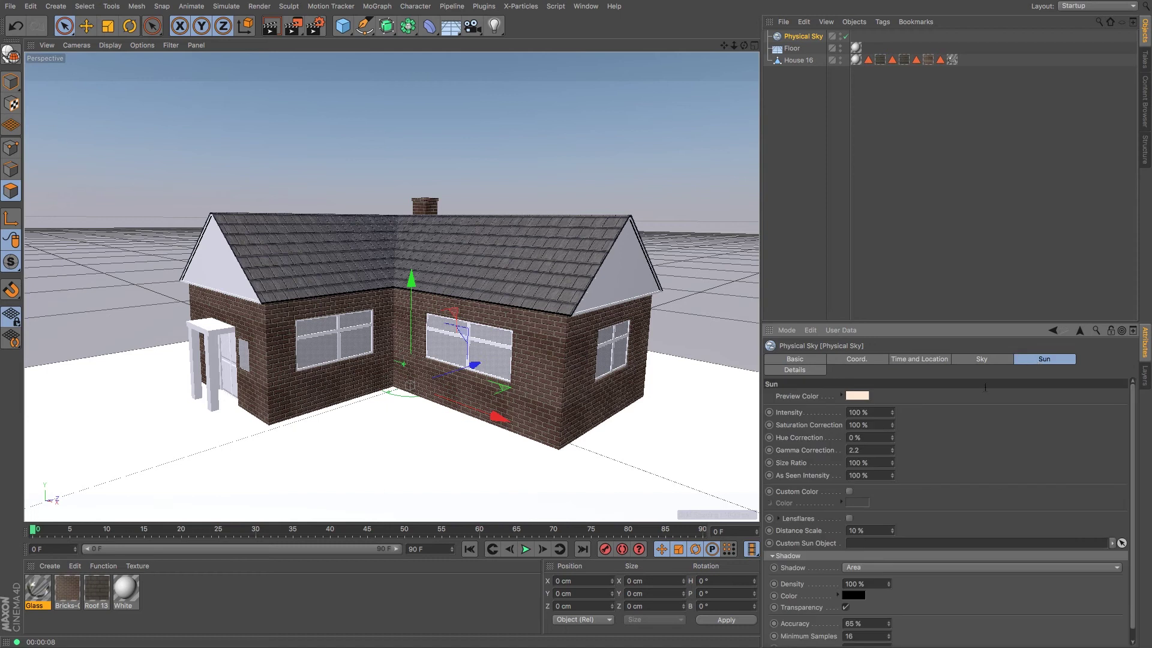
text(150)
key(Return)
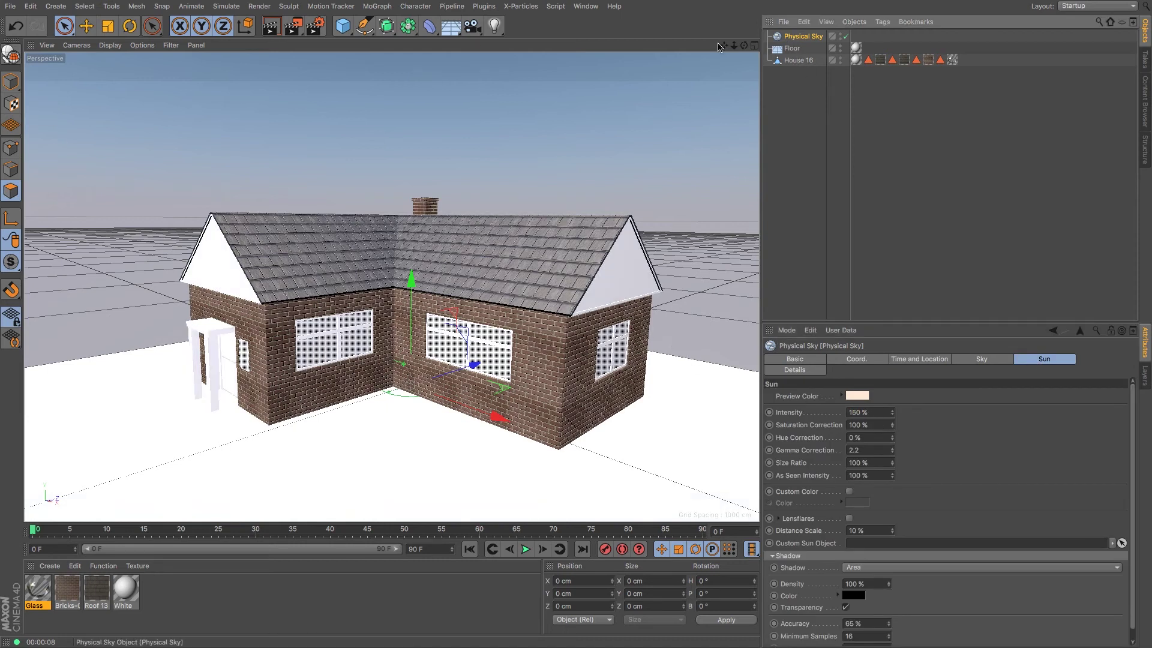
click(130, 25)
drag(375, 413, 423, 401)
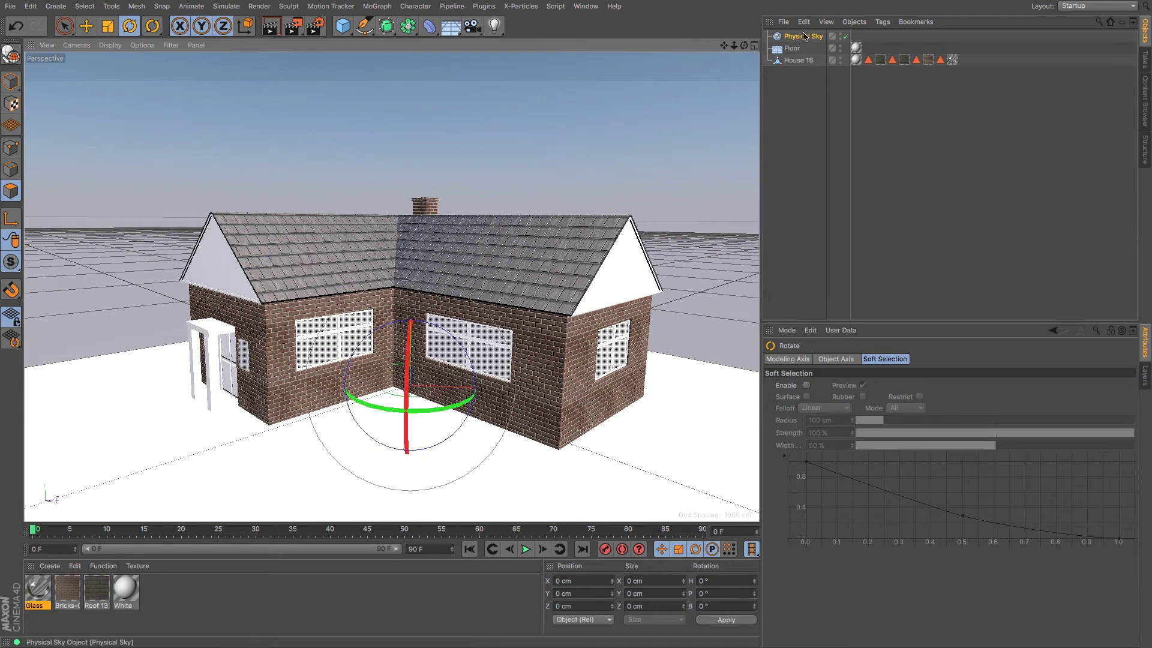
Load the last weather preset, a blue sky with scattered clouds, into the Physical Sky and render a viewport preview.
click(804, 36)
click(807, 363)
click(849, 362)
click(907, 364)
click(979, 362)
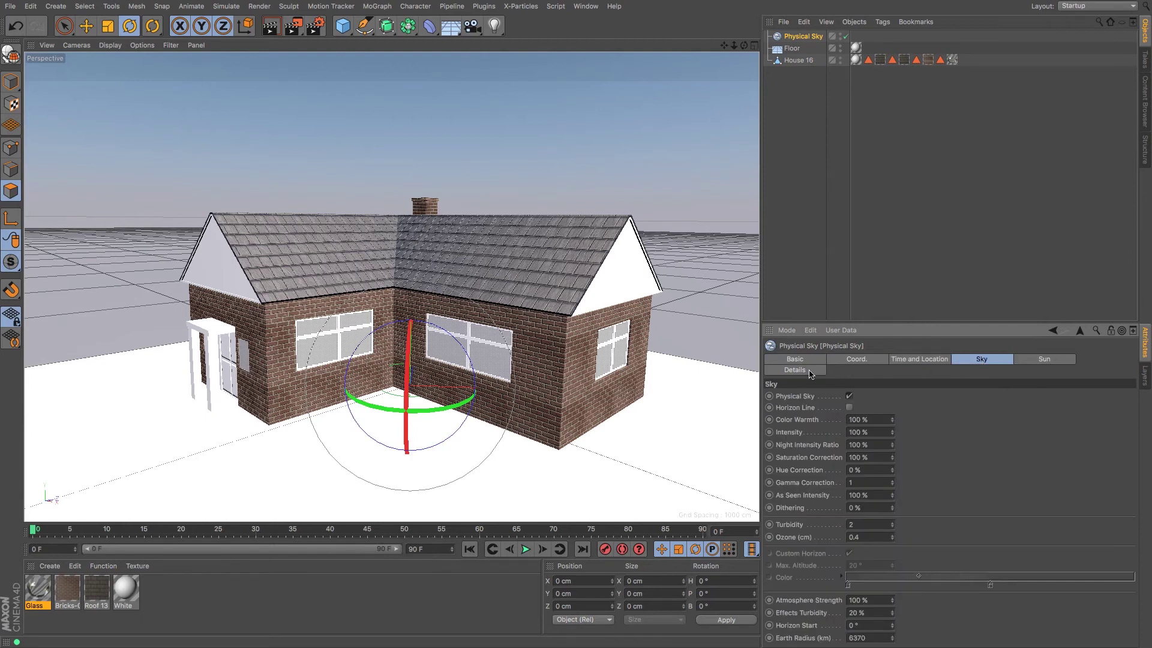
click(808, 371)
click(805, 359)
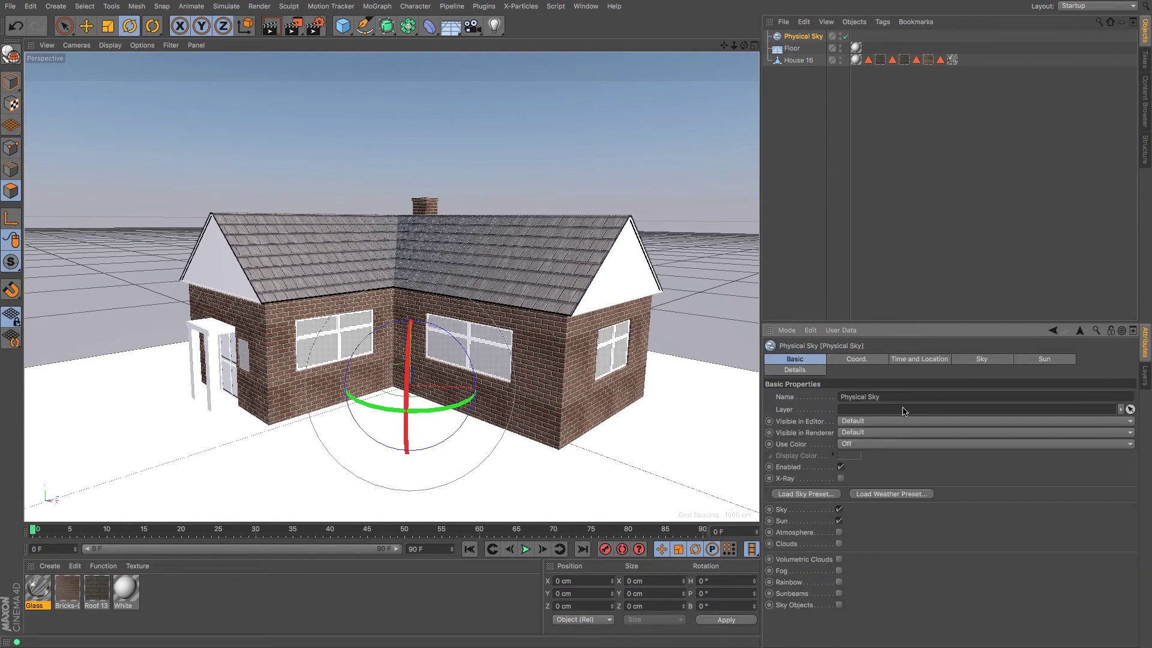
click(806, 494)
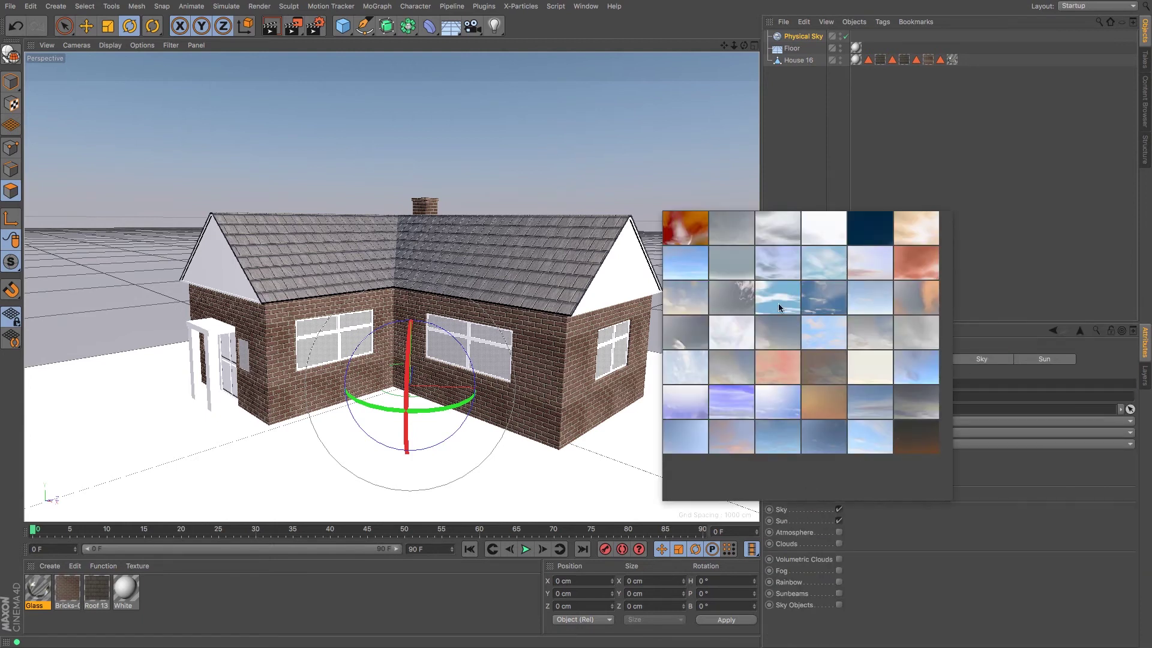
click(977, 473)
click(889, 494)
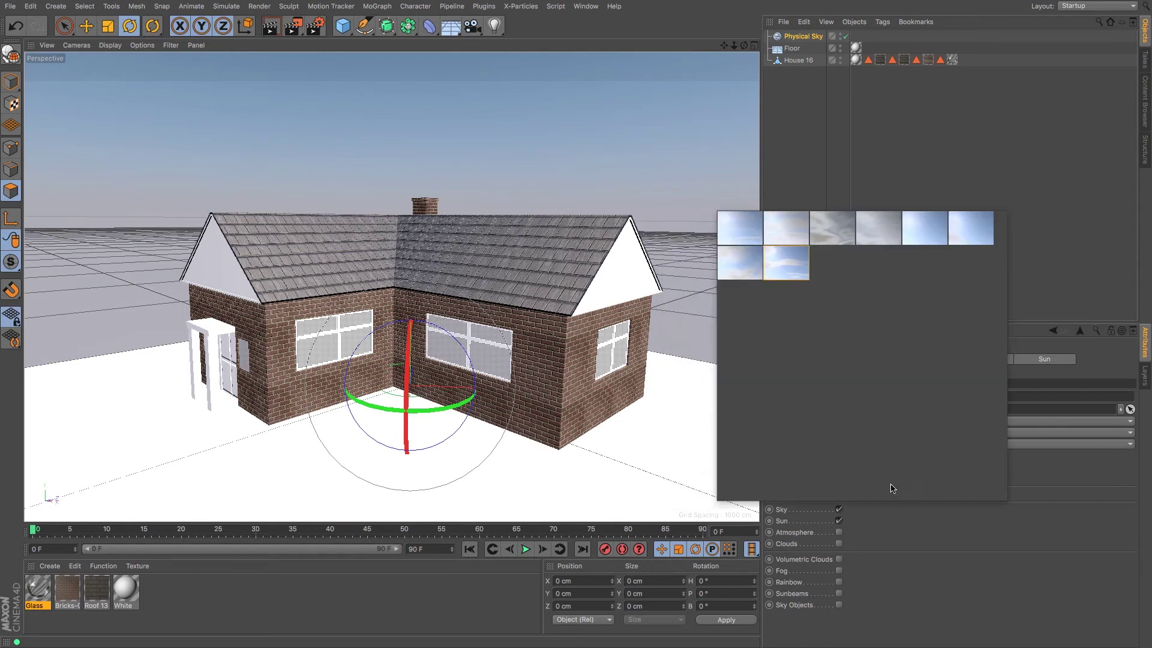
click(785, 274)
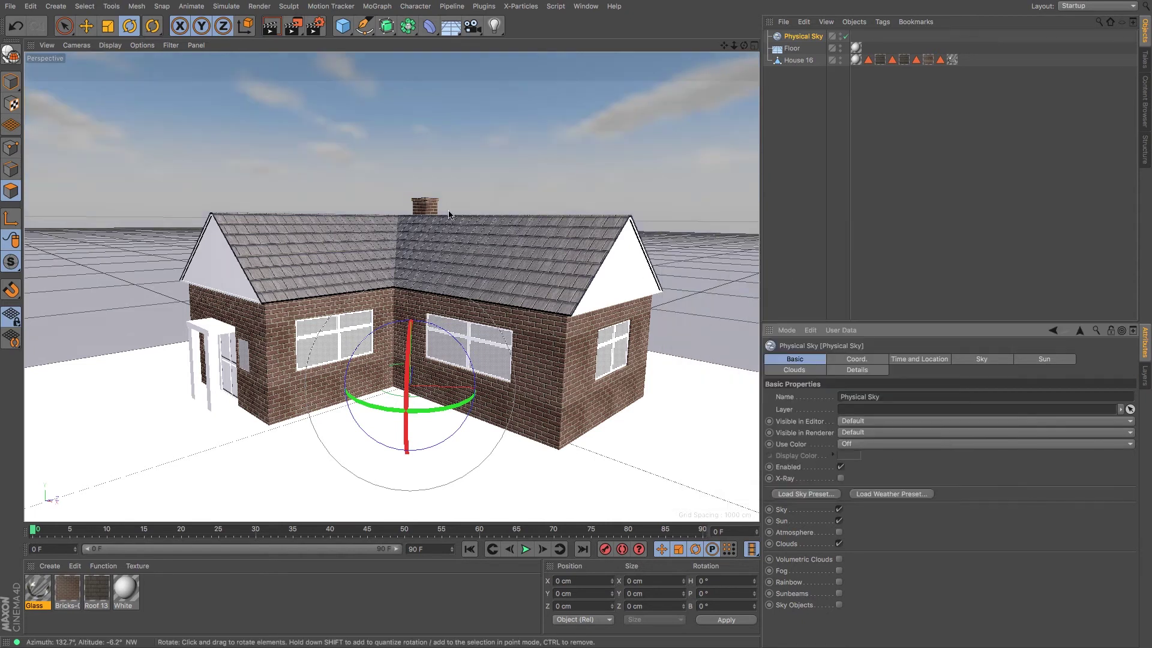
click(270, 26)
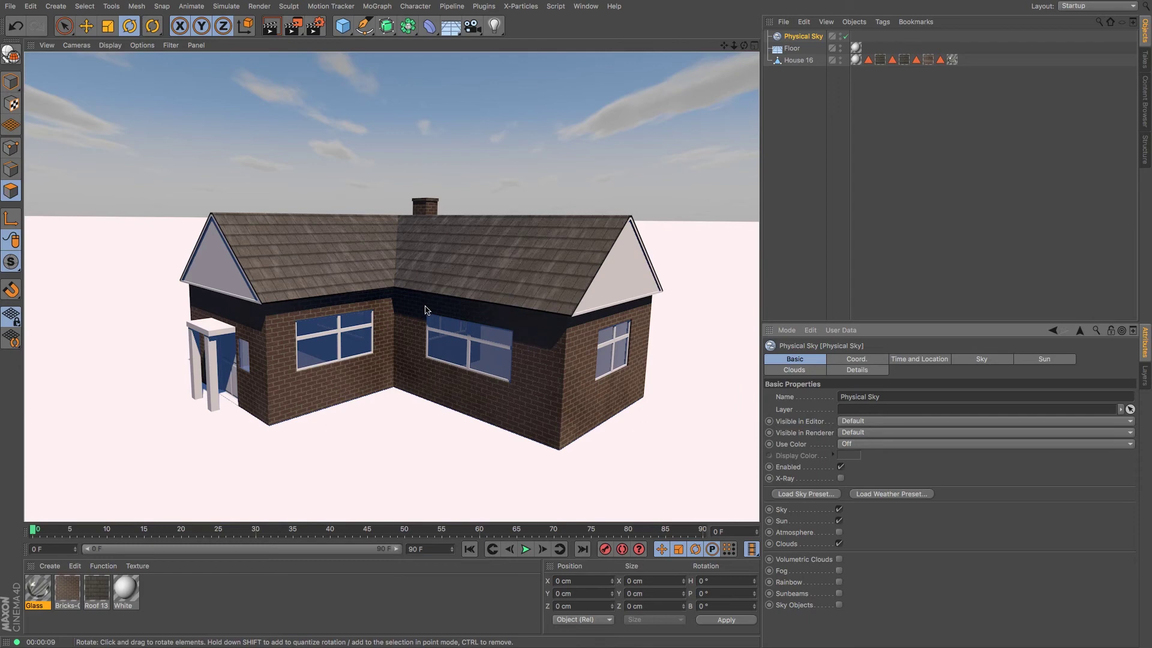
Delete the Physical Sky and add a plain Sky object in its place.
alt+middle_drag(446, 262, 397, 257)
alt+drag(422, 258, 444, 253)
alt+middle_drag(439, 255, 514, 222)
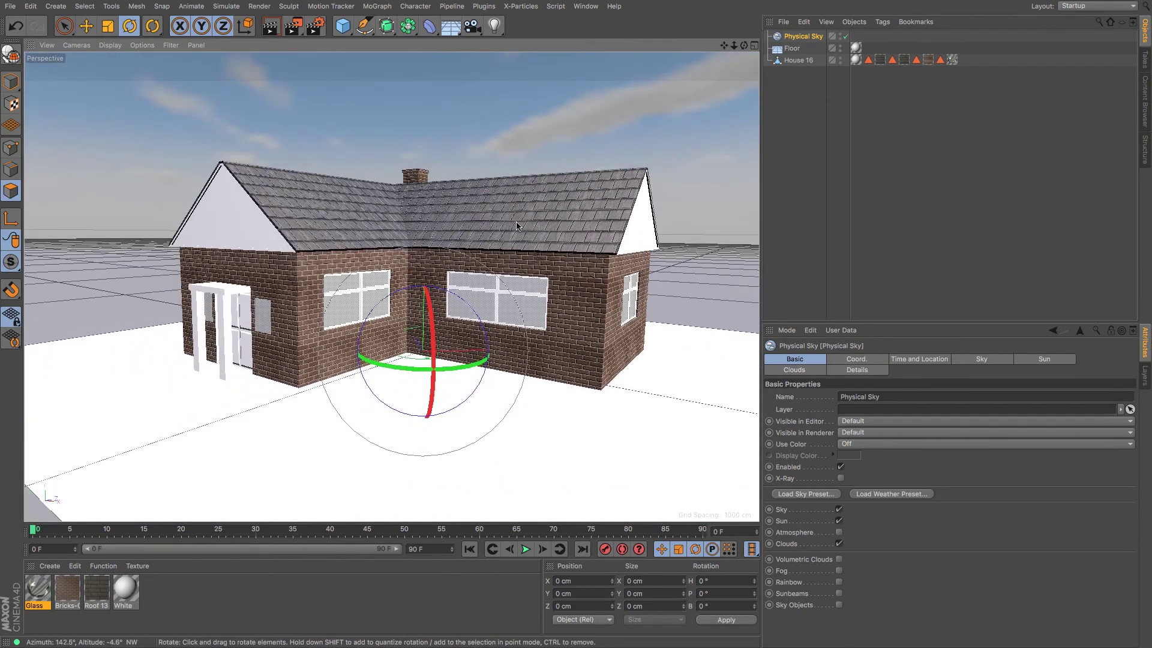
alt+right_drag(516, 224, 535, 222)
alt+drag(531, 230, 523, 240)
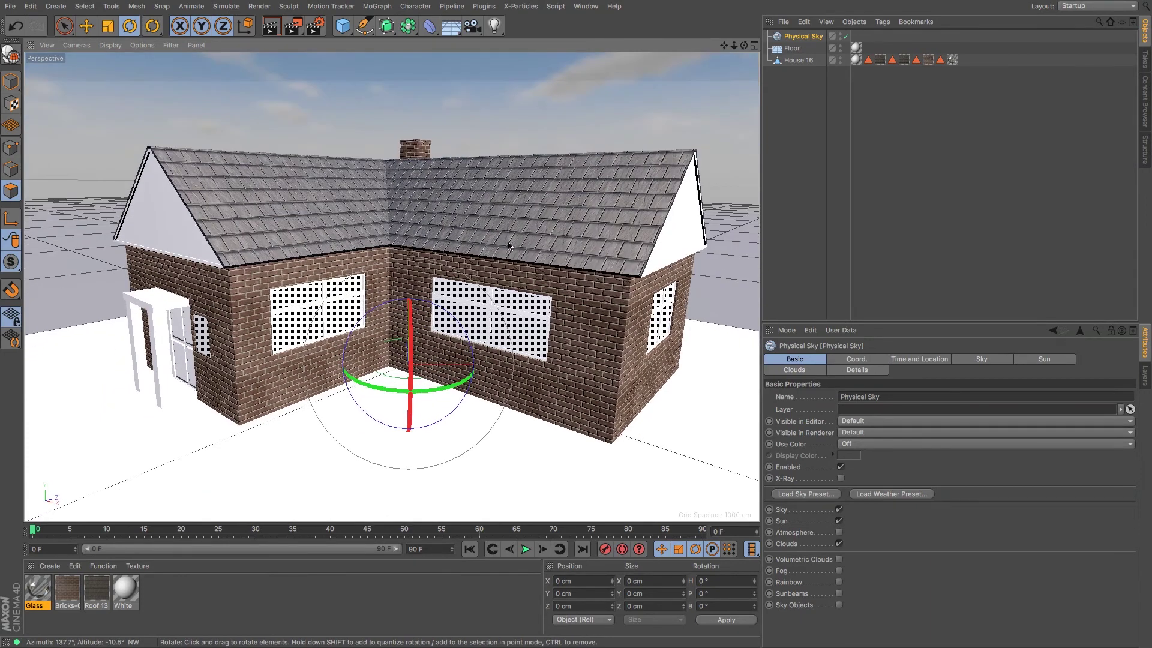
alt+middle_drag(508, 245, 505, 250)
alt+right_drag(505, 249, 513, 247)
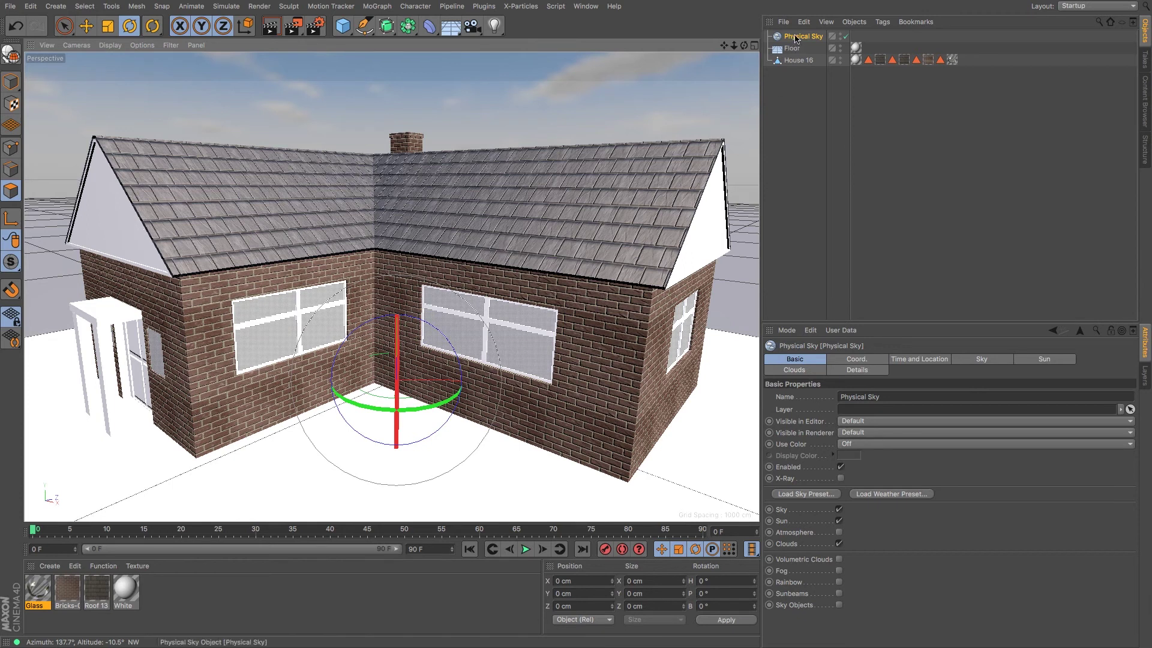
click(794, 39)
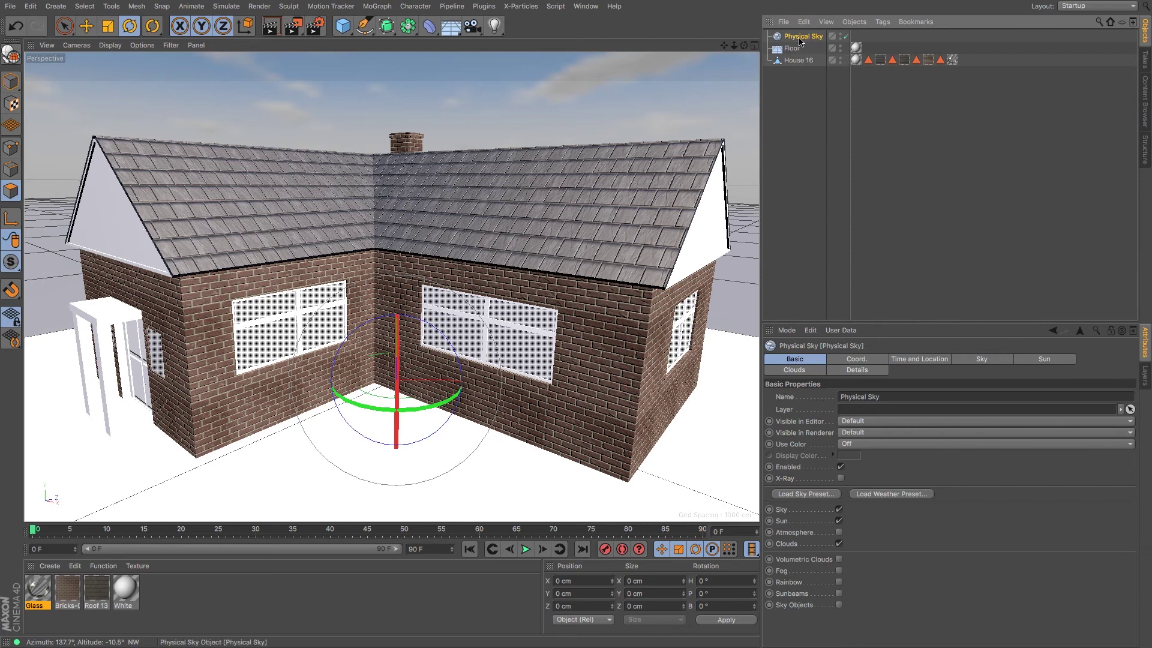
key(Delete)
drag(458, 33, 498, 57)
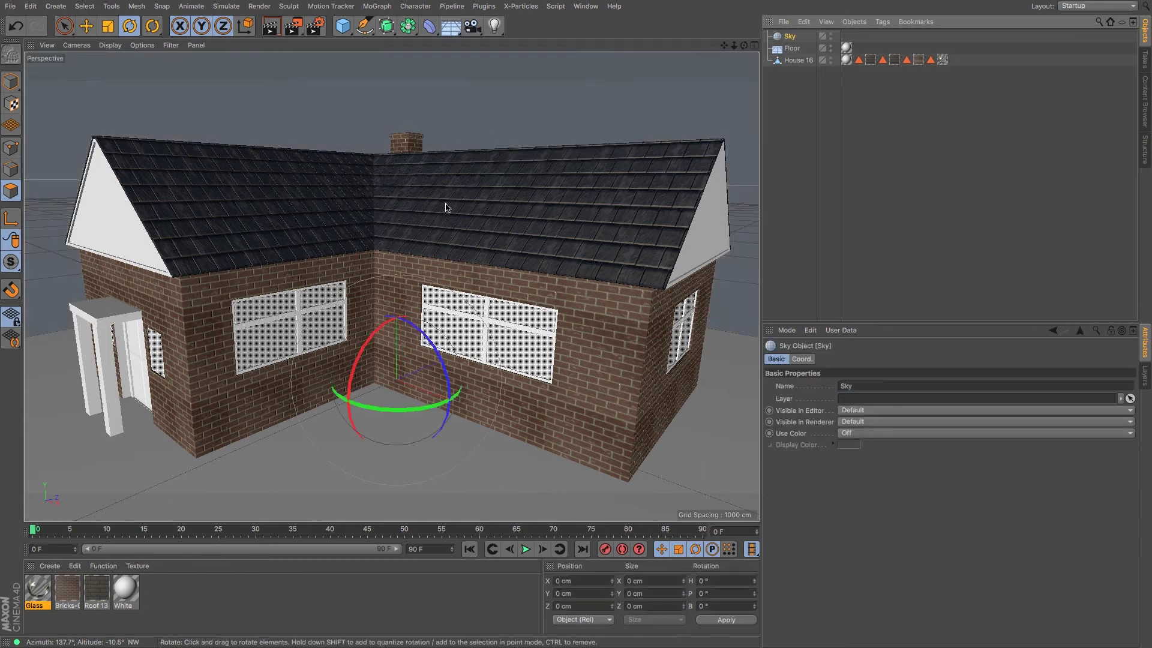
Load the Sunny Park material from the Light Setups presets in the content library.
click(1142, 111)
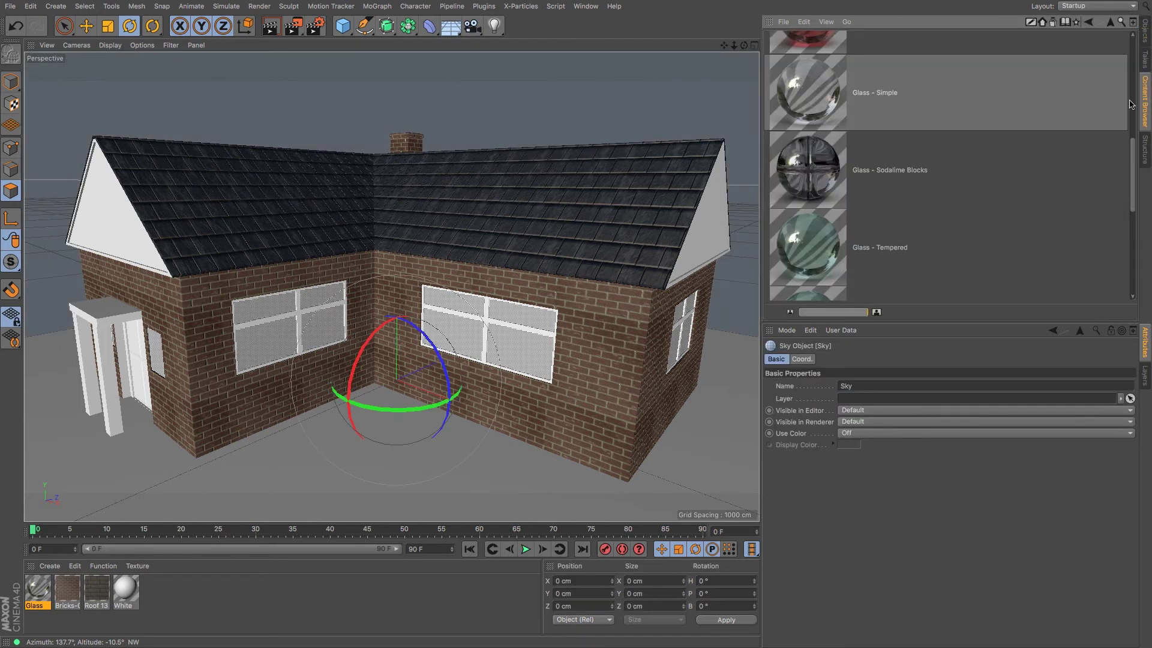
click(1108, 24)
click(1108, 24)
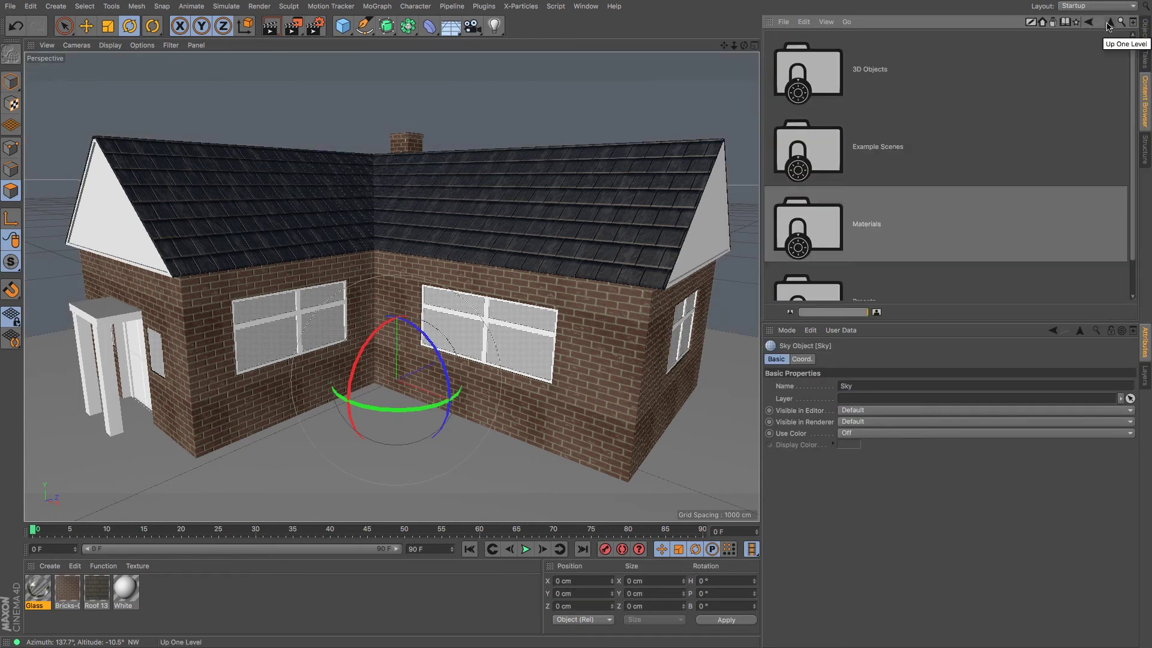
scroll(1128, 132, down, 2)
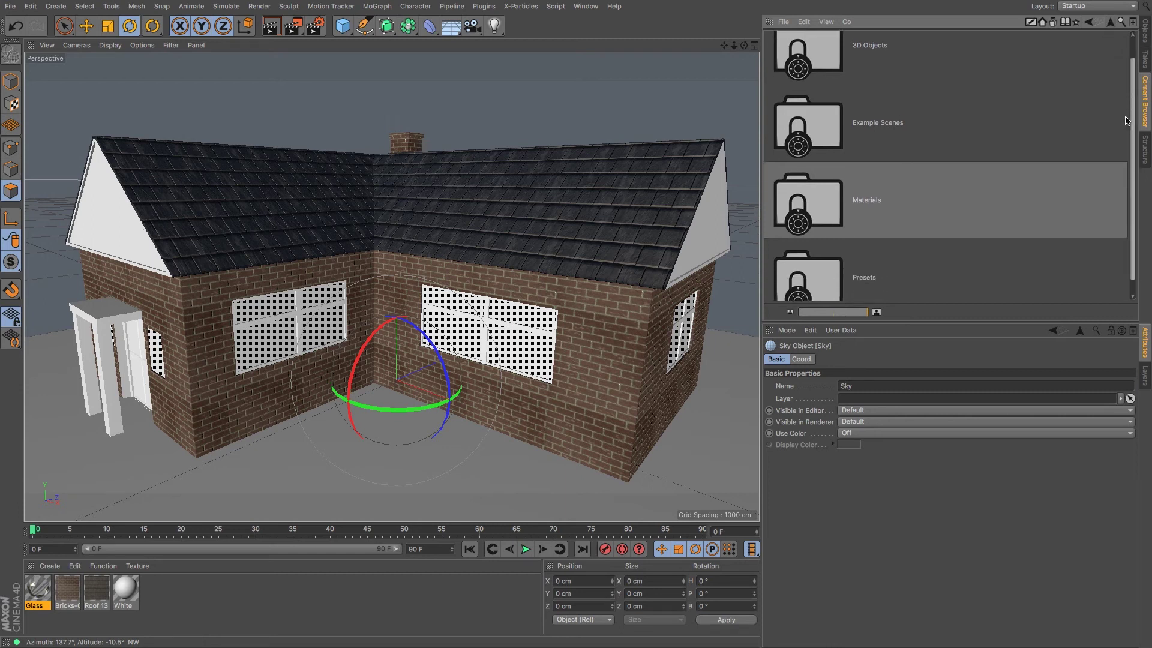
double_click(936, 259)
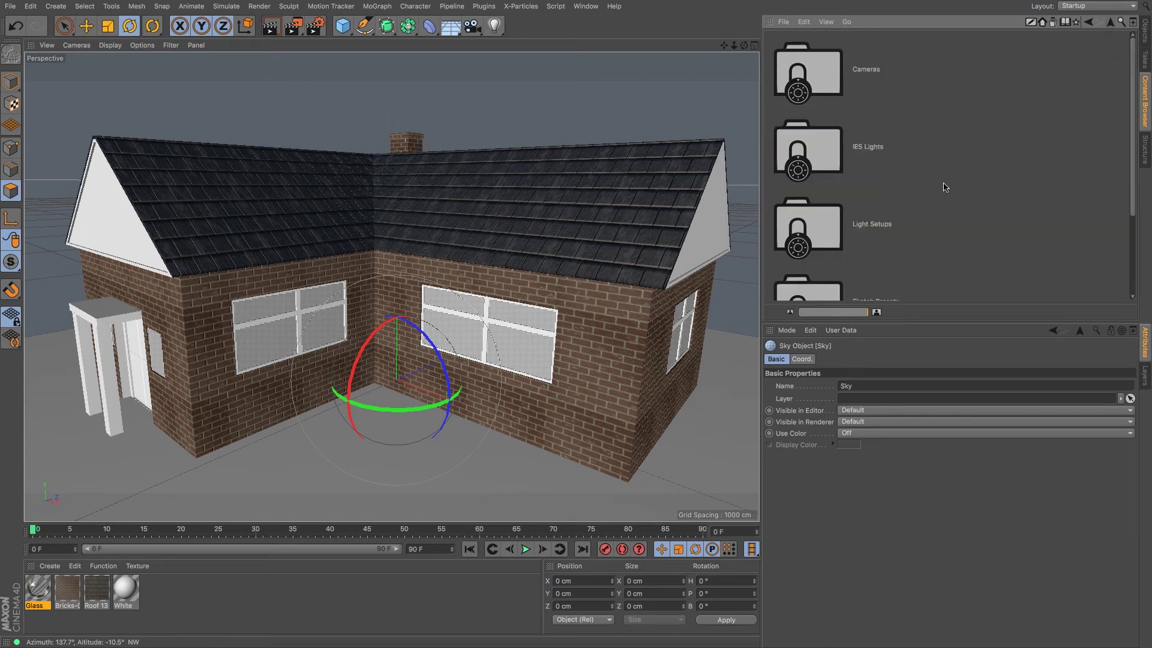
double_click(818, 232)
double_click(813, 85)
scroll(812, 84, down, 5)
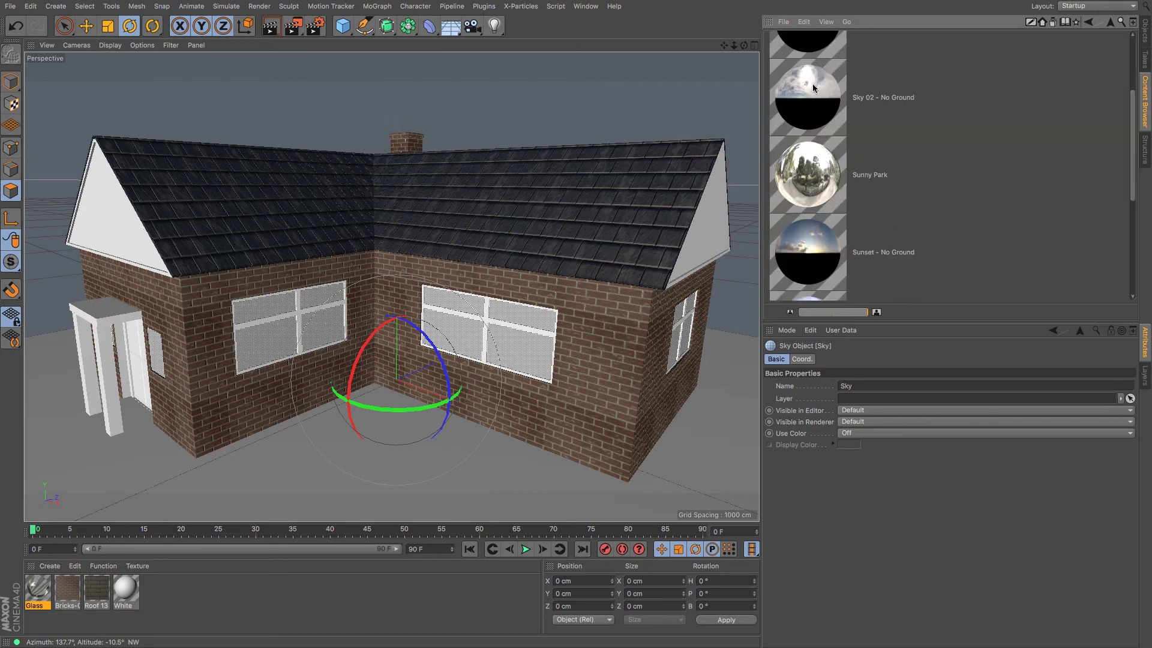
double_click(815, 180)
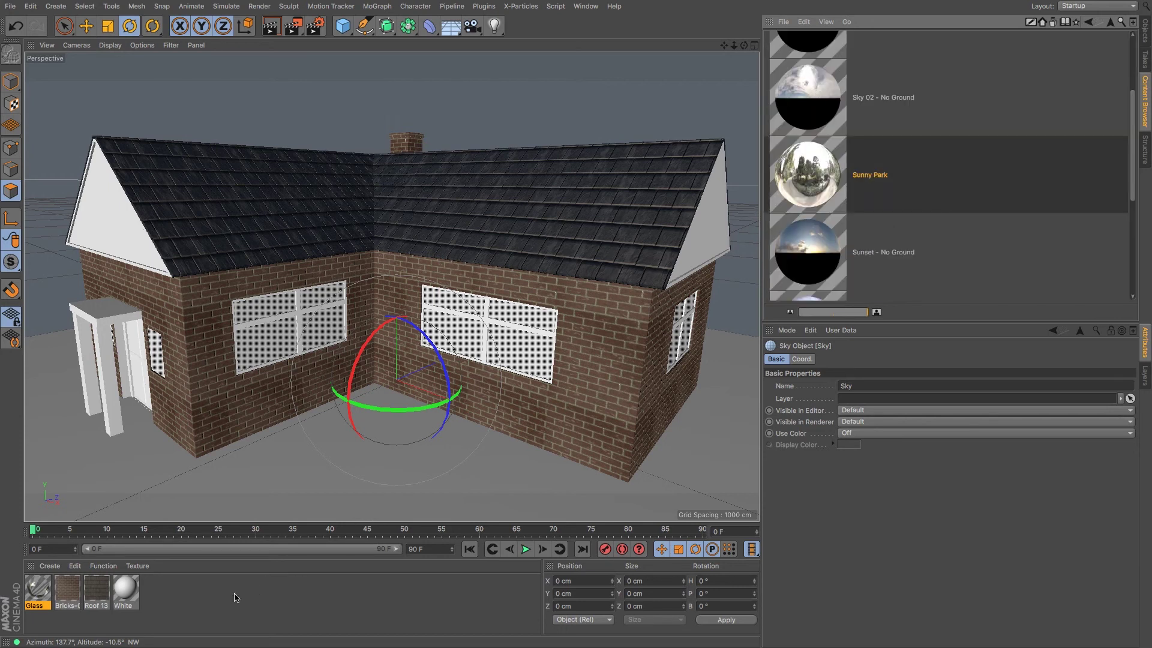
Apply the Sunny Park material to the Sky object and render a viewport preview.
click(1144, 29)
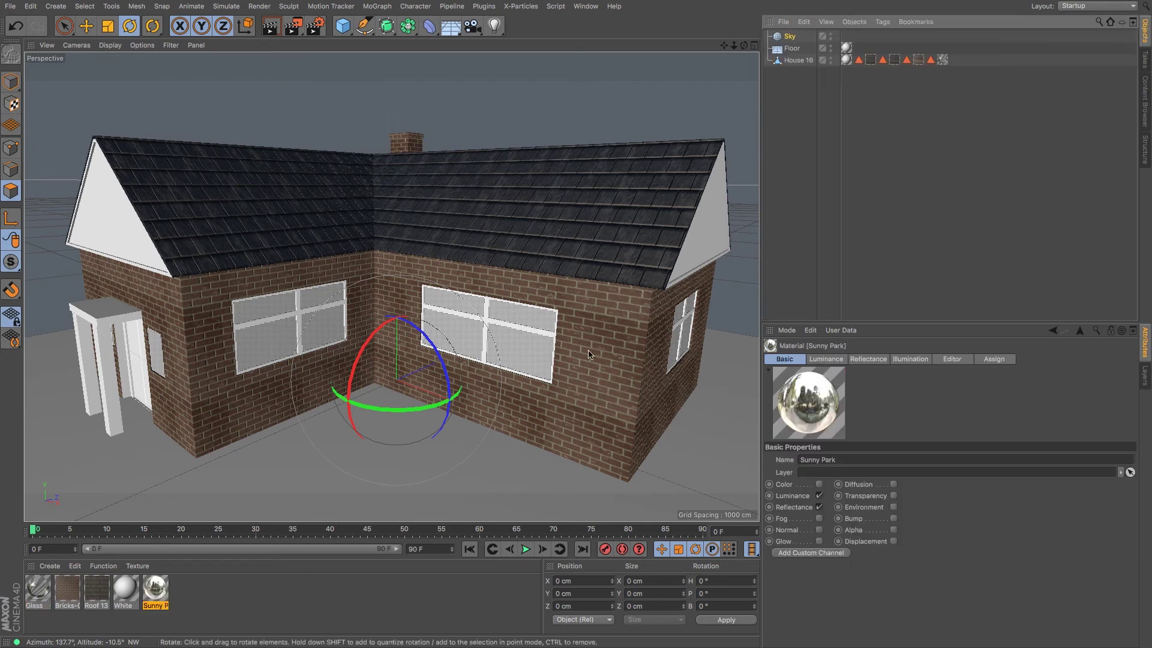
drag(162, 583, 803, 37)
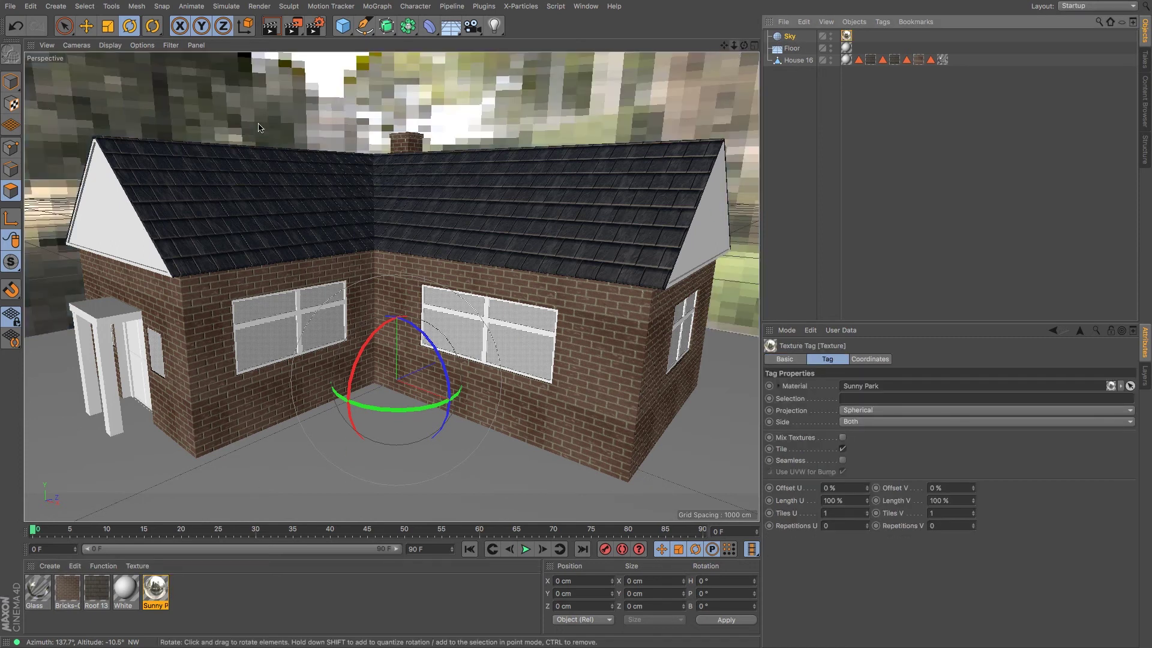
click(281, 27)
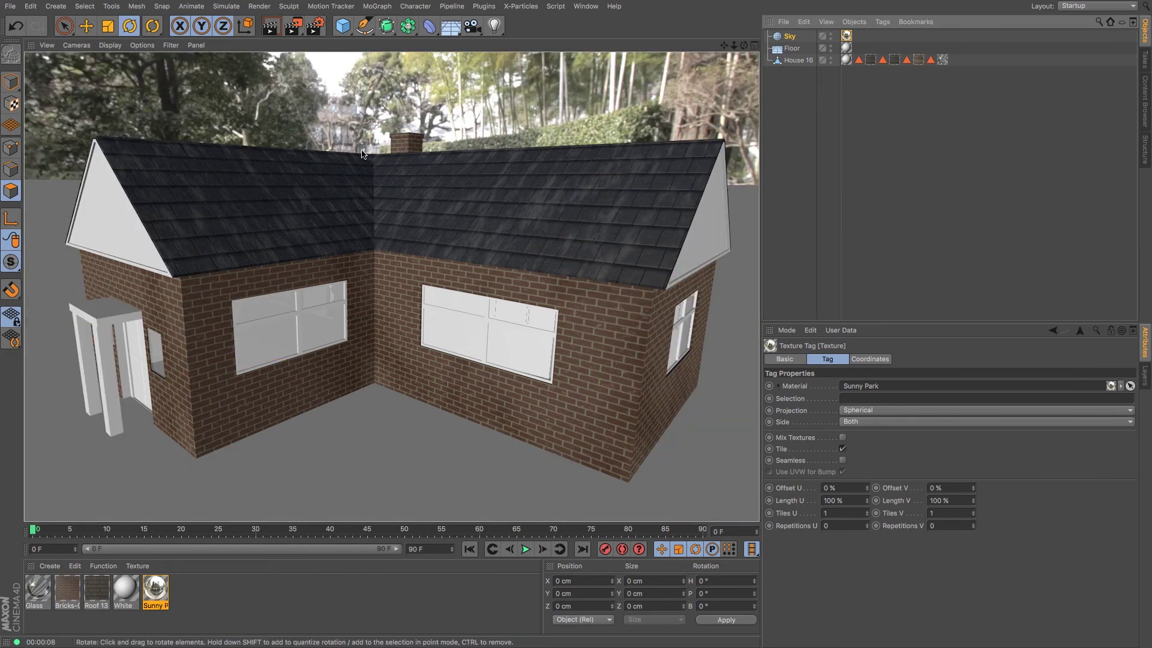
Add the Global Illumination effect to the render settings and show its Irradiance Cache options.
key(super+b)
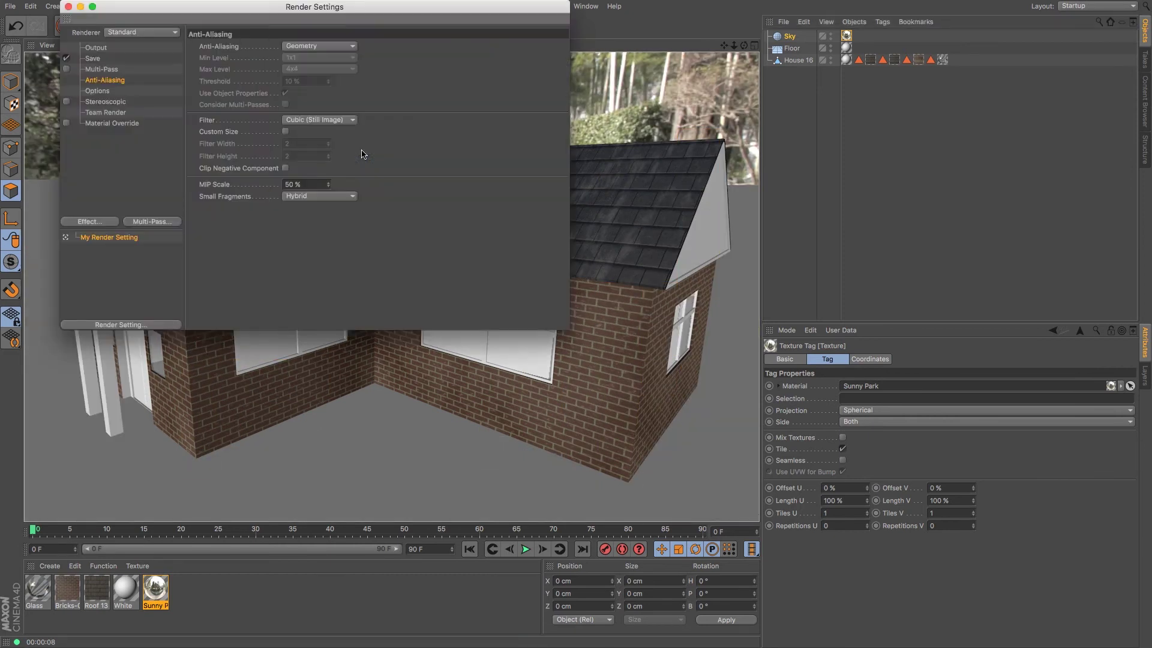
click(91, 222)
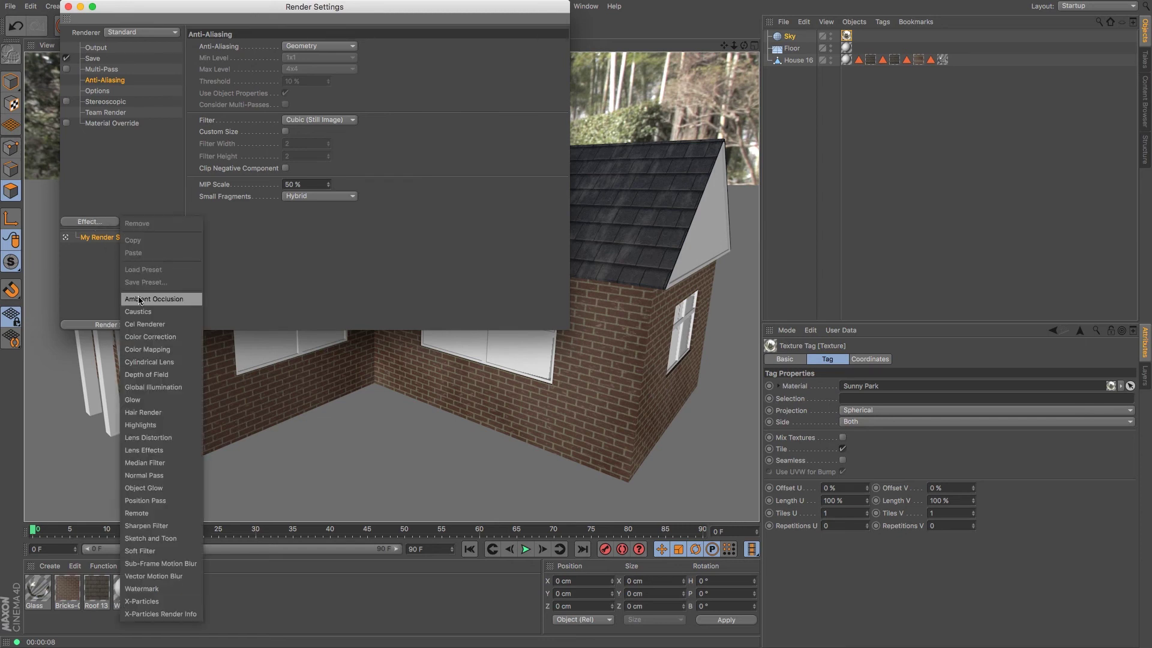
click(92, 278)
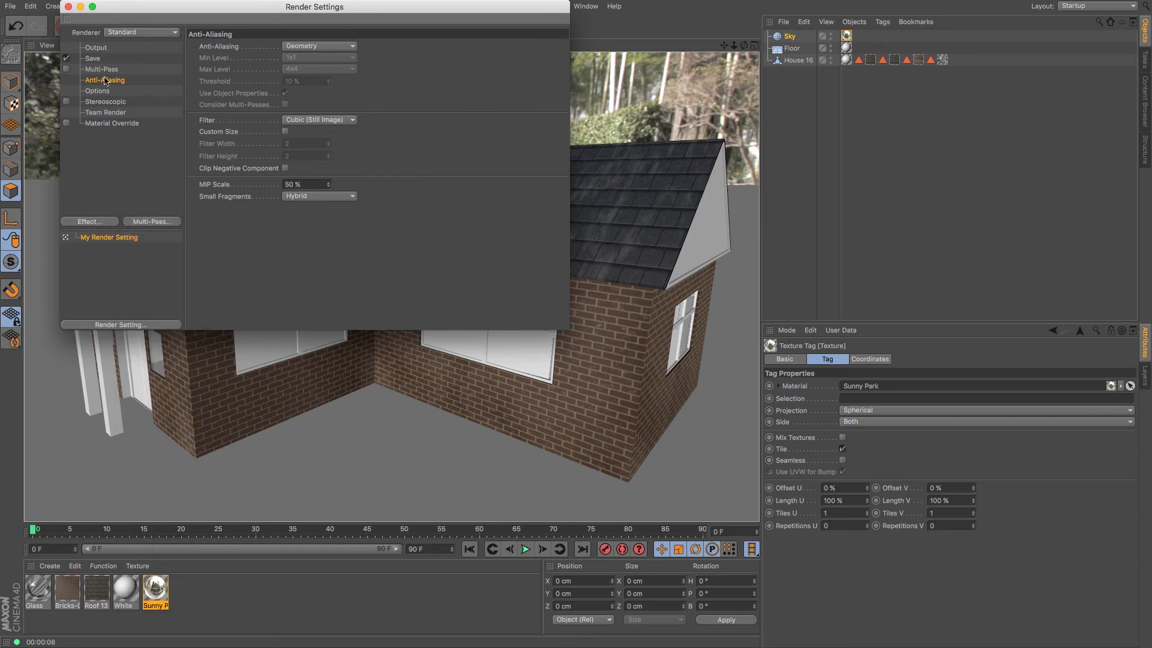
click(100, 221)
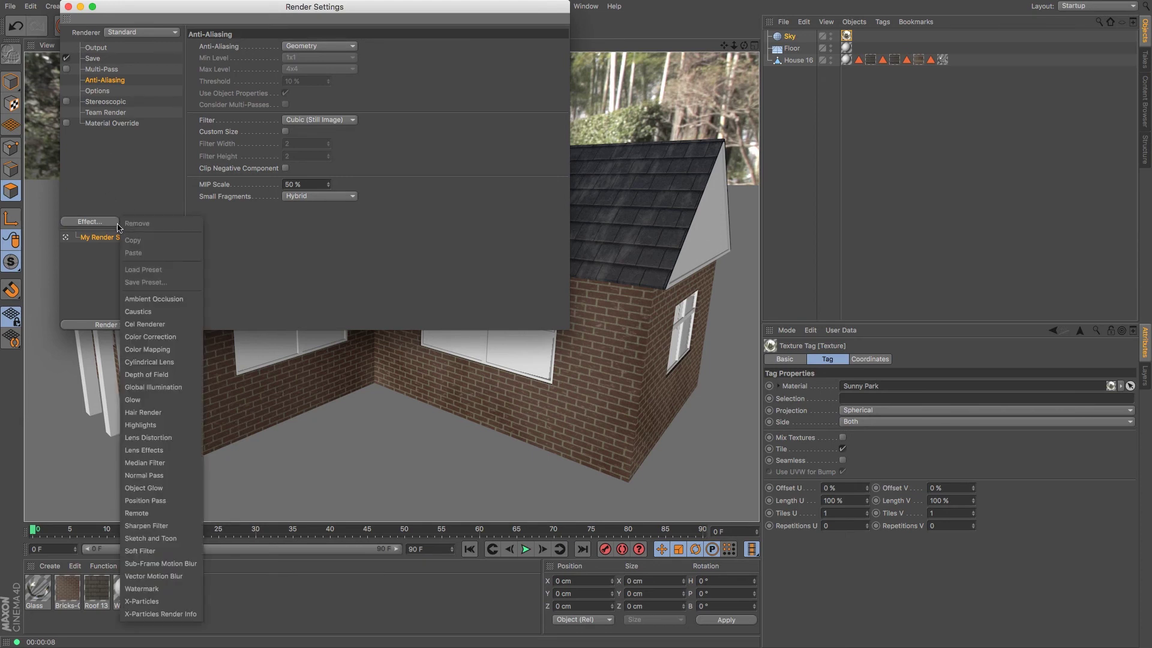
click(161, 388)
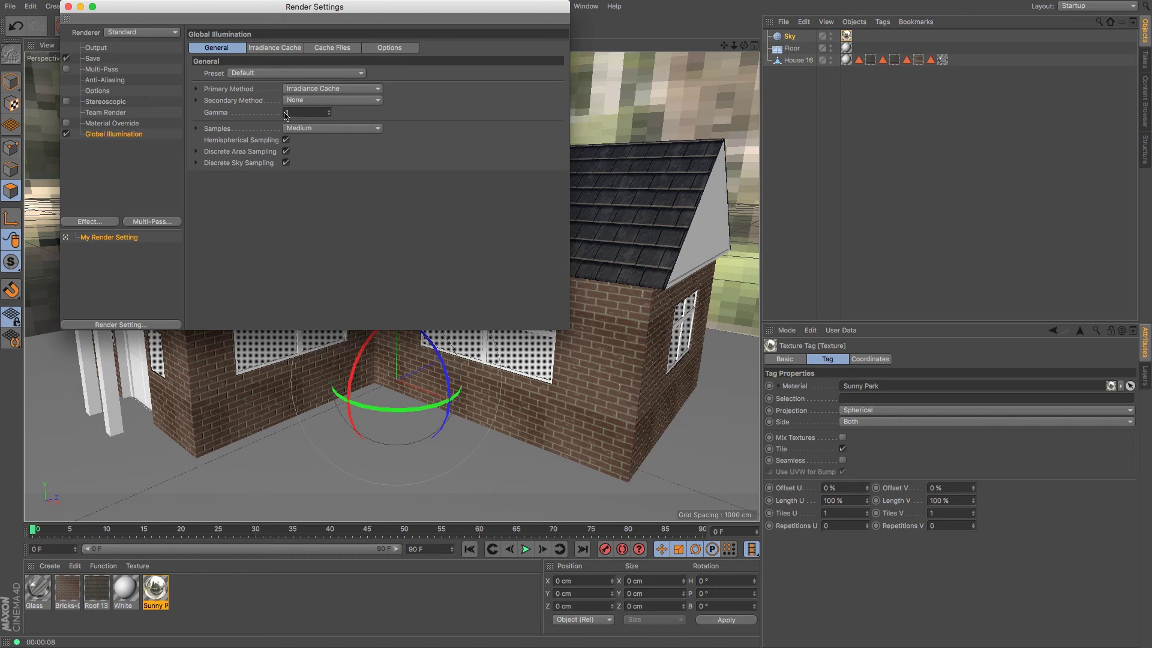
click(271, 48)
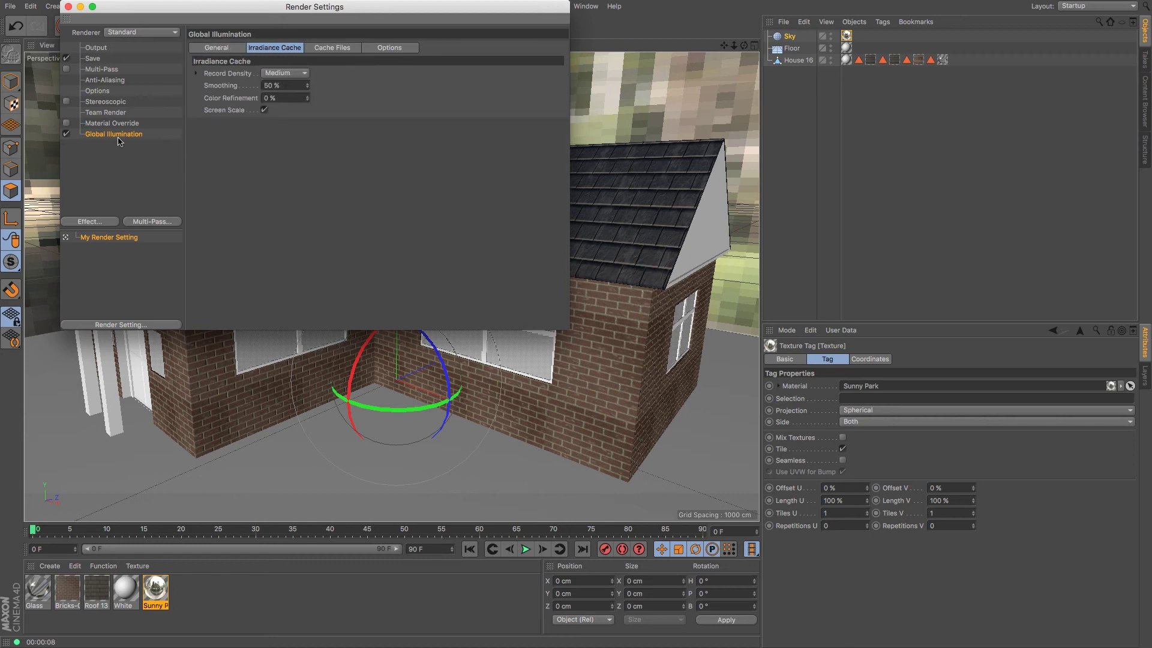
Add the Ambient Occlusion effect to the render settings with its default options and close the settings.
click(91, 222)
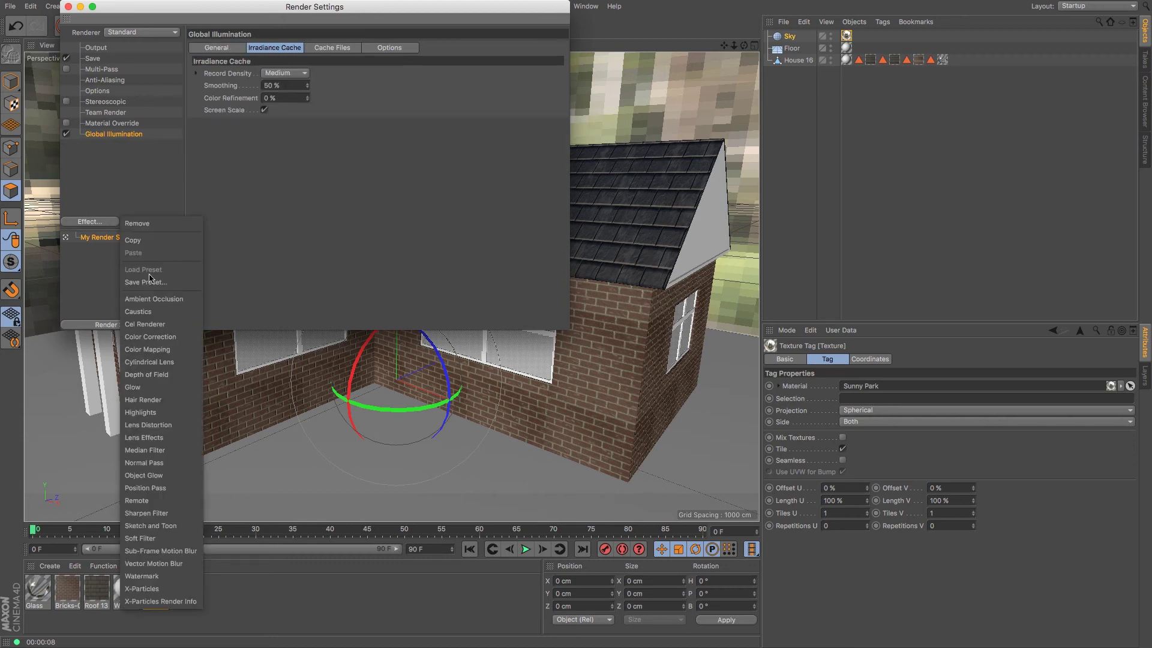
click(149, 293)
mouse_move(283, 94)
mouse_down()
mouse_move(324, 96)
mouse_move(267, 96)
mouse_up()
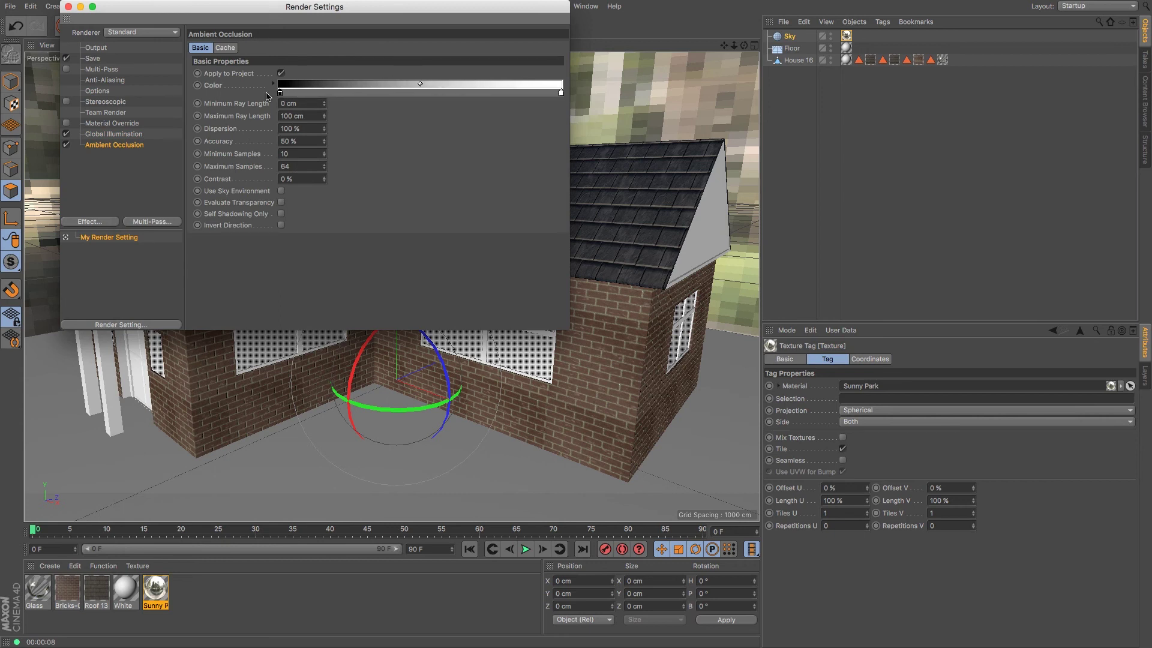
click(68, 7)
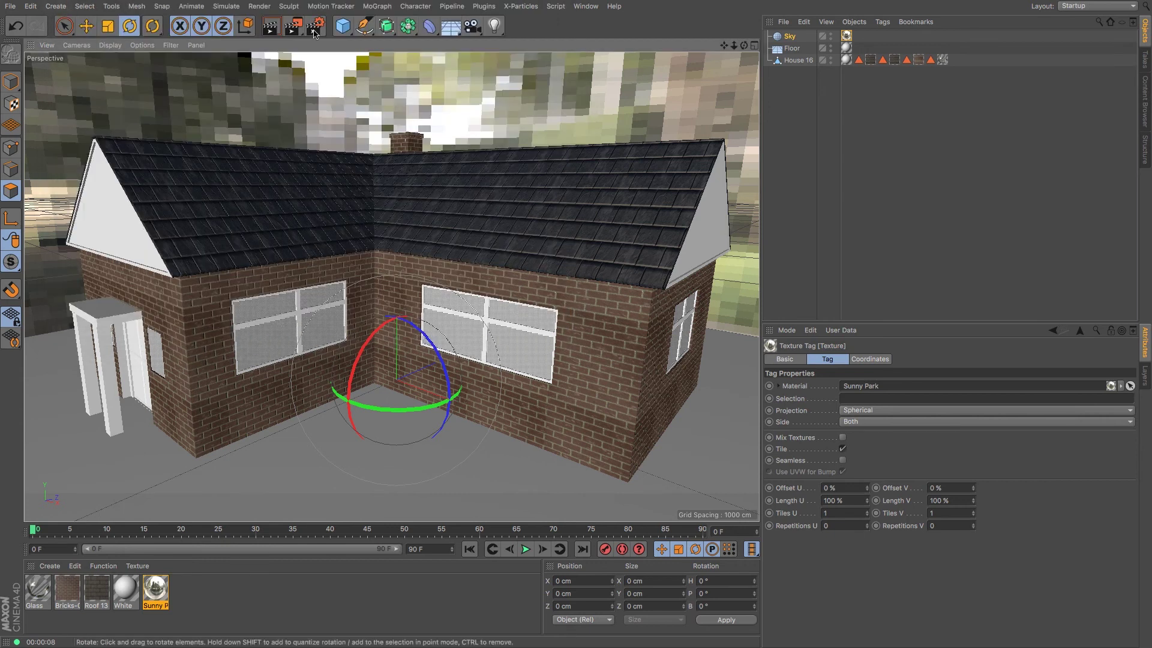
click(293, 26)
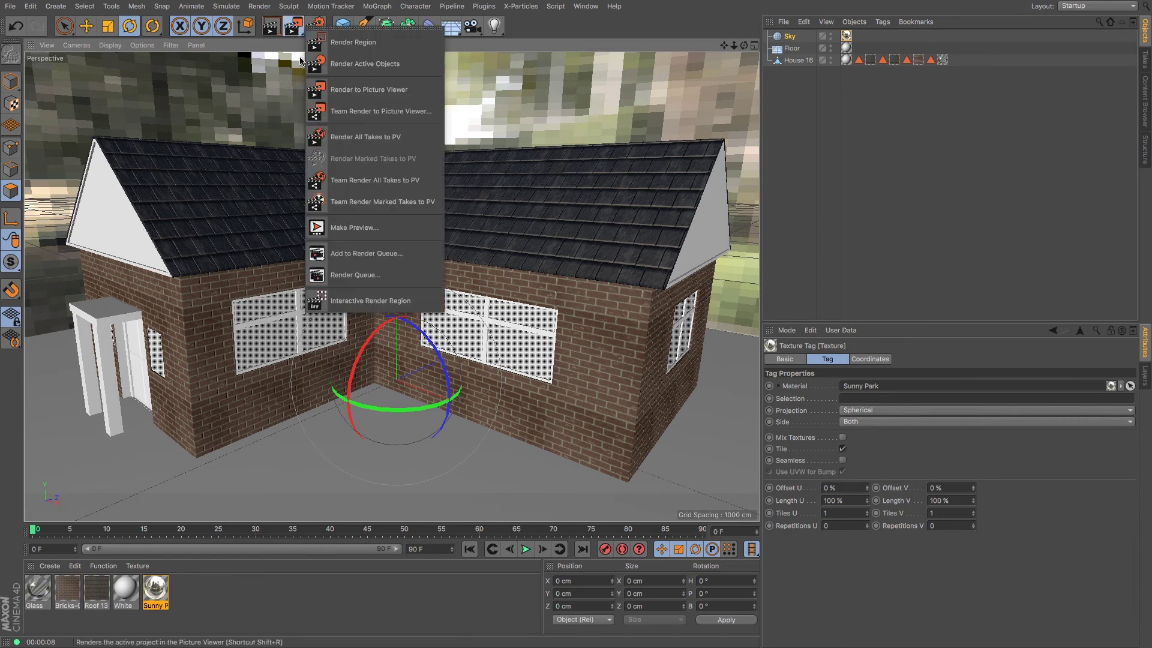
click(608, 31)
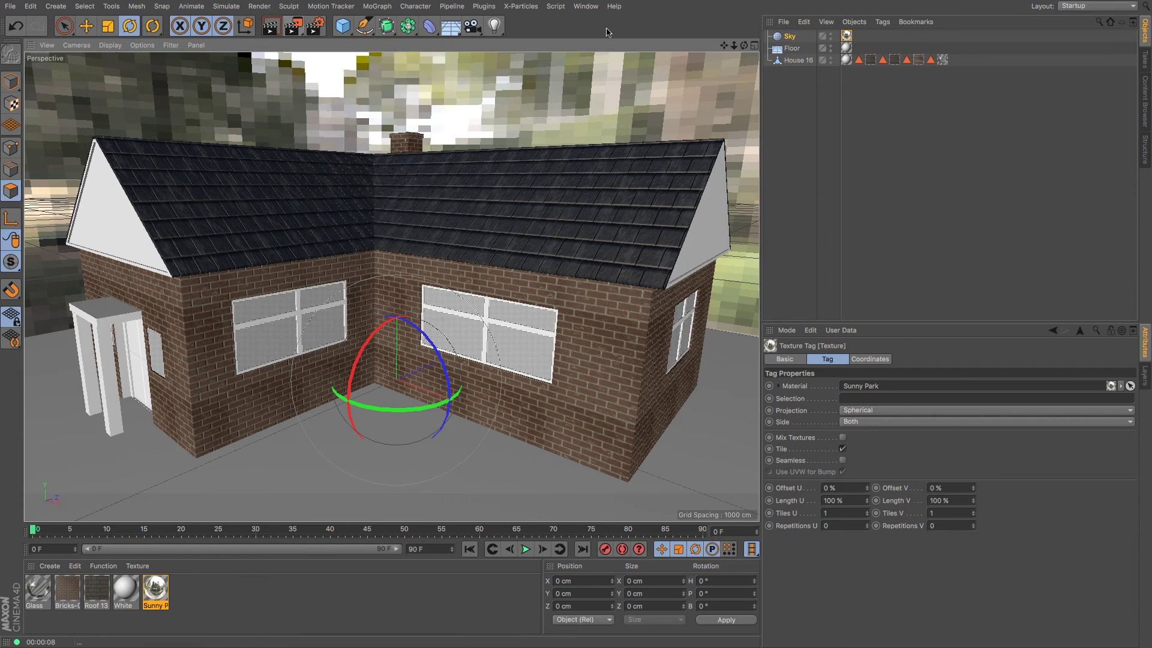
Set the render output size to the 640 x 480 preset.
key(super+b)
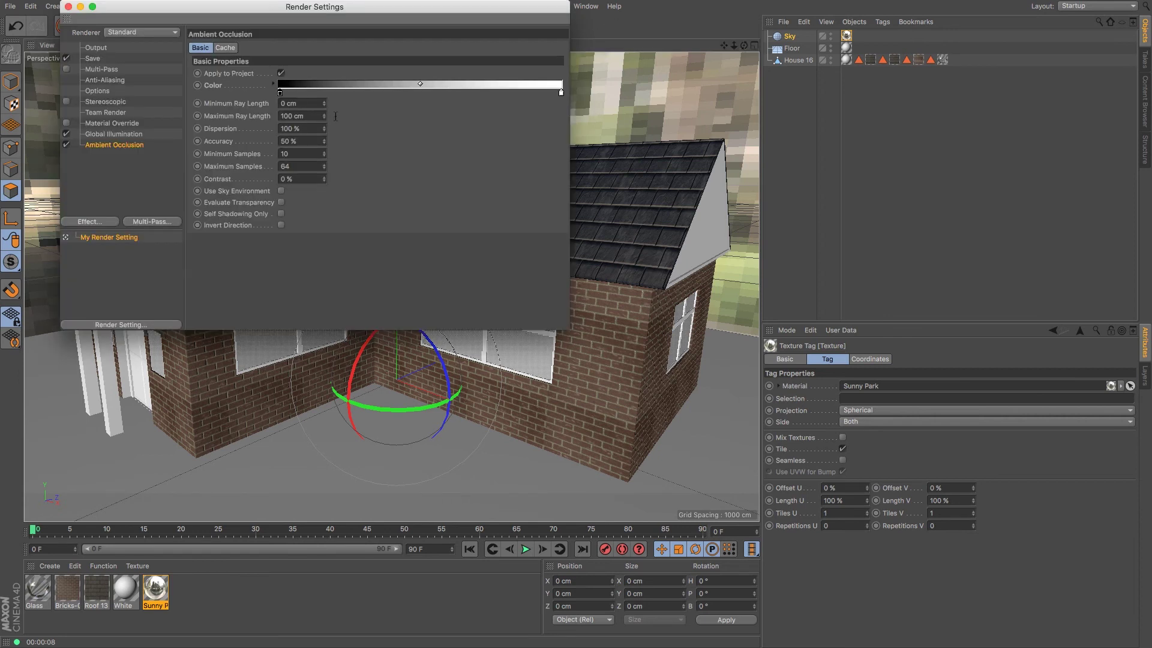
click(105, 49)
click(201, 47)
mouse_move(216, 57)
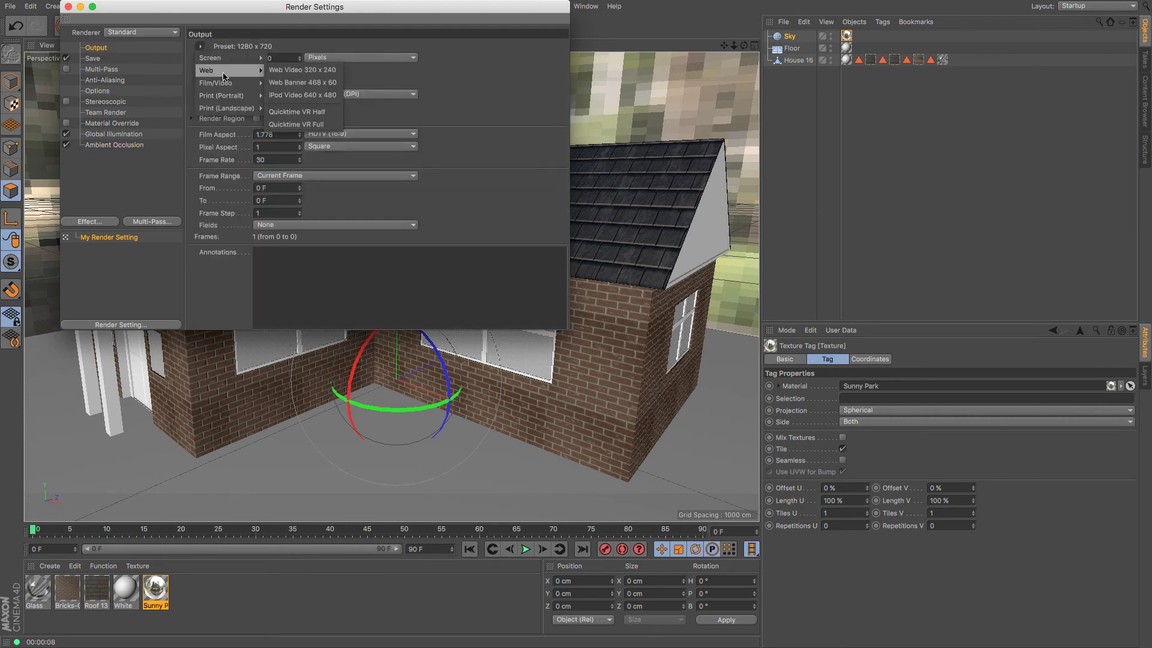
click(297, 107)
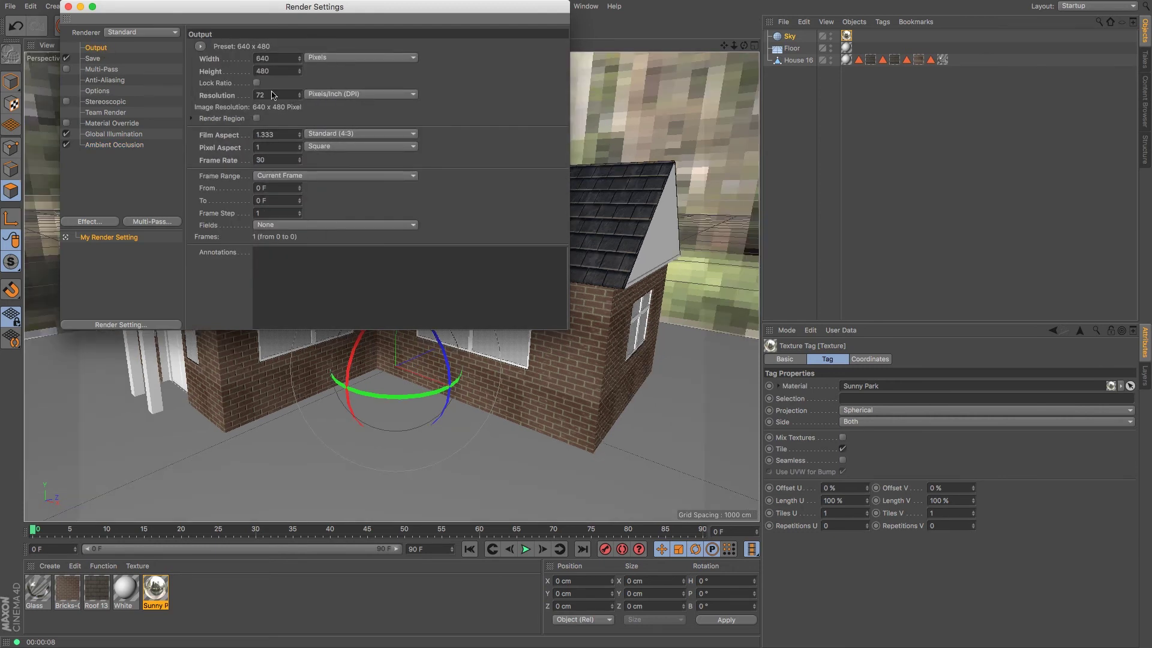
click(69, 7)
Reframe the house, render it to the Picture Viewer in an enlarged window, and close the viewer after checking the image.
alt+middle_drag(305, 200, 297, 211)
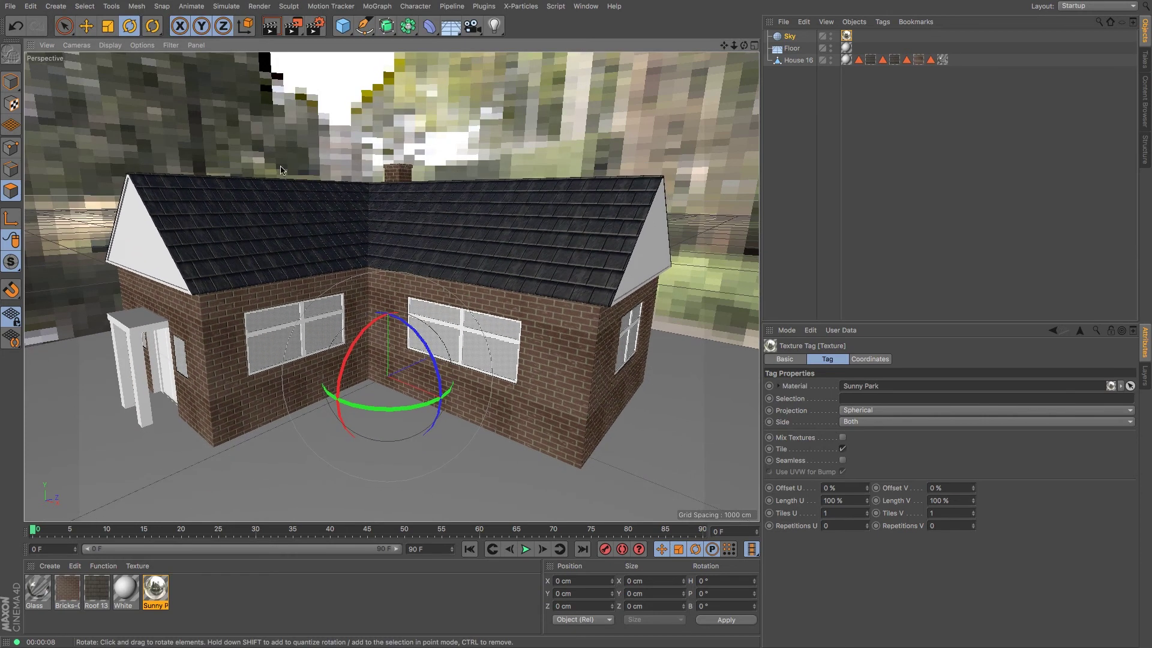
click(290, 29)
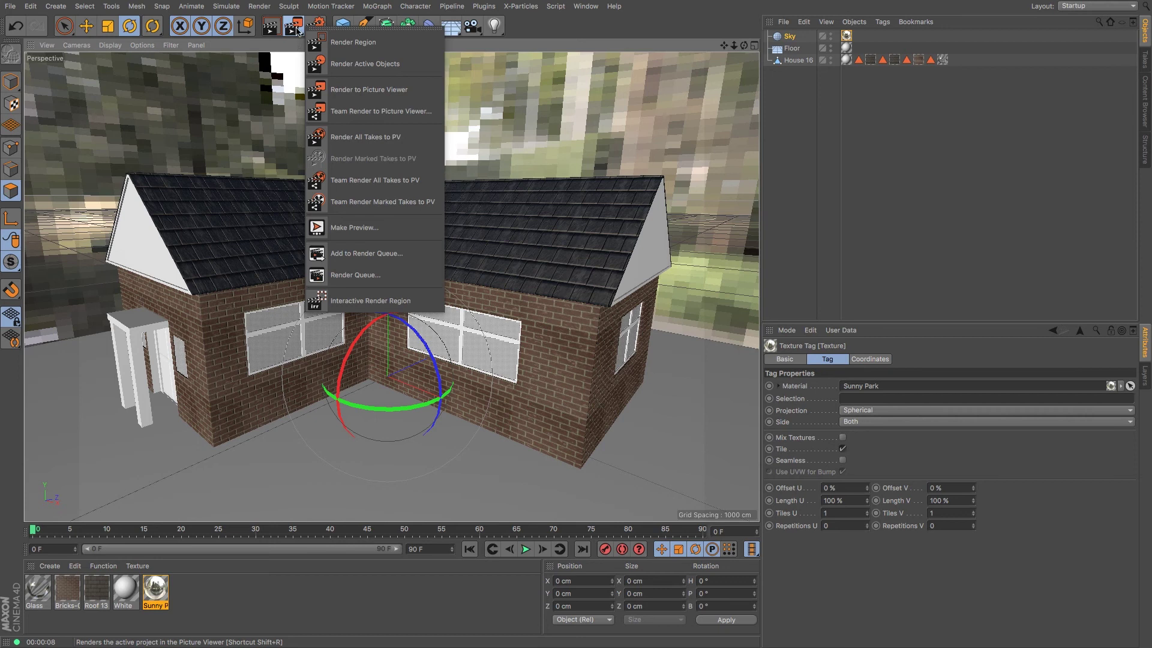
click(290, 28)
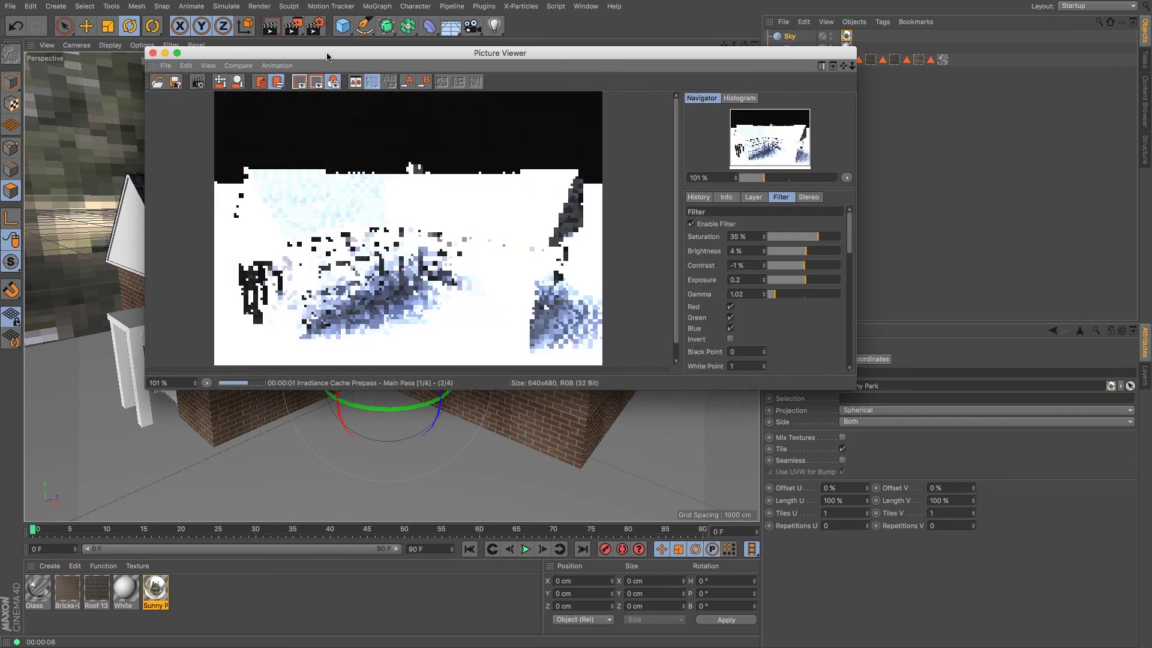
drag(833, 358, 826, 462)
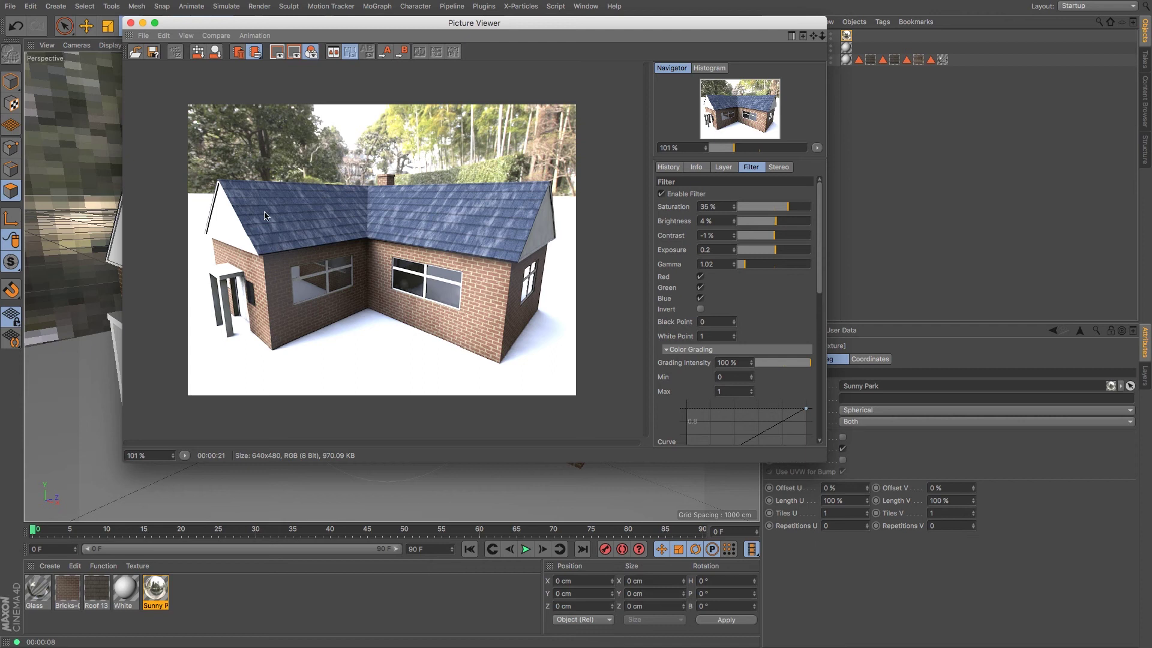
click(131, 23)
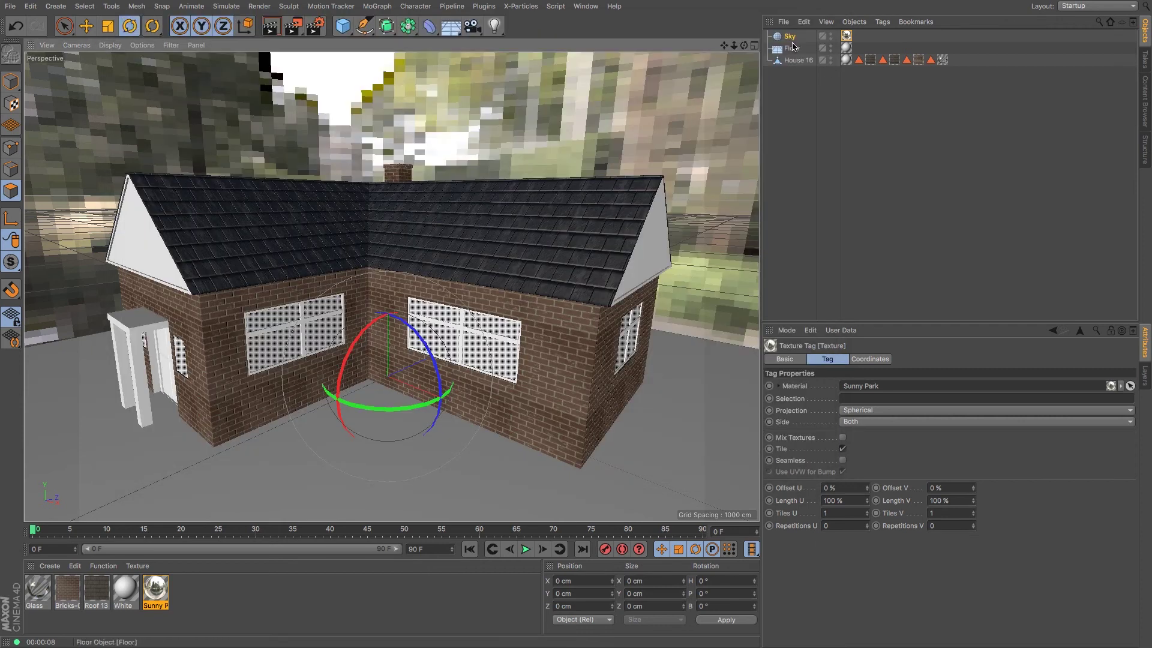
Add a Compositing tag to the Sky object and disable Seen by Camera.
click(883, 23)
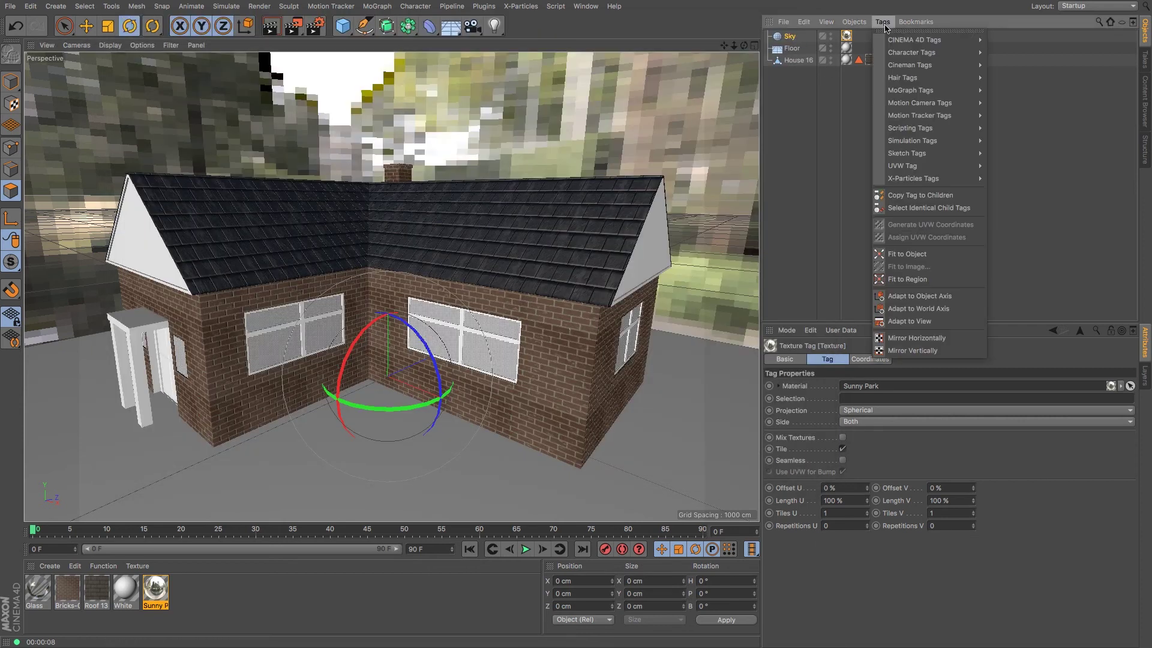
mouse_move(906, 40)
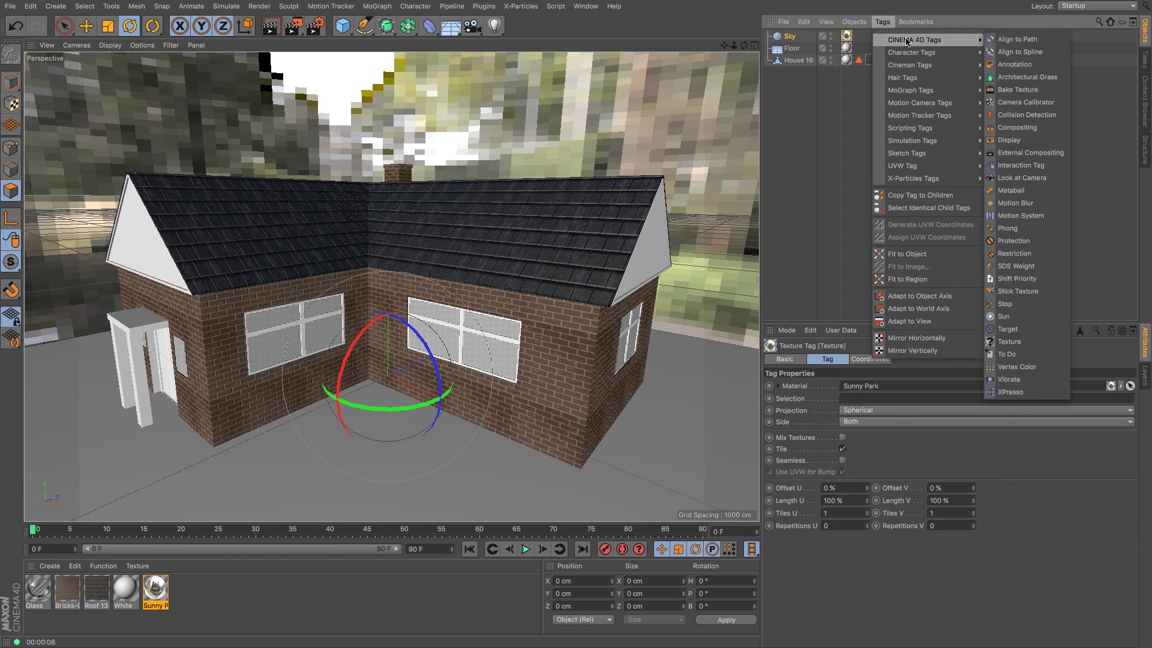
click(1019, 127)
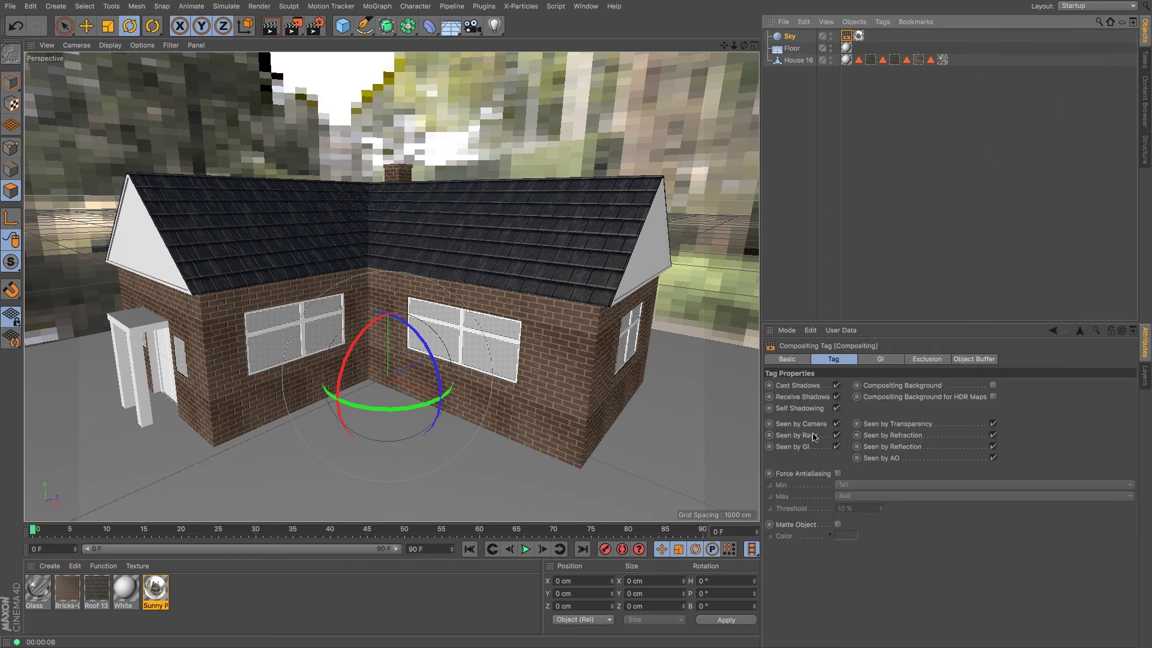
click(837, 424)
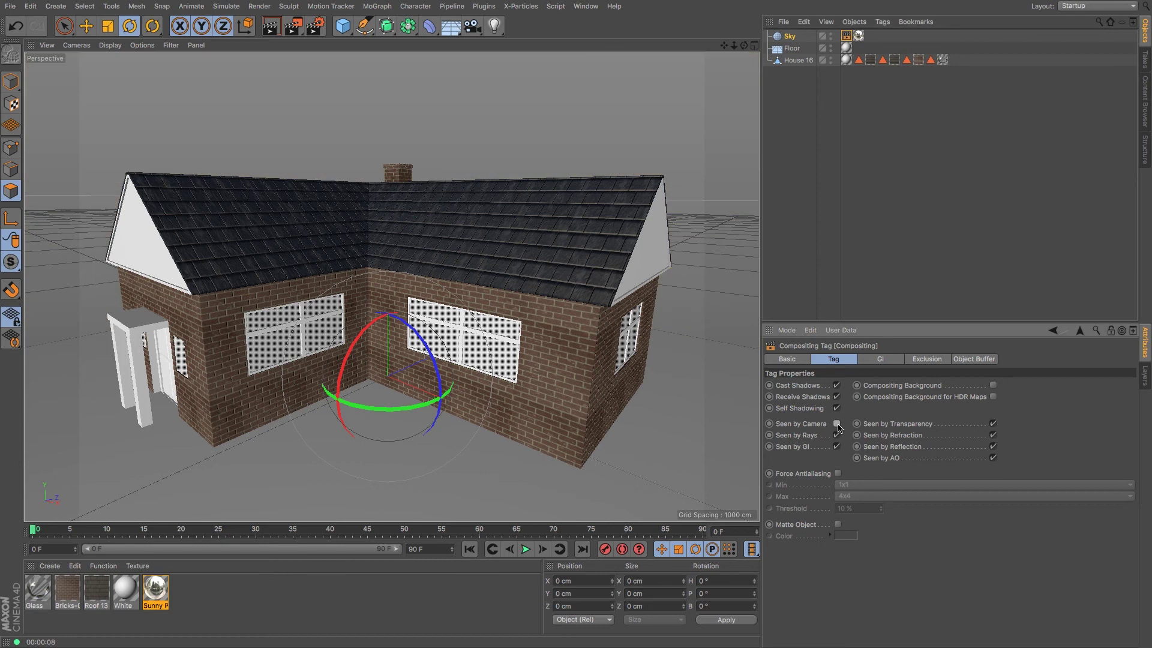
Add a Background object to the scene and apply the White material to it.
click(451, 26)
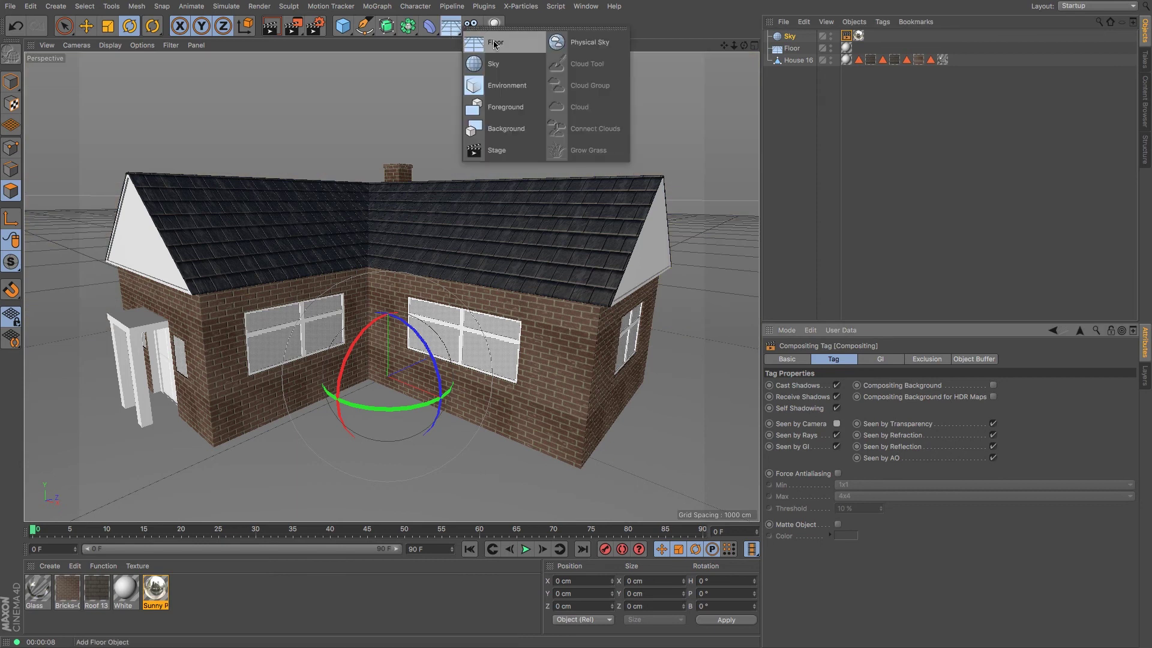
click(507, 128)
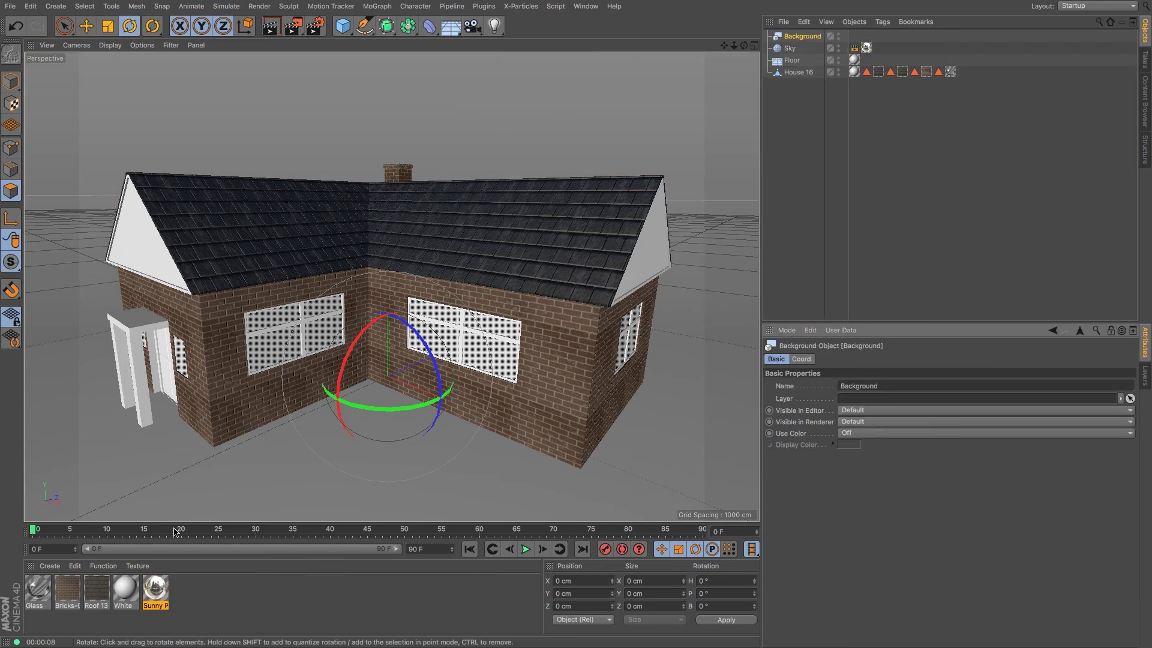
drag(155, 589, 802, 37)
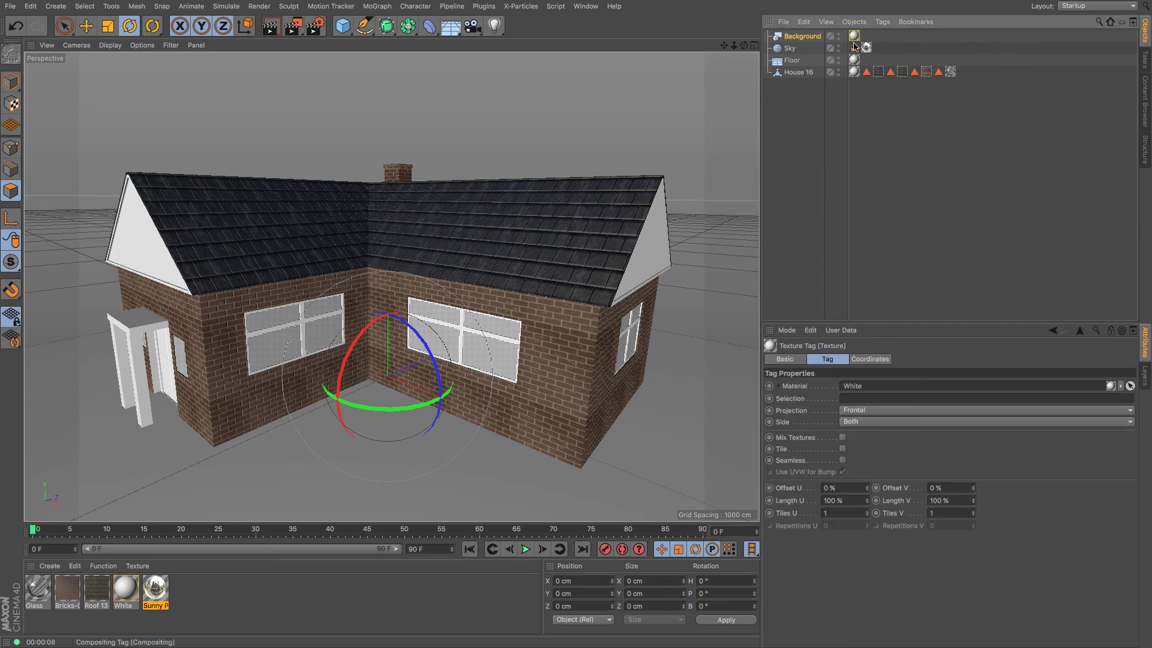
Add a Compositing tag to the Background and disable Cast Shadows, Receive Shadows, Seen by Rays, Seen by GI and Seen by Transparency.
click(882, 22)
mouse_move(946, 44)
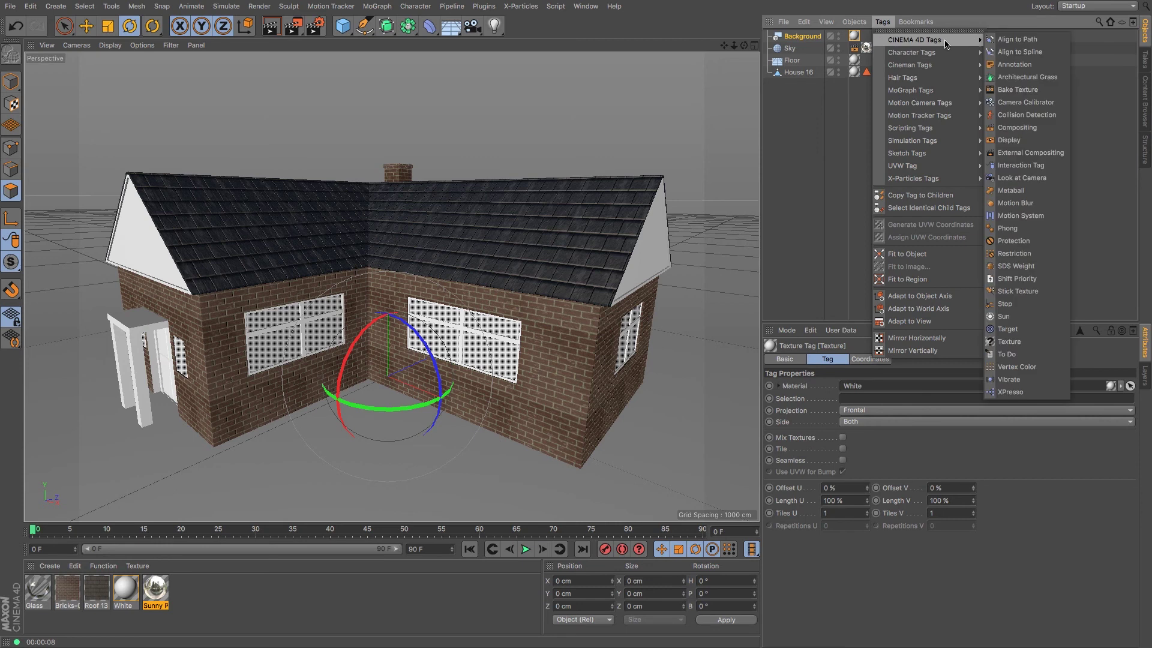
click(1014, 128)
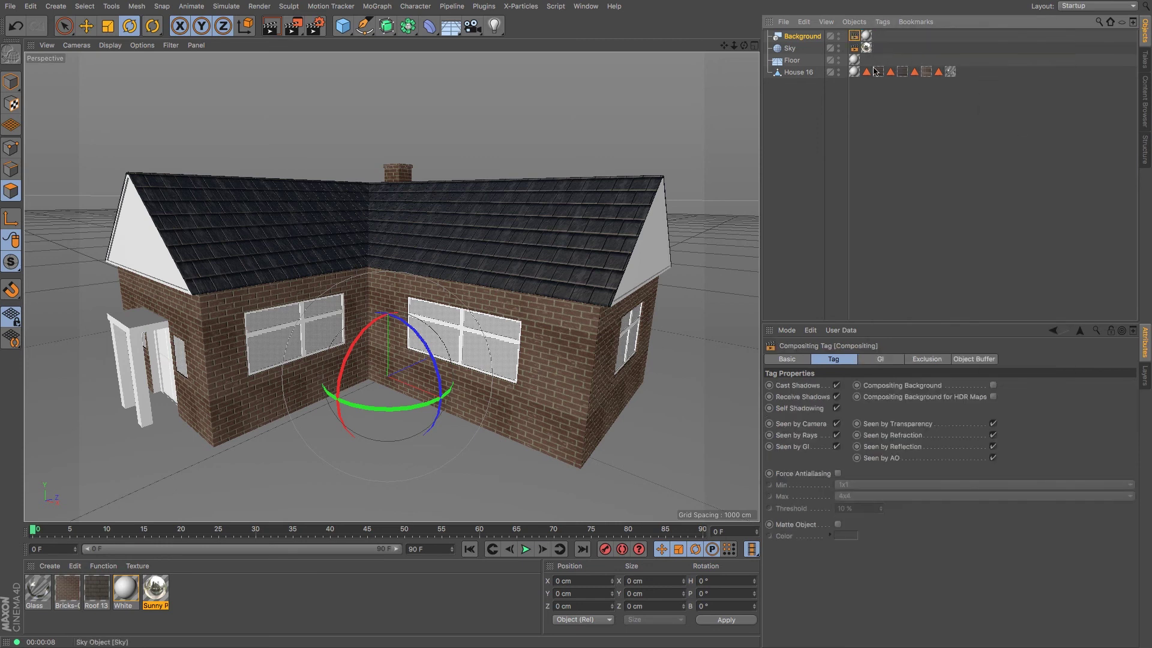
click(836, 386)
click(836, 396)
click(837, 435)
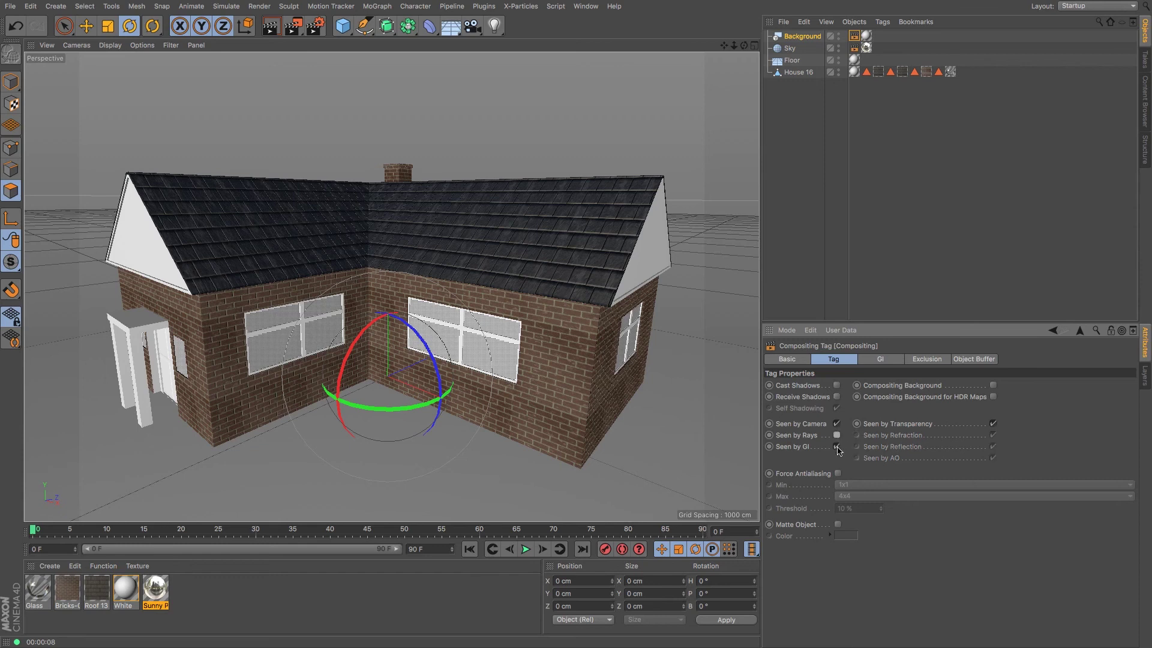
click(992, 424)
Render the house with its white background to the Picture Viewer and inspect it at 100% zoom.
click(293, 26)
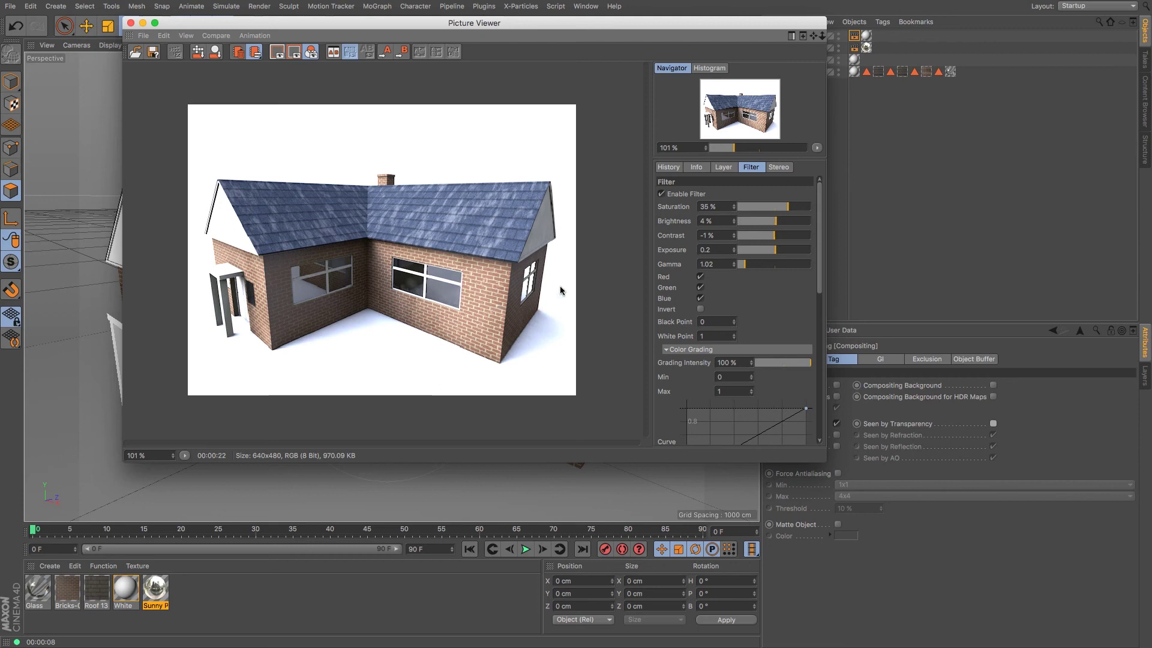
drag(671, 147, 591, 127)
text(100)
key(Return)
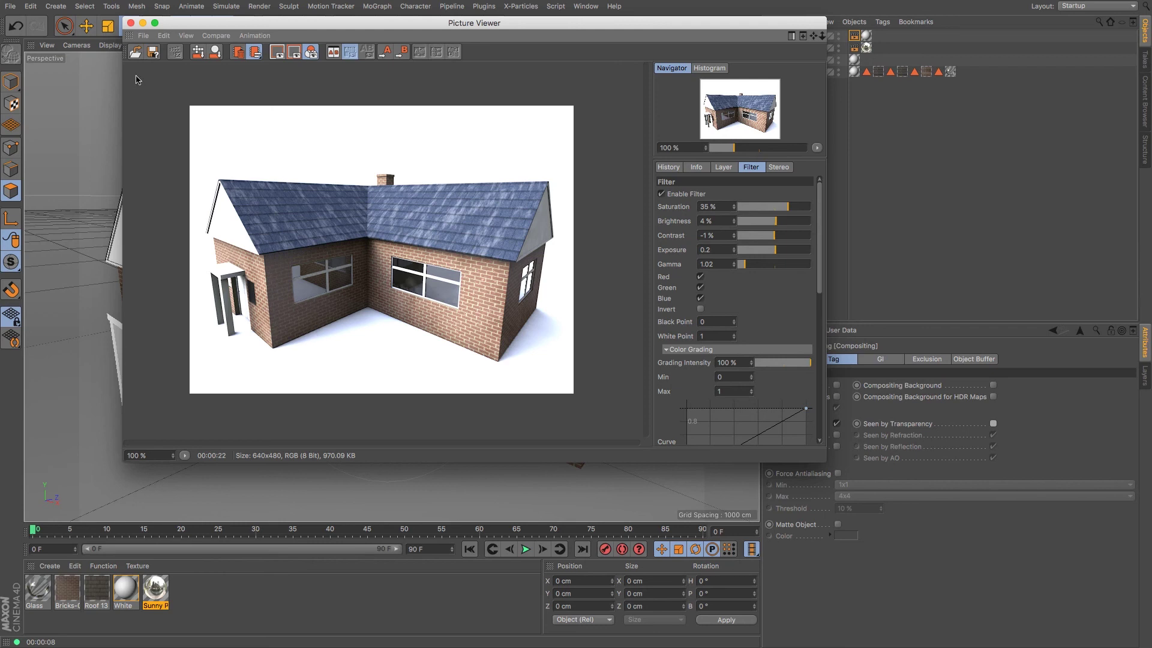
click(131, 23)
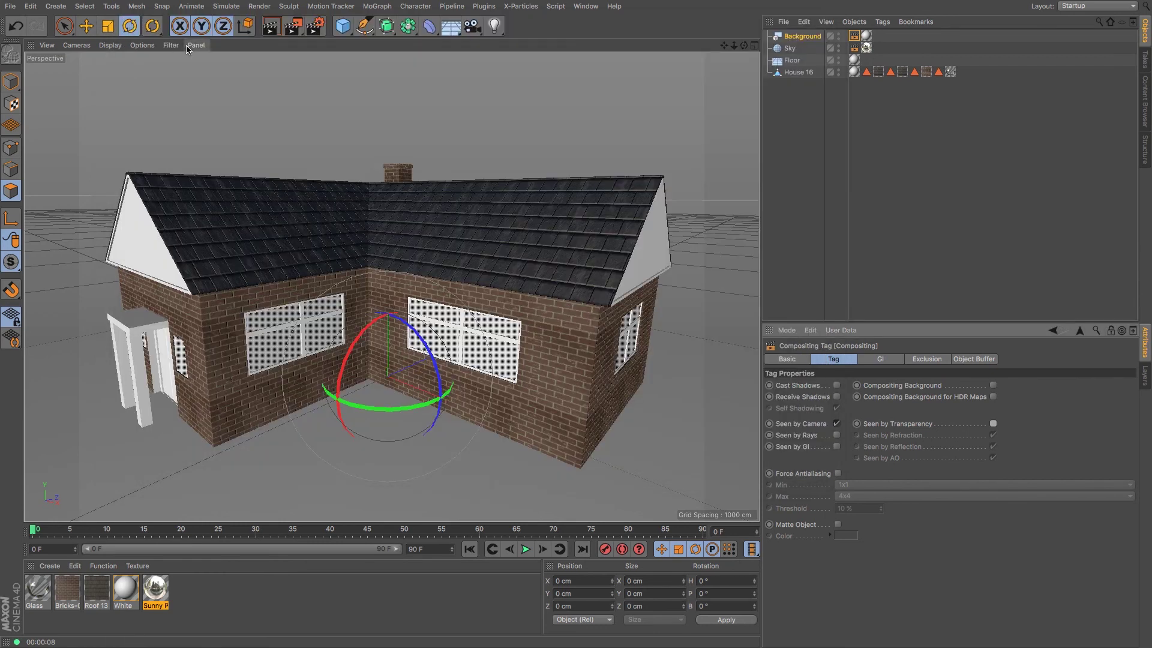
Set the render anti-aliasing to Best.
key(ctrl+b)
click(129, 70)
click(127, 80)
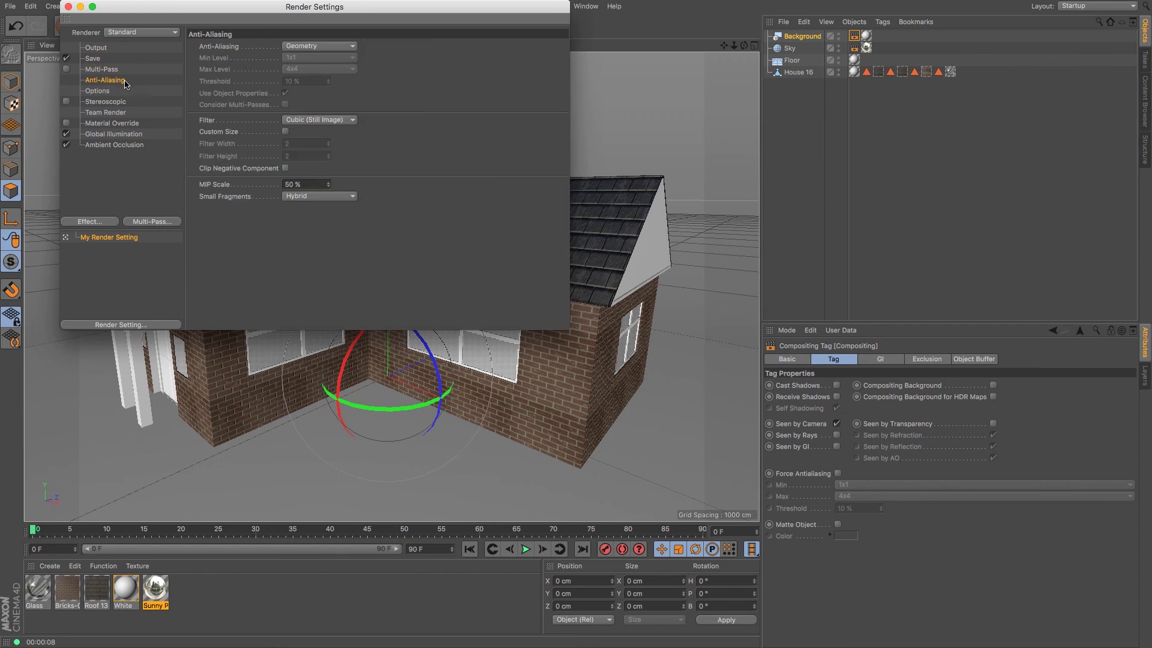
click(326, 47)
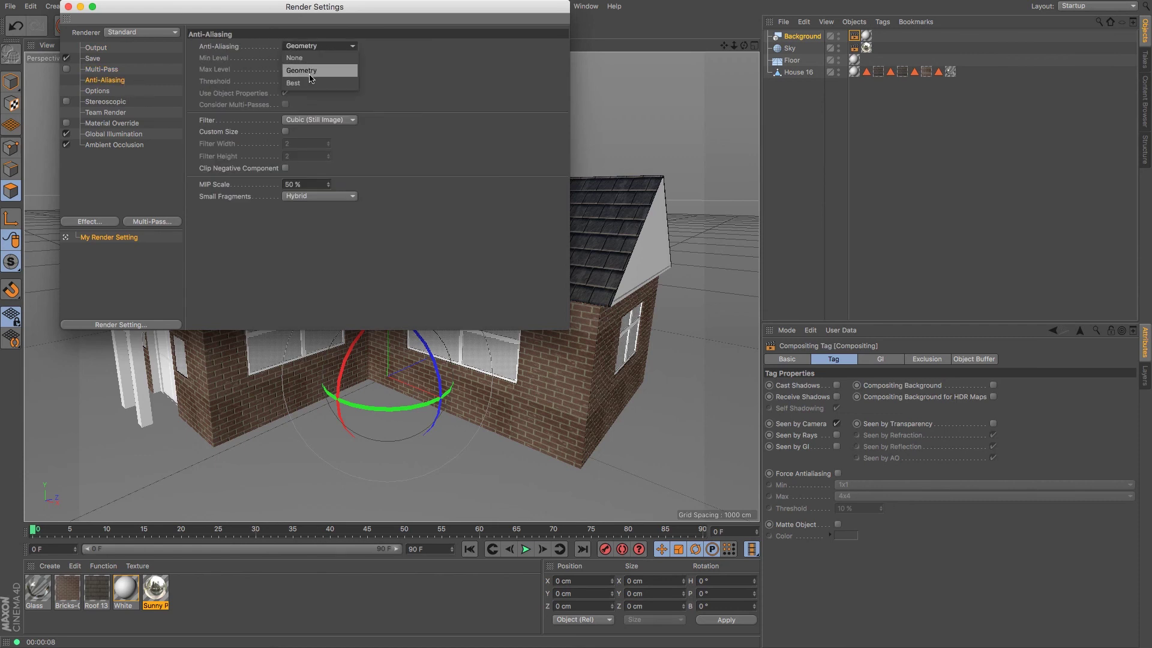
click(291, 84)
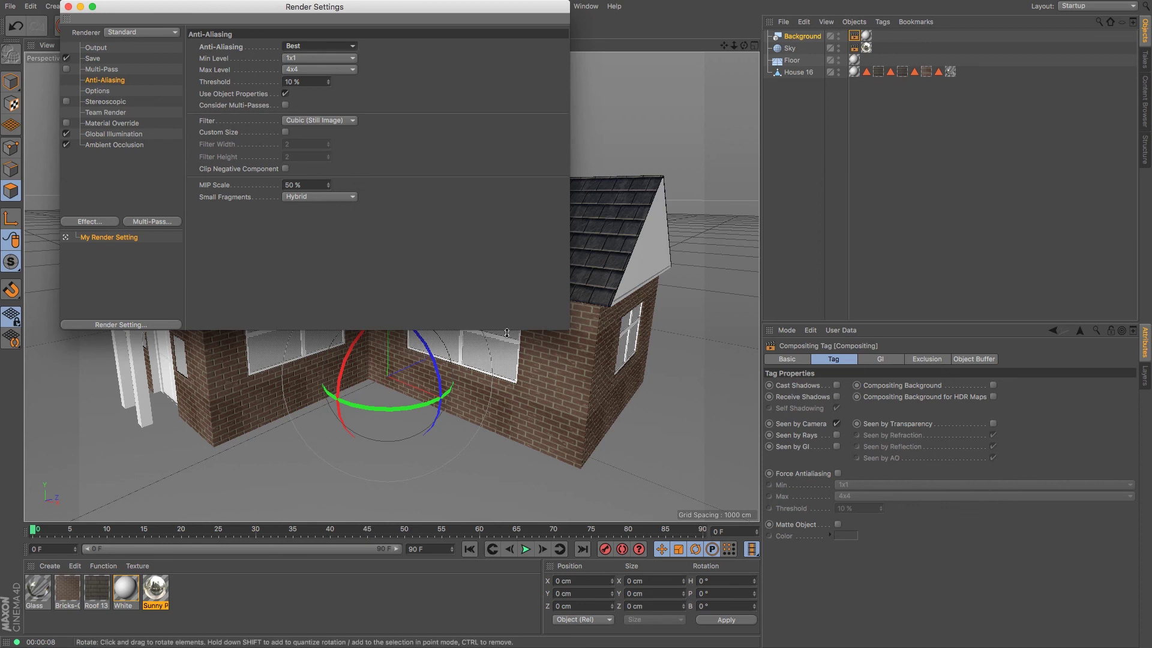
click(68, 7)
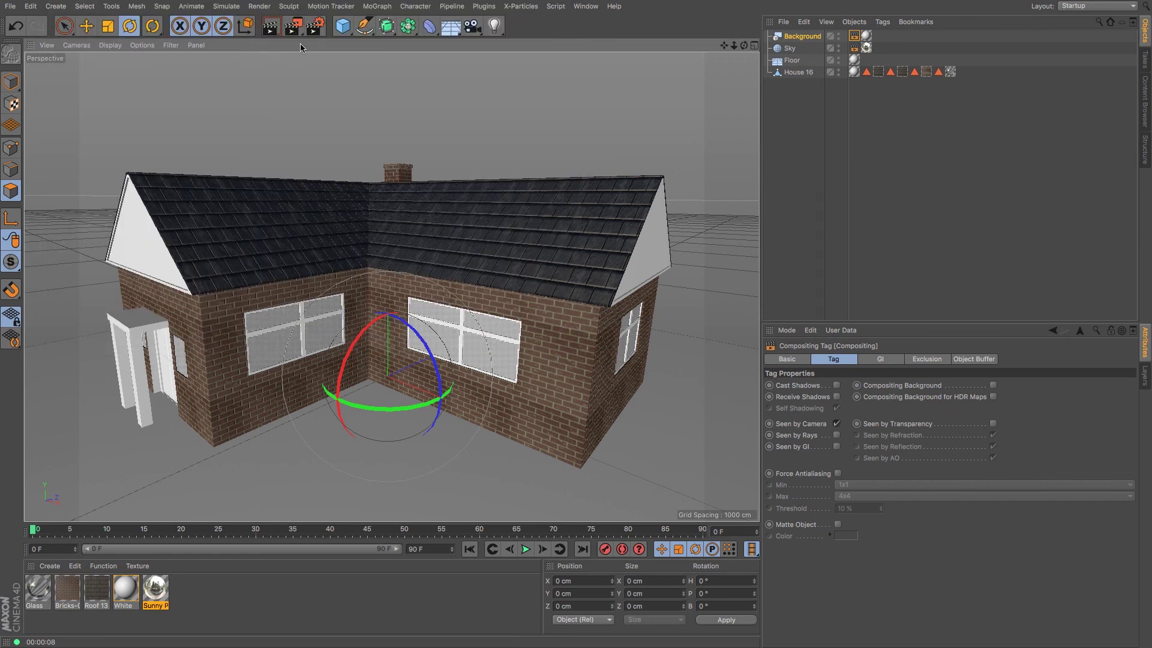
Set the render output size to the 800 x 600 preset.
key(super+b)
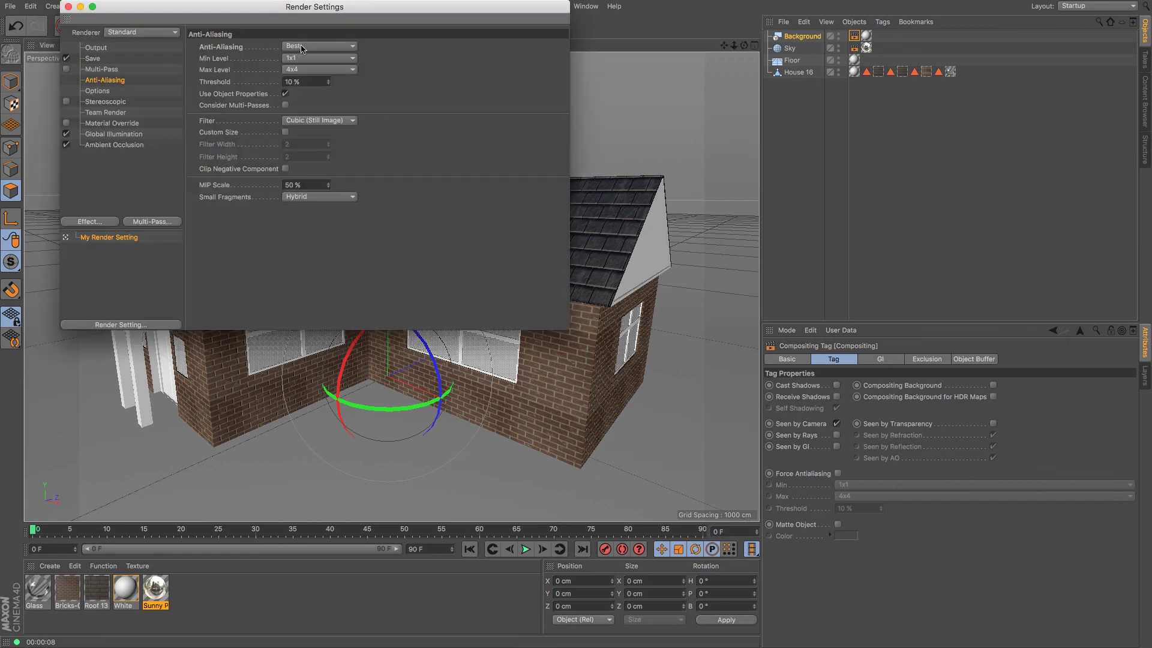
click(96, 48)
click(201, 46)
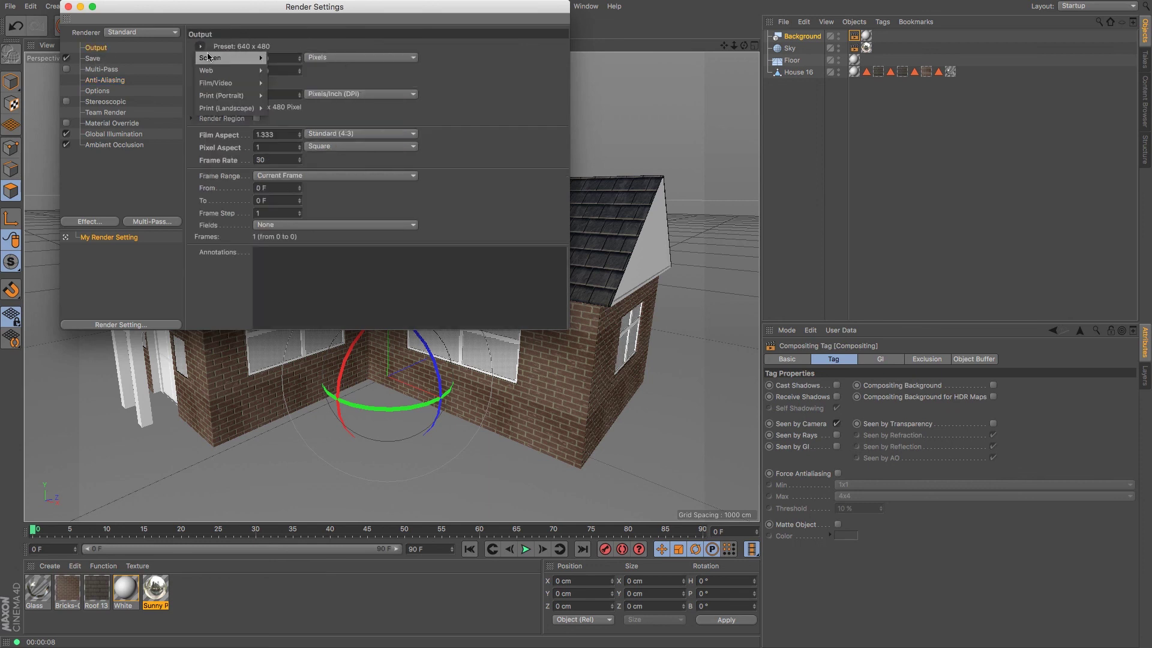
mouse_move(209, 57)
click(294, 114)
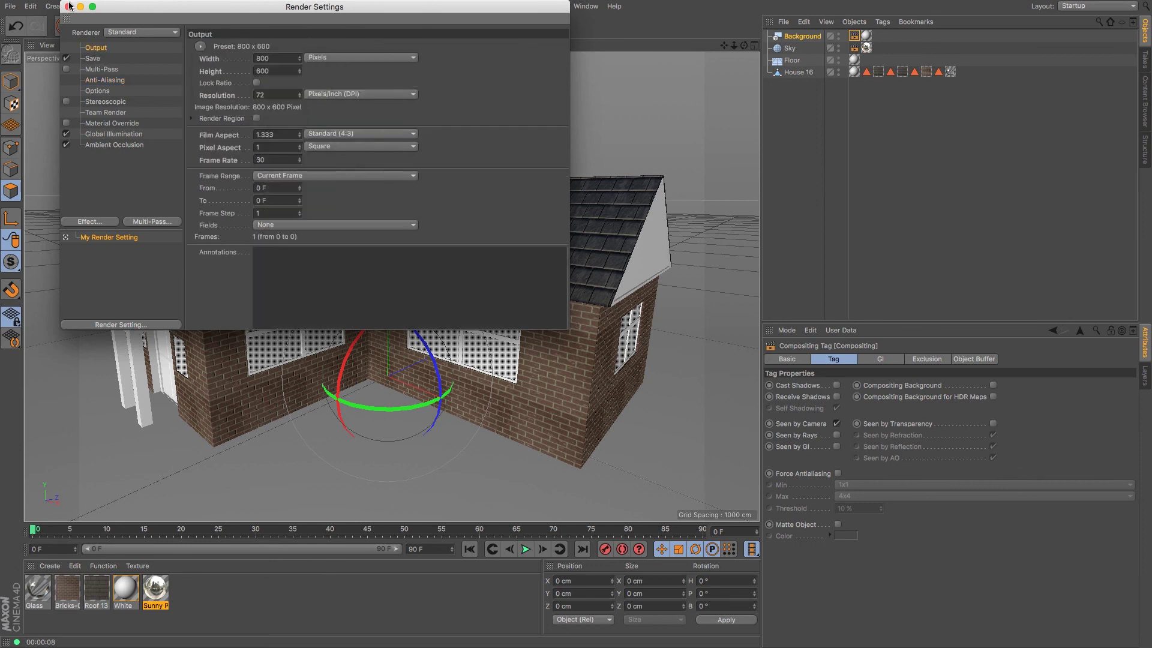
click(68, 6)
Render the scene to the Picture Viewer, enlarge its window, and compare the image with and without the filter.
click(293, 27)
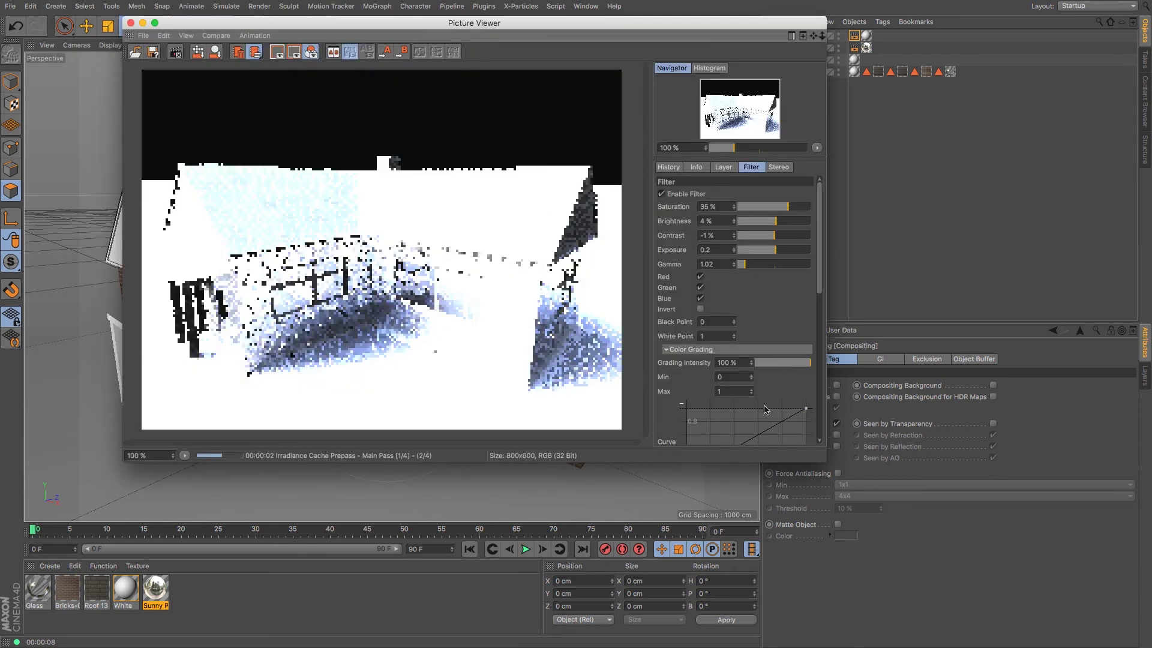
drag(826, 463, 957, 566)
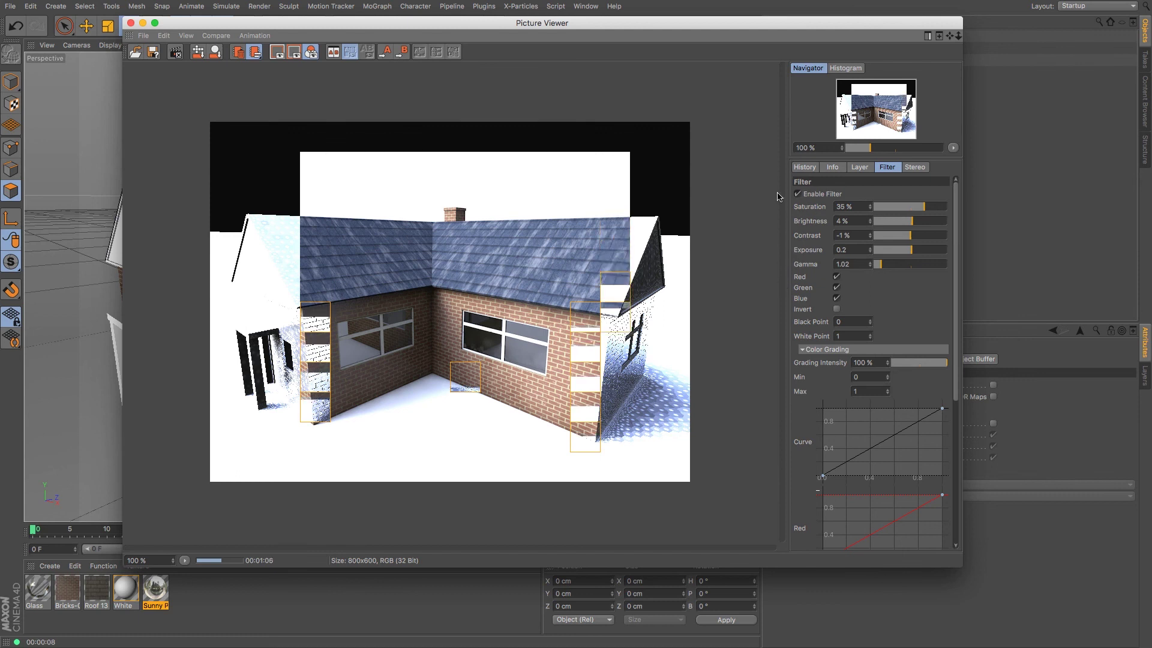
click(798, 193)
click(797, 194)
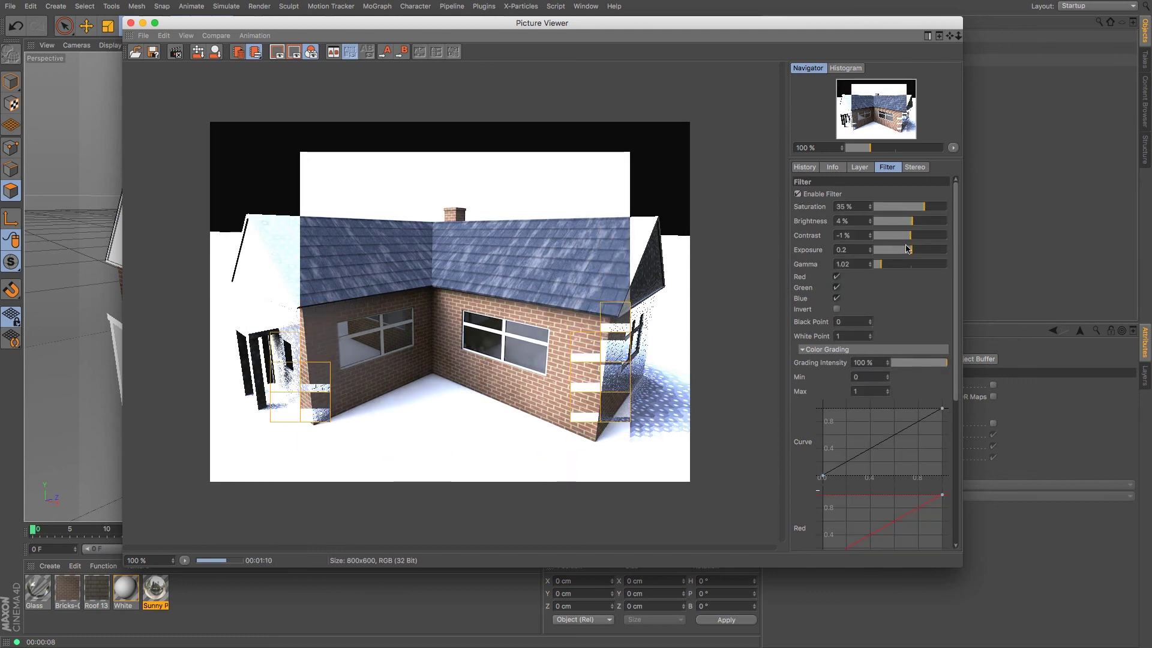
Set the render filter's exposure to 0.1, brightness to 2% and saturation to 49%, comparing the image with the filter off.
drag(916, 255, 905, 255)
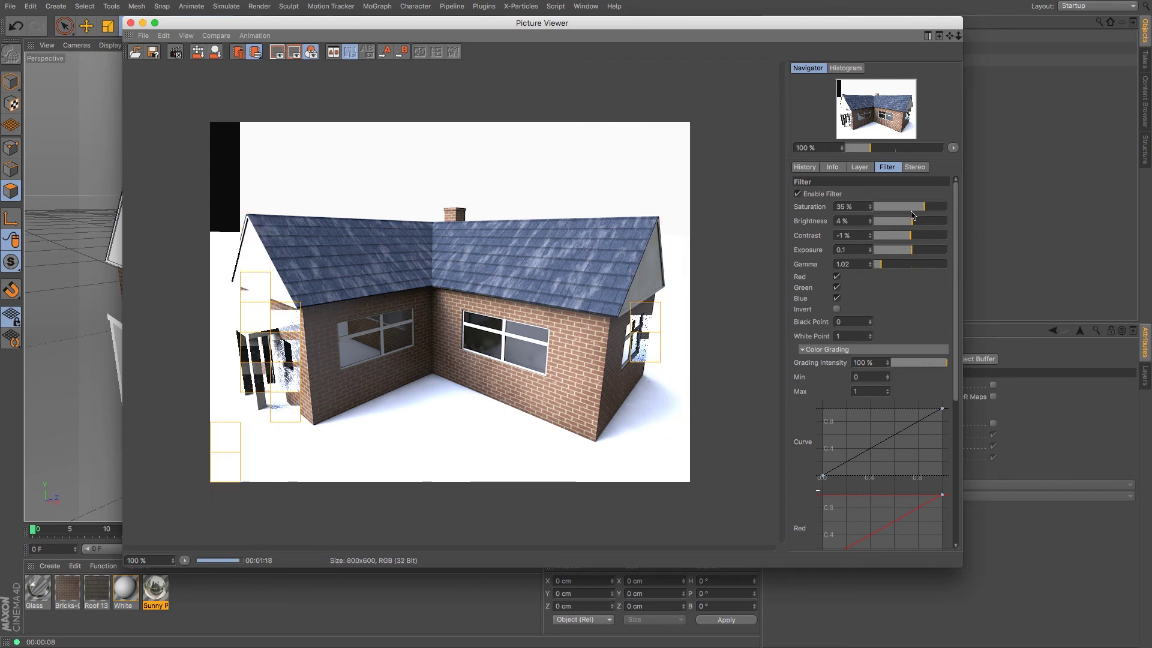
drag(911, 223, 913, 206)
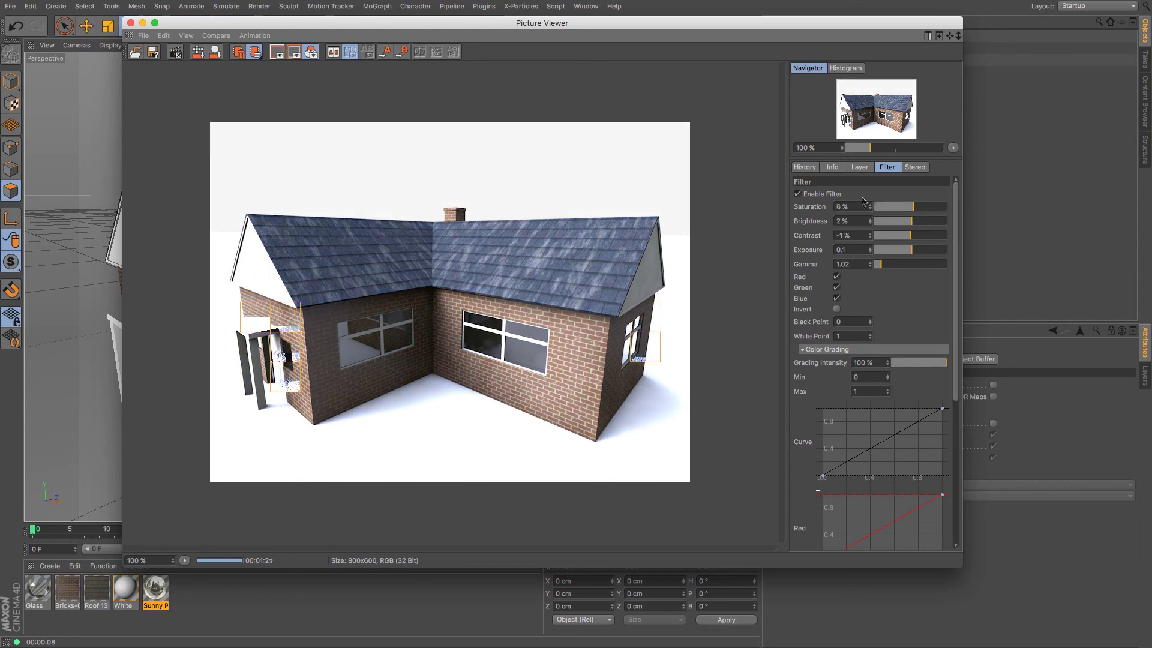
click(798, 195)
click(799, 194)
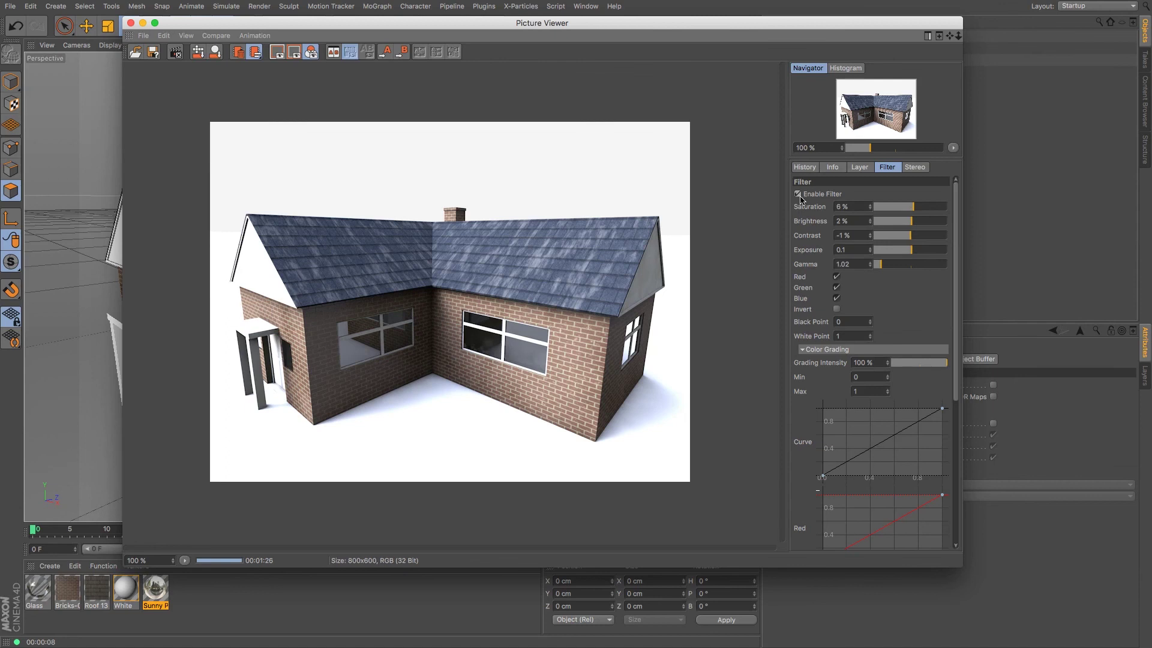
drag(914, 207, 930, 216)
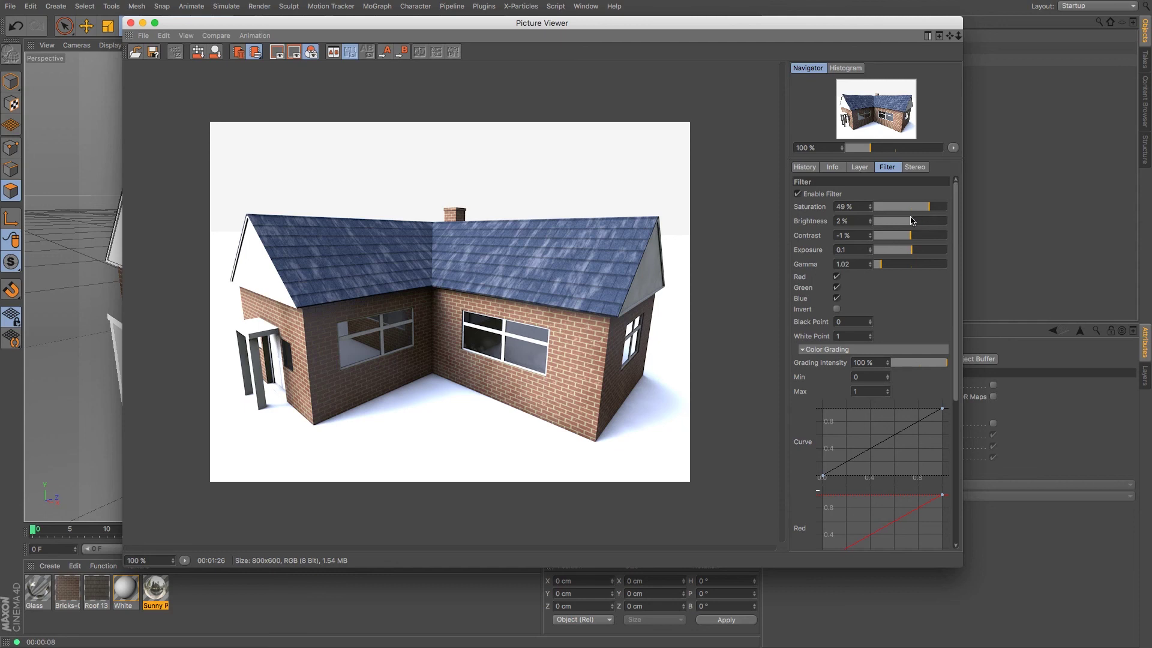